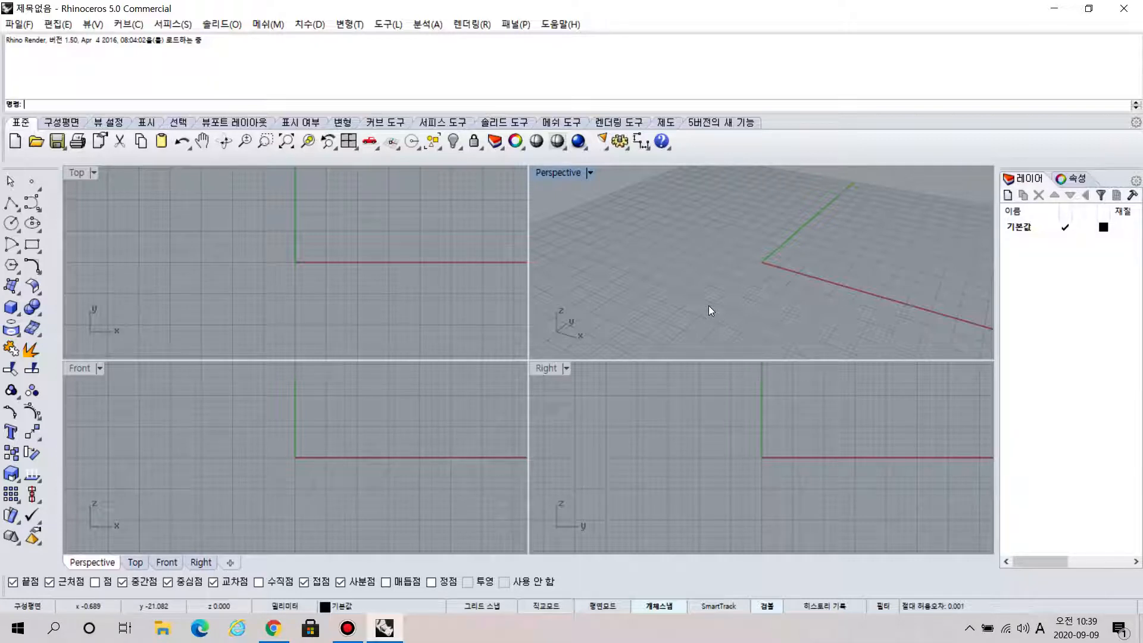
{"action": "left_click", "coordinate": [1011, 182]}
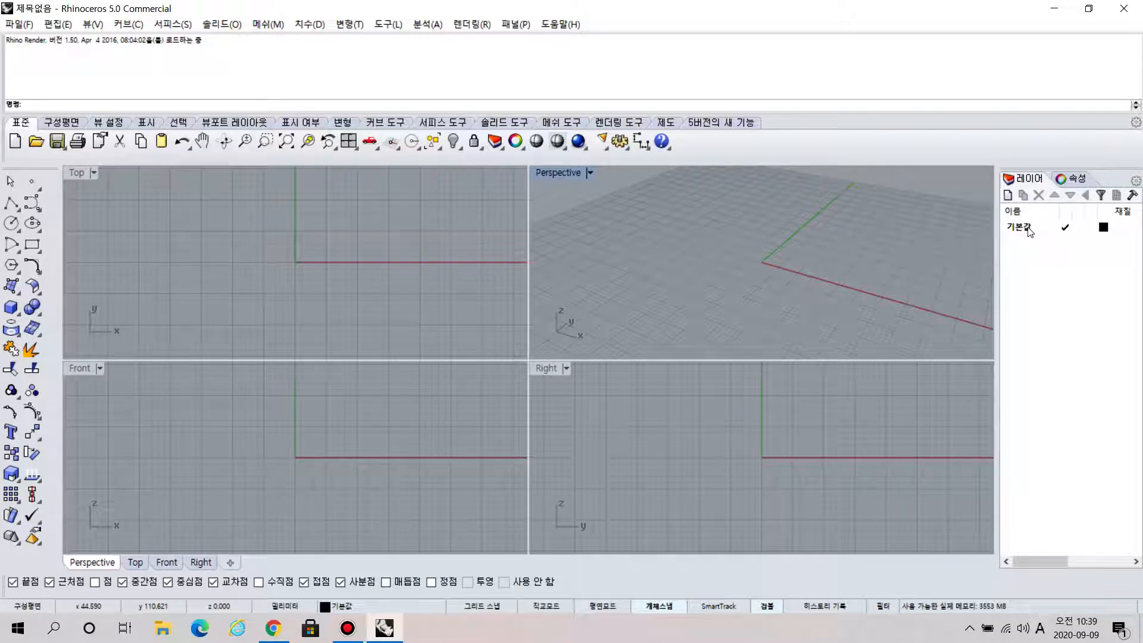
{"action": "key", "text": "ctrl"}
{"action": "key", "text": "ctrl"}
{"action": "key", "text": "ctrl"}
{"action": "key", "text": "ctrl"}
{"action": "key", "text": "ctrl"}
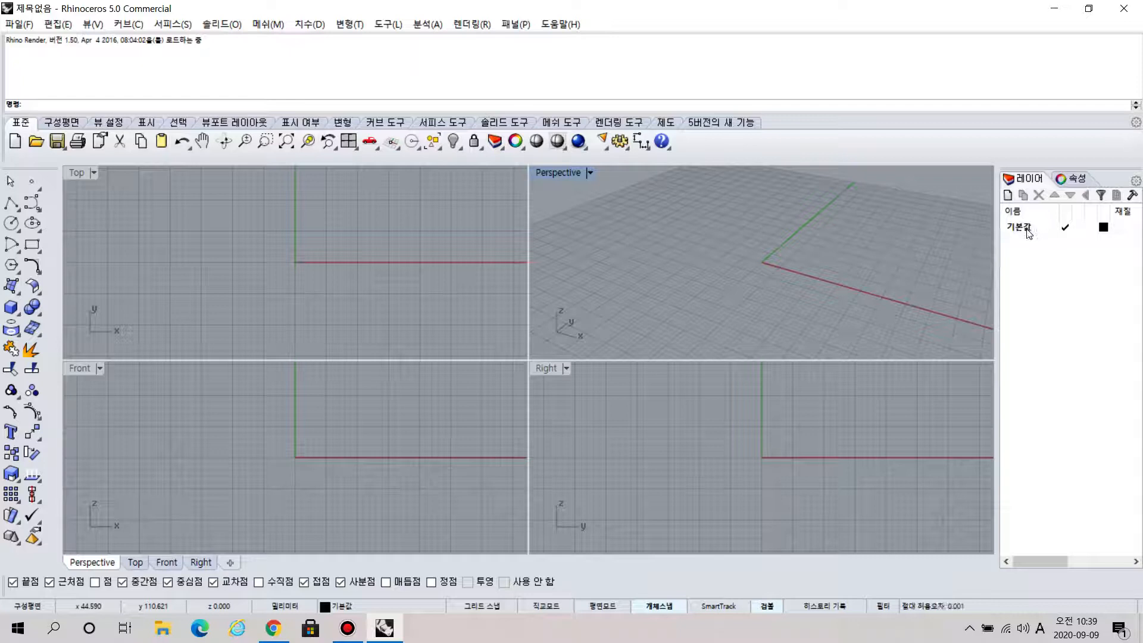
- Rename the default layer as 더블클릭하면이름변경
{"action": "left_click", "coordinate": [1029, 230]}
{"action": "double_click", "coordinate": [1029, 229]}
{"action": "key", "text": "BackSpace"}
{"action": "key", "text": "BackSpace"}
{"action": "key", "text": "BackSpace"}
{"action": "key", "text": "Hangul"}
{"action": "type", "text": "더블"}
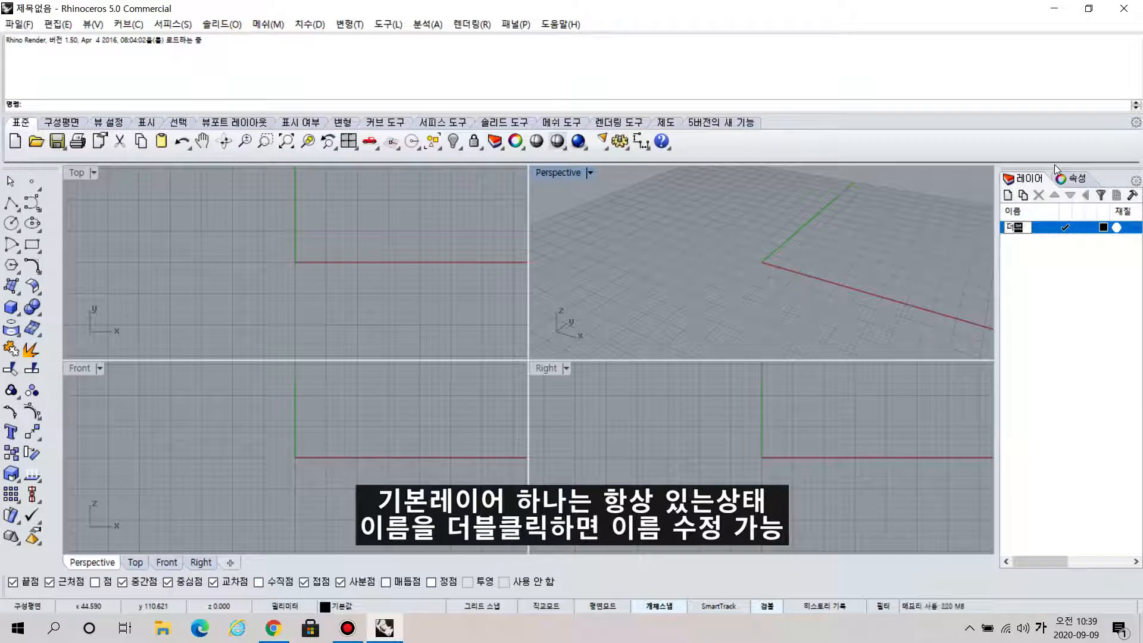
{"action": "type", "text": "클릭하면이름변경"}
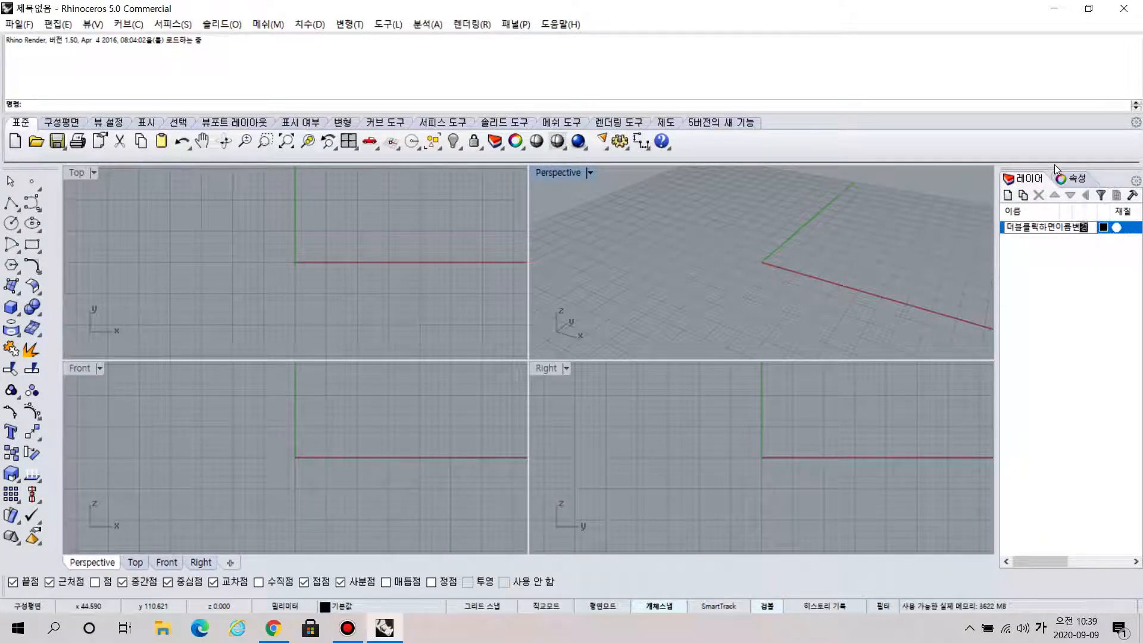
{"action": "key", "text": "Return"}
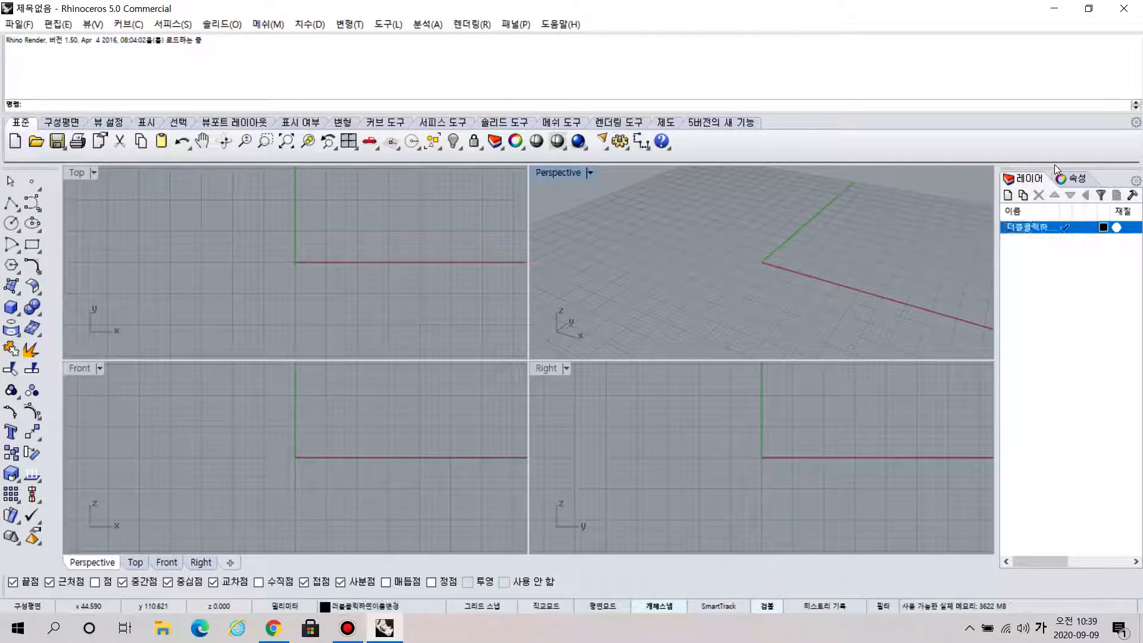
- Shorten the renamed layer's name to 더블클릭
{"action": "double_click", "coordinate": [1032, 228]}
{"action": "key", "text": "BackSpace"}
{"action": "key", "text": "BackSpace"}
{"action": "key", "text": "BackSpace"}
{"action": "key", "text": "BackSpace"}
{"action": "key", "text": "BackSpace"}
{"action": "key", "text": "BackSpace"}
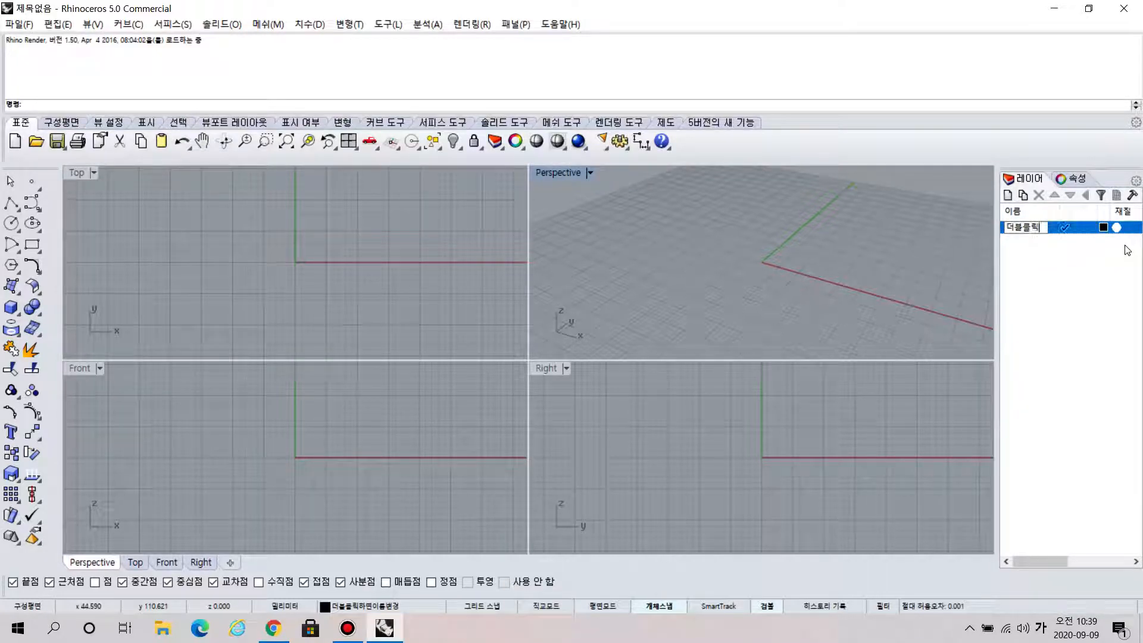
{"action": "key", "text": "Return"}
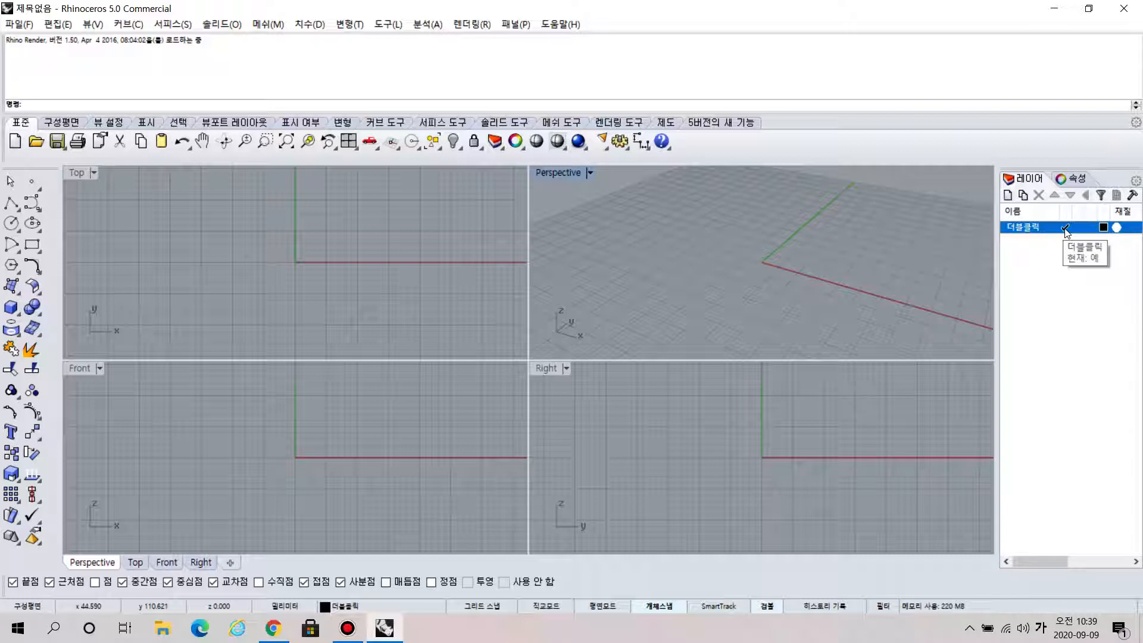
- Create two new layers named 두번째레이어 and 세번째레이어
{"action": "left_click", "coordinate": [1007, 194]}
{"action": "type", "text": "두번째레이어"}
{"action": "key", "text": "Return"}
{"action": "left_click", "coordinate": [1008, 195]}
{"action": "type", "text": "세번째레이어"}
{"action": "key", "text": "Return"}
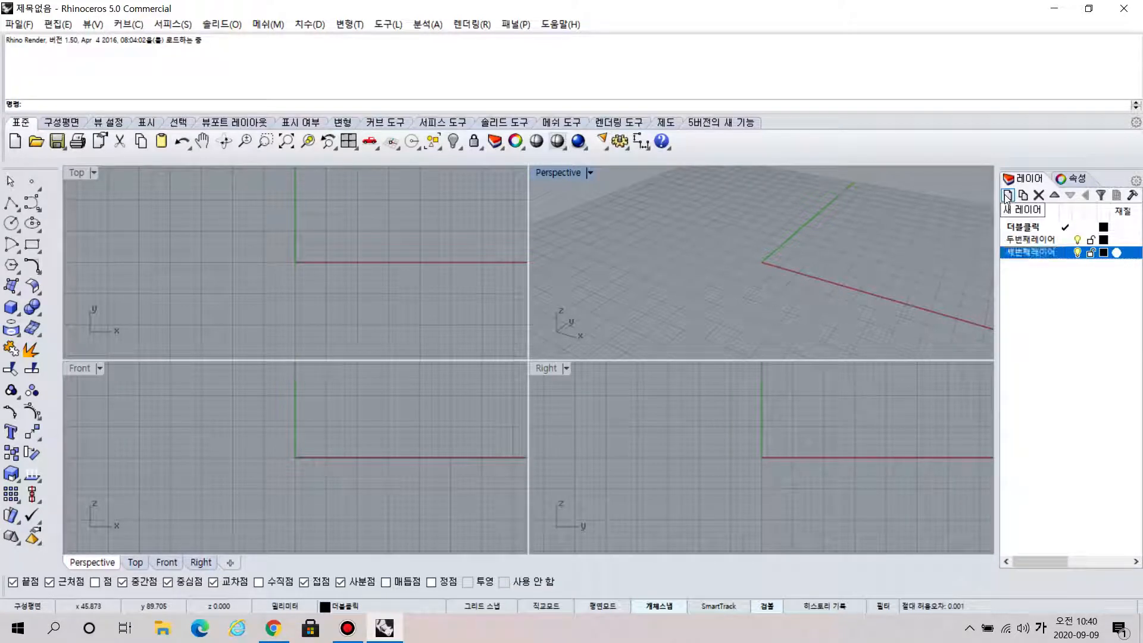
{"action": "left_click", "coordinate": [1045, 241]}
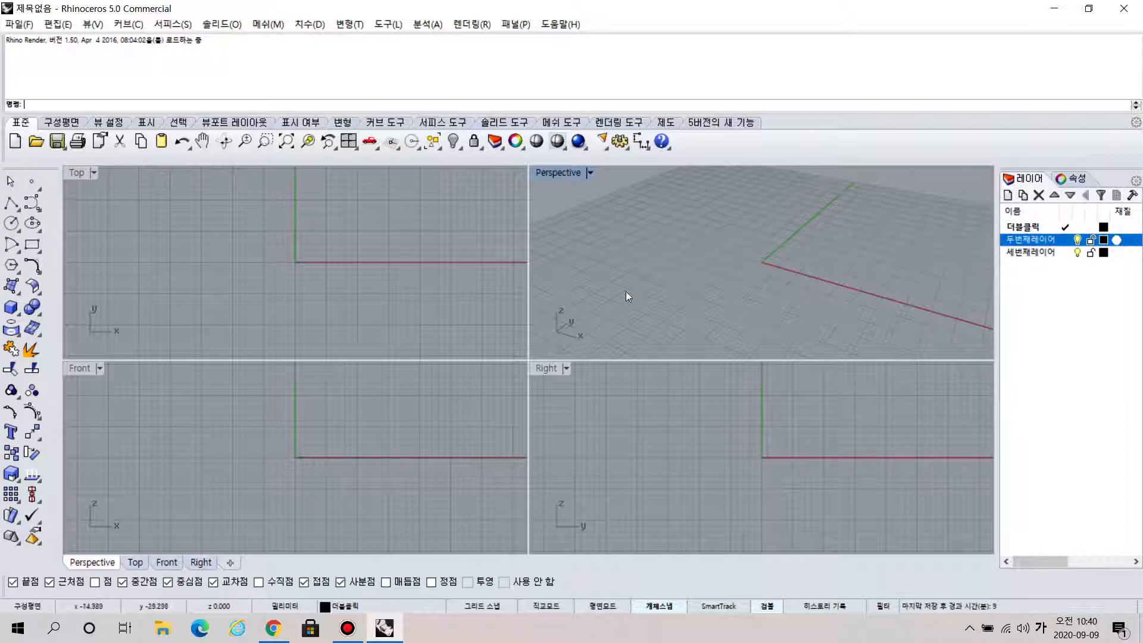
{"action": "key", "text": "ctrl"}
{"action": "key", "text": "ctrl"}
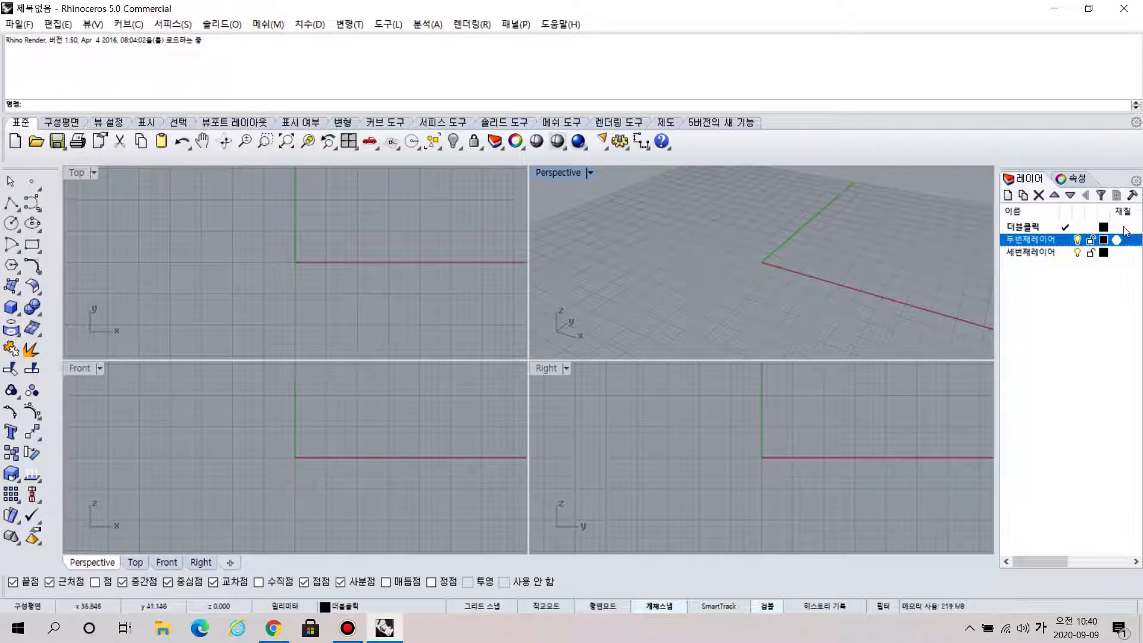
{"action": "left_click", "coordinate": [1053, 253]}
{"action": "left_click", "coordinate": [1032, 230]}
{"action": "left_click", "coordinate": [1040, 252]}
{"action": "key", "text": "ctrl"}
{"action": "key", "text": "ctrl"}
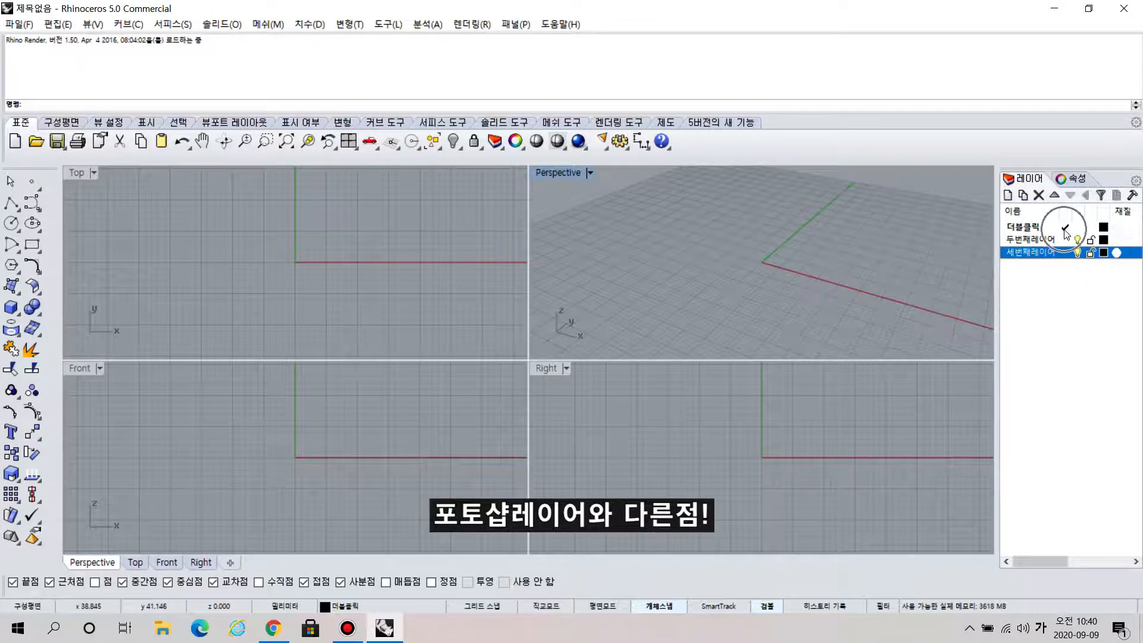
{"action": "key", "text": "ctrl"}
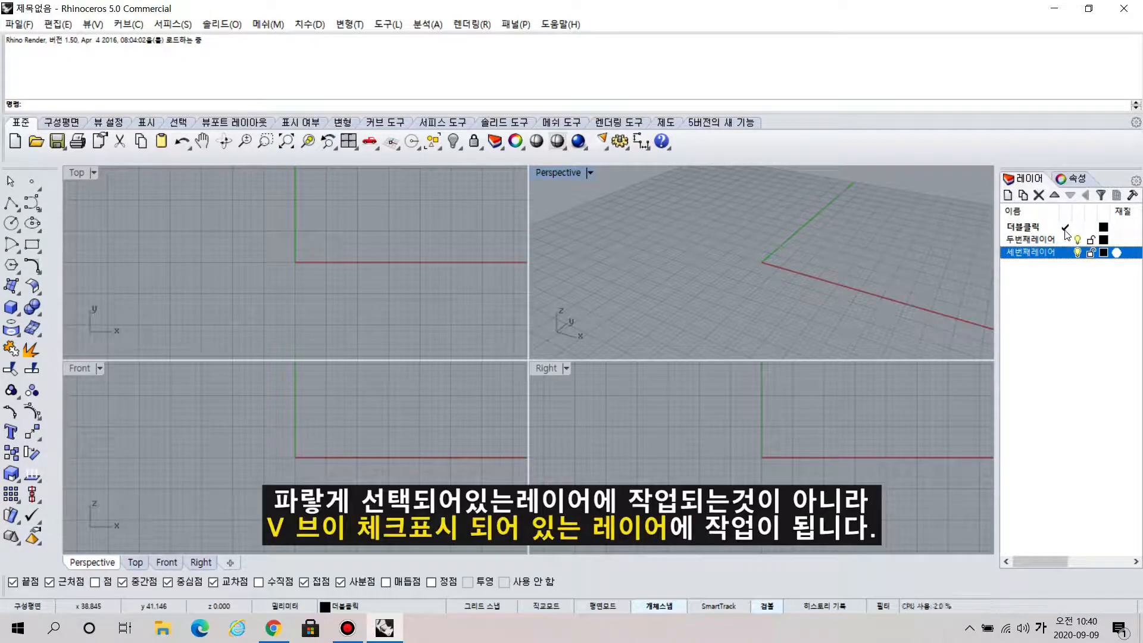
- Set the display colour of the layer 더블클릭 to red (빨강)
{"action": "left_click", "coordinate": [1102, 230]}
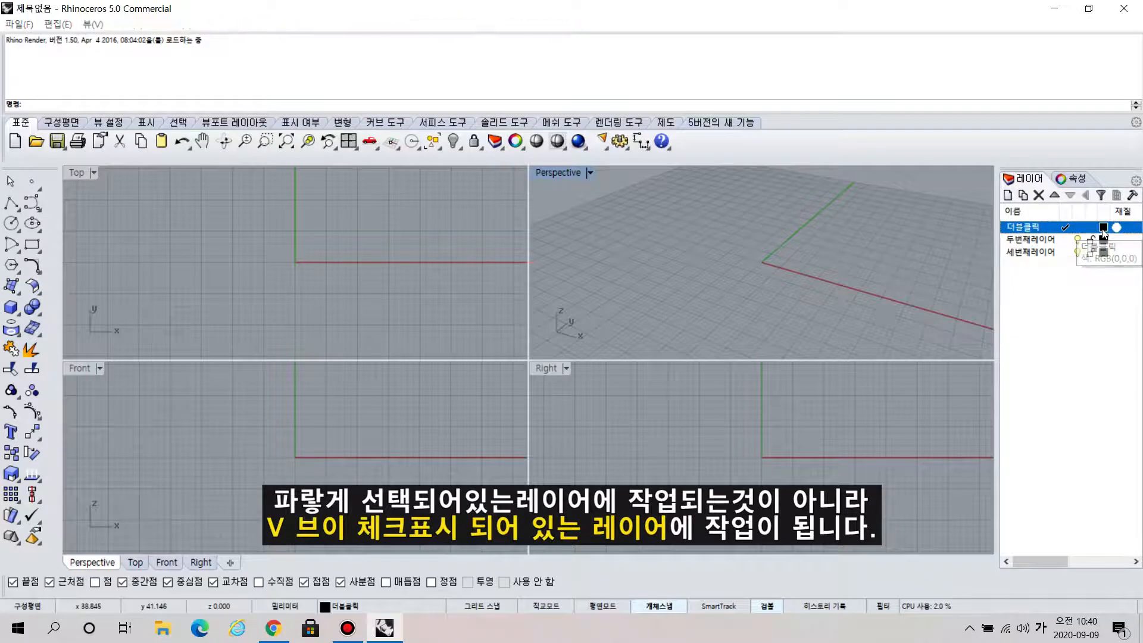
{"action": "left_click", "coordinate": [1103, 231]}
{"action": "left_click", "coordinate": [476, 249]}
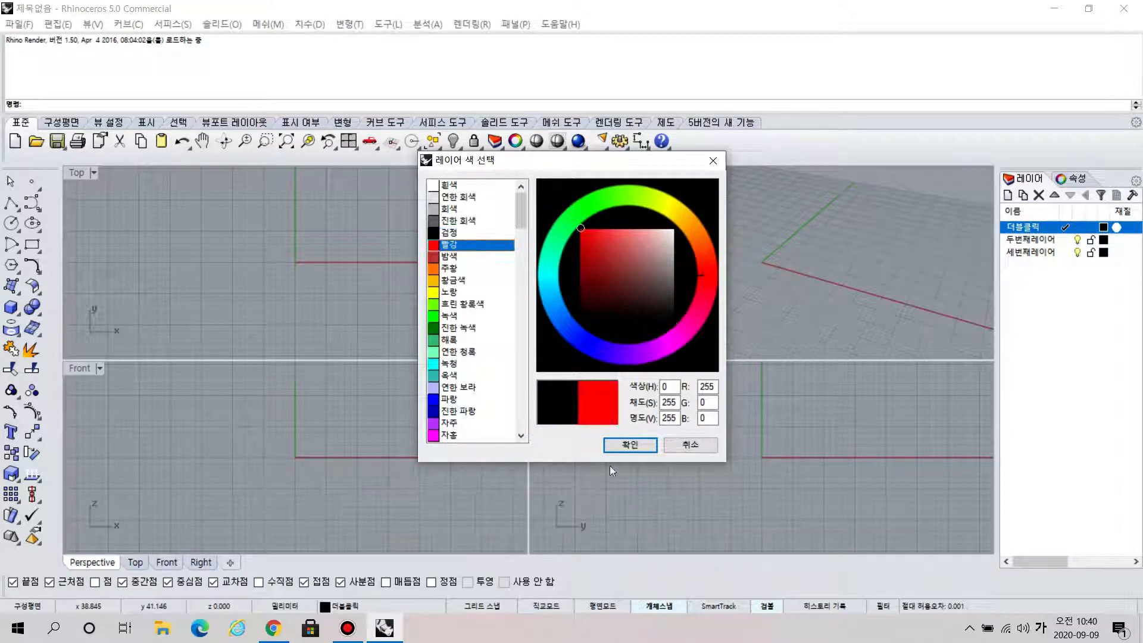
{"action": "left_click", "coordinate": [630, 445]}
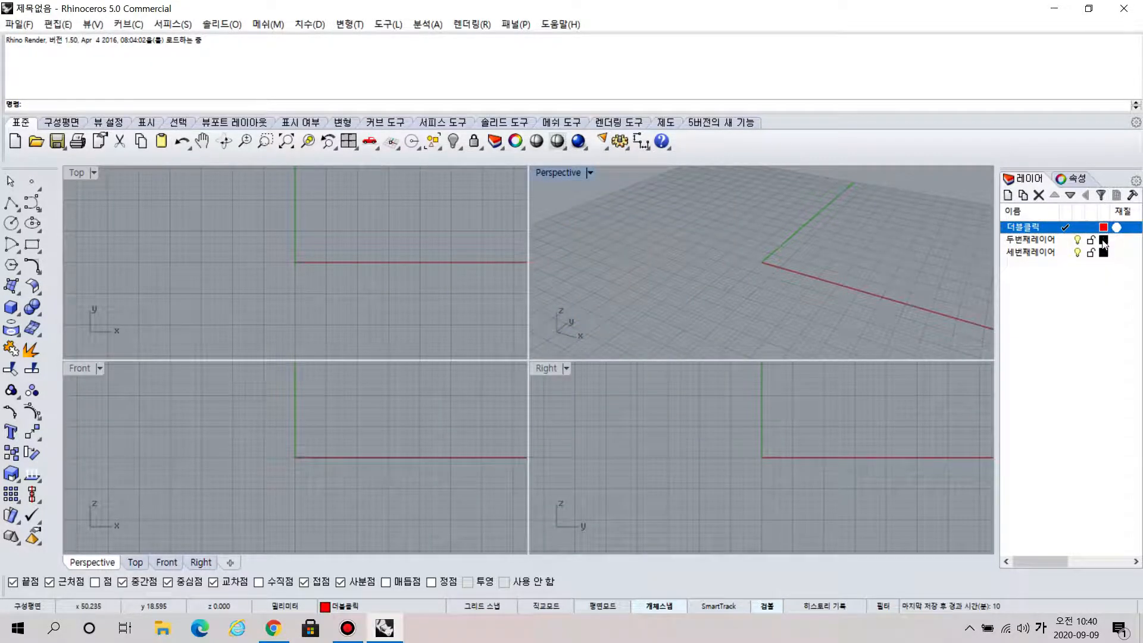
- Set the display colour of the layer 두번째레이어 to yellow using the colour wheel
{"action": "left_click", "coordinate": [1104, 239]}
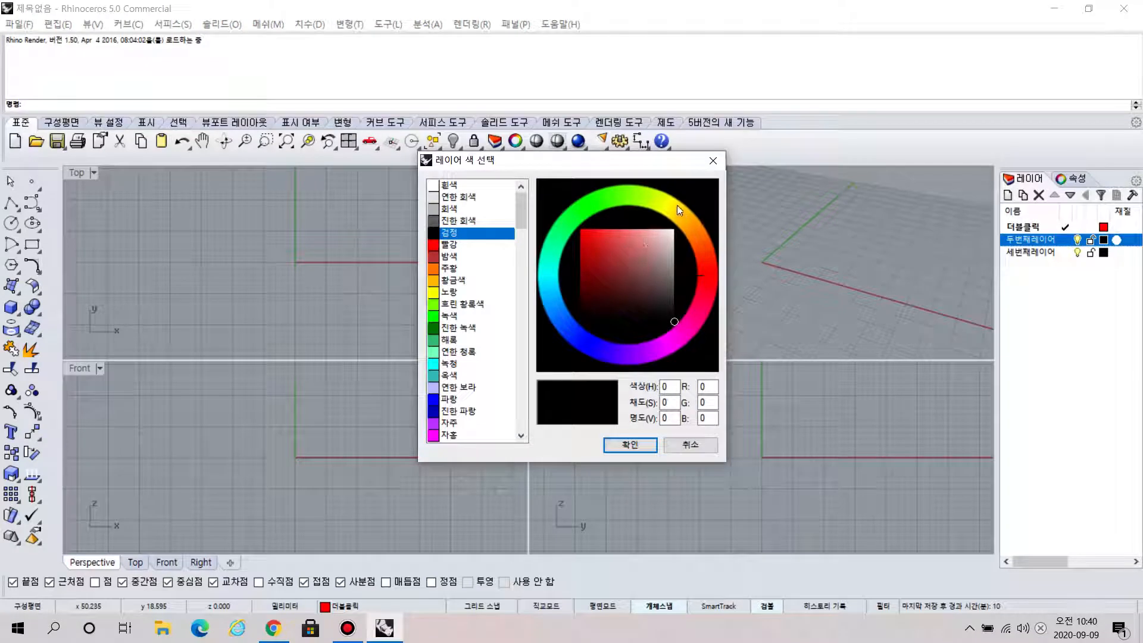
{"action": "left_click", "coordinate": [680, 209]}
{"action": "left_click", "coordinate": [630, 444]}
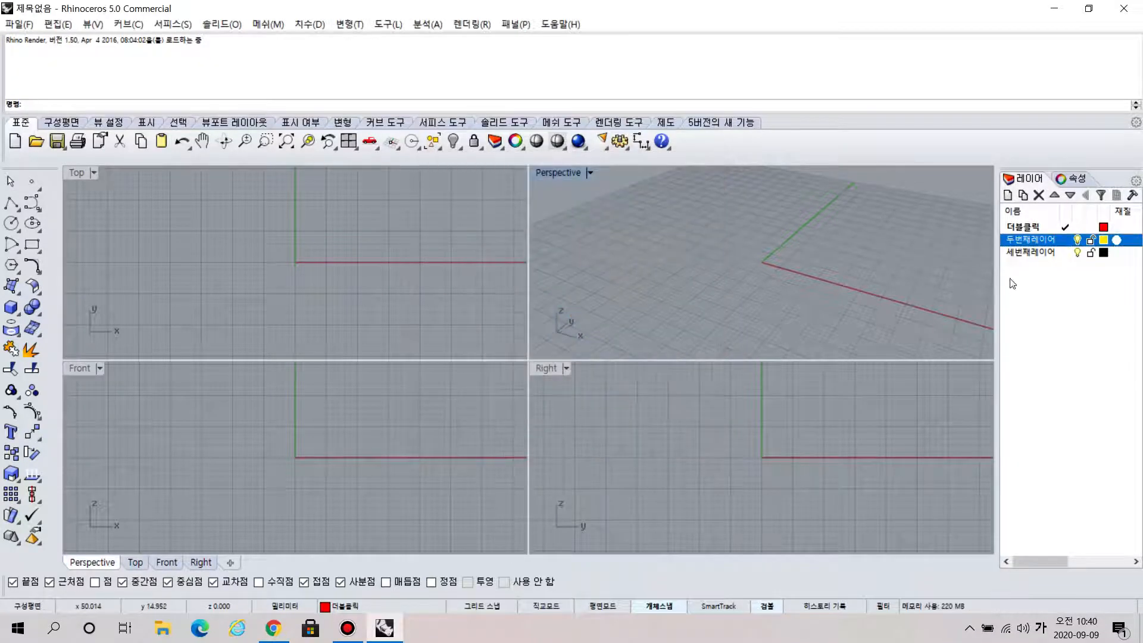
- Set the display colour of the layer 세번째레이어 to blue, RGB 0, 34, 255
{"action": "left_click", "coordinate": [1103, 254]}
{"action": "left_click", "coordinate": [582, 337]}
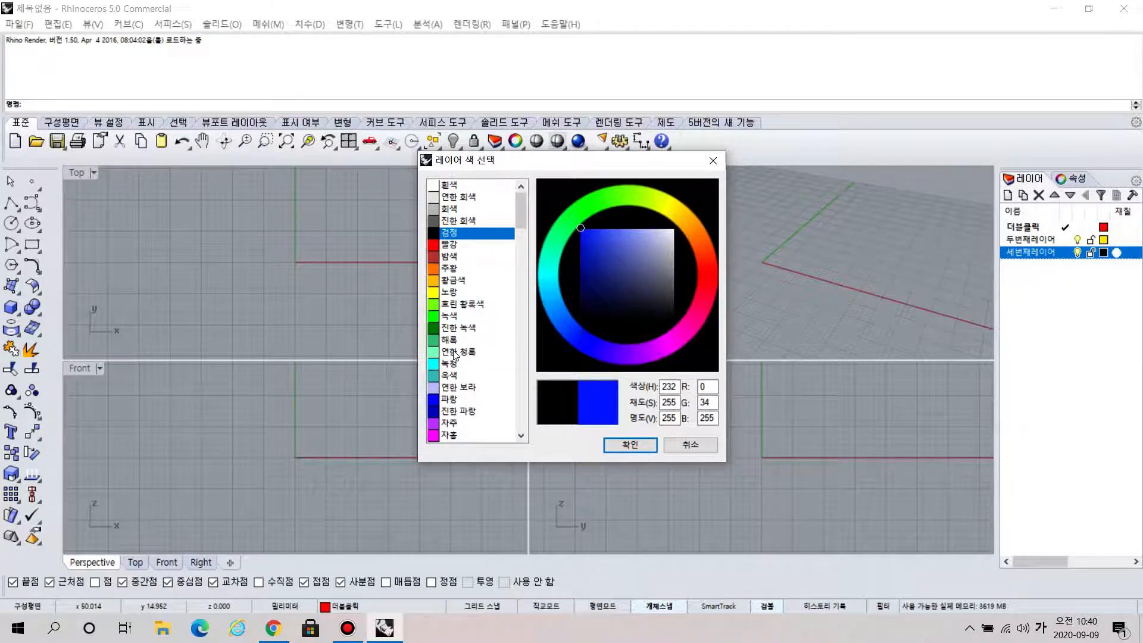
{"action": "left_click", "coordinate": [560, 317]}
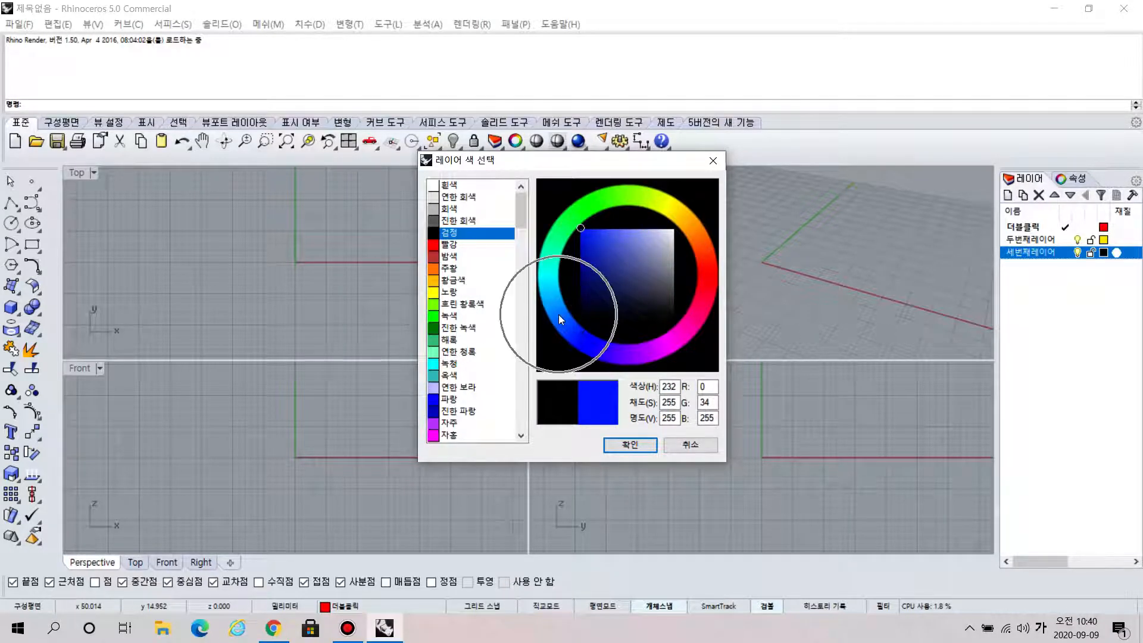
{"action": "left_click", "coordinate": [670, 415]}
{"action": "left_click", "coordinate": [708, 417]}
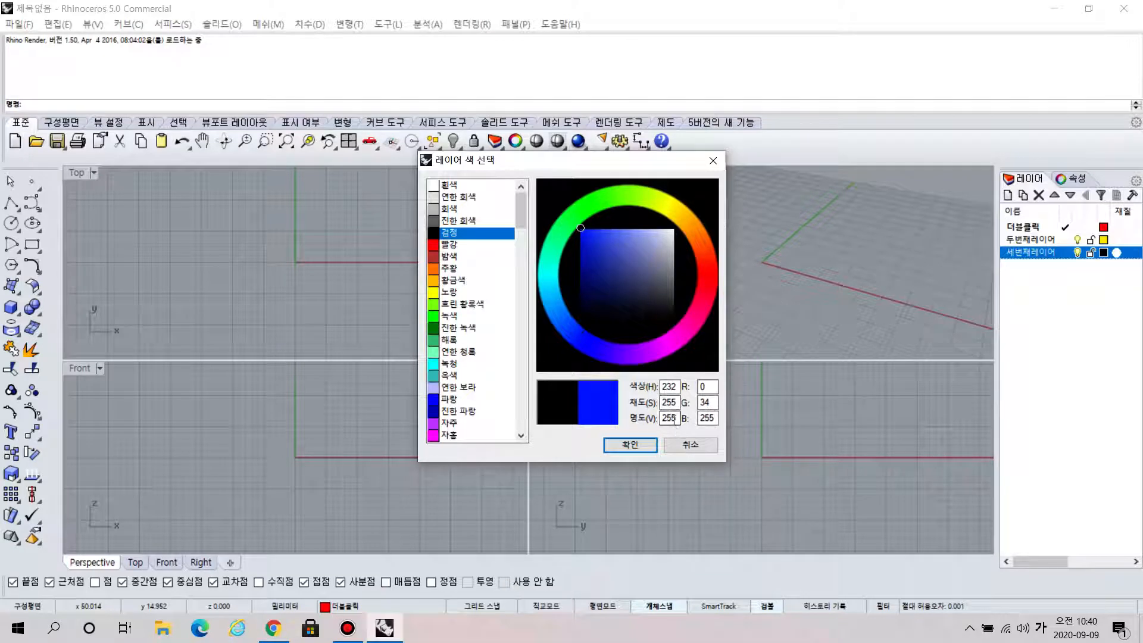
{"action": "left_click", "coordinate": [703, 419]}
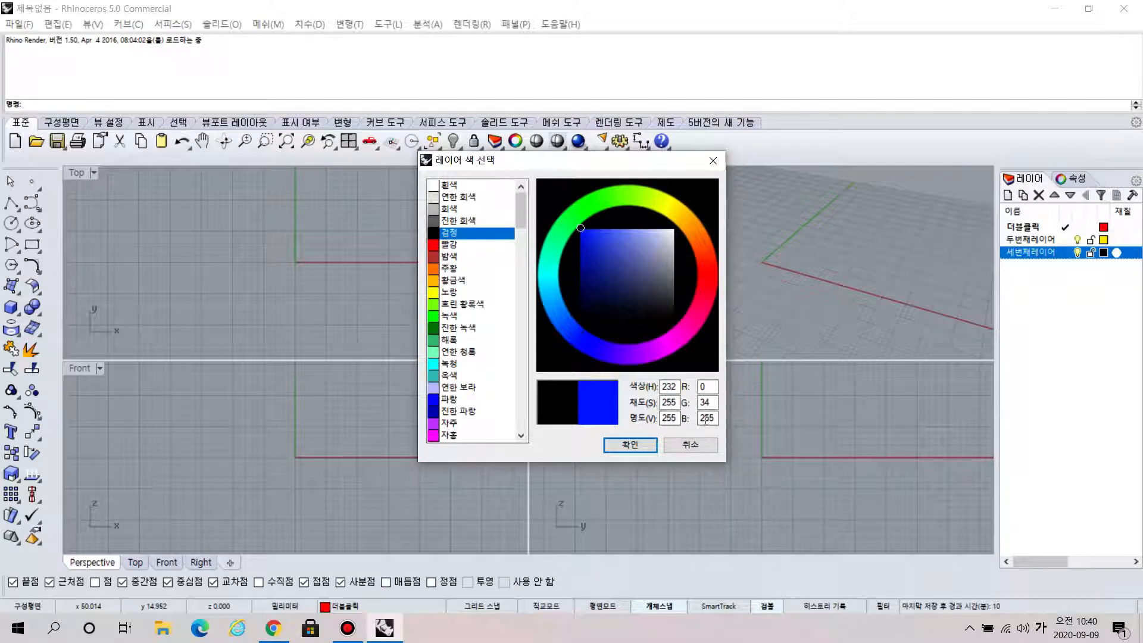
{"action": "left_click", "coordinate": [651, 447]}
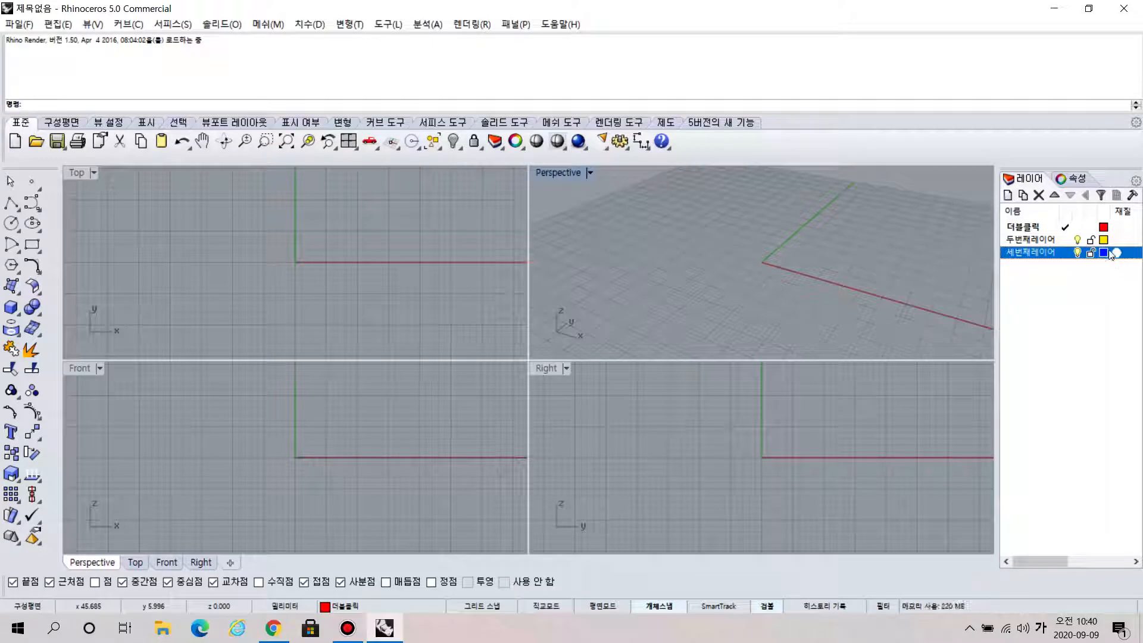
- With 세번째레이어 highlighted but 더블클릭 still current, draw two separate rectangles near the origin in the Top view
{"action": "left_click", "coordinate": [1034, 254]}
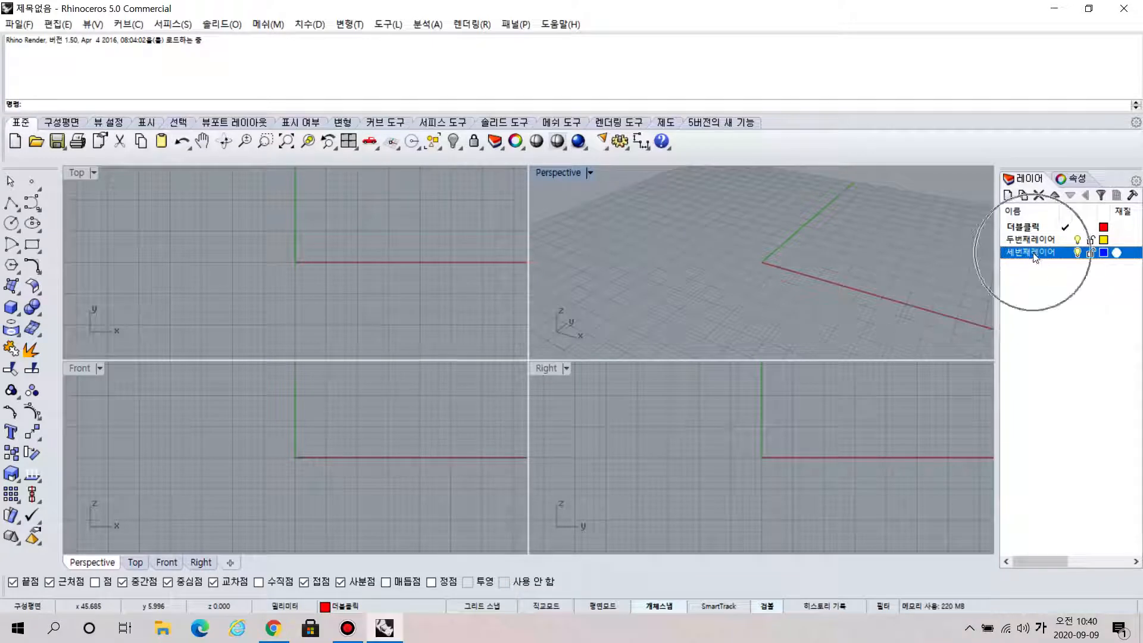
{"action": "left_click", "coordinate": [1034, 253]}
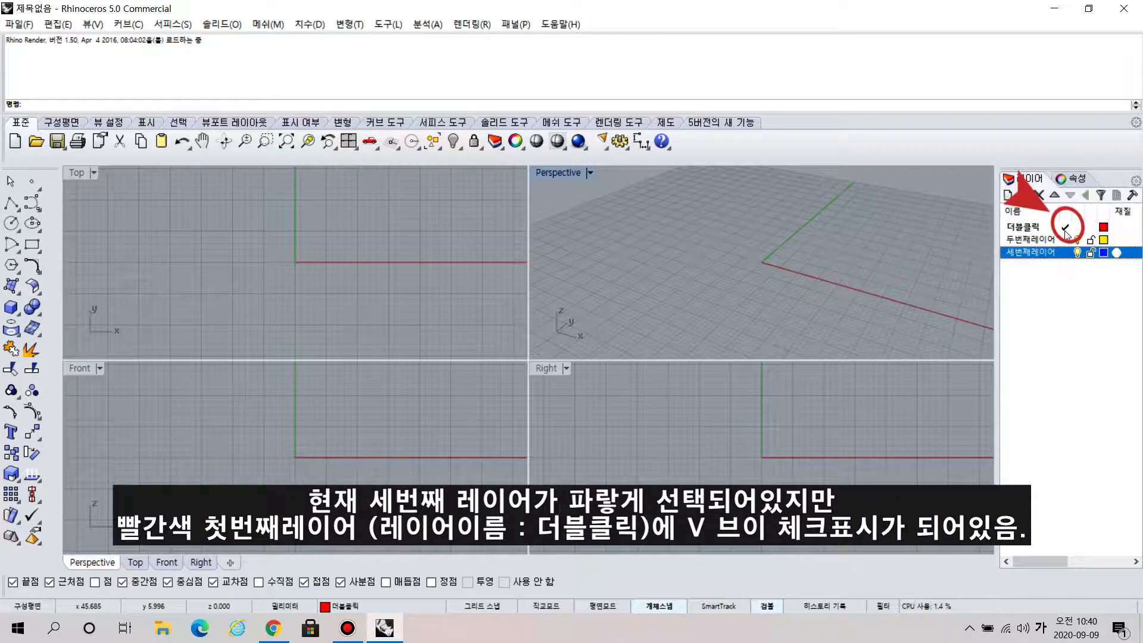
{"action": "left_click", "coordinate": [32, 244]}
{"action": "left_click", "coordinate": [375, 216]}
{"action": "left_click", "coordinate": [456, 279]}
{"action": "left_click", "coordinate": [32, 244]}
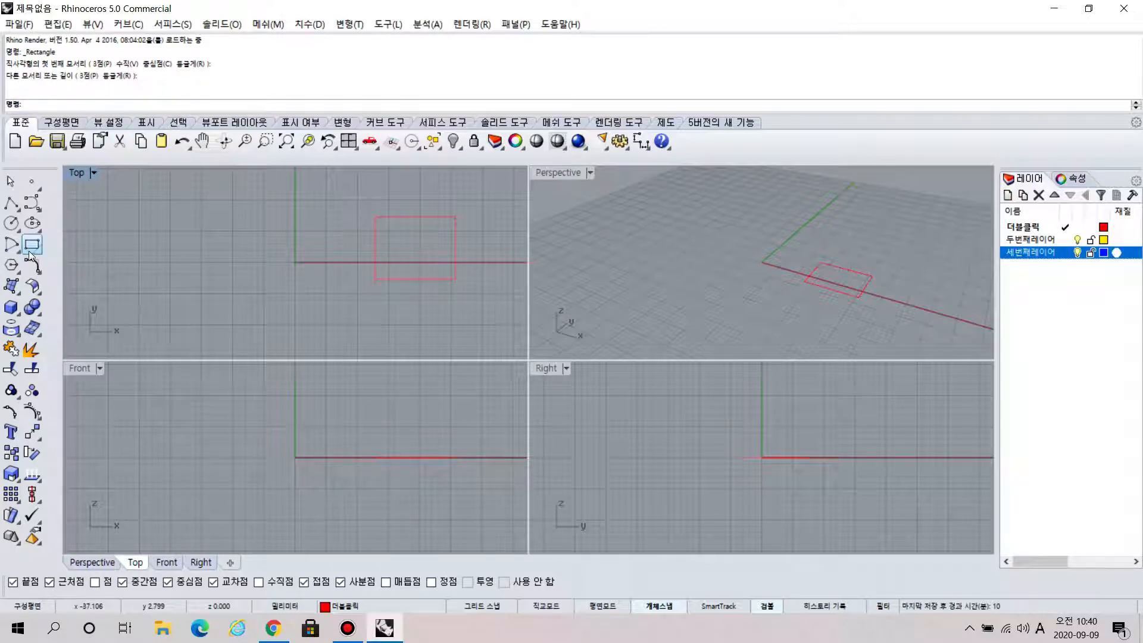
{"action": "left_click", "coordinate": [248, 203]}
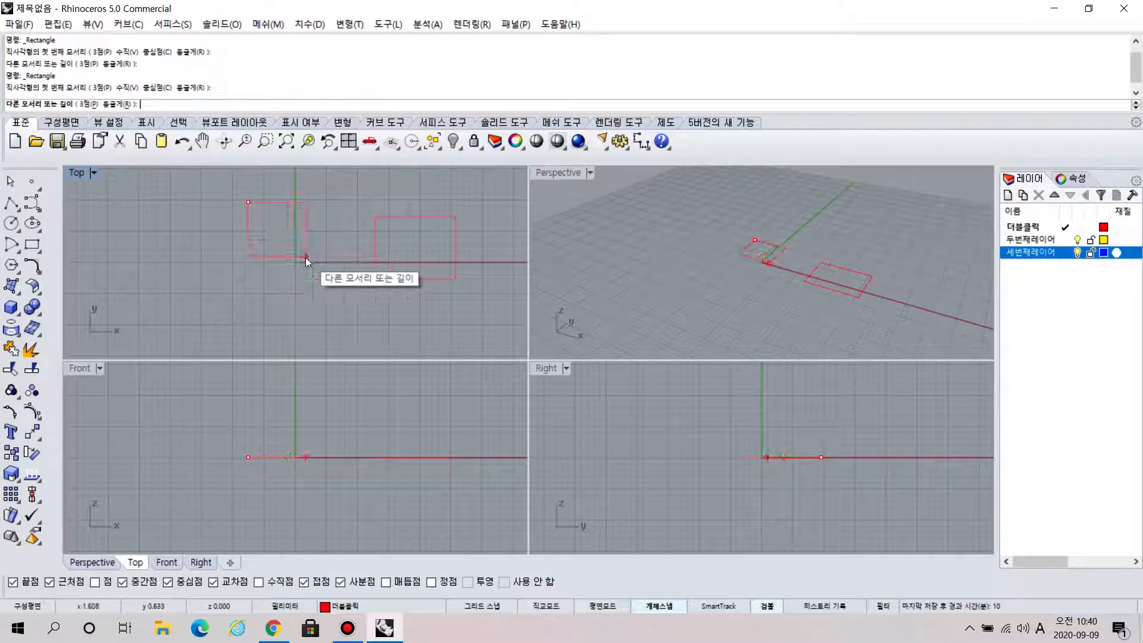
{"action": "left_click", "coordinate": [306, 257]}
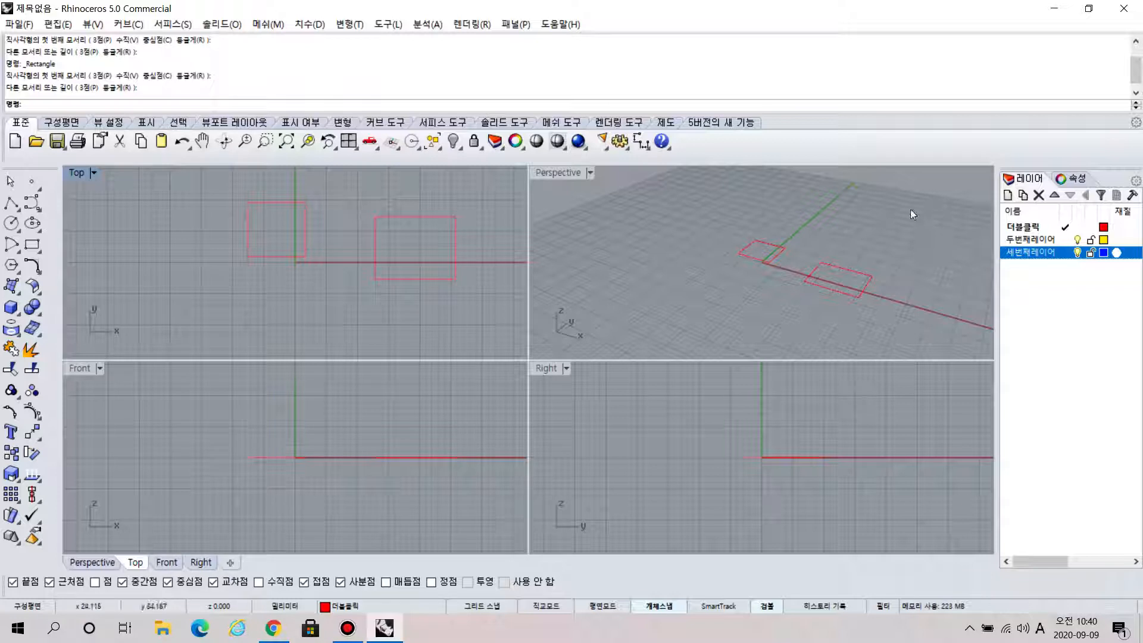
- Make 두번째레이어 the current layer and draw a circle of about 2.4 mm radius beside the smaller rectangle in the Top view
{"action": "left_click", "coordinate": [1067, 240]}
{"action": "double_click", "coordinate": [1066, 239]}
{"action": "left_click", "coordinate": [1029, 228]}
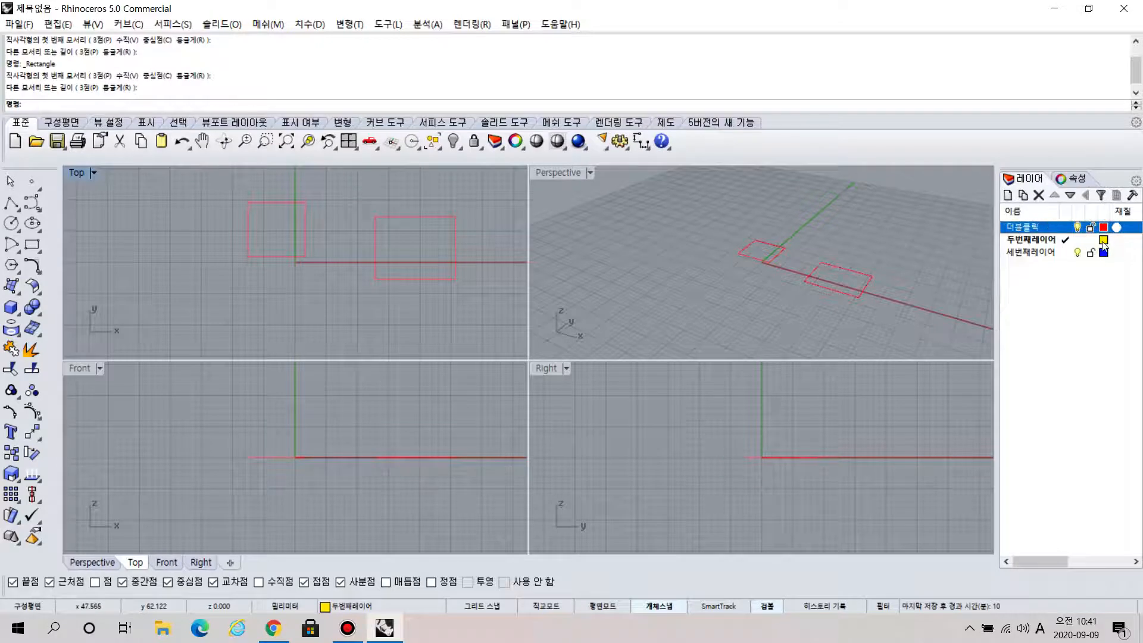
{"action": "left_click", "coordinate": [11, 223]}
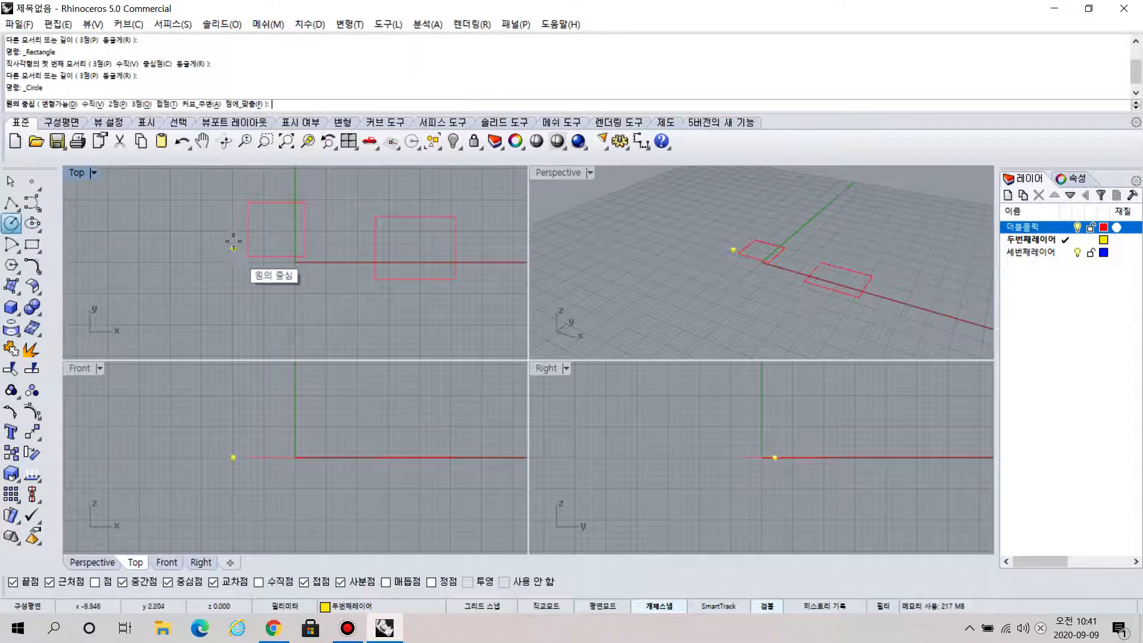
{"action": "left_click", "coordinate": [236, 244]}
{"action": "key", "text": "Return"}
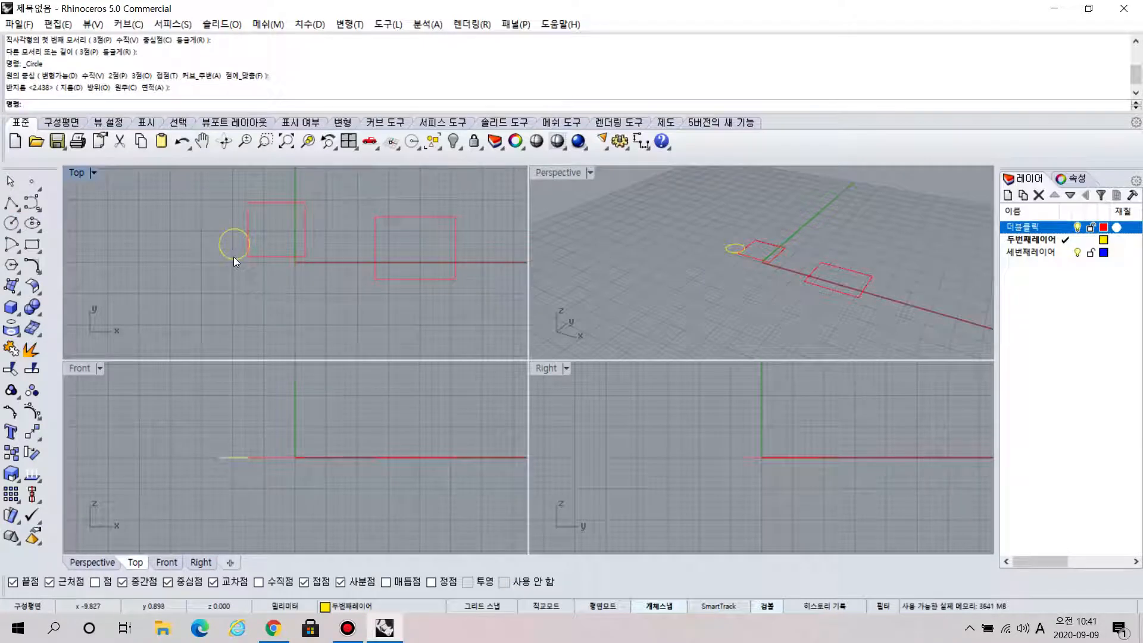
- Make 세번째레이어 the current layer and draw a wide horizontal ellipse below the circle in the Top view
{"action": "left_click", "coordinate": [1069, 254]}
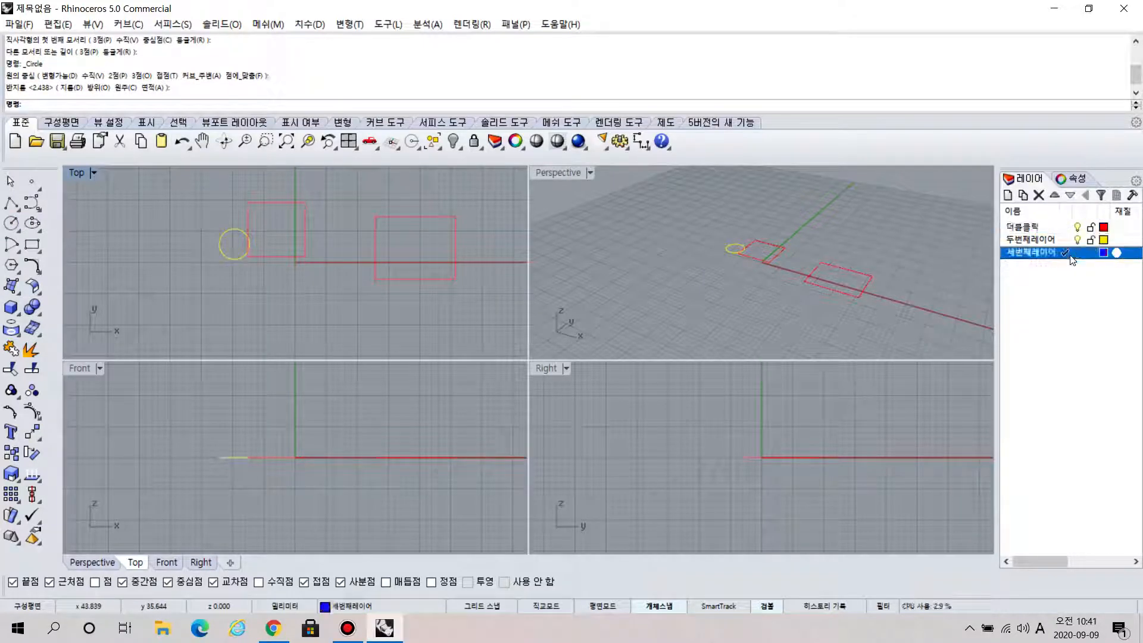
{"action": "left_click", "coordinate": [32, 224]}
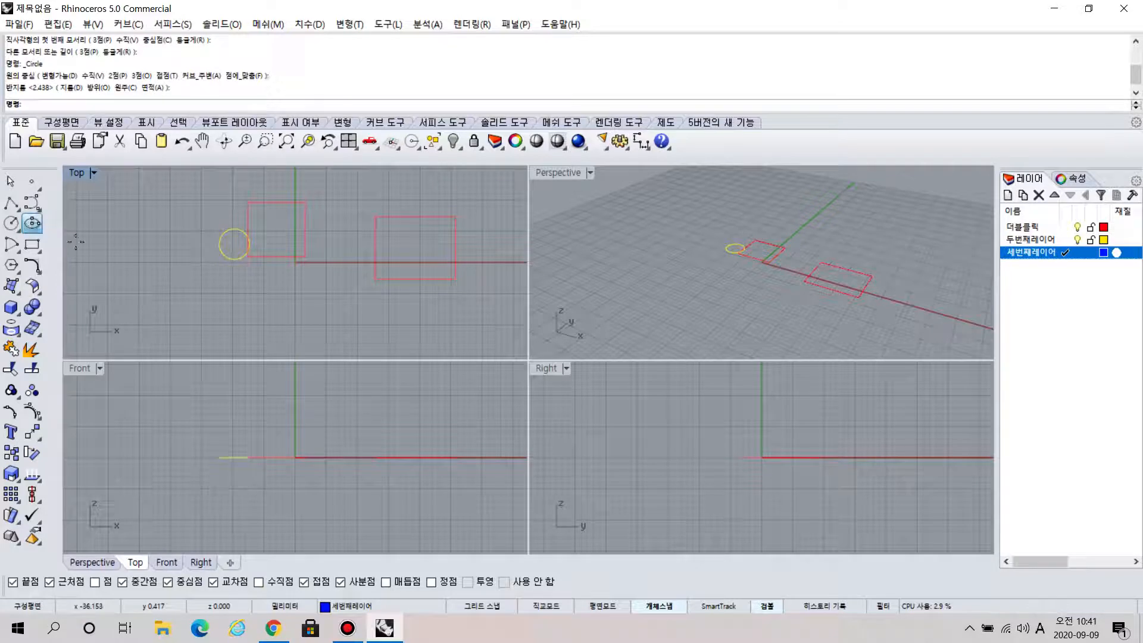
{"action": "left_click", "coordinate": [258, 297]}
{"action": "left_click", "coordinate": [350, 294]}
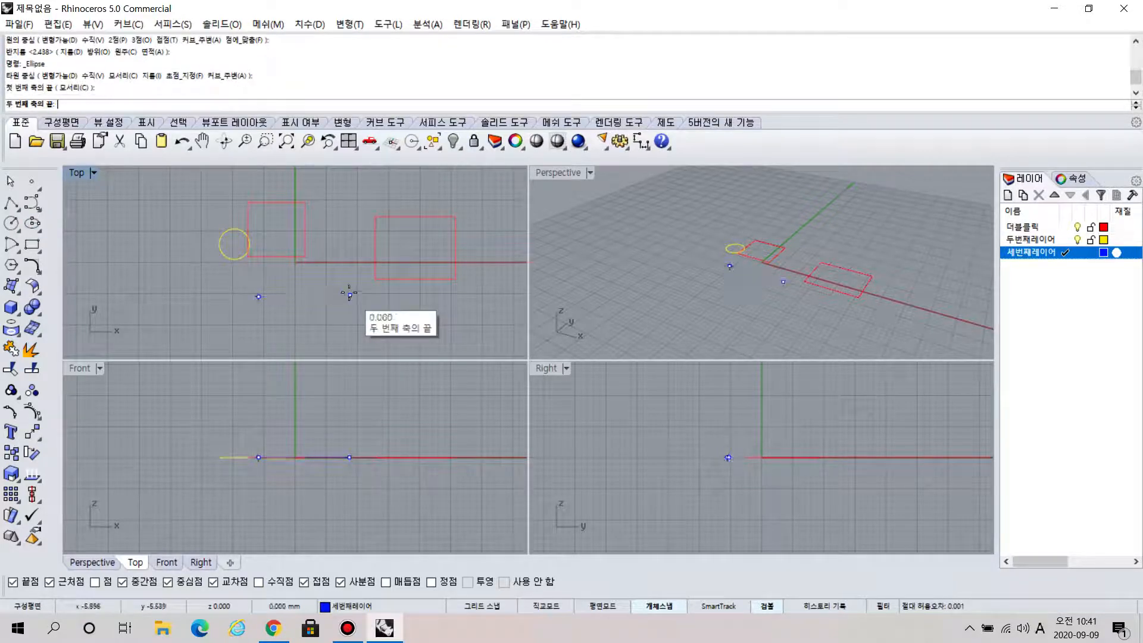
{"action": "left_click", "coordinate": [345, 274]}
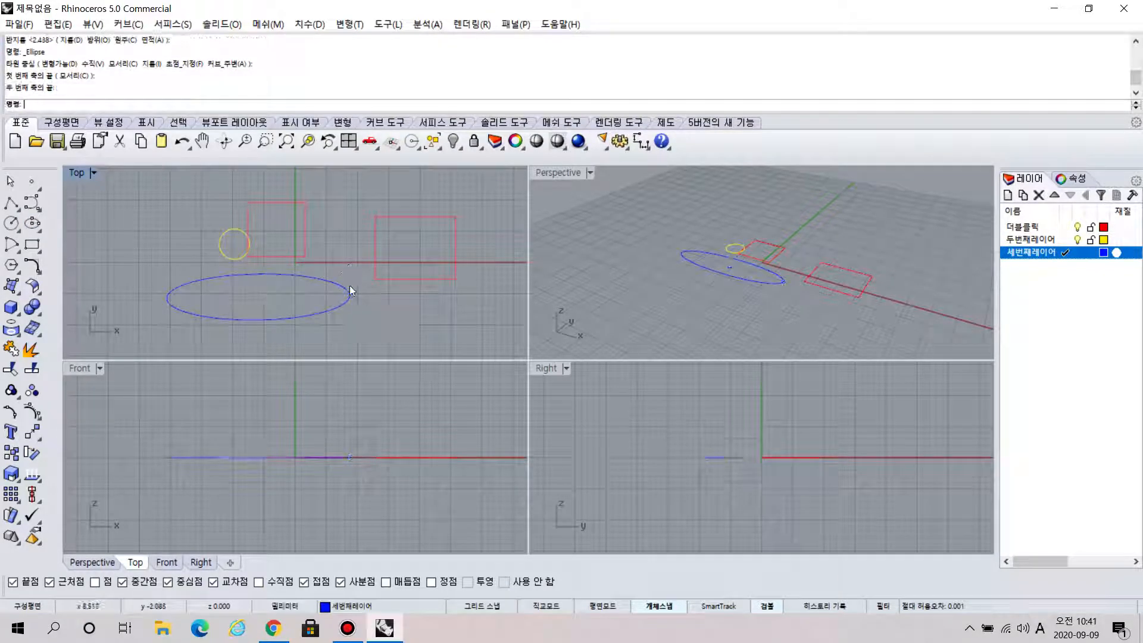
- Turn the layers 더블클릭 and 두번째레이어 off and back on to demonstrate layer visibility
{"action": "left_click", "coordinate": [1078, 227]}
{"action": "left_click", "coordinate": [1078, 239]}
{"action": "left_click", "coordinate": [1078, 239]}
{"action": "left_click", "coordinate": [1078, 227]}
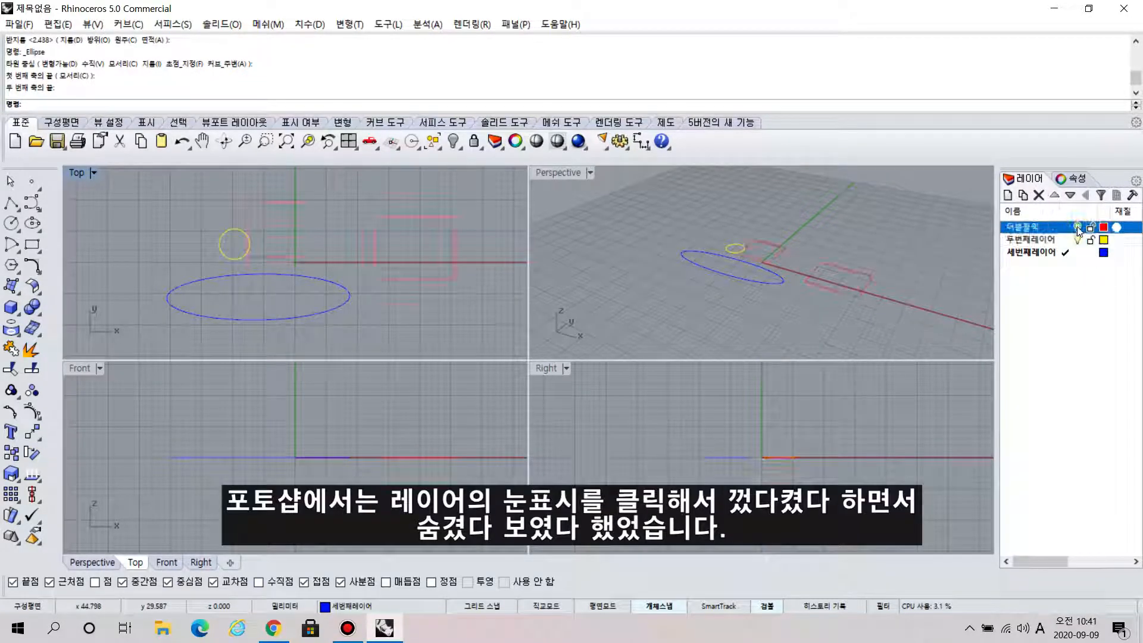
- Make 두번째레이어 the current layer and turn the 세번째레이어 layer off and back on
{"action": "left_click", "coordinate": [1069, 261]}
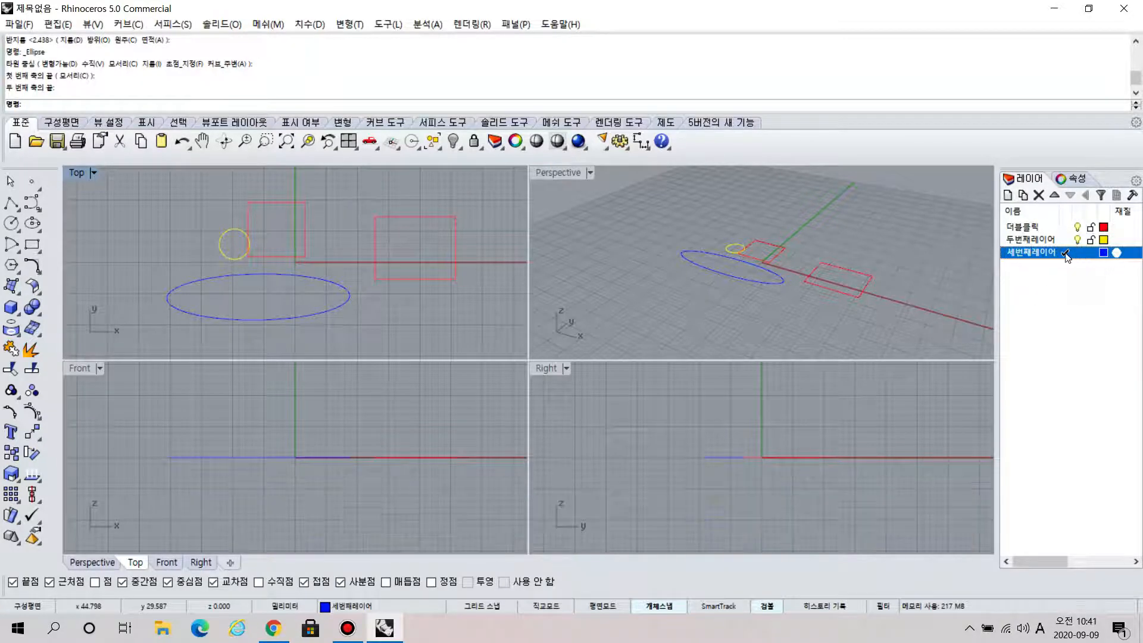
{"action": "left_click", "coordinate": [1063, 240]}
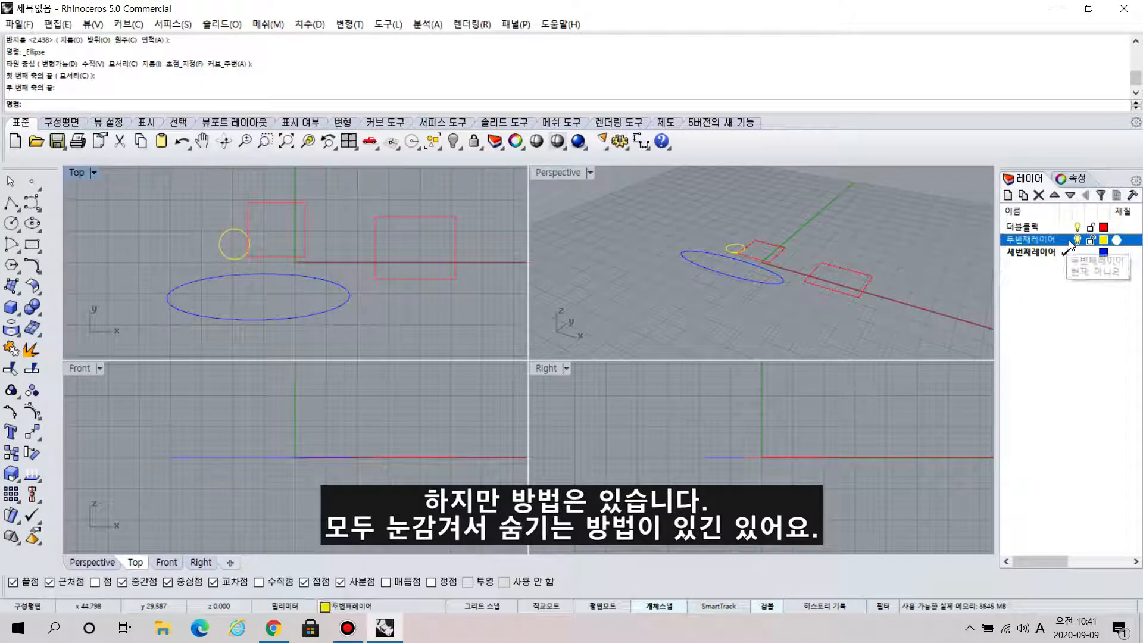
{"action": "left_click", "coordinate": [1078, 253]}
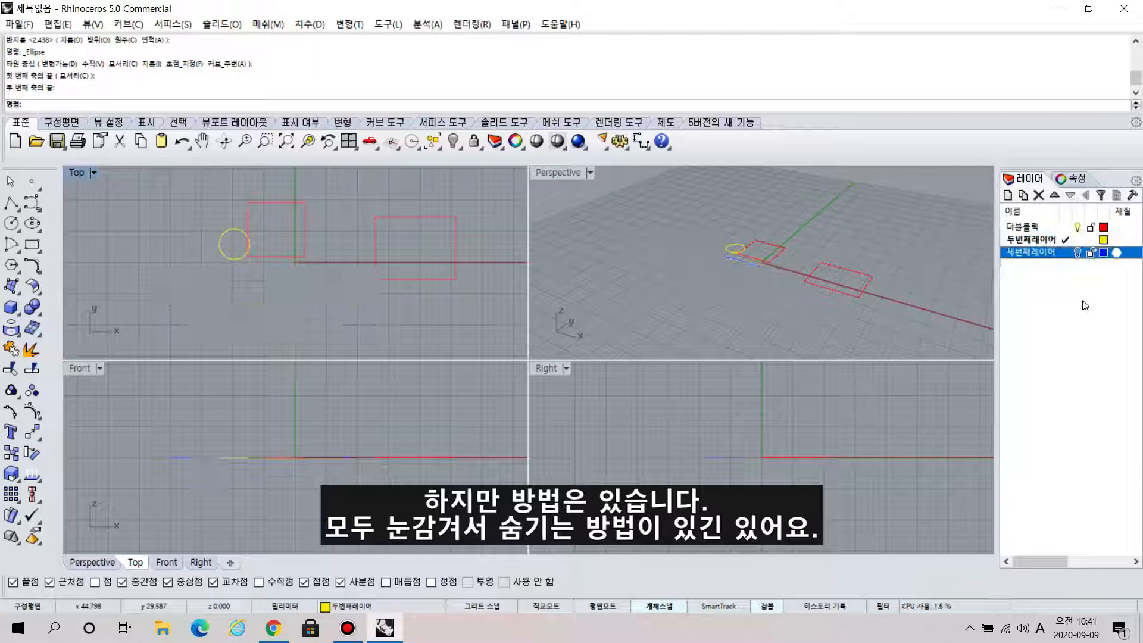
{"action": "left_click", "coordinate": [1078, 253]}
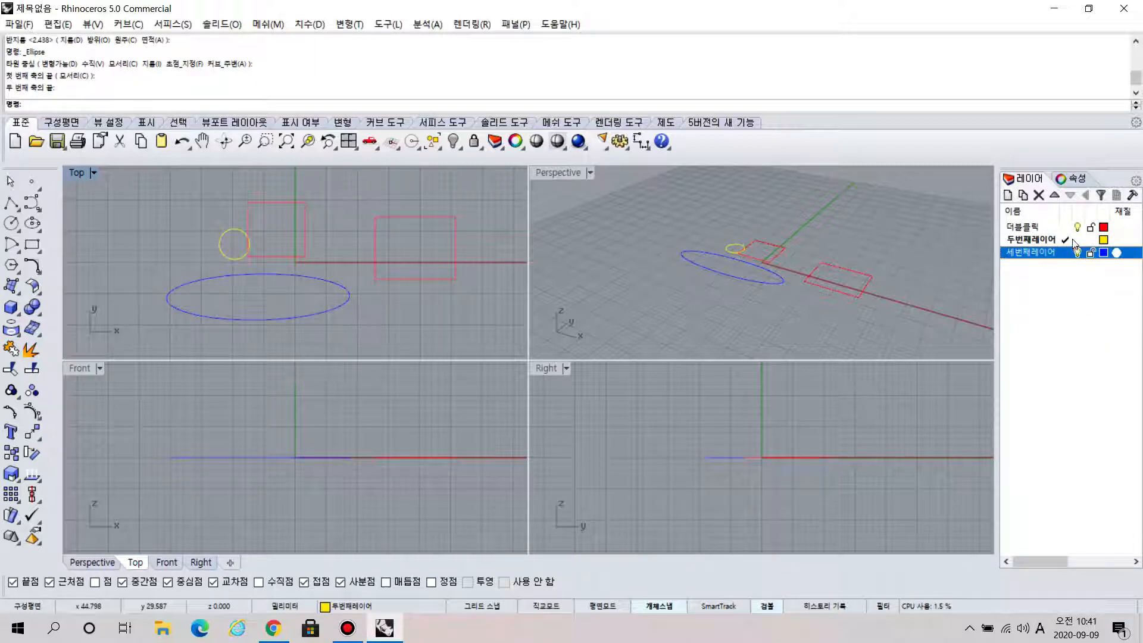
- Make 더블클릭 the current layer and turn the other two layers off, switching only 세번째레이어 back on
{"action": "left_click", "coordinate": [1065, 226]}
{"action": "left_click", "coordinate": [1078, 240]}
{"action": "left_click", "coordinate": [1078, 253]}
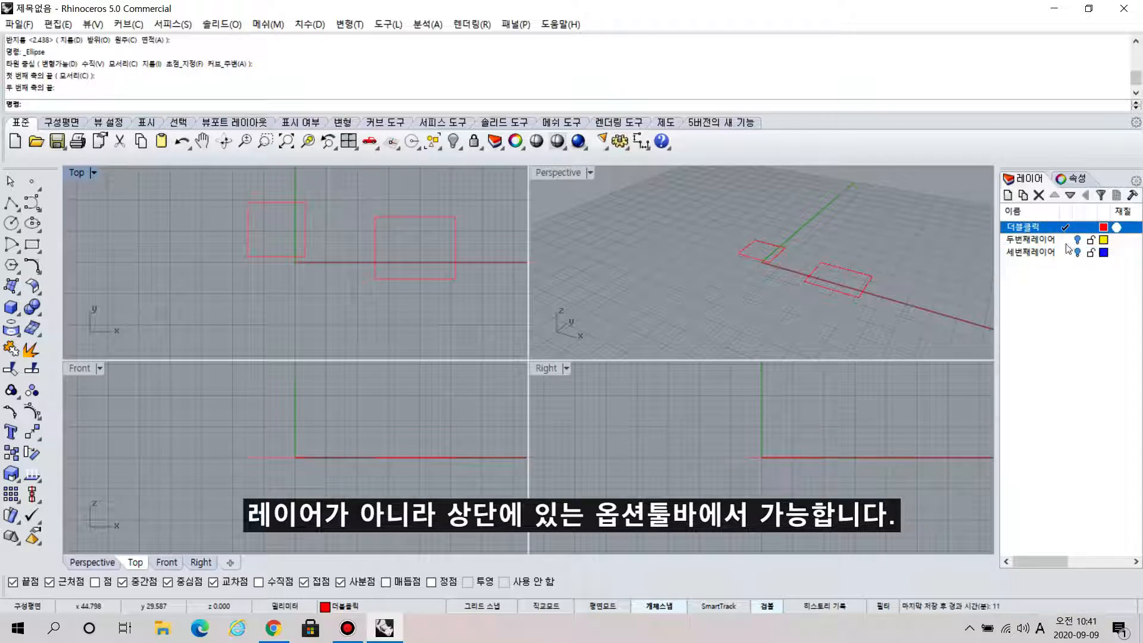
{"action": "left_click", "coordinate": [1077, 241]}
{"action": "left_click", "coordinate": [1076, 254]}
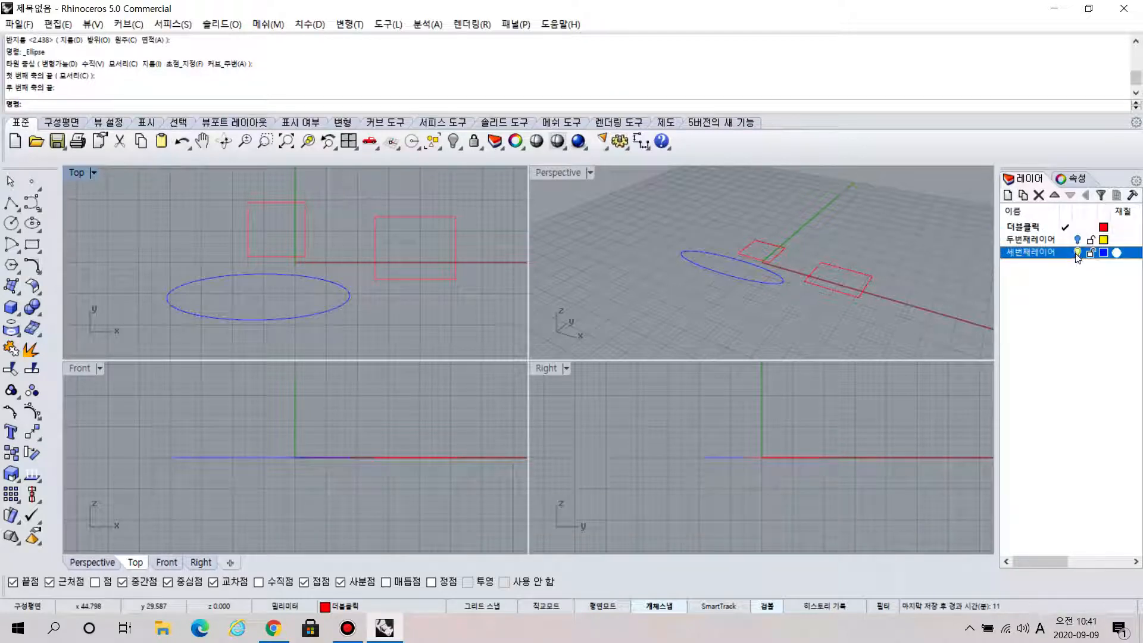
- Select the two rectangles and the ellipse in the Top view and hide them with the Hide command
{"action": "left_click", "coordinate": [463, 150]}
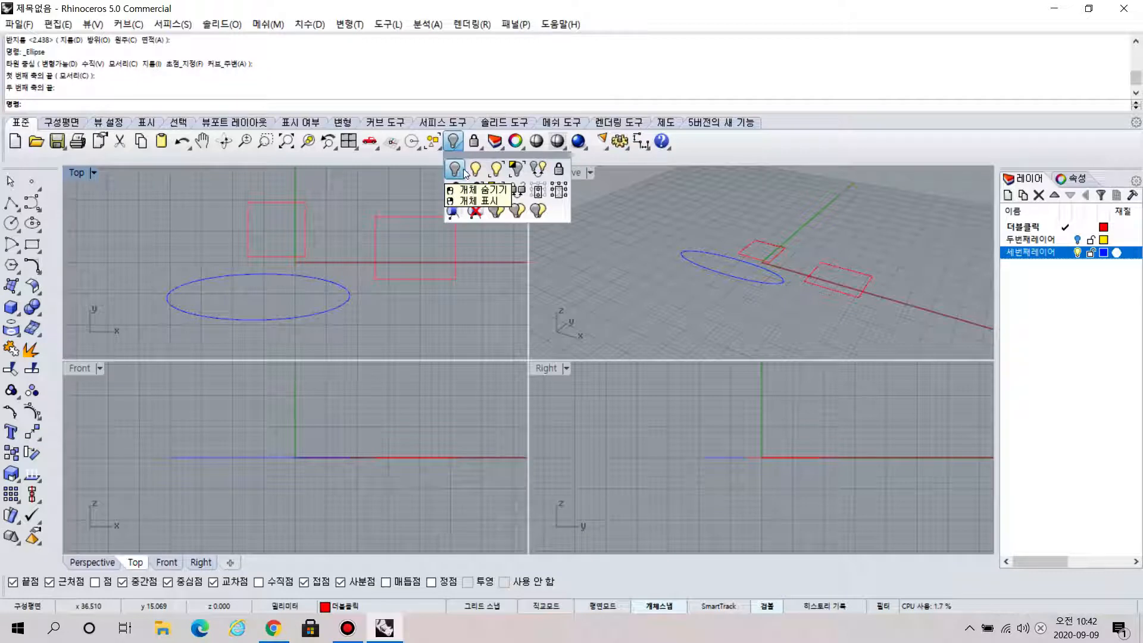
{"action": "left_click", "coordinate": [519, 172]}
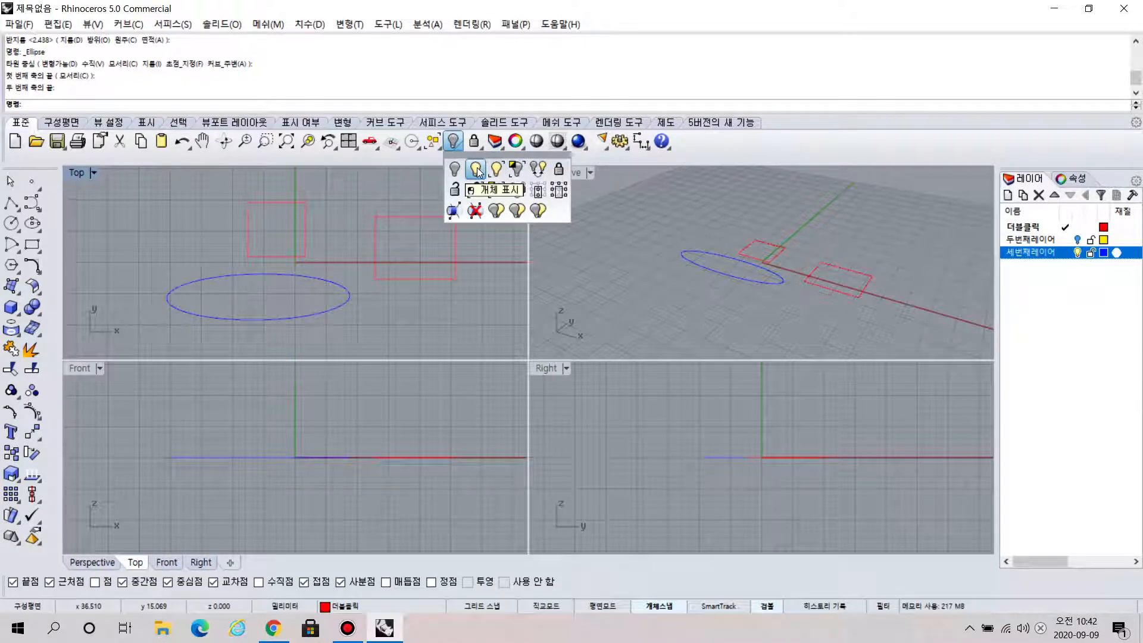
{"action": "left_click_drag", "start_coordinate": [97, 186], "coordinate": [485, 330]}
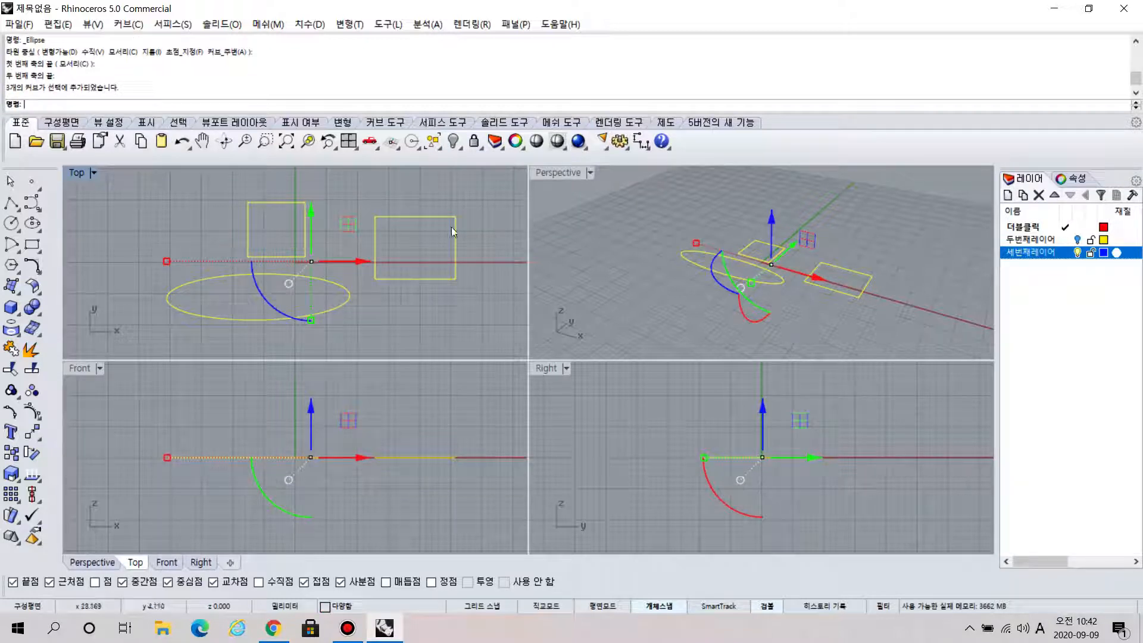
{"action": "left_click", "coordinate": [456, 142]}
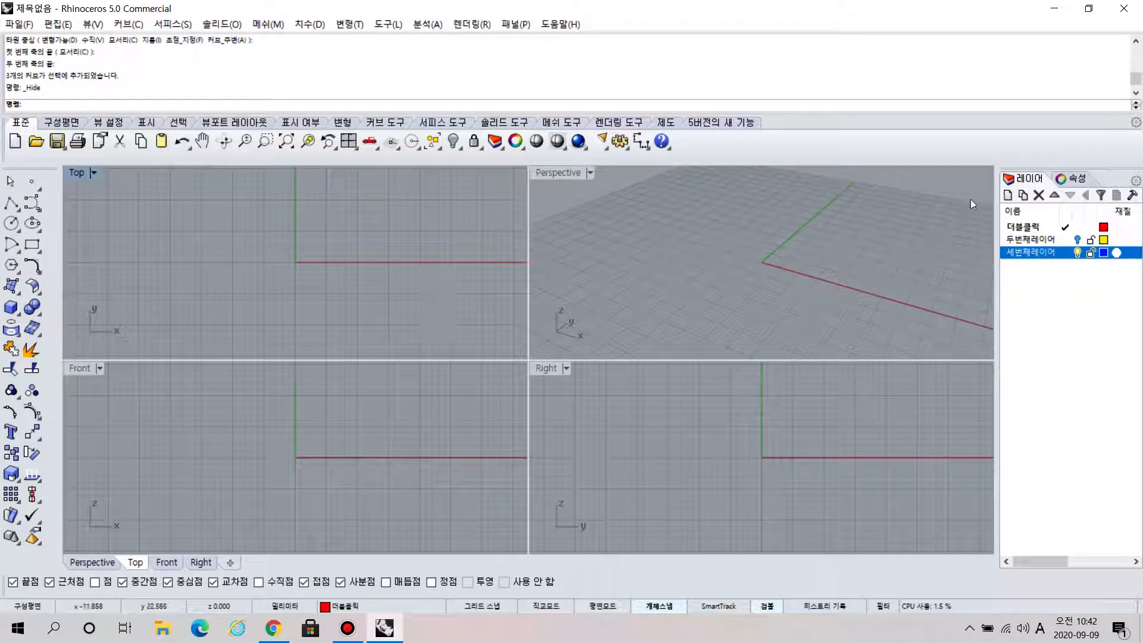
- Turn the 세번째레이어 layer off and run Show to bring back the hidden objects
{"action": "left_click", "coordinate": [1078, 252]}
{"action": "left_click", "coordinate": [1064, 231]}
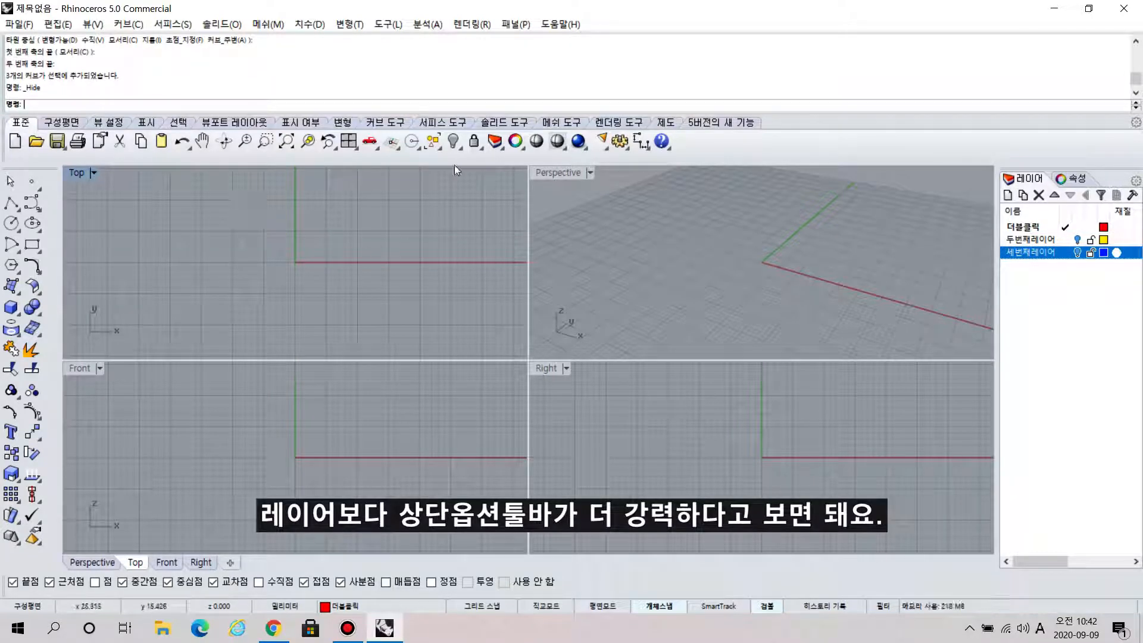
{"action": "left_click", "coordinate": [461, 148]}
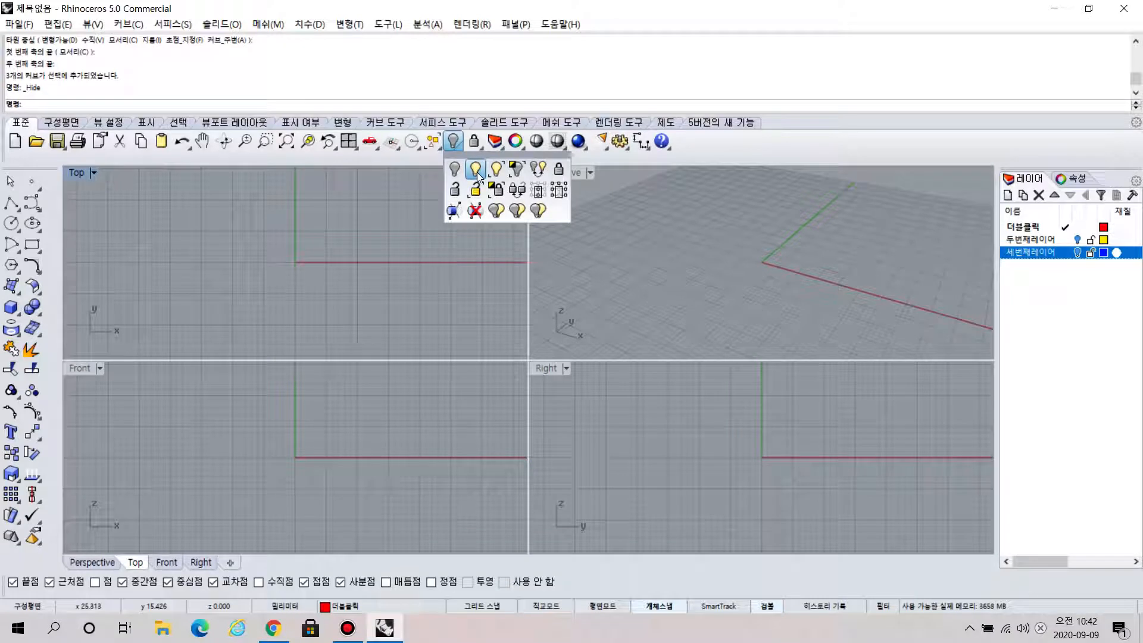
{"action": "left_click", "coordinate": [476, 170]}
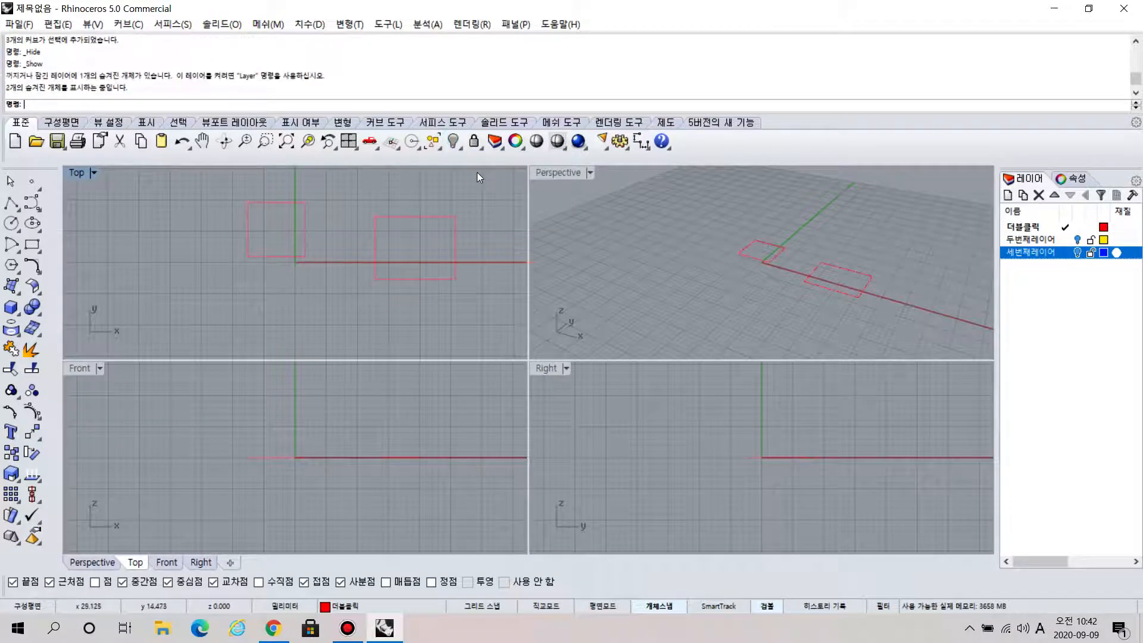
{"action": "left_click", "coordinate": [440, 214]}
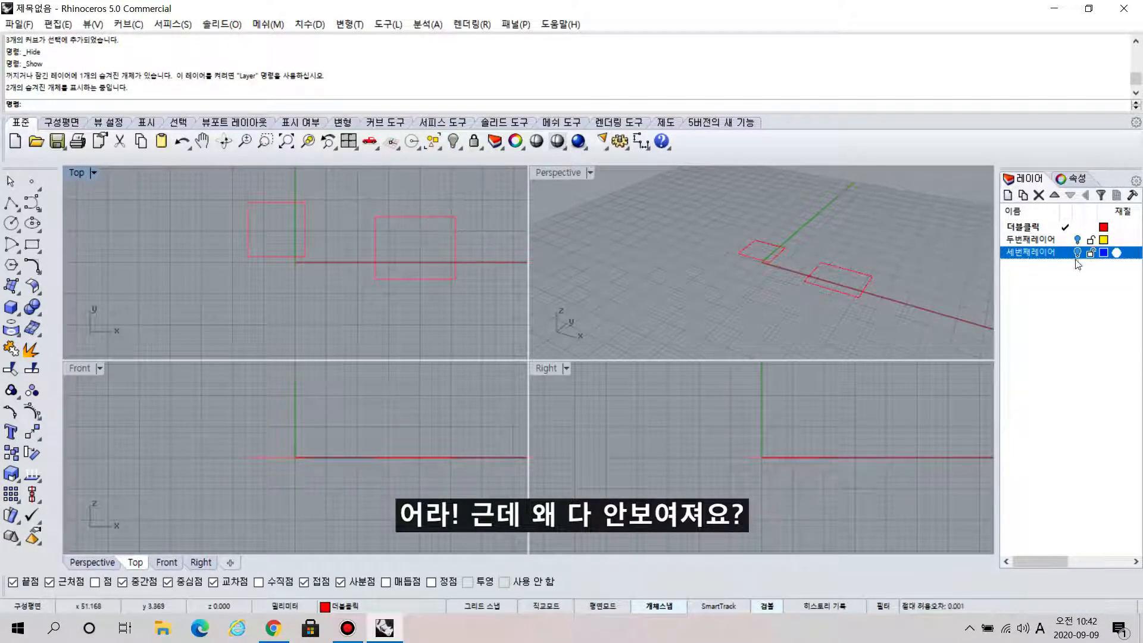
- Turn 두번째레이어 and 세번째레이어 on, with 세번째레이어 as the current layer, and show the hidden ellipse
{"action": "left_click", "coordinate": [1078, 239]}
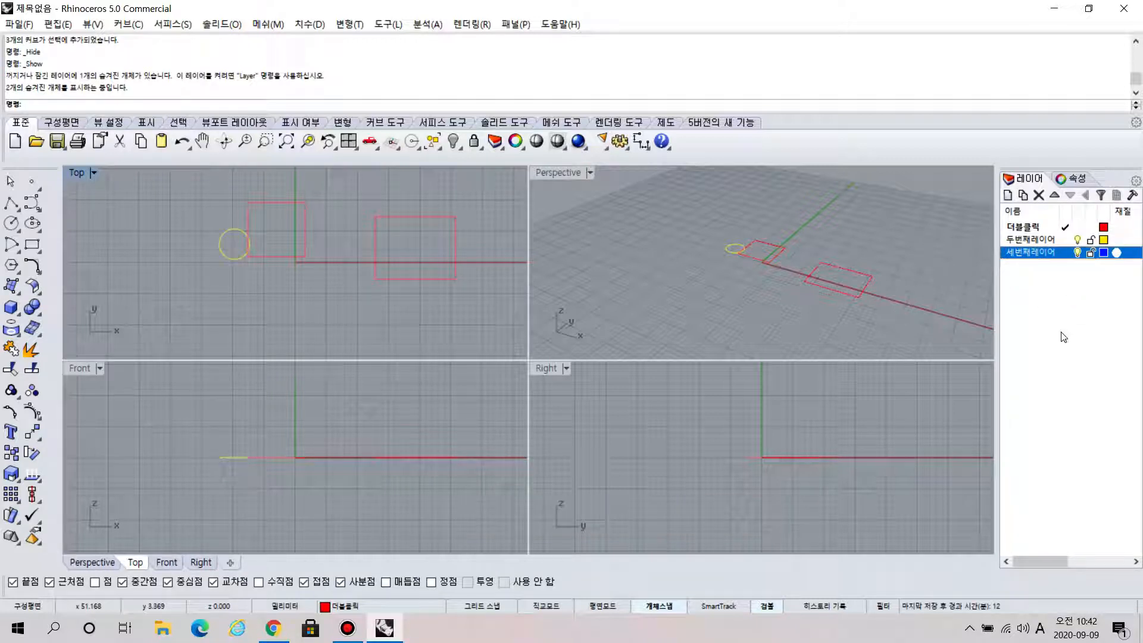
{"action": "left_click", "coordinate": [1066, 252]}
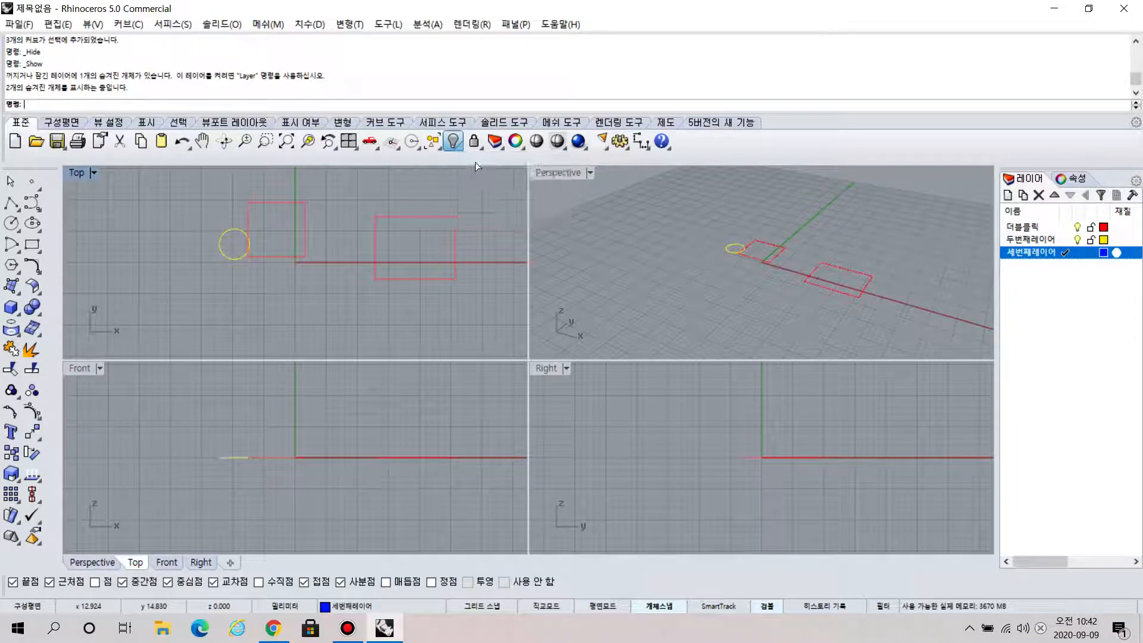
{"action": "right_click", "coordinate": [453, 143]}
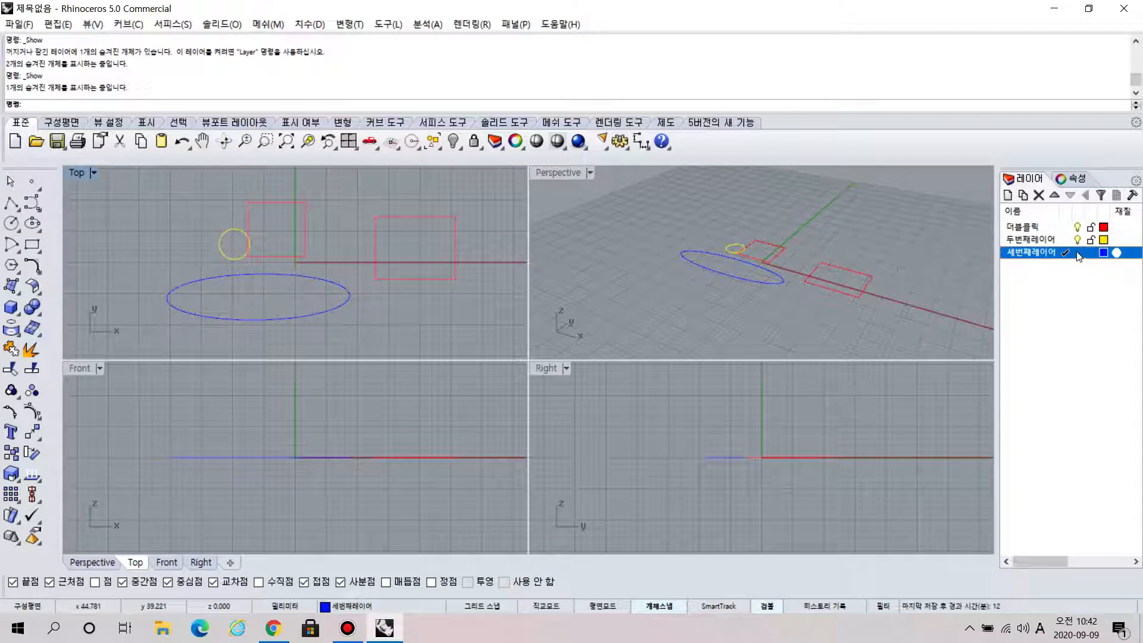
- Run the Show command two more times to check for remaining hidden objects
{"action": "key", "text": "ctrl"}
{"action": "left_click", "coordinate": [458, 148]}
{"action": "left_click", "coordinate": [478, 167]}
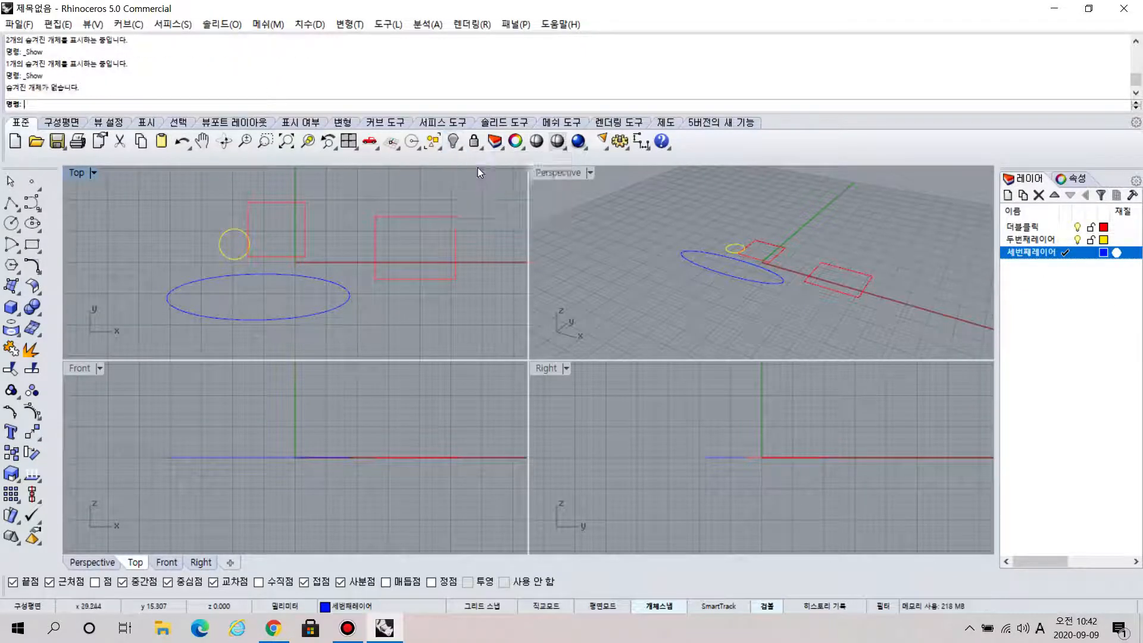
{"action": "left_click", "coordinate": [462, 153]}
{"action": "left_click", "coordinate": [474, 167]}
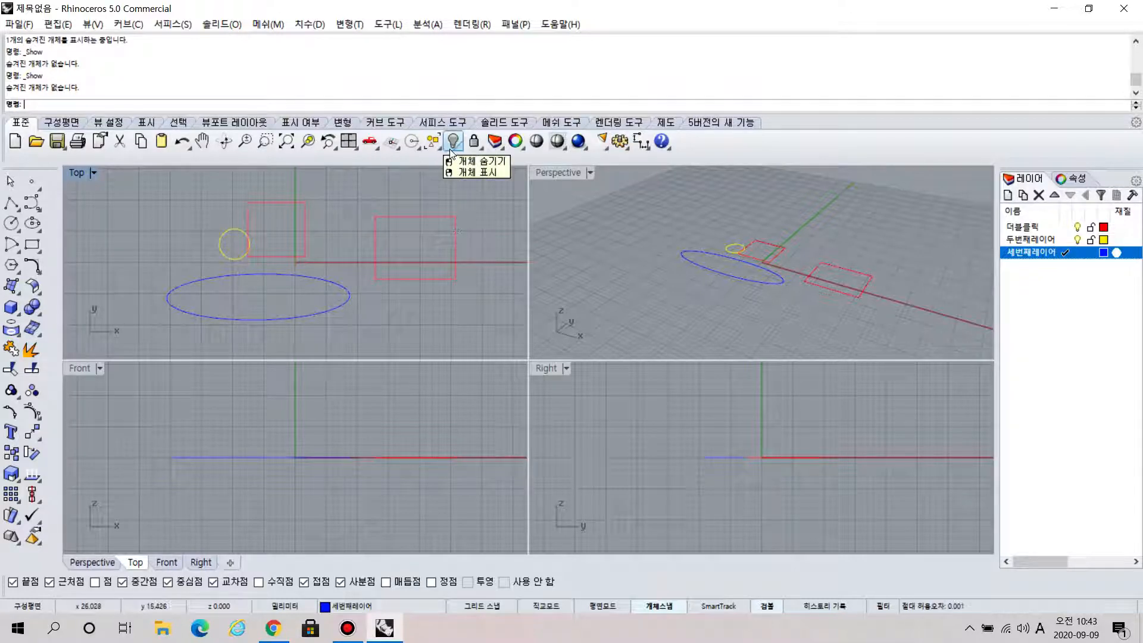
- Lock the 더블클릭 layer and test it by repeatedly window-selecting the curves in the Top view
{"action": "left_click", "coordinate": [1091, 229]}
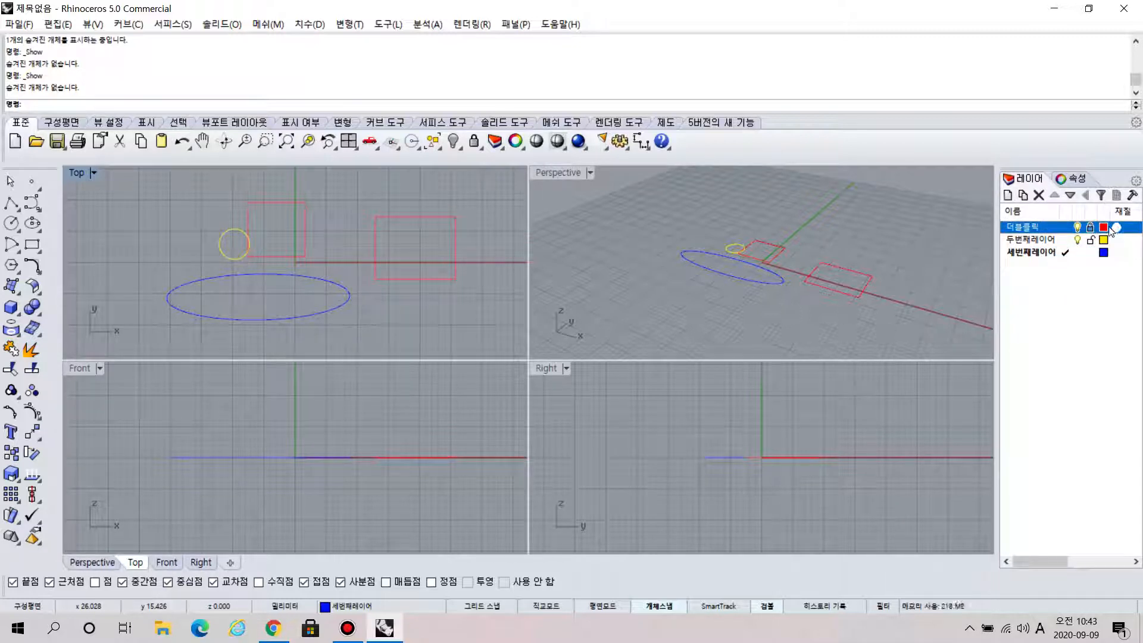
{"action": "left_click_drag", "start_coordinate": [154, 185], "coordinate": [492, 337]}
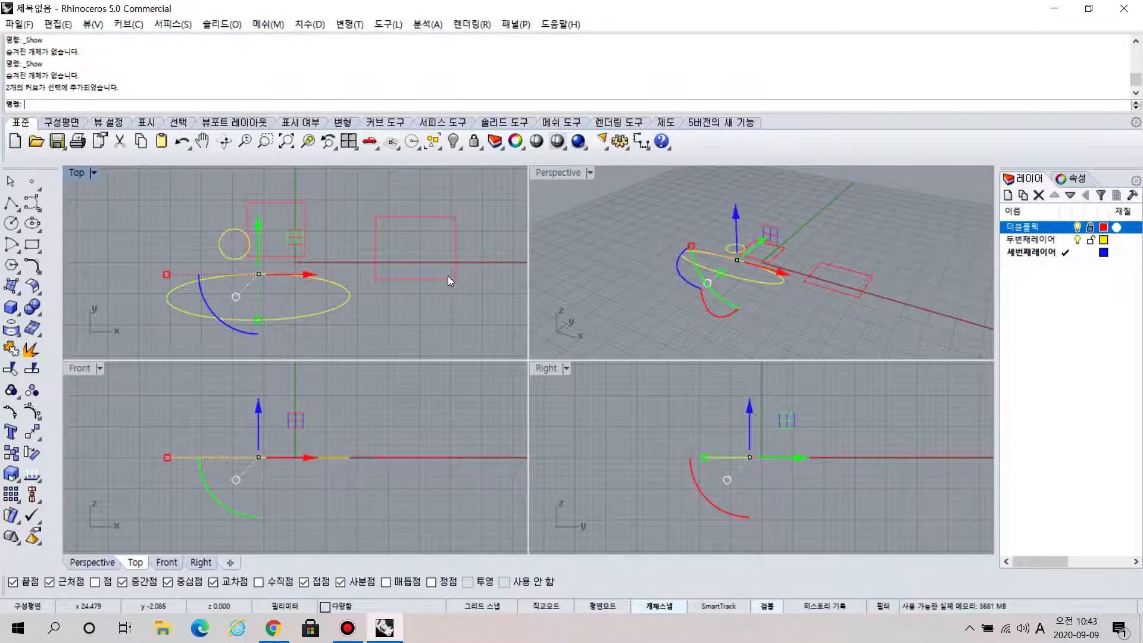
{"action": "left_click_drag", "start_coordinate": [116, 174], "coordinate": [482, 336]}
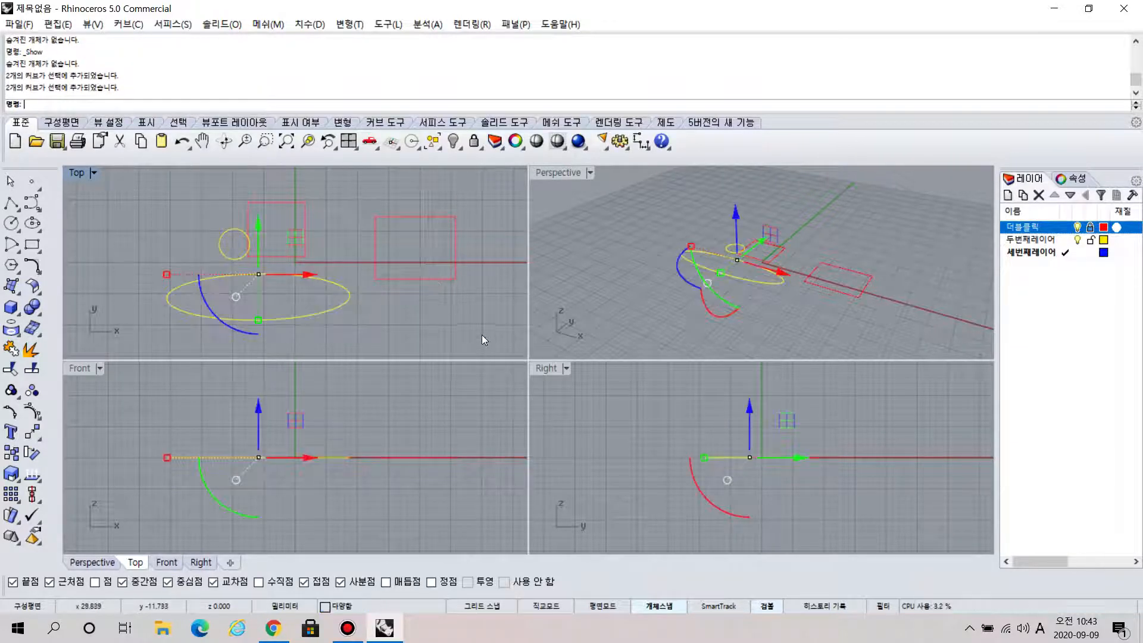
{"action": "left_click", "coordinate": [455, 293]}
{"action": "left_click_drag", "start_coordinate": [124, 174], "coordinate": [474, 329]}
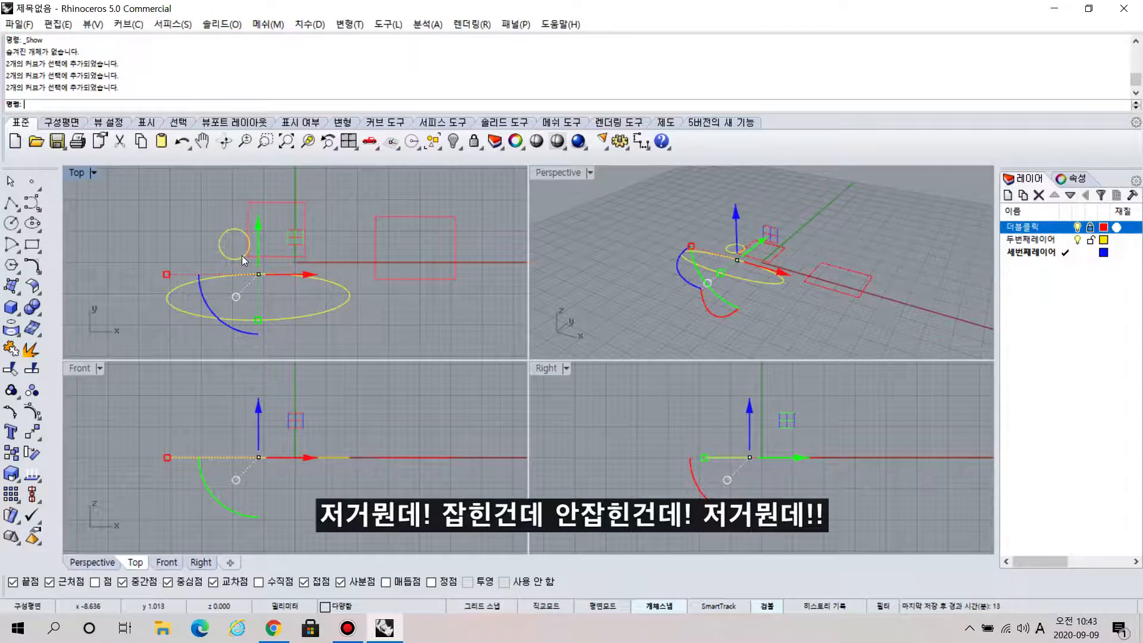
{"action": "left_click", "coordinate": [203, 241]}
{"action": "left_click_drag", "start_coordinate": [153, 227], "coordinate": [476, 335]}
{"action": "left_click", "coordinate": [440, 305]}
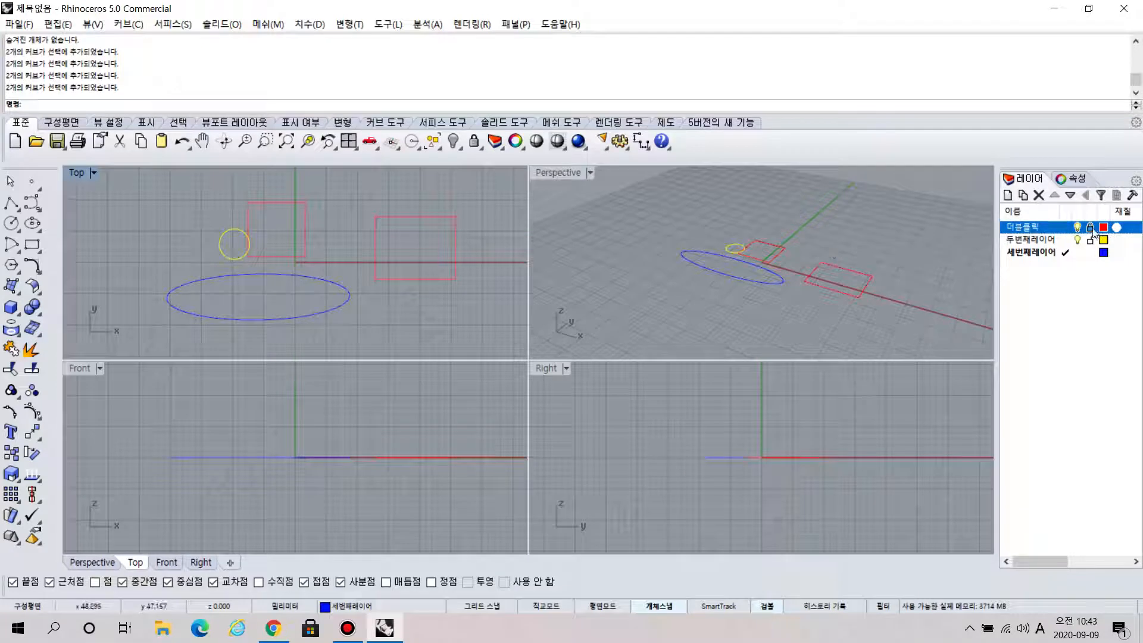
{"action": "left_click_drag", "start_coordinate": [274, 261], "coordinate": [269, 262]}
{"action": "left_click", "coordinate": [448, 291]}
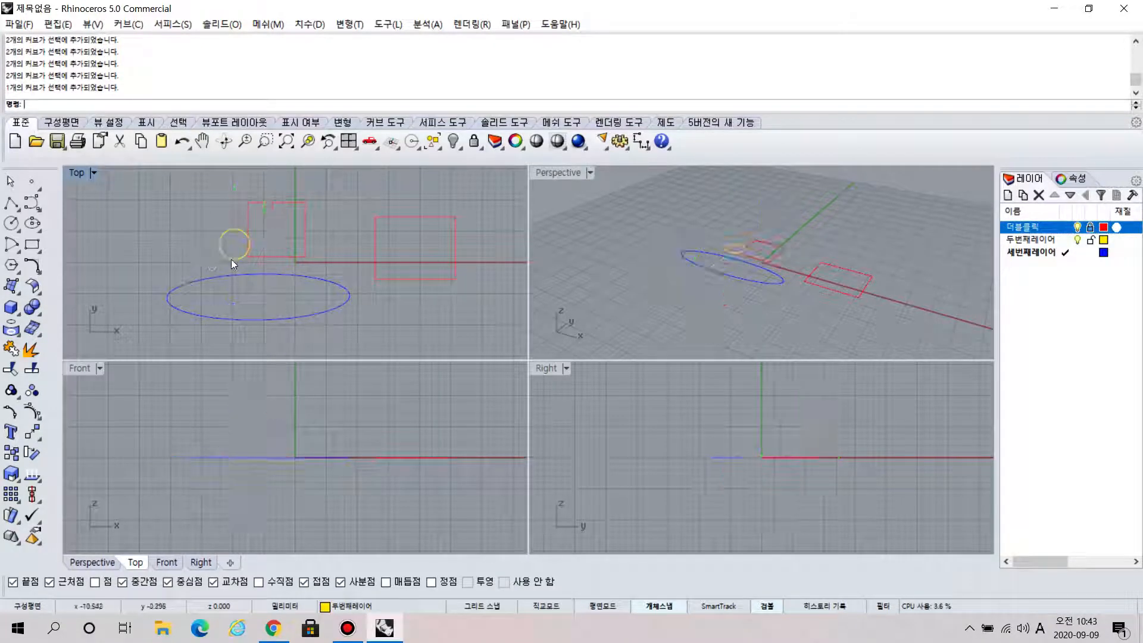
- Change the colour of the 두번째레이어 layer to cyan (녹청)
{"action": "left_click", "coordinate": [1104, 241]}
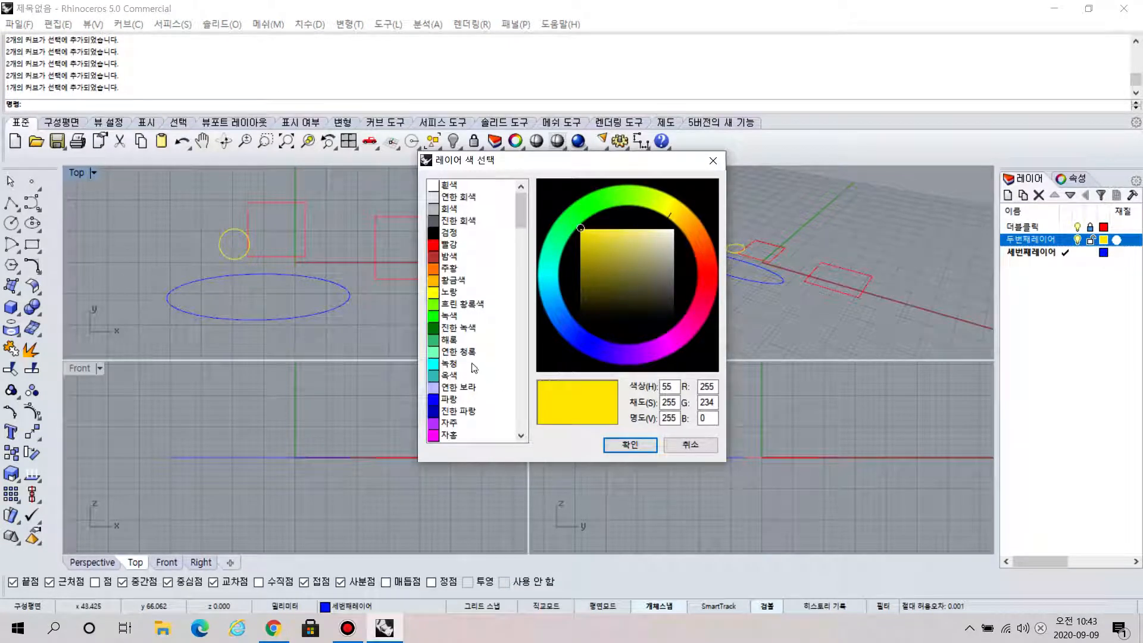
{"action": "left_click", "coordinate": [473, 364]}
{"action": "left_click", "coordinate": [630, 445]}
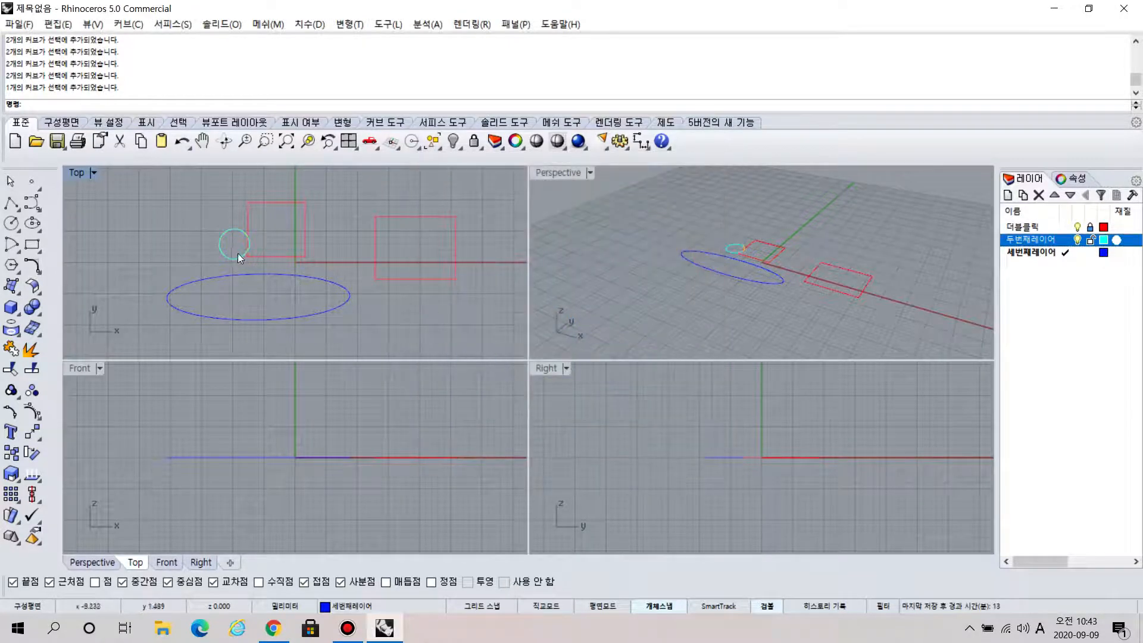
- Window-select the curves in the Top view, unlock the 더블클릭 layer and clear the selection
{"action": "left_click_drag", "start_coordinate": [124, 174], "coordinate": [512, 333]}
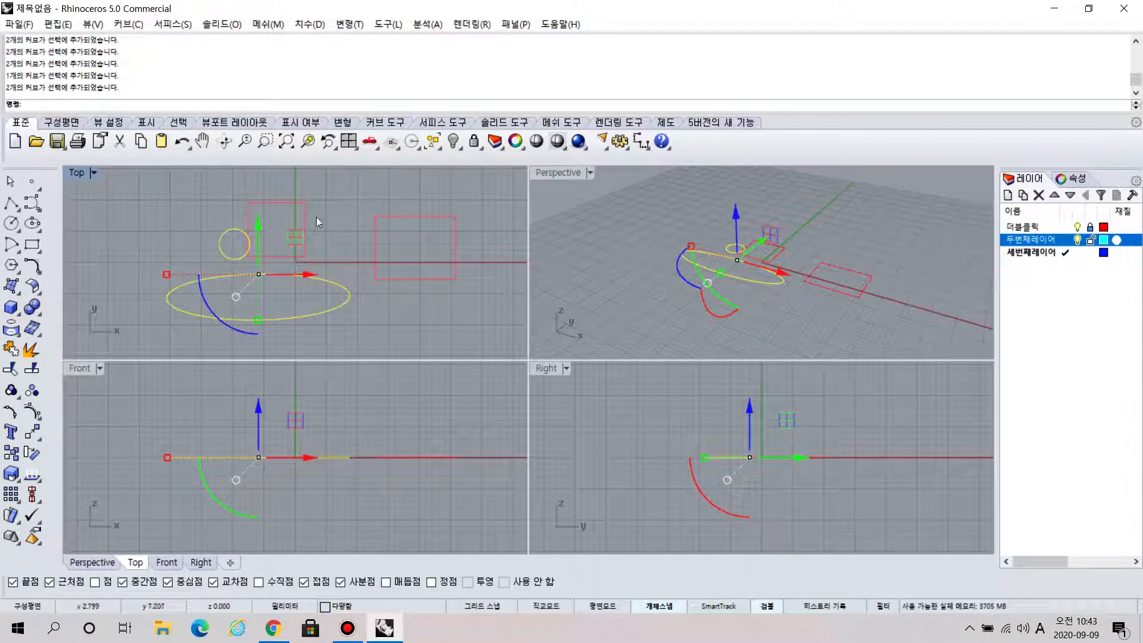
{"action": "left_click", "coordinate": [1091, 228]}
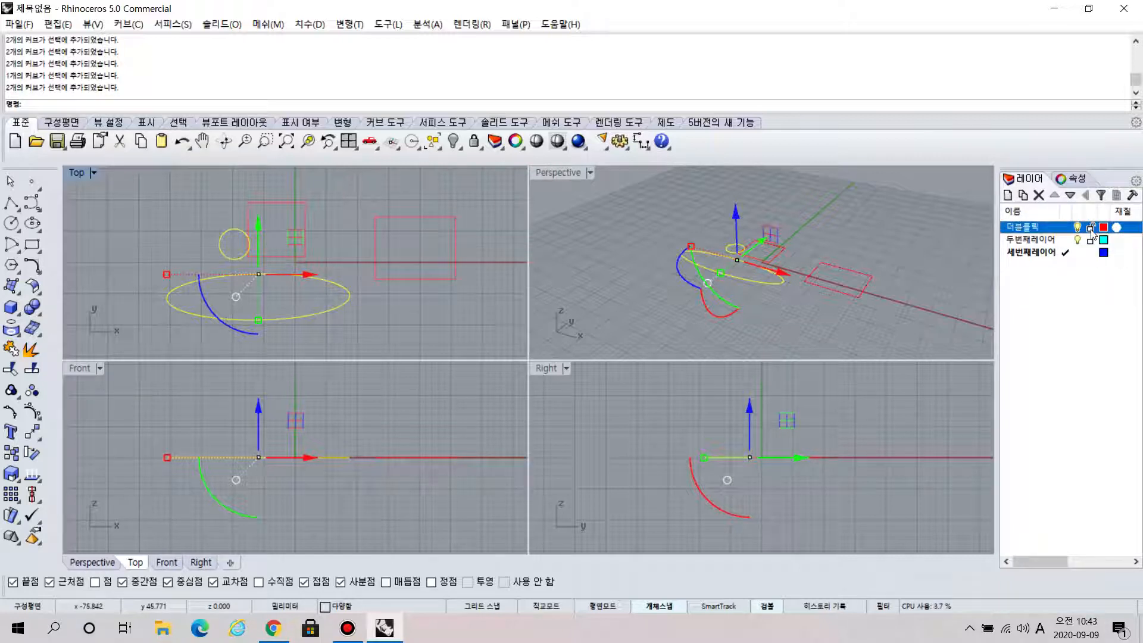
{"action": "left_click", "coordinate": [837, 223]}
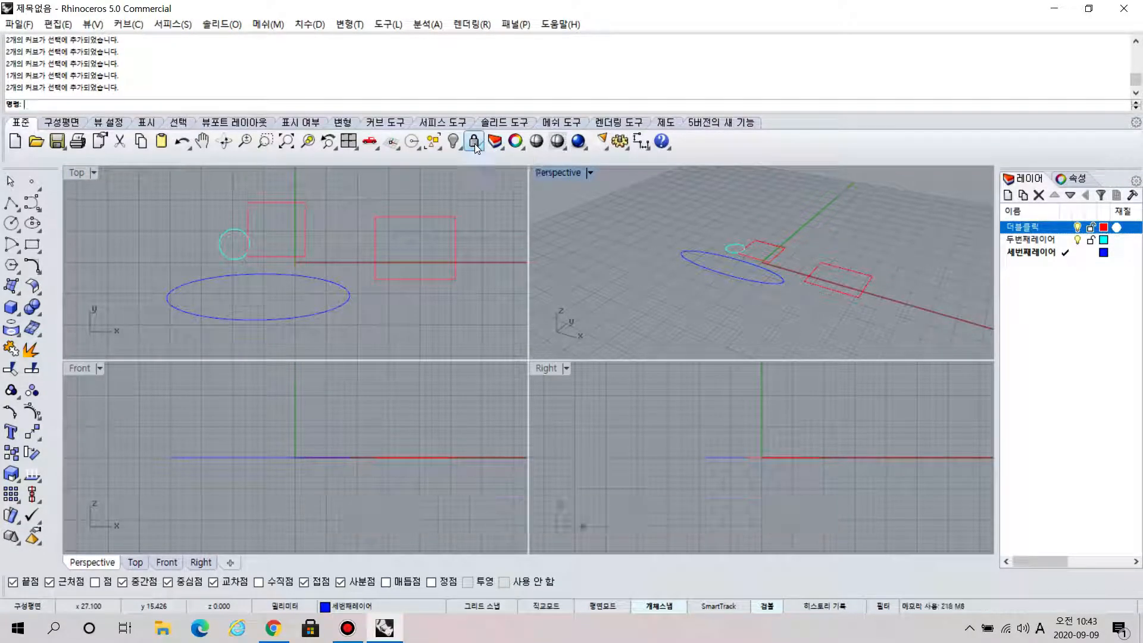
- Lock the smaller rectangle with the Lock command and release it with Unlock
{"action": "left_click", "coordinate": [295, 256]}
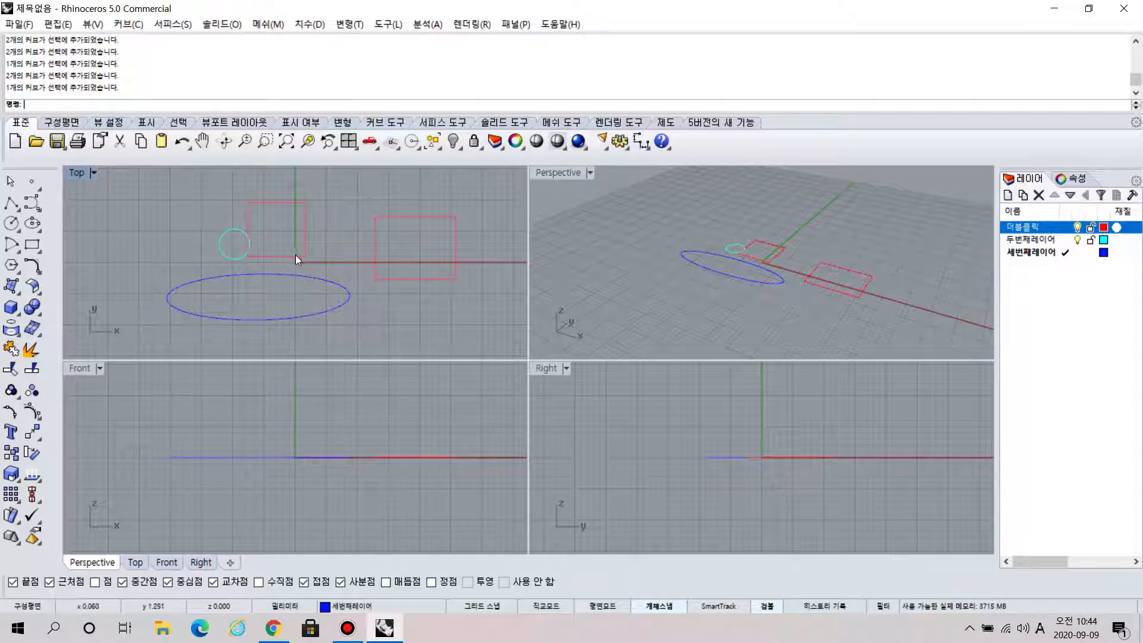
{"action": "left_click", "coordinate": [474, 141]}
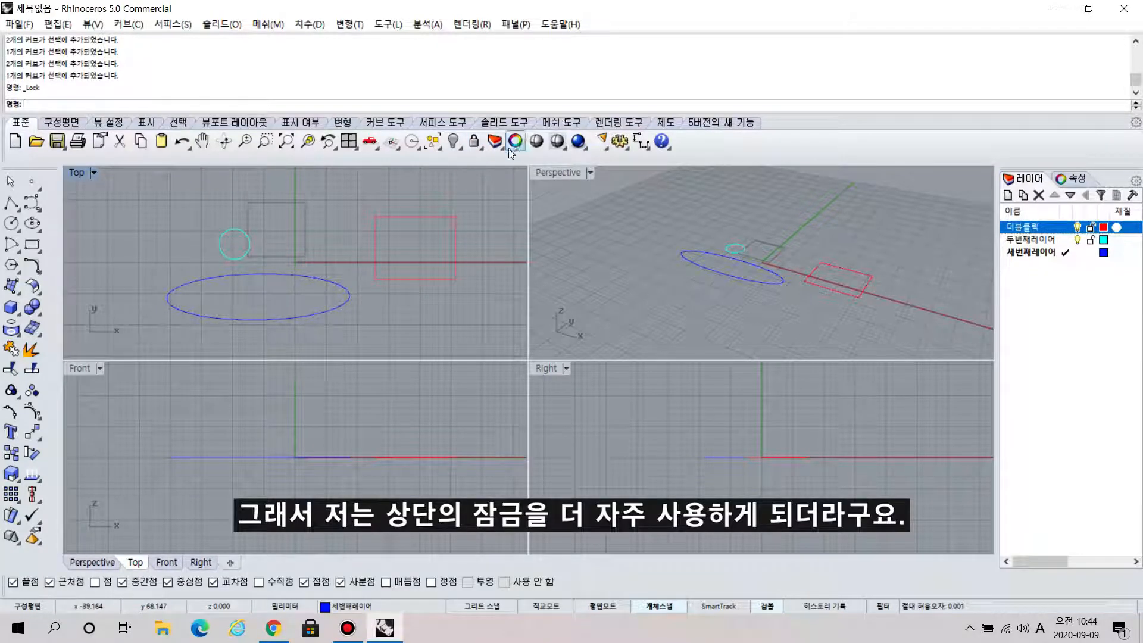
{"action": "left_click", "coordinate": [480, 147]}
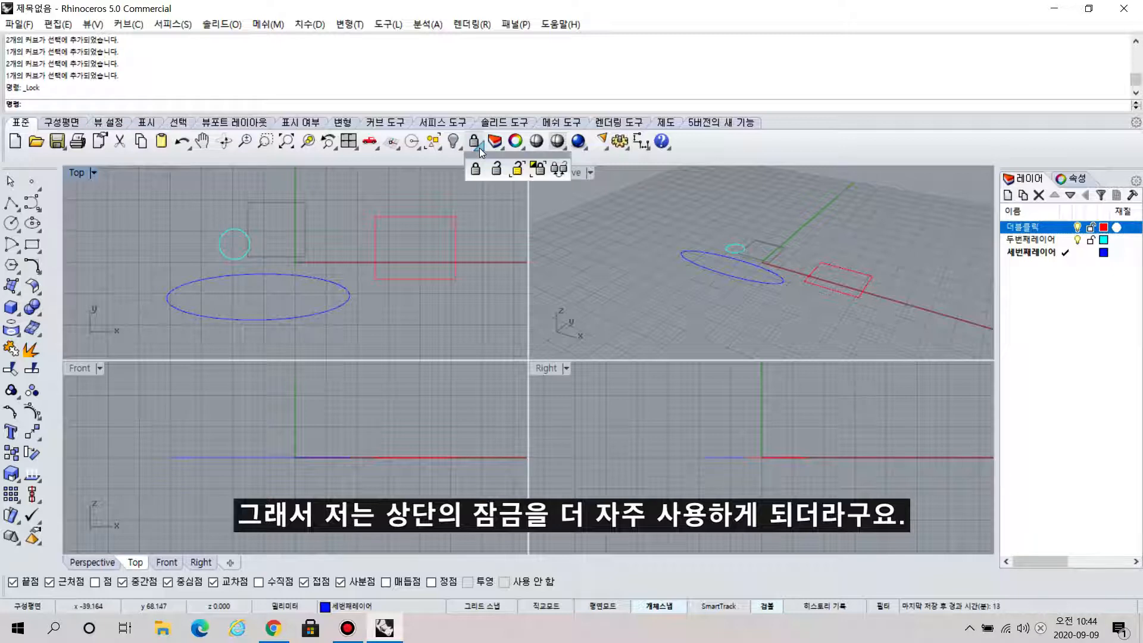
{"action": "left_click", "coordinate": [496, 169]}
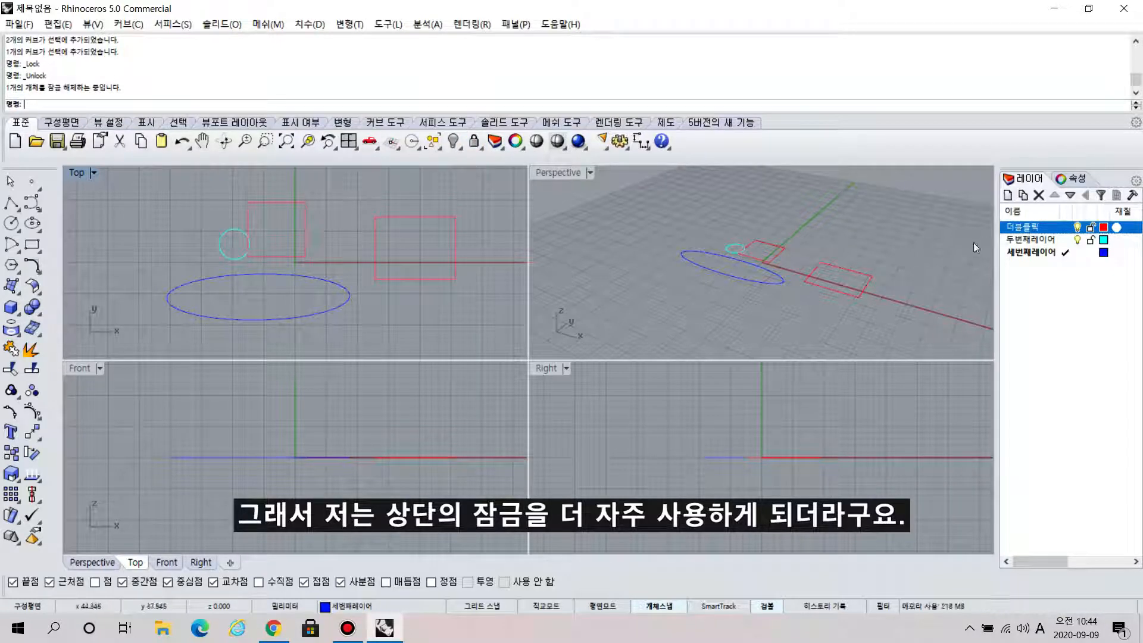
- Lock the 더블클릭 layer again for comparison with object locking
{"action": "left_click", "coordinate": [1091, 229]}
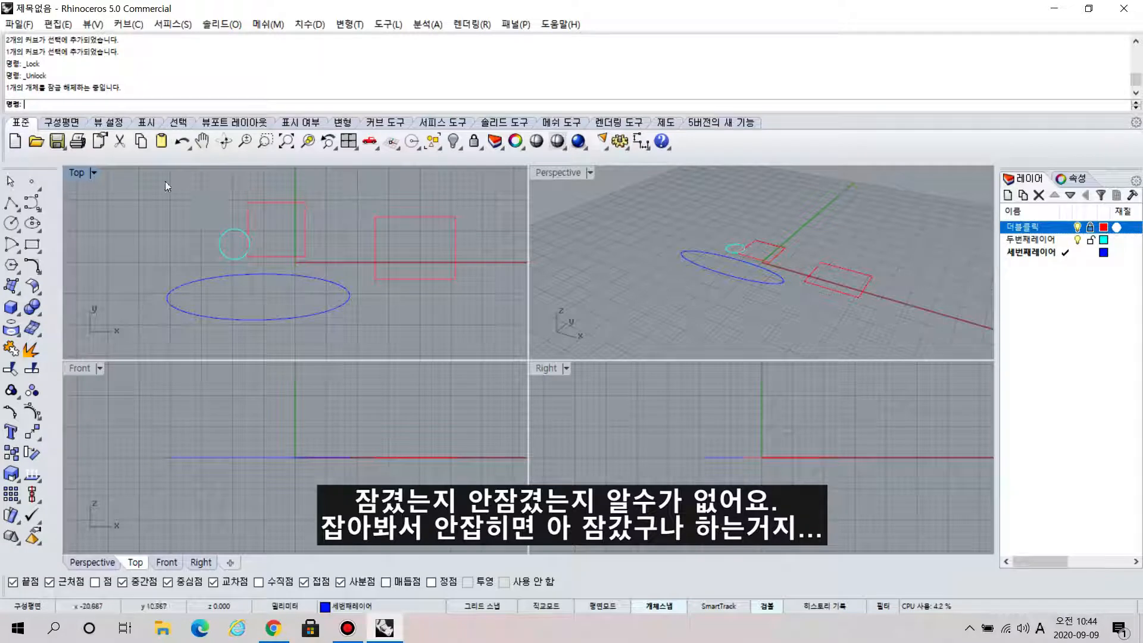
- Try to window-select the rectangles on the locked 더블클릭 layer, clear the selection and unlock the layer
{"action": "left_click_drag", "start_coordinate": [169, 184], "coordinate": [398, 295]}
{"action": "left_click", "coordinate": [318, 252]}
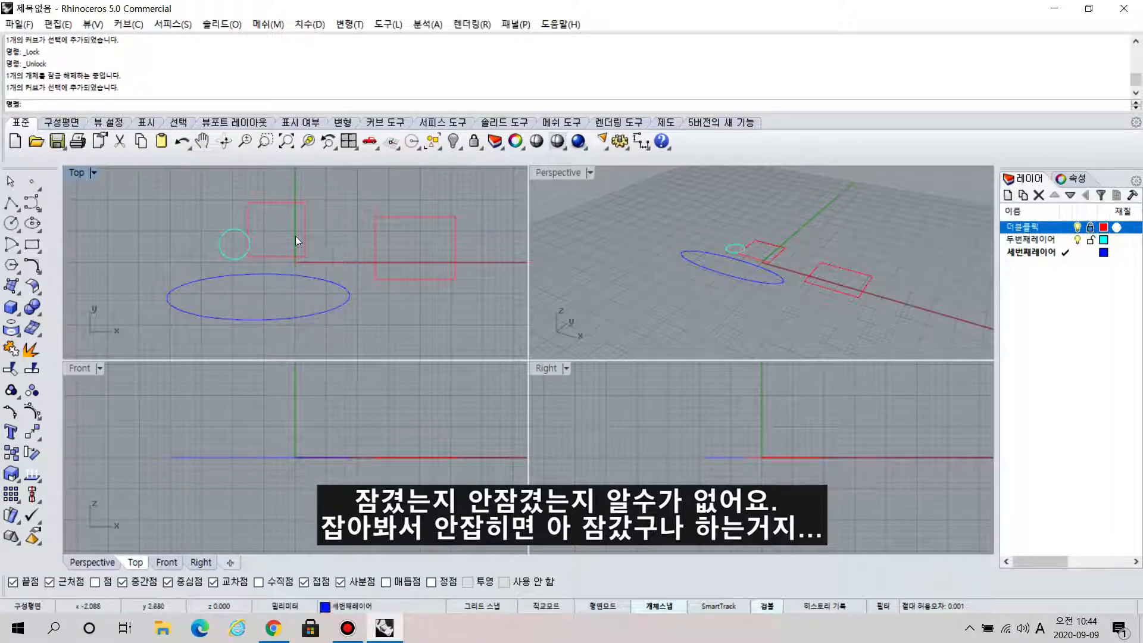
{"action": "left_click", "coordinate": [1091, 228]}
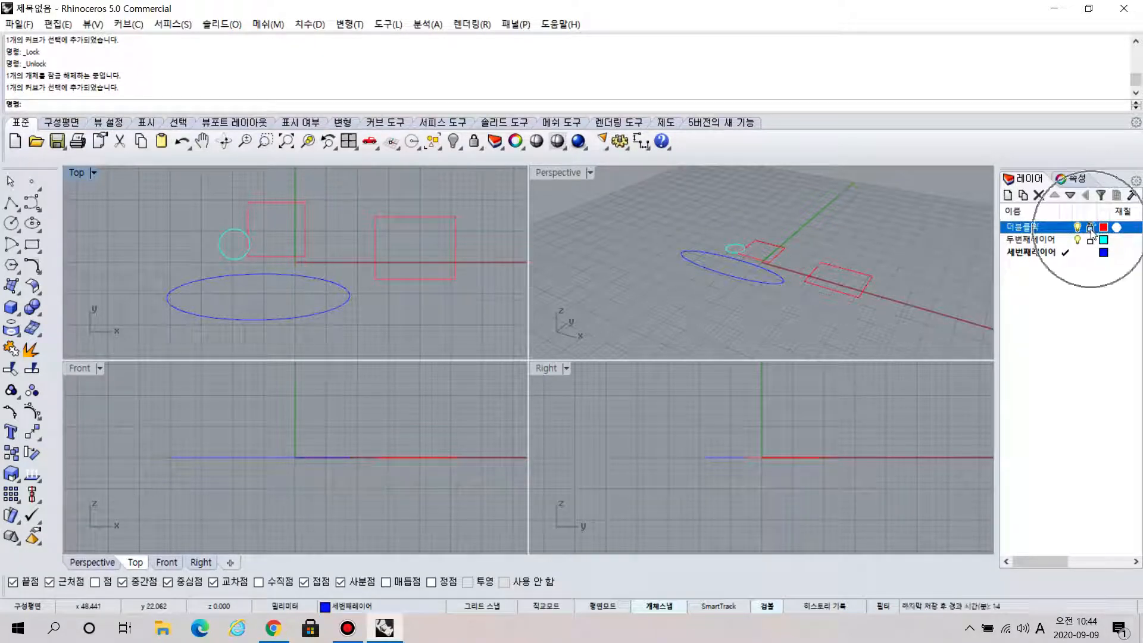
- Select both red rectangles in the Top view, lock them with the Lock command and release them with Unlock
{"action": "left_click_drag", "start_coordinate": [416, 239], "coordinate": [273, 184]}
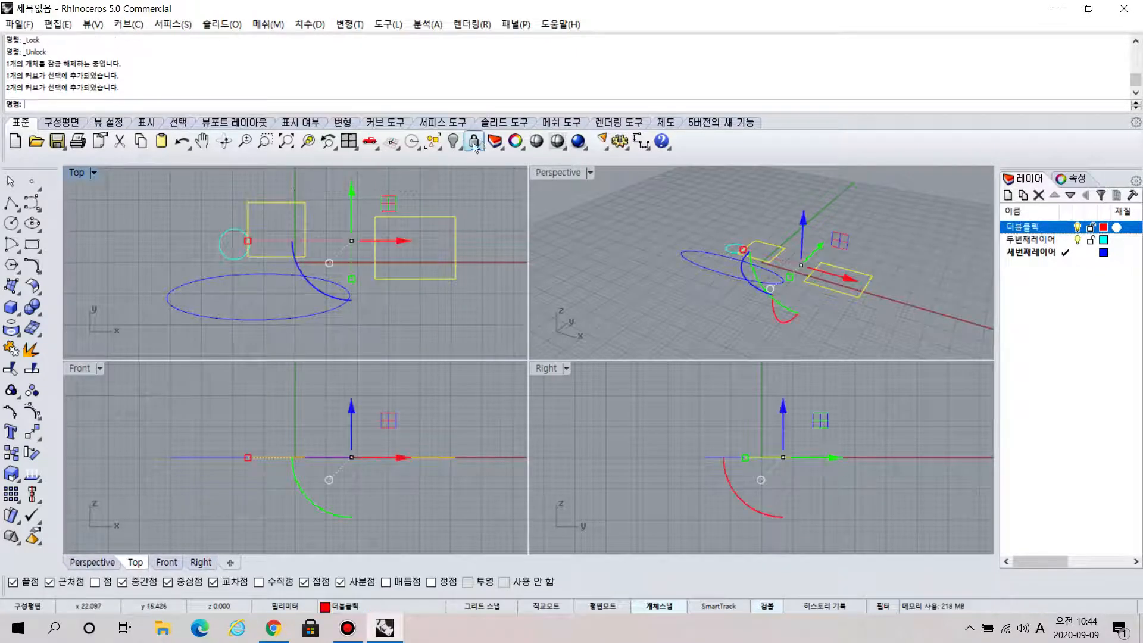
{"action": "left_click", "coordinate": [475, 143]}
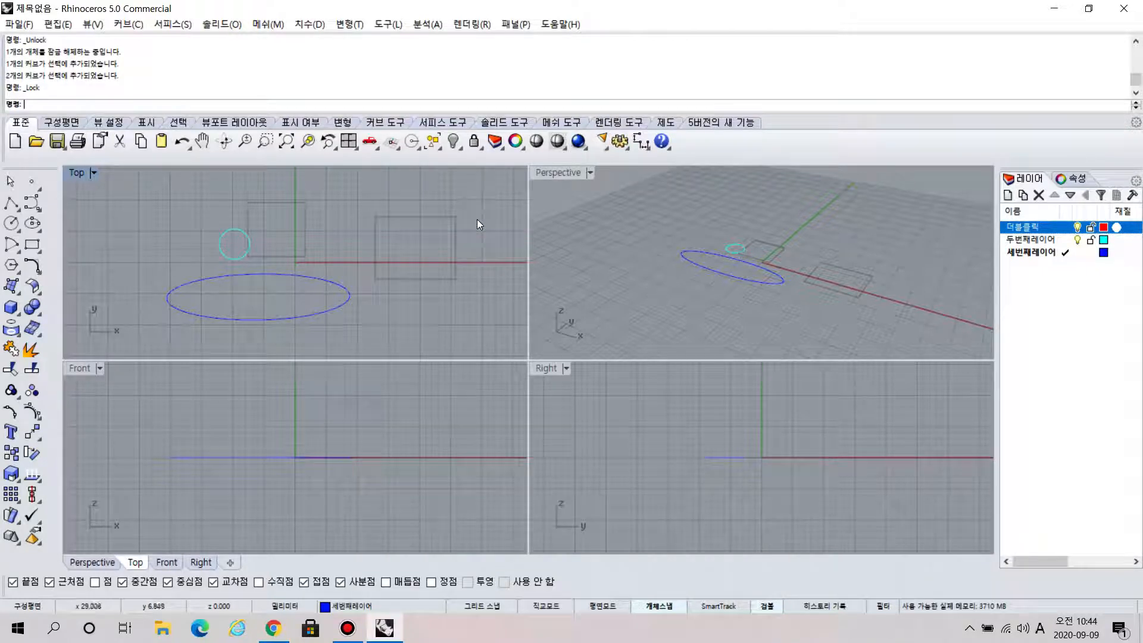
{"action": "left_click", "coordinate": [475, 144]}
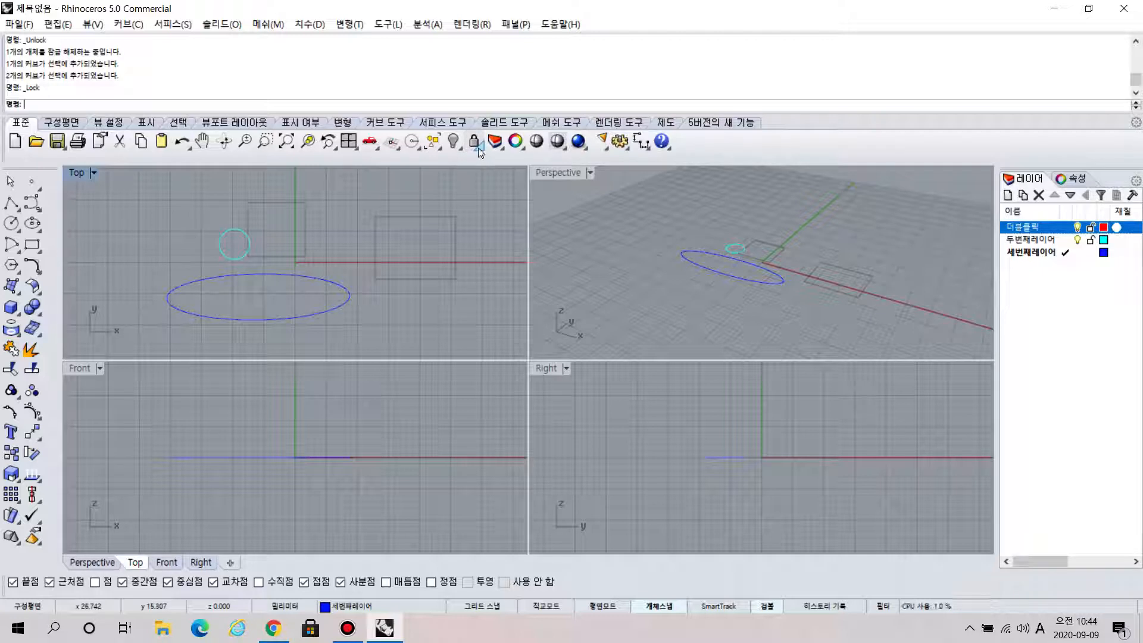
{"action": "left_click", "coordinate": [496, 165]}
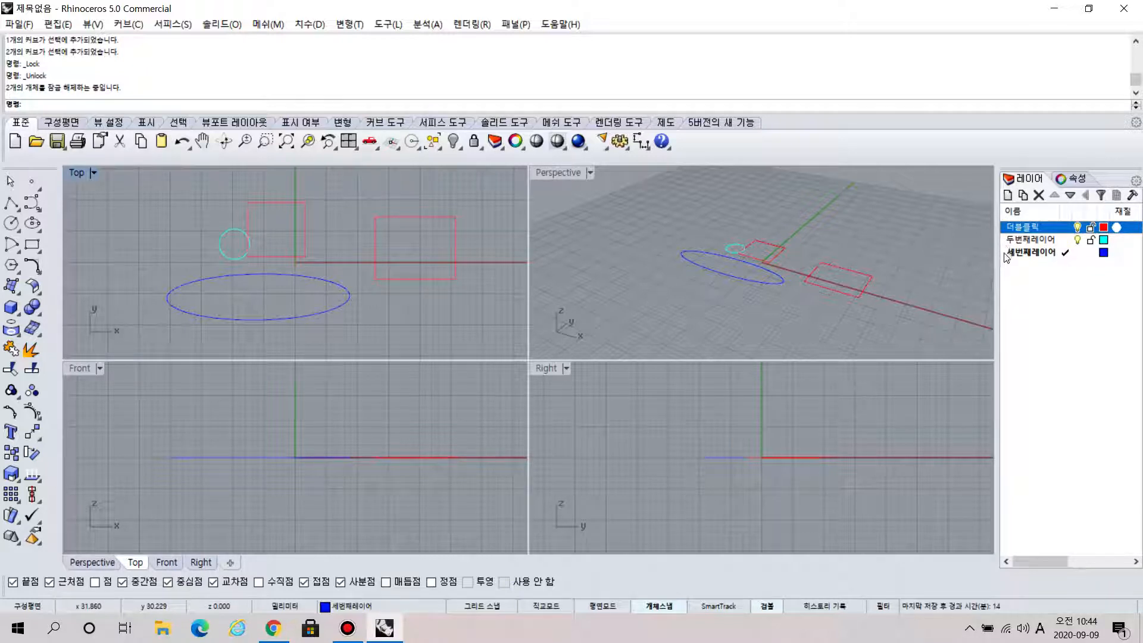
- Set the Perspective viewport's display mode to Rendered (렌더링)
{"action": "key", "text": "ctrl"}
{"action": "key", "text": "ctrl"}
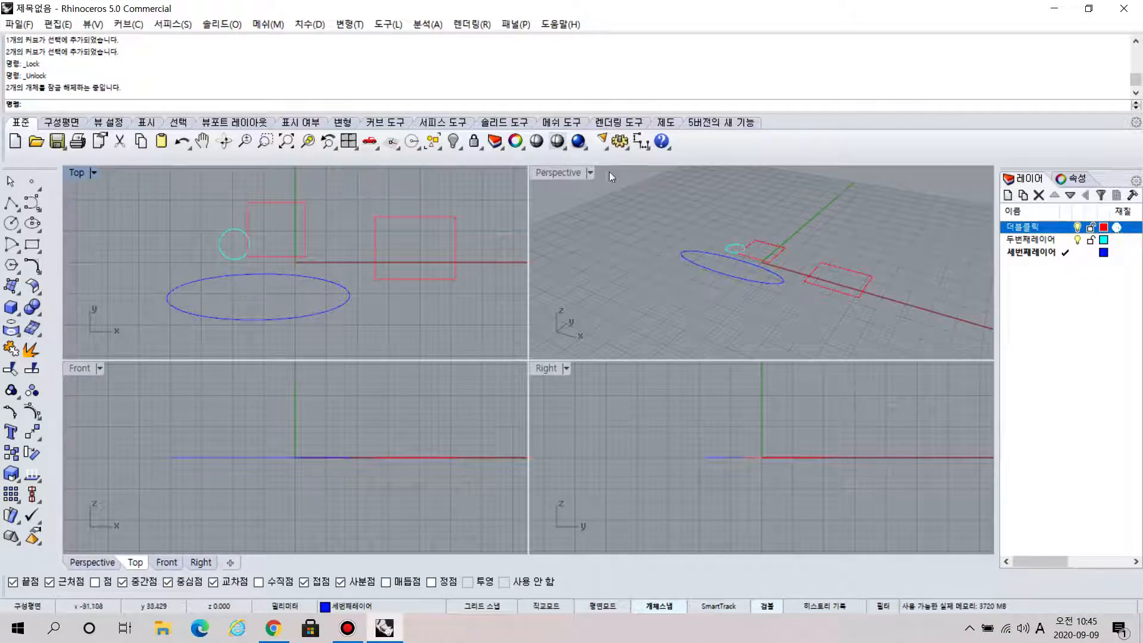
{"action": "left_click", "coordinate": [590, 173]}
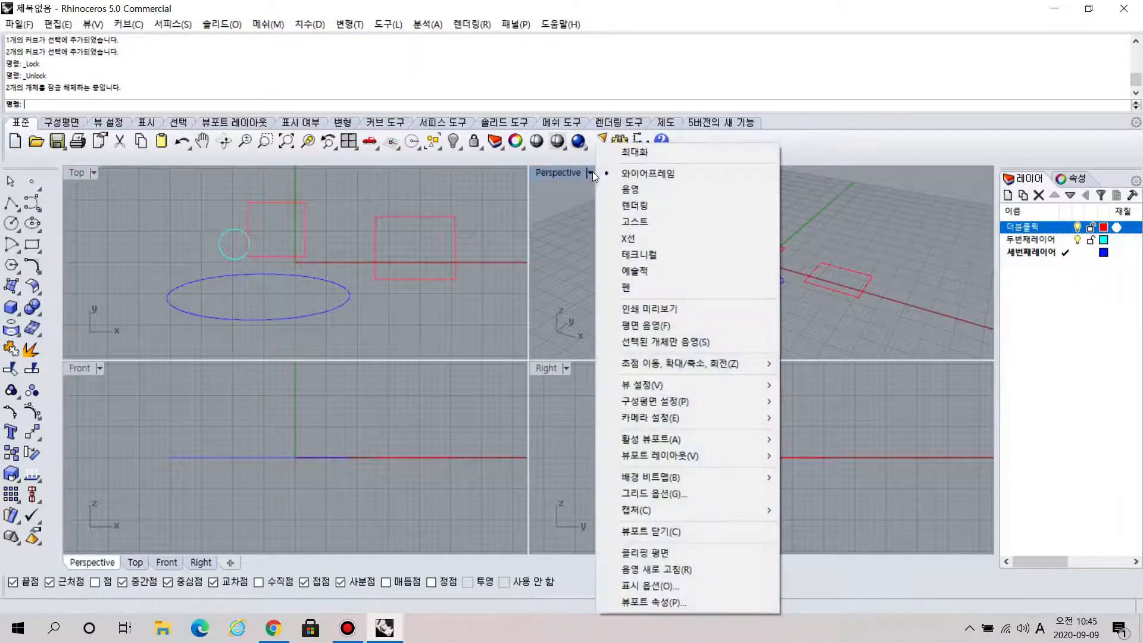
{"action": "left_click", "coordinate": [630, 205]}
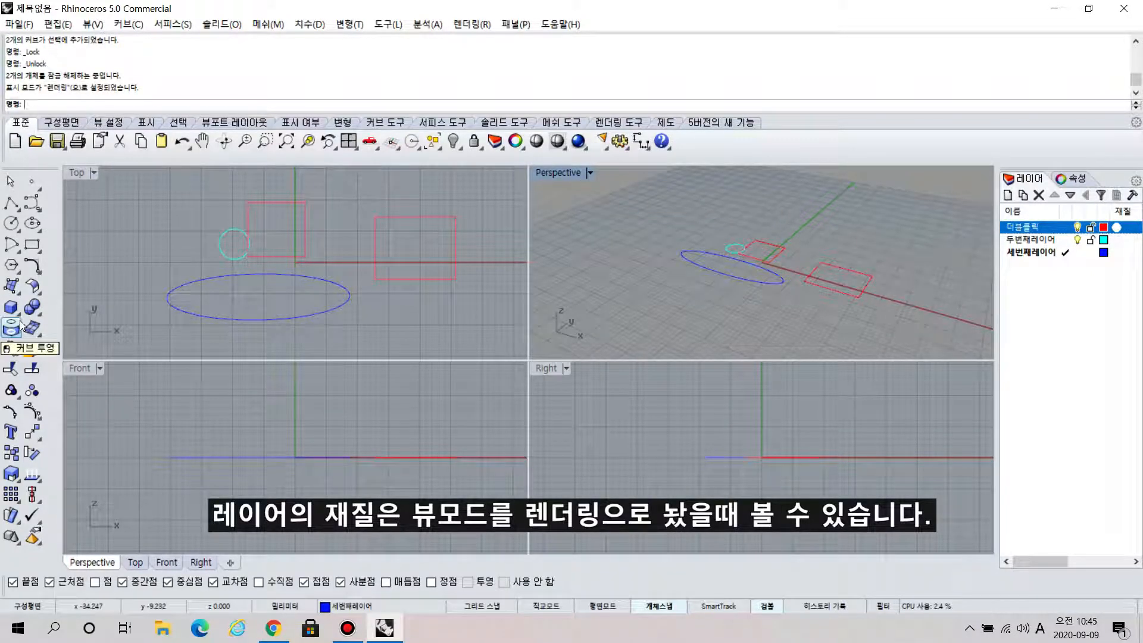
- Float the surface creation toolbar (서피스 만들기) over the Top view and cancel the surface-from-corner-points command
{"action": "left_click", "coordinate": [12, 287]}
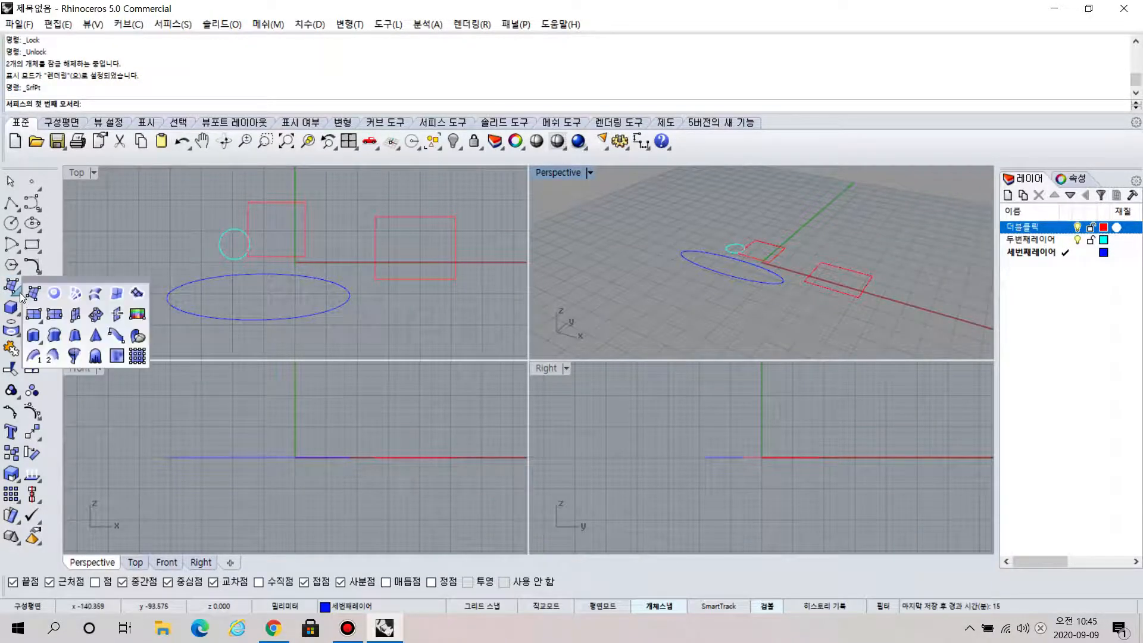
{"action": "key", "text": "ctrl"}
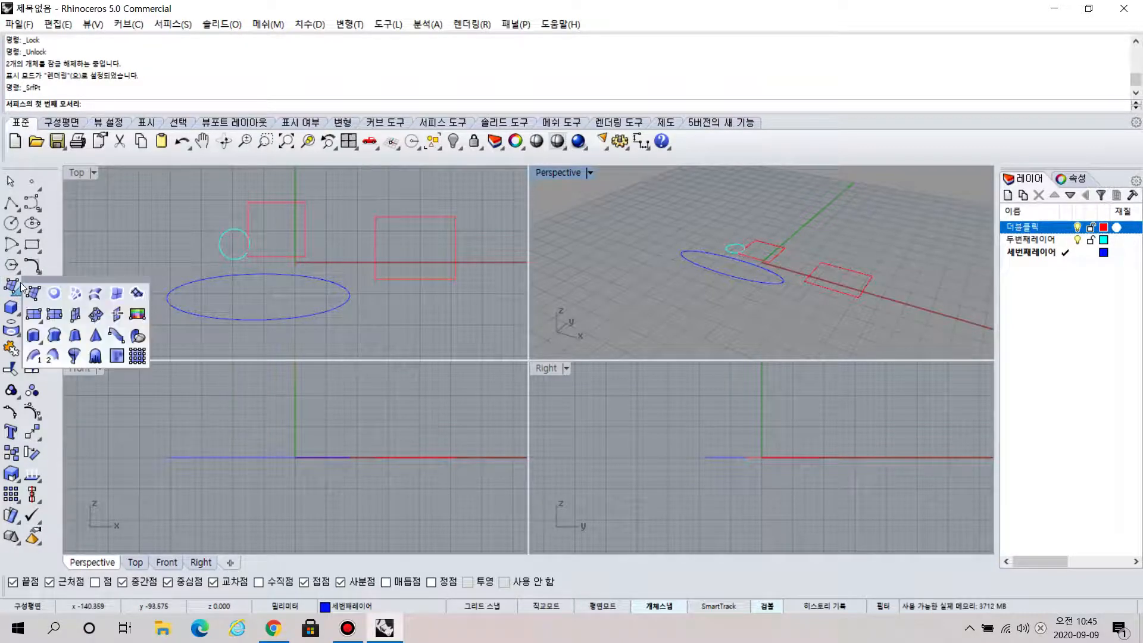
{"action": "left_click_drag", "start_coordinate": [37, 283], "coordinate": [359, 207]}
{"action": "left_click", "coordinate": [397, 212]}
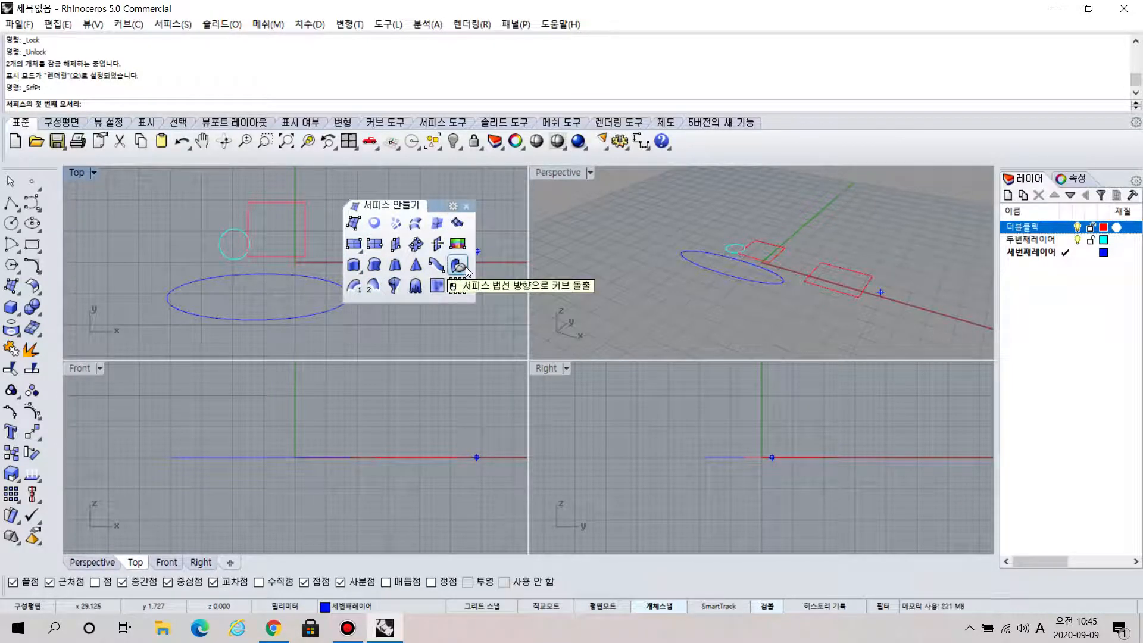
{"action": "left_click", "coordinate": [8, 181]}
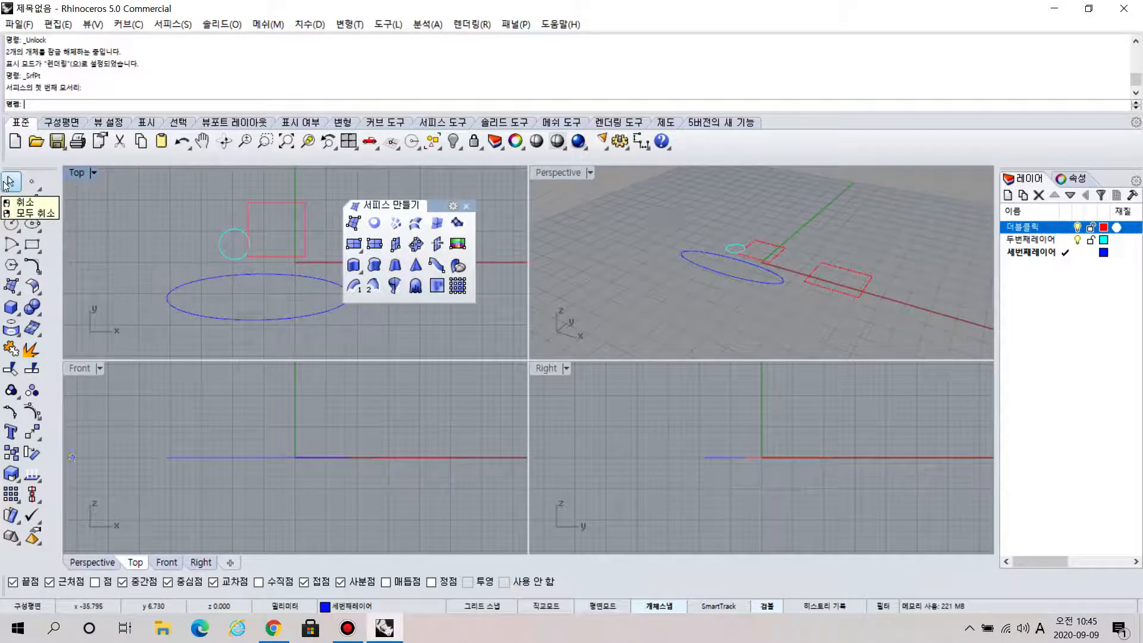
- Extrude the ellipse upward as an open shell in a maximized Perspective view, previewing Solid=Yes before setting Solid=No
{"action": "left_click", "coordinate": [353, 266]}
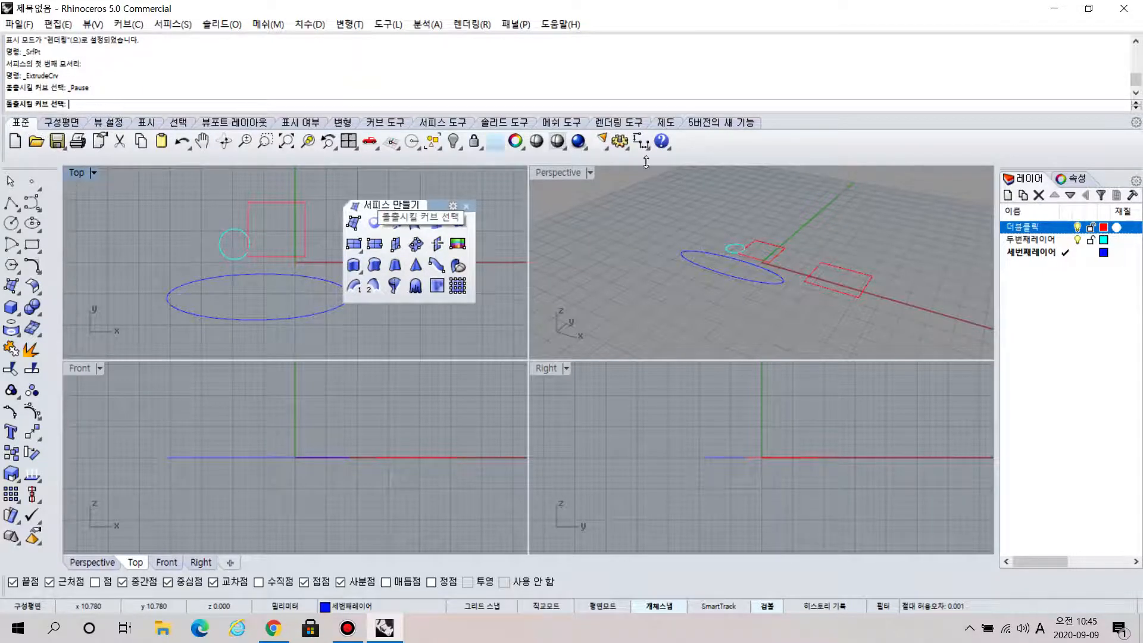
{"action": "left_click", "coordinate": [780, 274]}
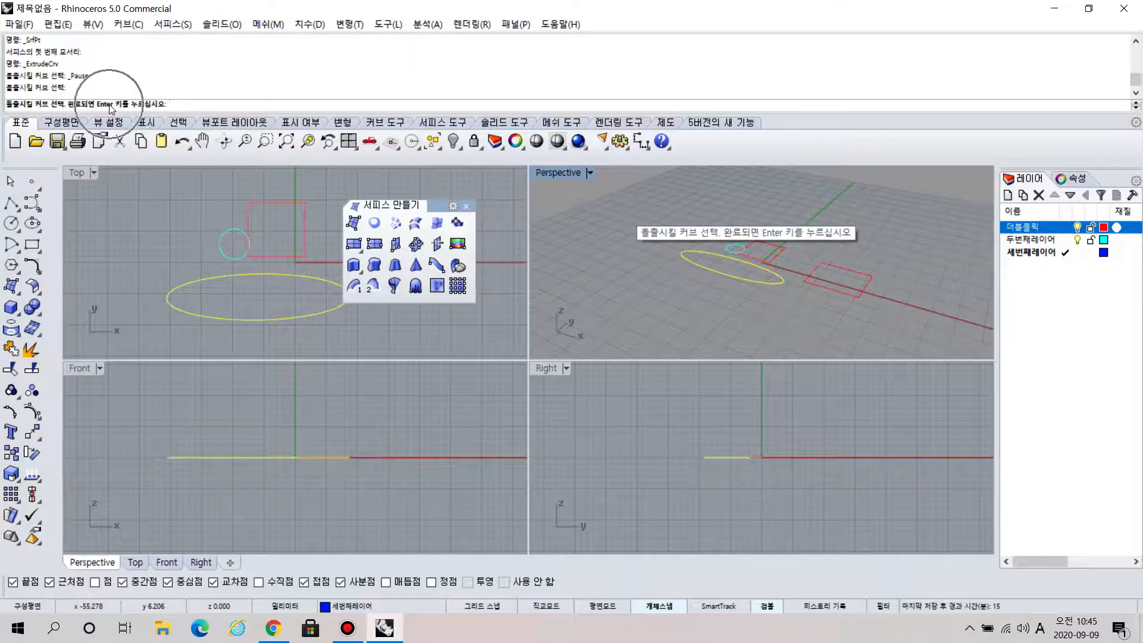
{"action": "key", "text": "Return"}
{"action": "left_click", "coordinate": [177, 103]}
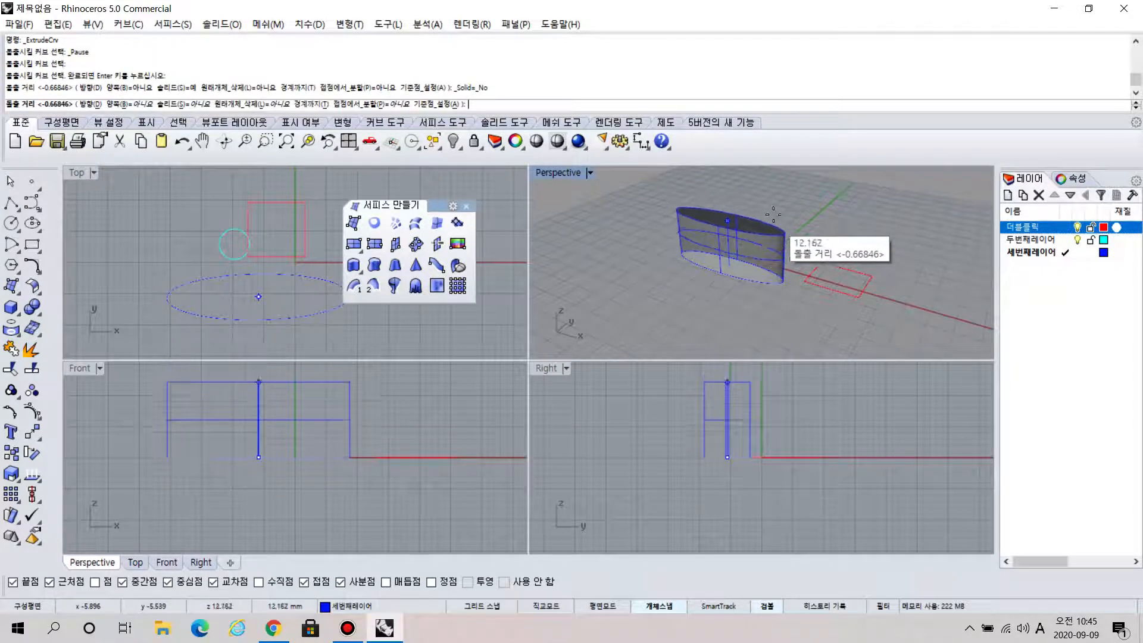
{"action": "double_click", "coordinate": [557, 173]}
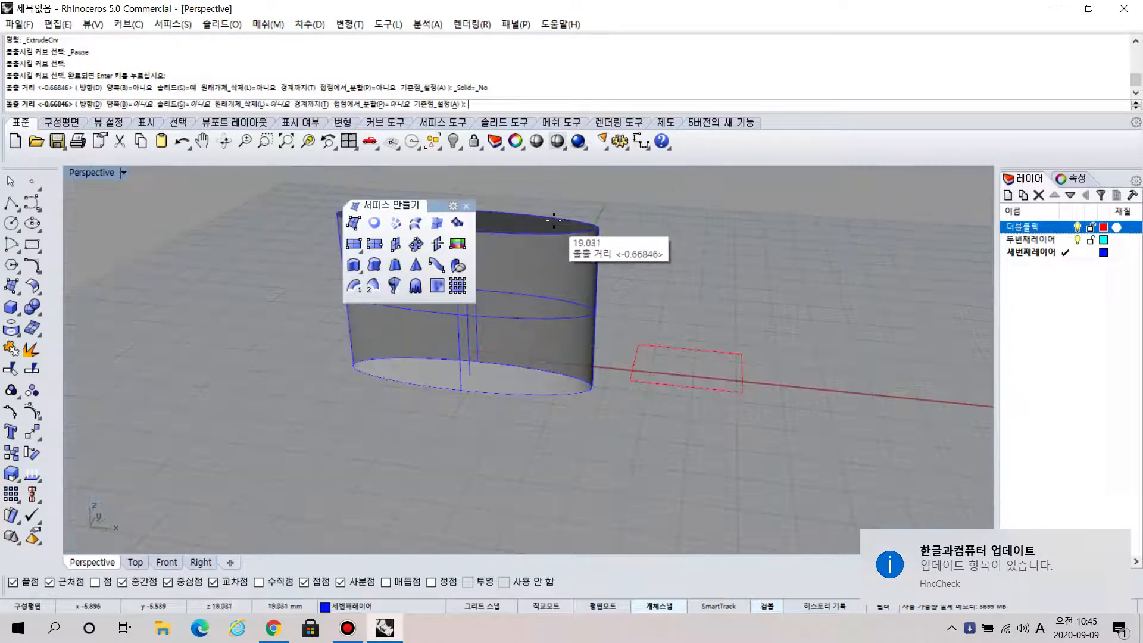
{"action": "right_click_drag", "start_coordinate": [594, 331], "coordinate": [657, 300], "text": "shift"}
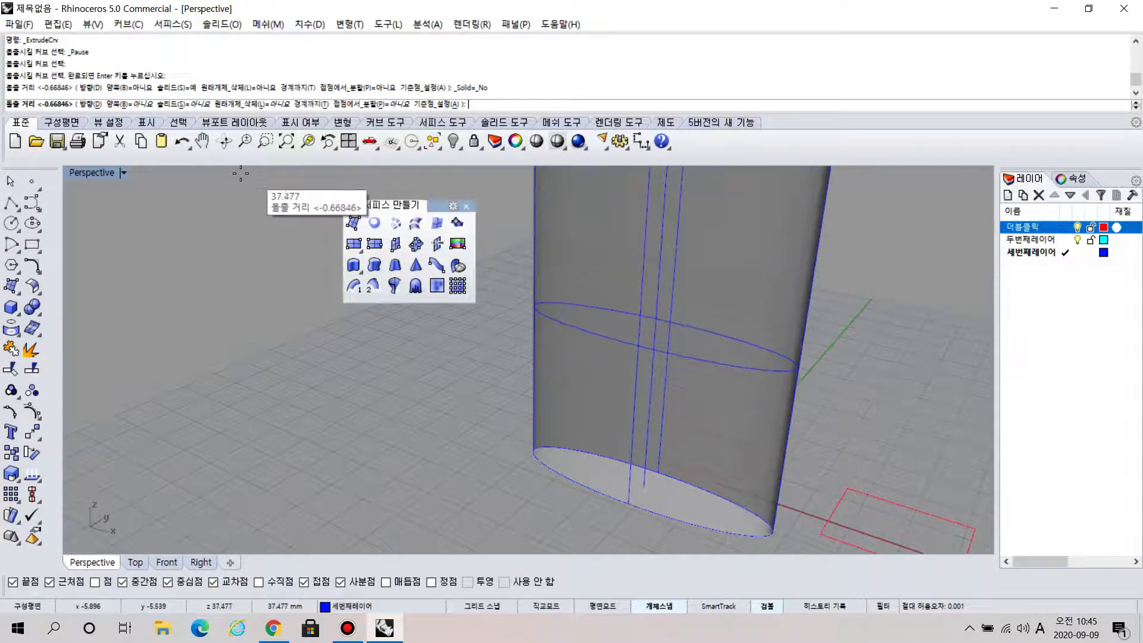
{"action": "left_click", "coordinate": [195, 106]}
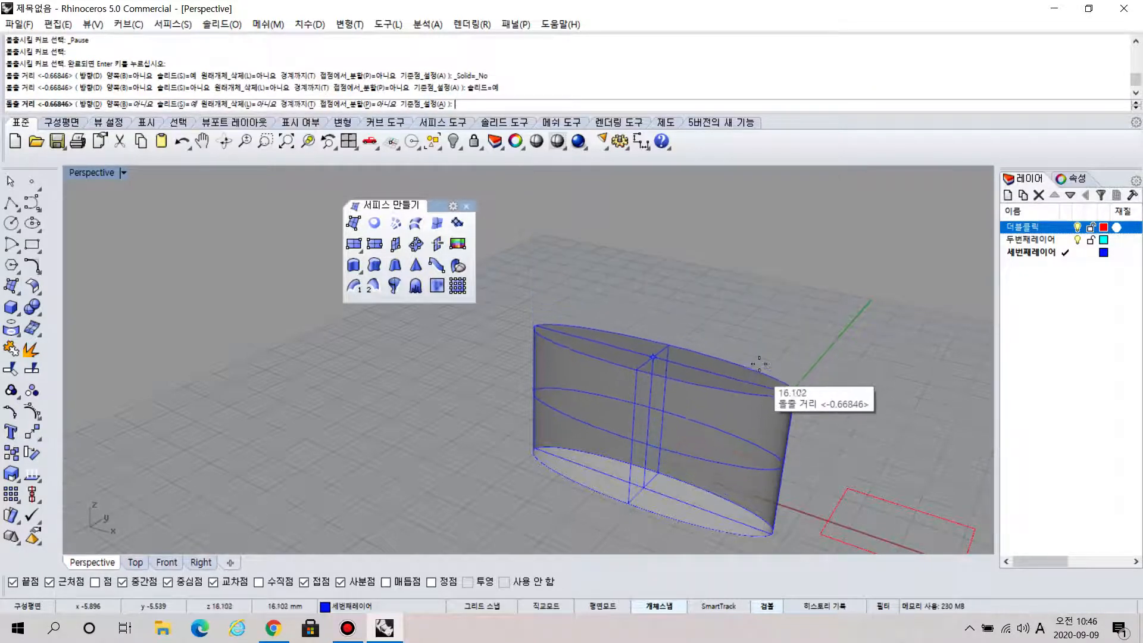
{"action": "left_click", "coordinate": [195, 105]}
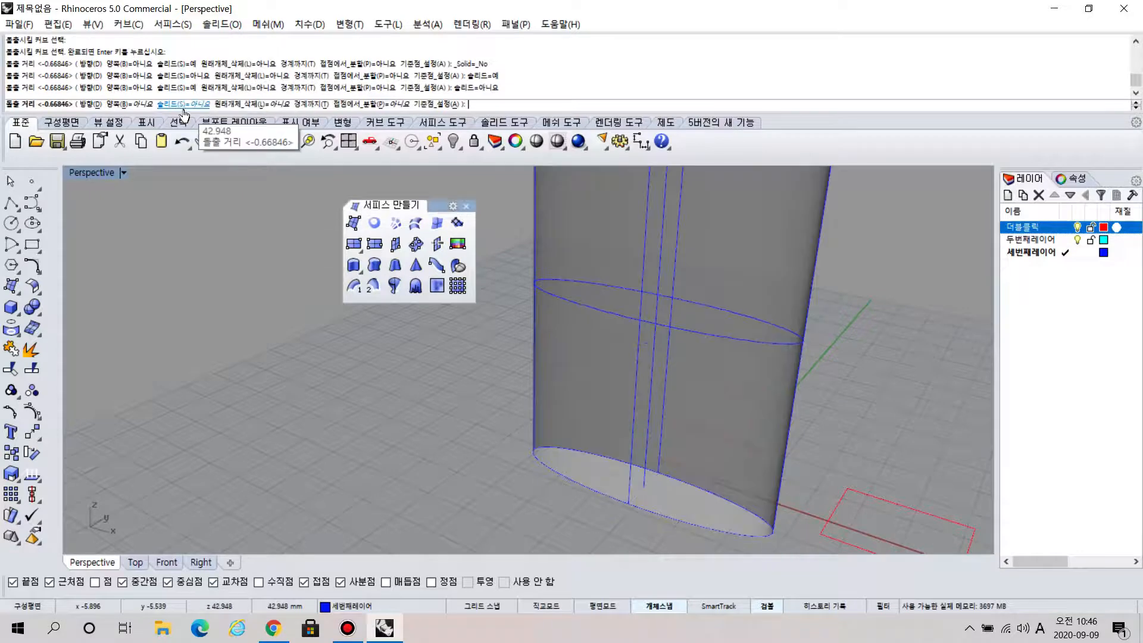
{"action": "left_click", "coordinate": [733, 296]}
{"action": "right_click_drag", "start_coordinate": [734, 321], "coordinate": [664, 363]}
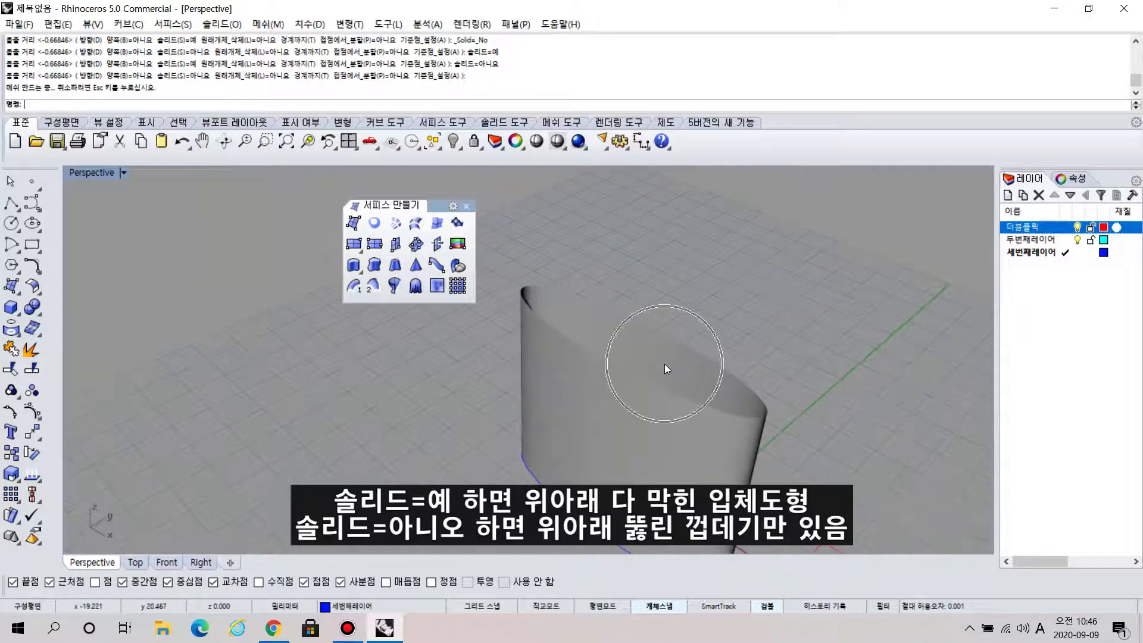
- Float the solid tools toolbar (솔리드 도구) and cap the open ends of the extruded ellipse with Cap
{"action": "left_click", "coordinate": [39, 317]}
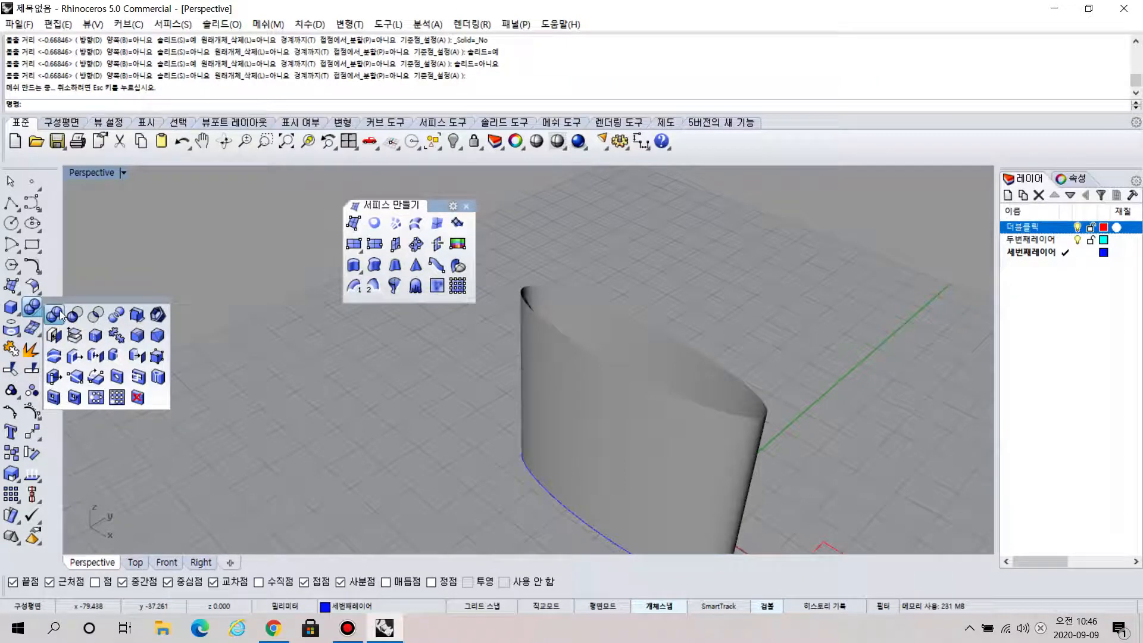
{"action": "left_click_drag", "start_coordinate": [66, 306], "coordinate": [310, 333]}
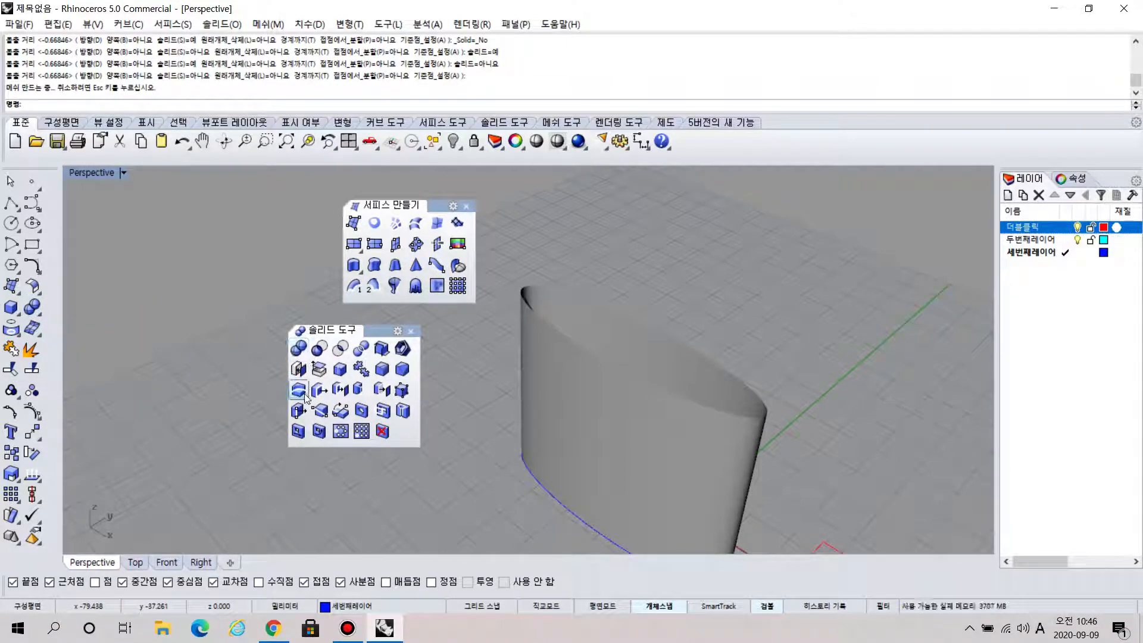
{"action": "left_click", "coordinate": [299, 369]}
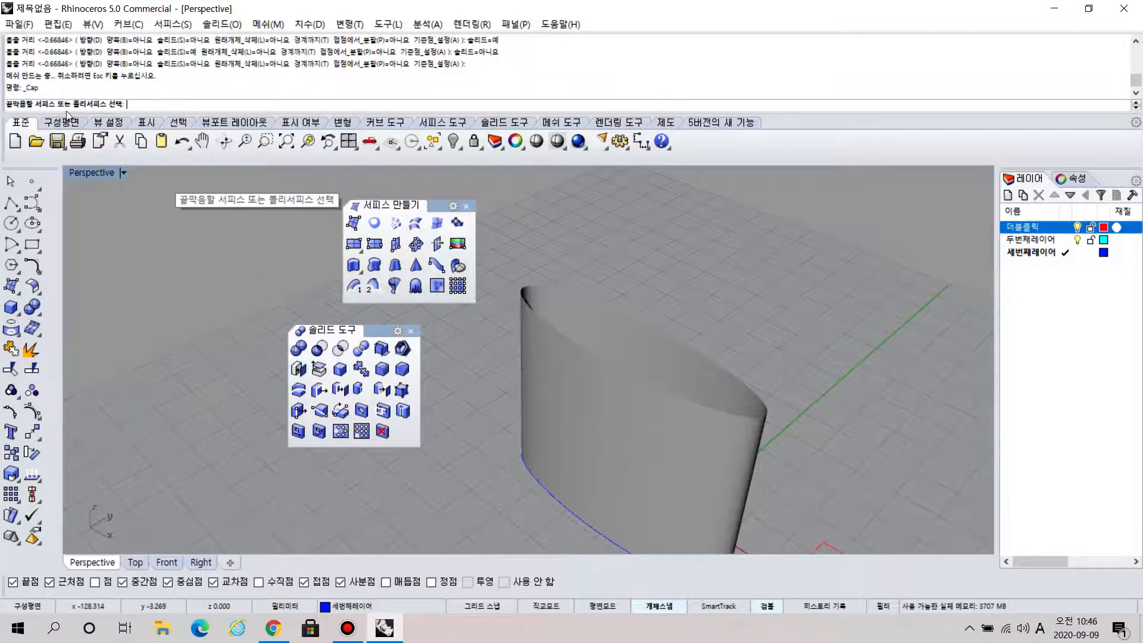
{"action": "left_click", "coordinate": [623, 412]}
{"action": "key", "text": "Return"}
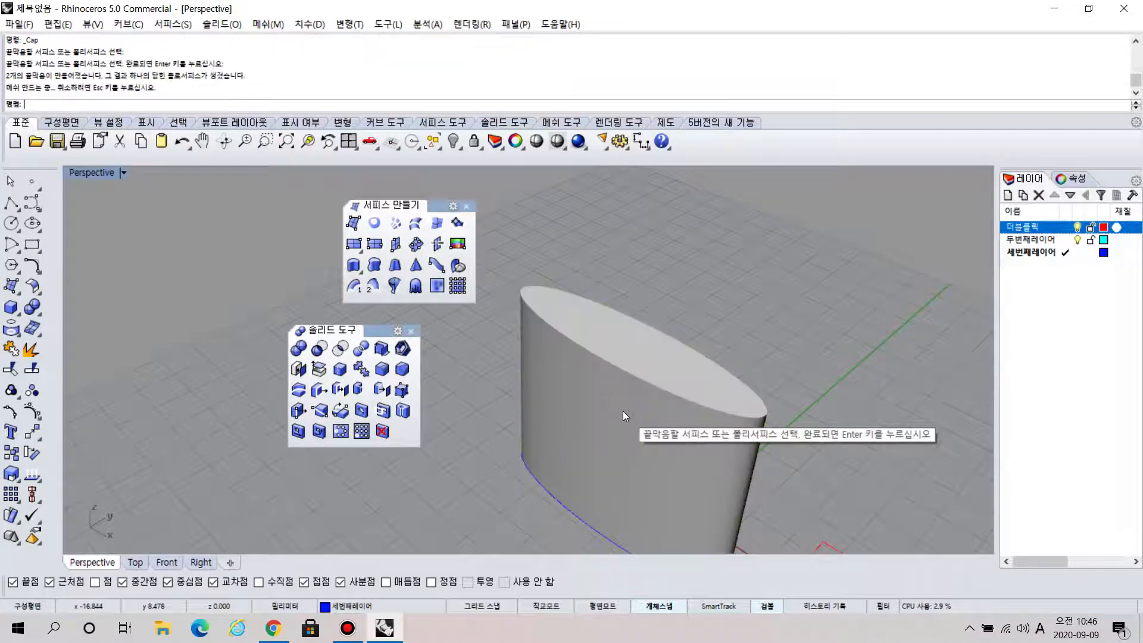
{"action": "right_click_drag", "start_coordinate": [620, 344], "coordinate": [711, 409]}
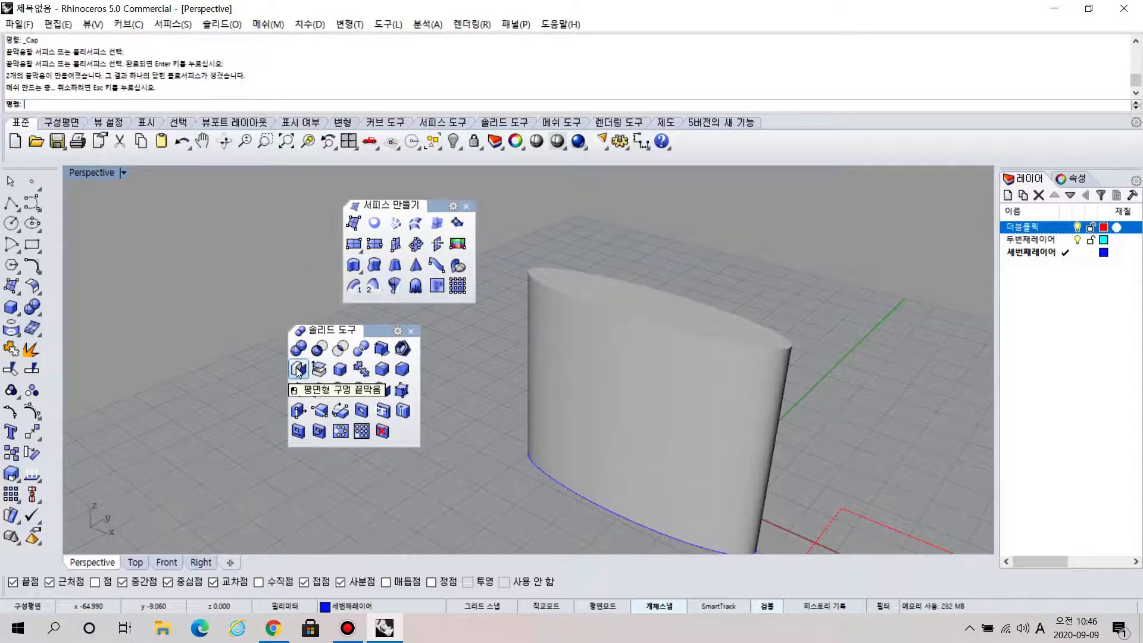
- Move the two floating toolbars away from the model, then select the capped solid and clear the selection
{"action": "left_click_drag", "start_coordinate": [327, 331], "coordinate": [290, 288]}
{"action": "left_click_drag", "start_coordinate": [398, 203], "coordinate": [367, 173]}
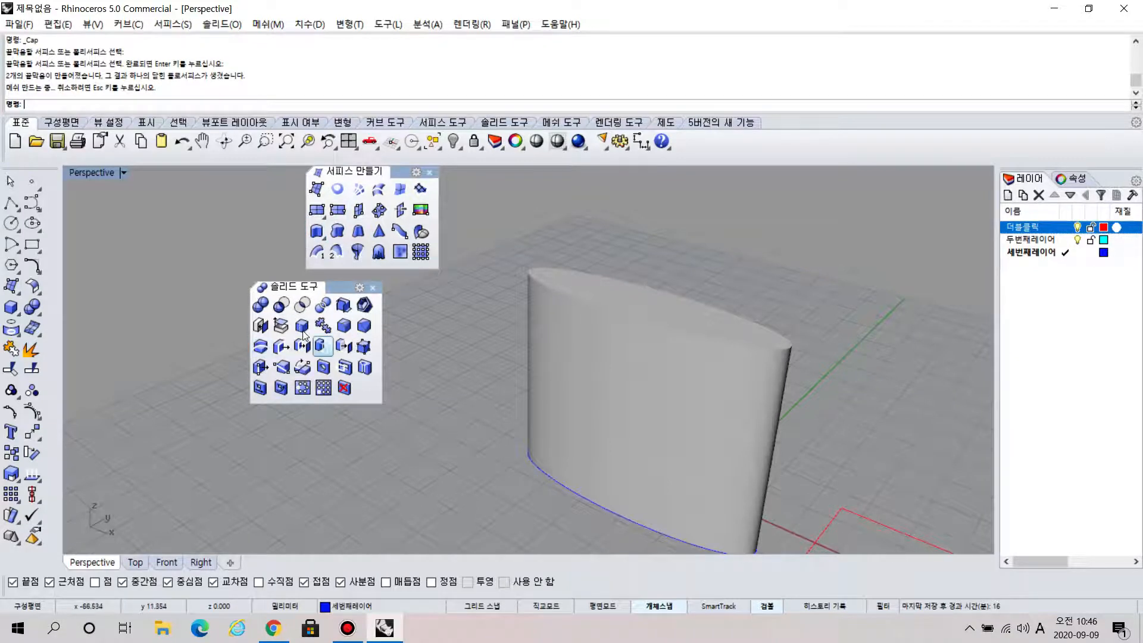
{"action": "left_click", "coordinate": [738, 444]}
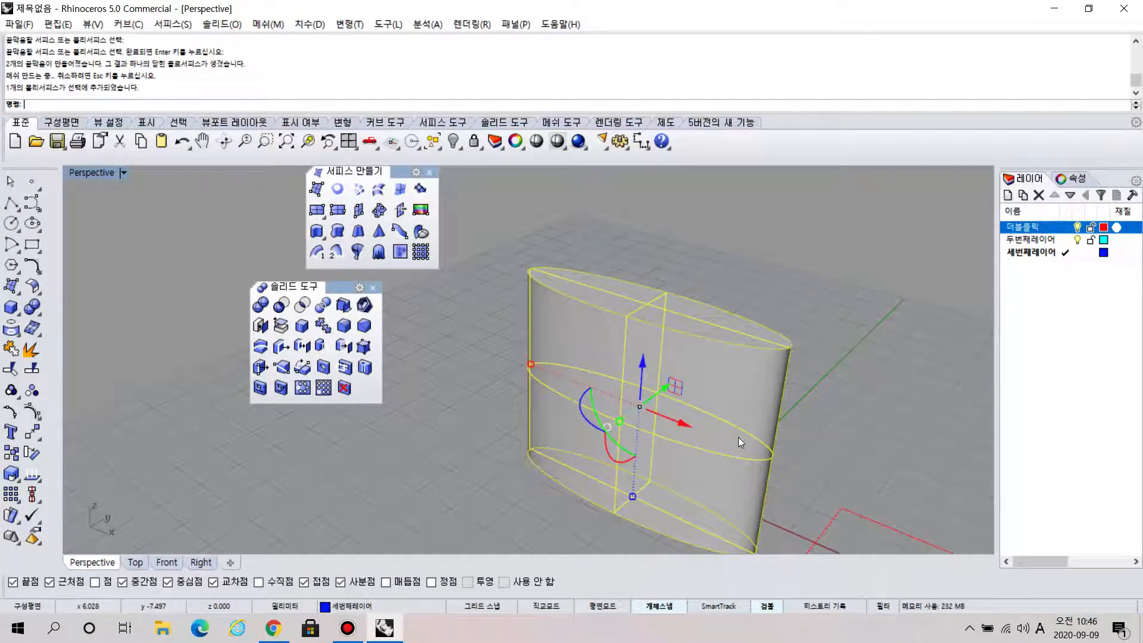
{"action": "left_click", "coordinate": [863, 430]}
{"action": "right_click_drag", "start_coordinate": [845, 438], "coordinate": [820, 413]}
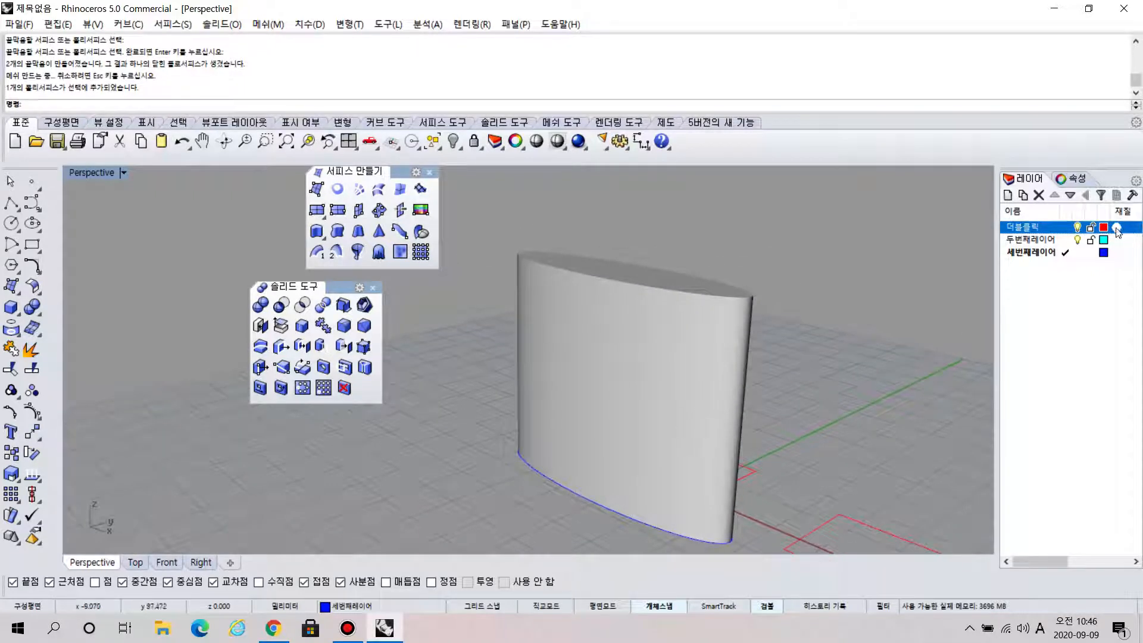
- Select the solid and give the 세번째레이어 layer a bright green material (RGB 75, 255, 0) with 17% gloss finish
{"action": "left_click", "coordinate": [709, 388]}
{"action": "left_click", "coordinate": [683, 538]}
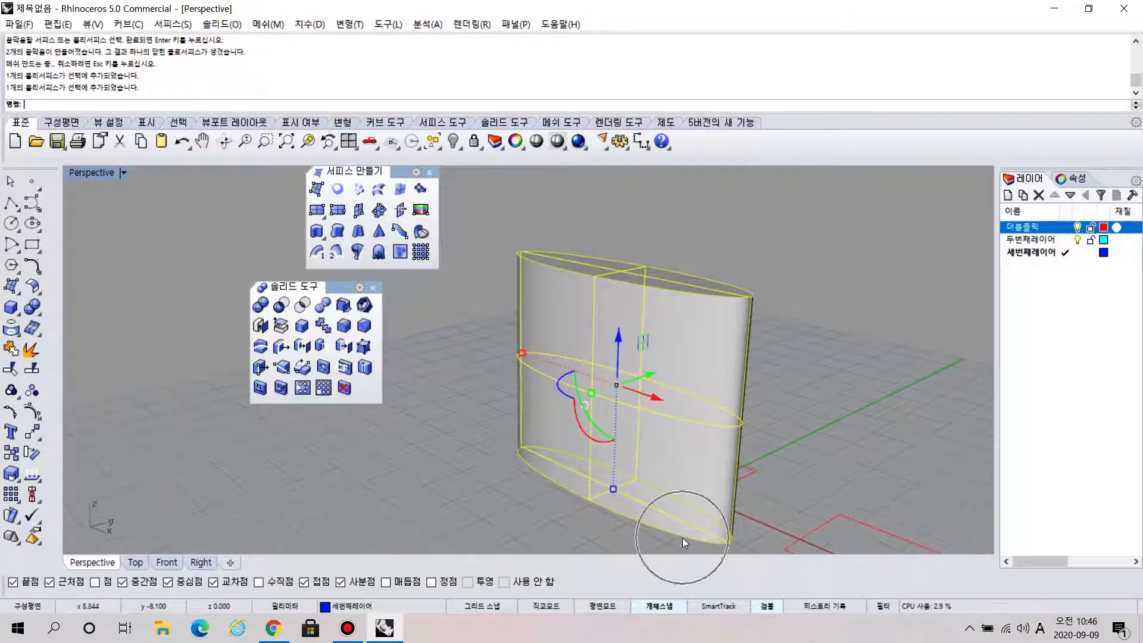
{"action": "left_click", "coordinate": [1117, 254]}
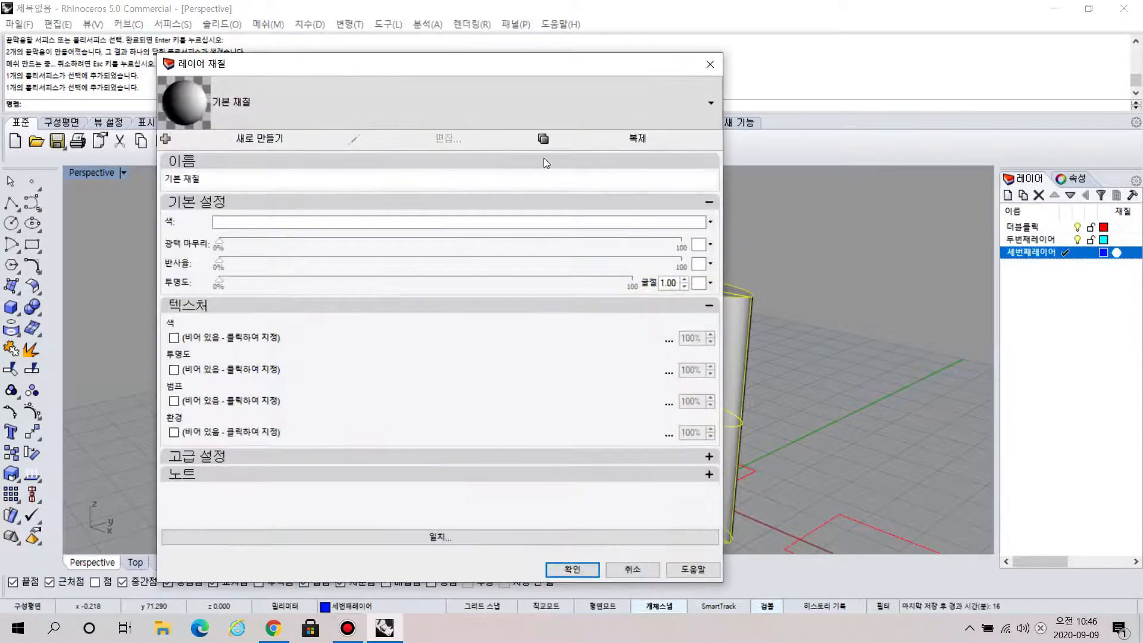
{"action": "left_click_drag", "start_coordinate": [505, 75], "coordinate": [657, 93]}
{"action": "left_click", "coordinate": [498, 242]}
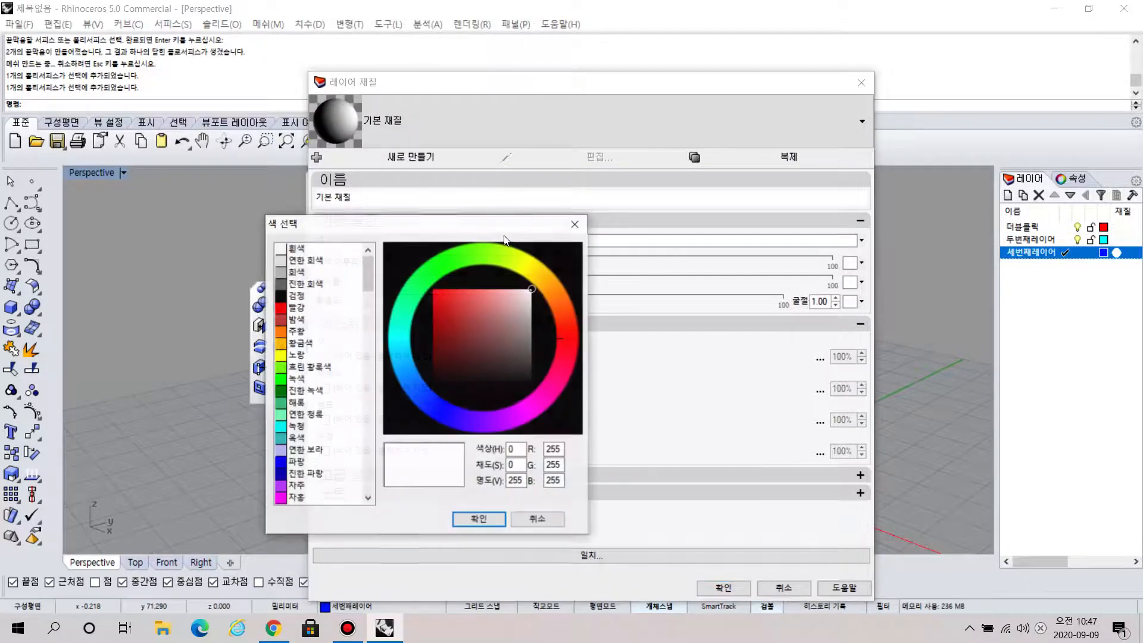
{"action": "left_click", "coordinate": [465, 254]}
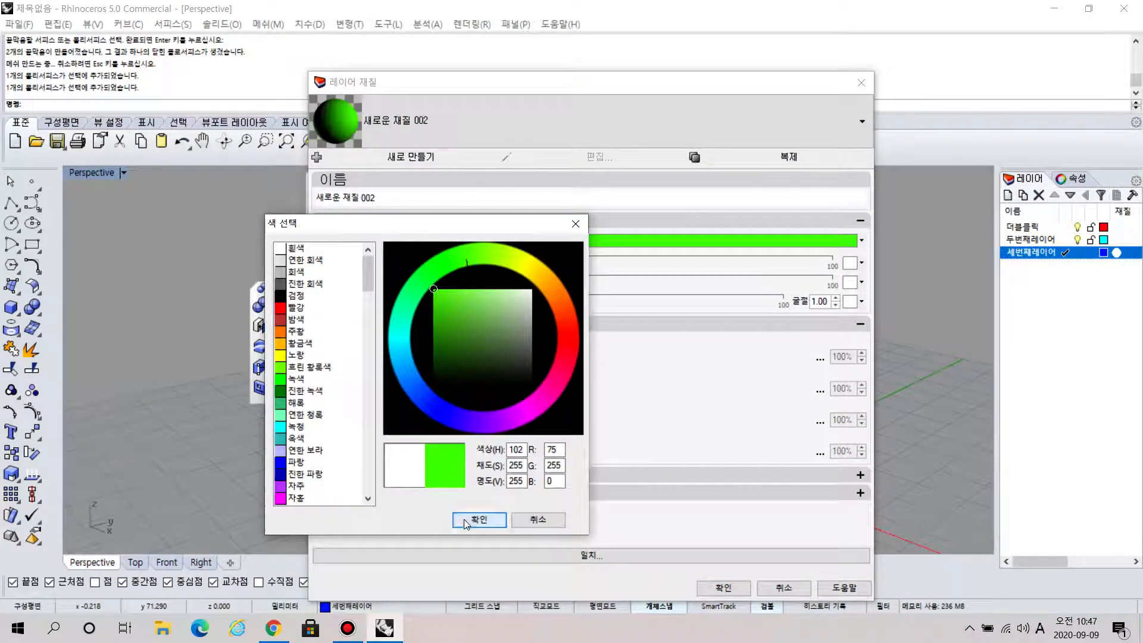
{"action": "left_click", "coordinate": [464, 520]}
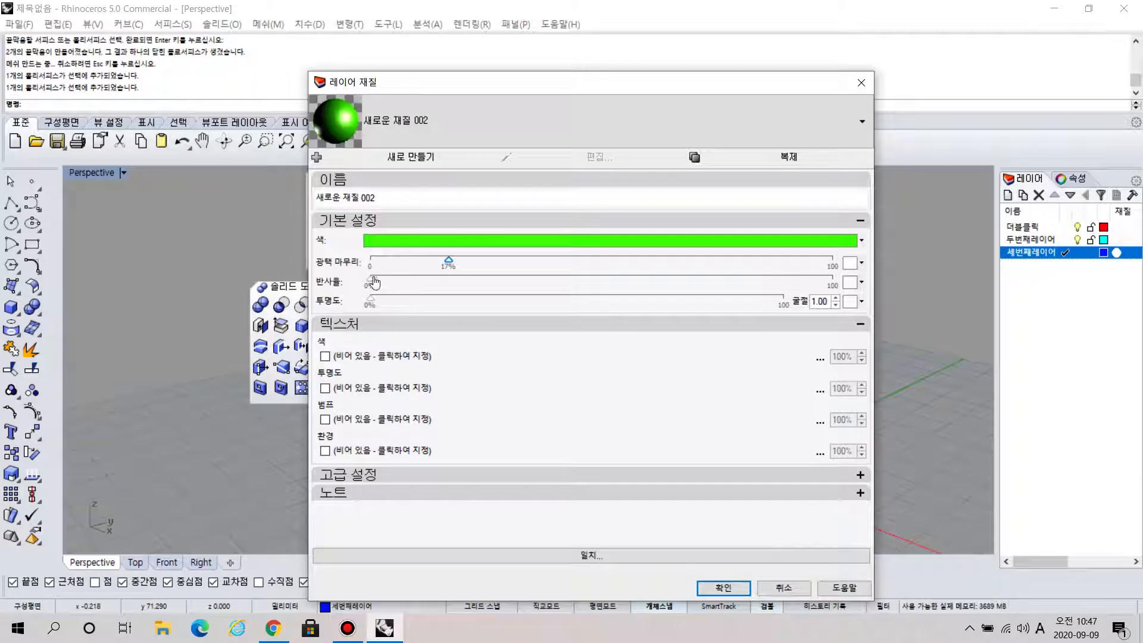
{"action": "left_click", "coordinate": [713, 588]}
{"action": "right_click_drag", "start_coordinate": [751, 409], "coordinate": [863, 371]}
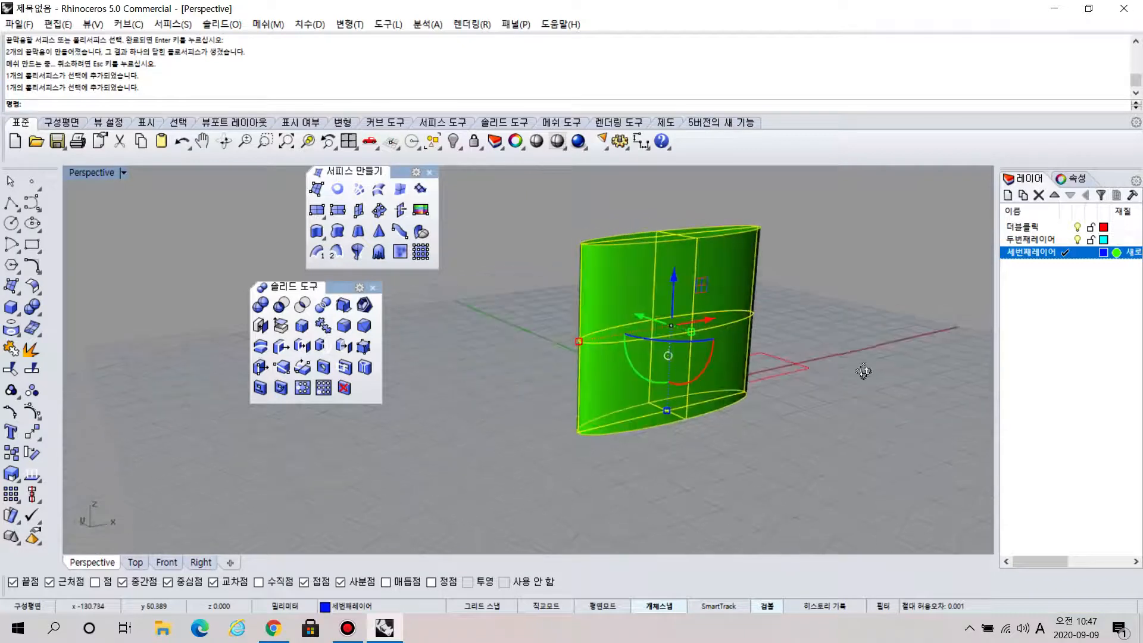
- Clear the selection and set the Perspective view to Shaded display mode to show the solid in its layer colour
{"action": "left_click", "coordinate": [859, 315]}
{"action": "right_click_drag", "start_coordinate": [698, 344], "coordinate": [720, 312]}
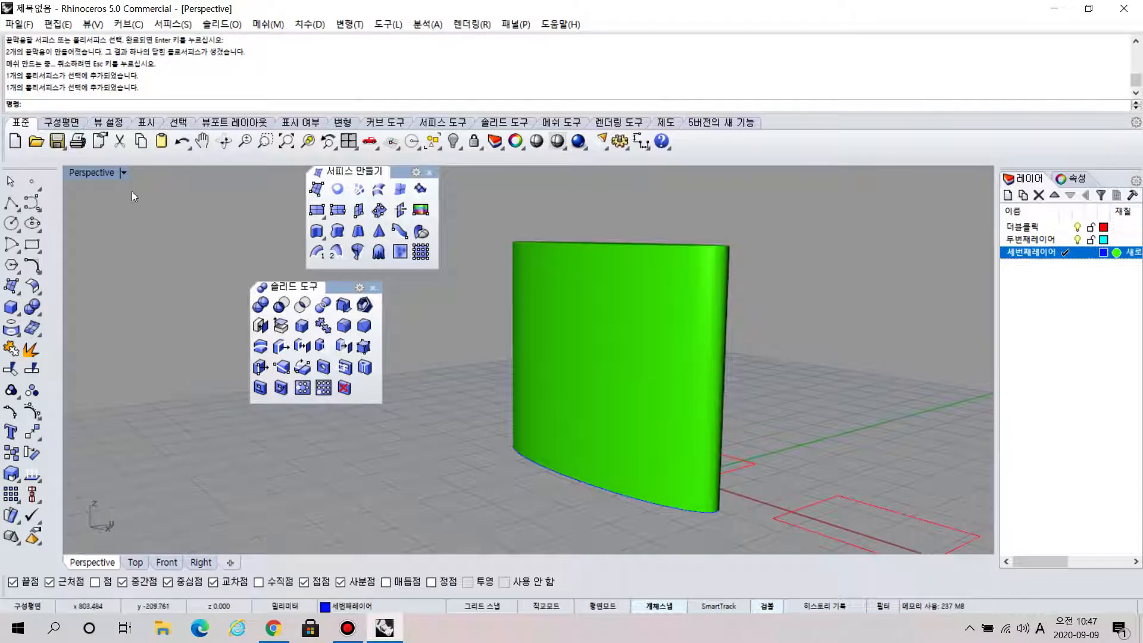
{"action": "left_click", "coordinate": [124, 172]}
{"action": "left_click", "coordinate": [175, 192]}
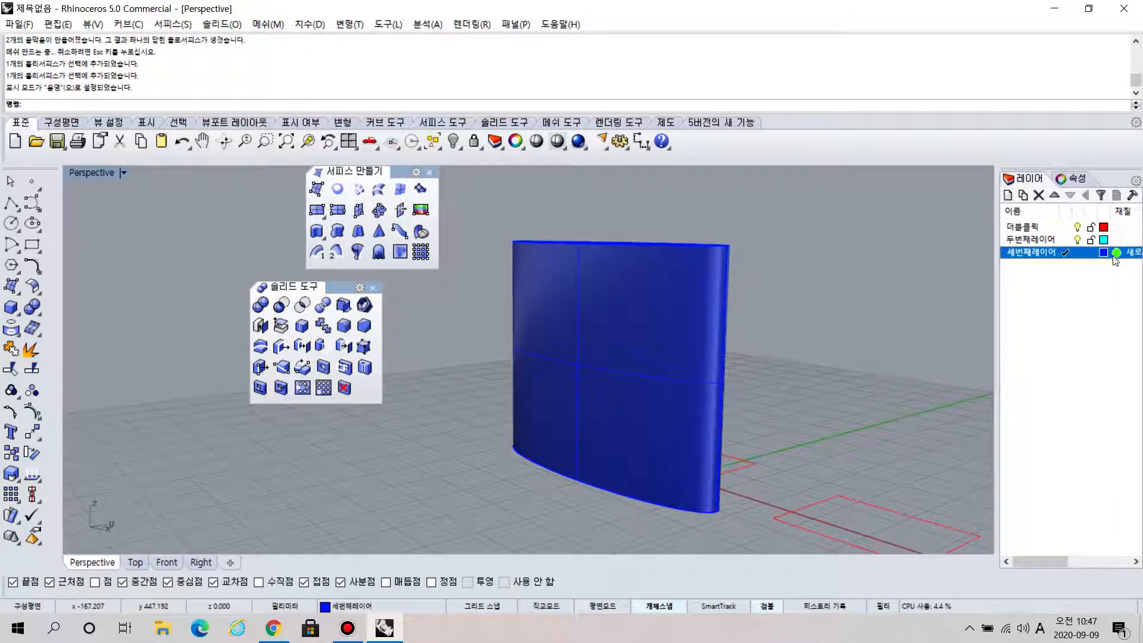
{"action": "right_click_drag", "start_coordinate": [804, 314], "coordinate": [816, 357]}
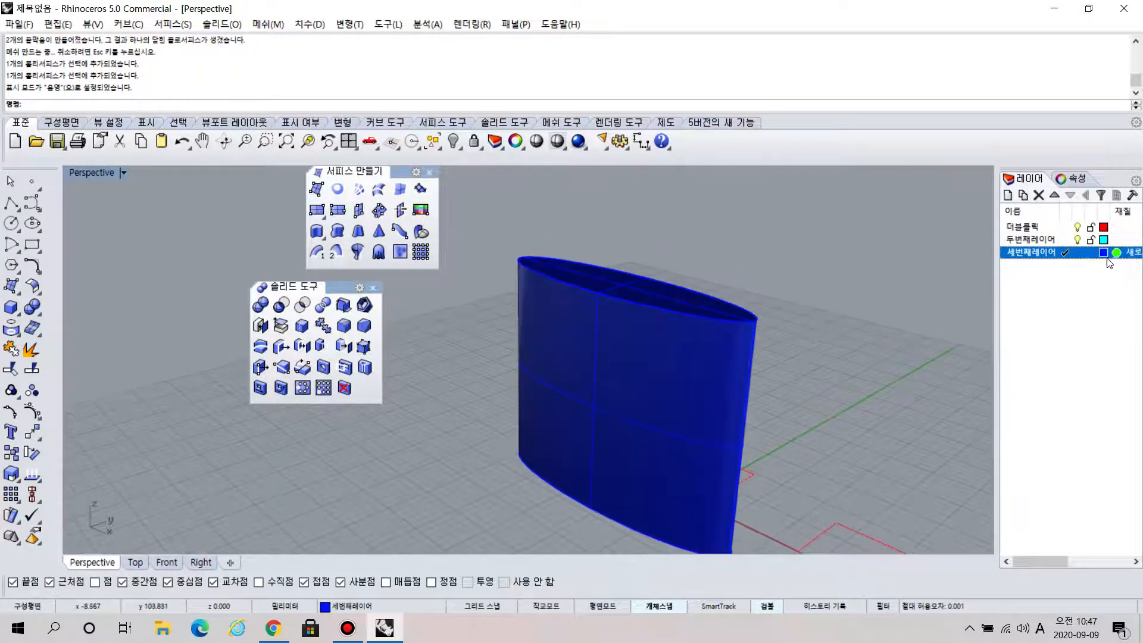
- Switch the Perspective view to Rendered mode and back to Shaded to compare the solid's material colour with its layer colour
{"action": "left_click", "coordinate": [123, 173]}
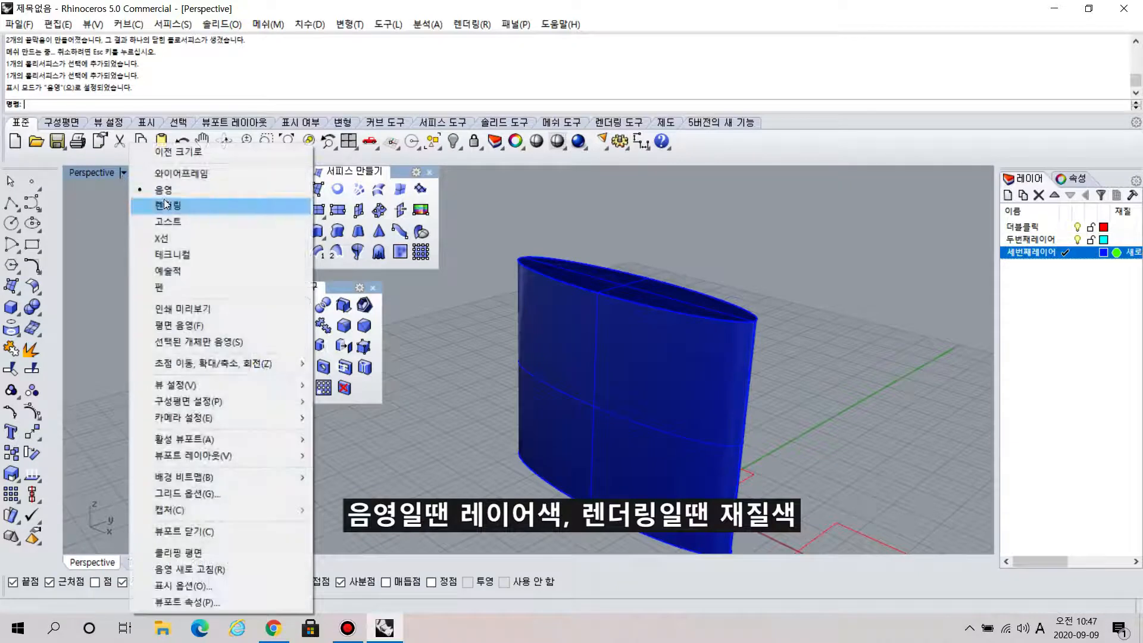
{"action": "left_click", "coordinate": [165, 205]}
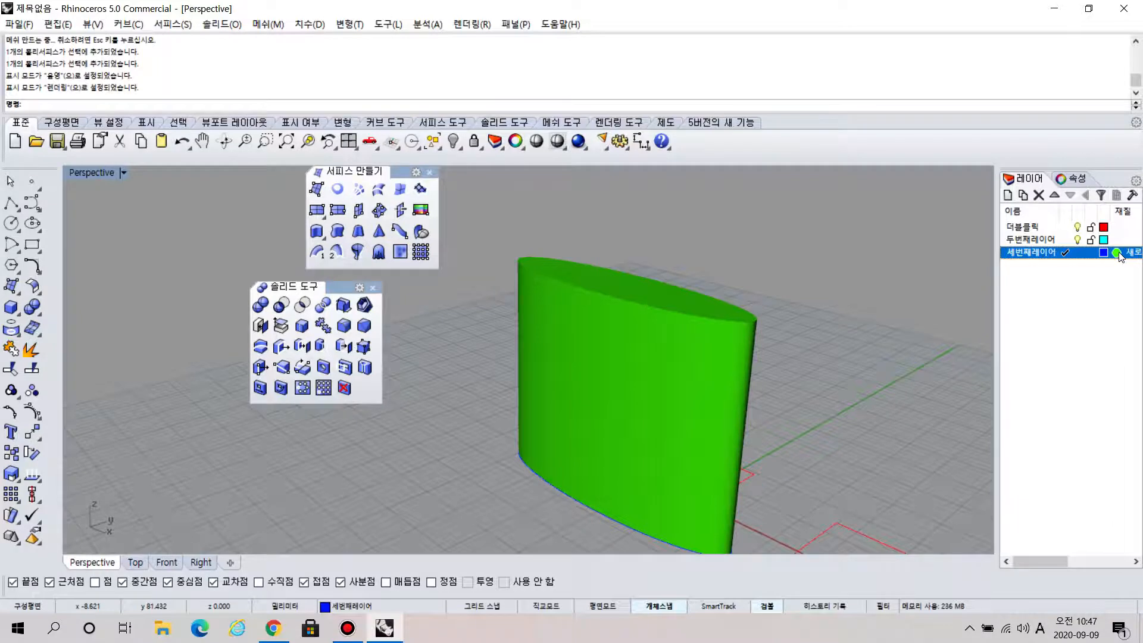
{"action": "left_click", "coordinate": [124, 174]}
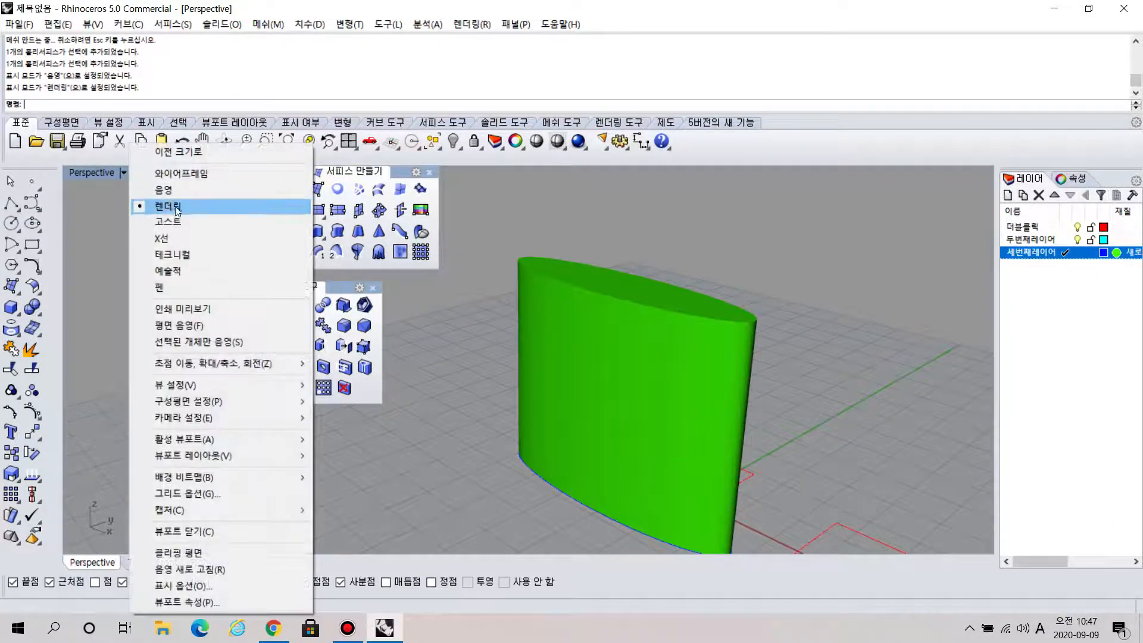
{"action": "left_click", "coordinate": [172, 191]}
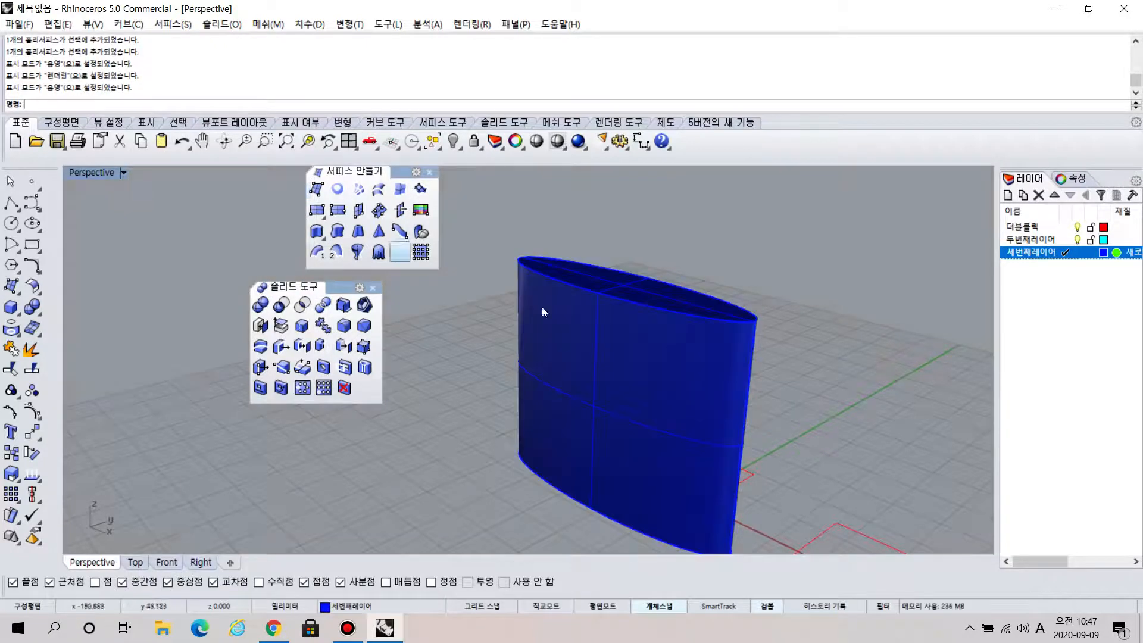
- Preview the solid without its surface lines using the Shade command several times, returning to the normal Shaded view each time
{"action": "mouse_move", "coordinate": [758, 397]}
{"action": "right_mouse_down"}
{"action": "mouse_move", "coordinate": [858, 454]}
{"action": "mouse_move", "coordinate": [684, 352]}
{"action": "mouse_move", "coordinate": [818, 405]}
{"action": "mouse_move", "coordinate": [793, 408]}
{"action": "right_mouse_up"}
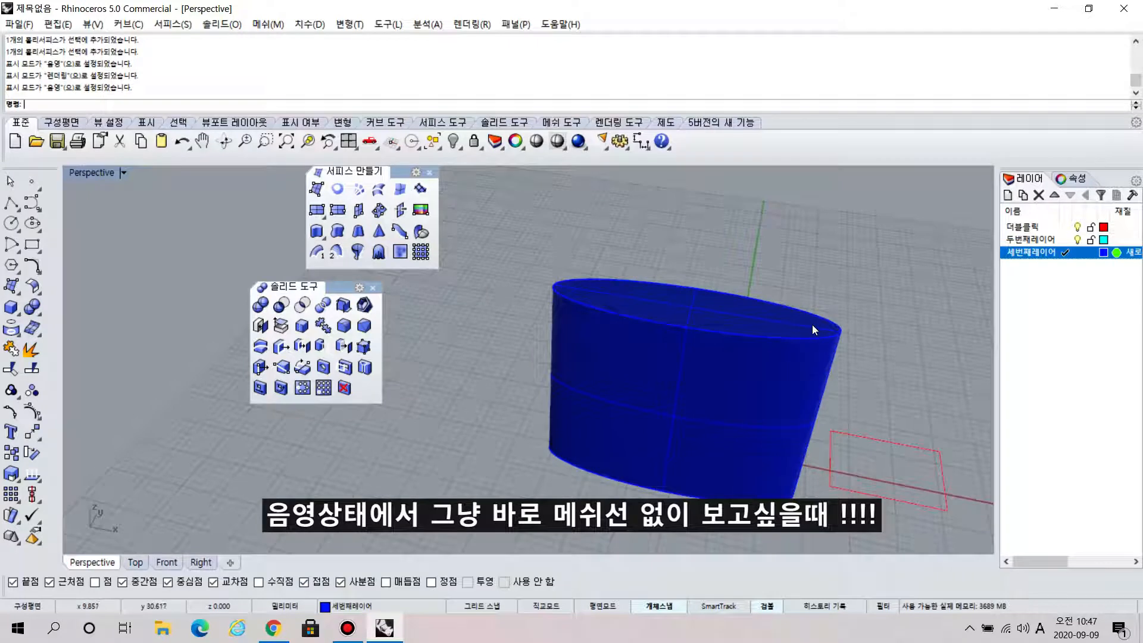
{"action": "left_click", "coordinate": [539, 146]}
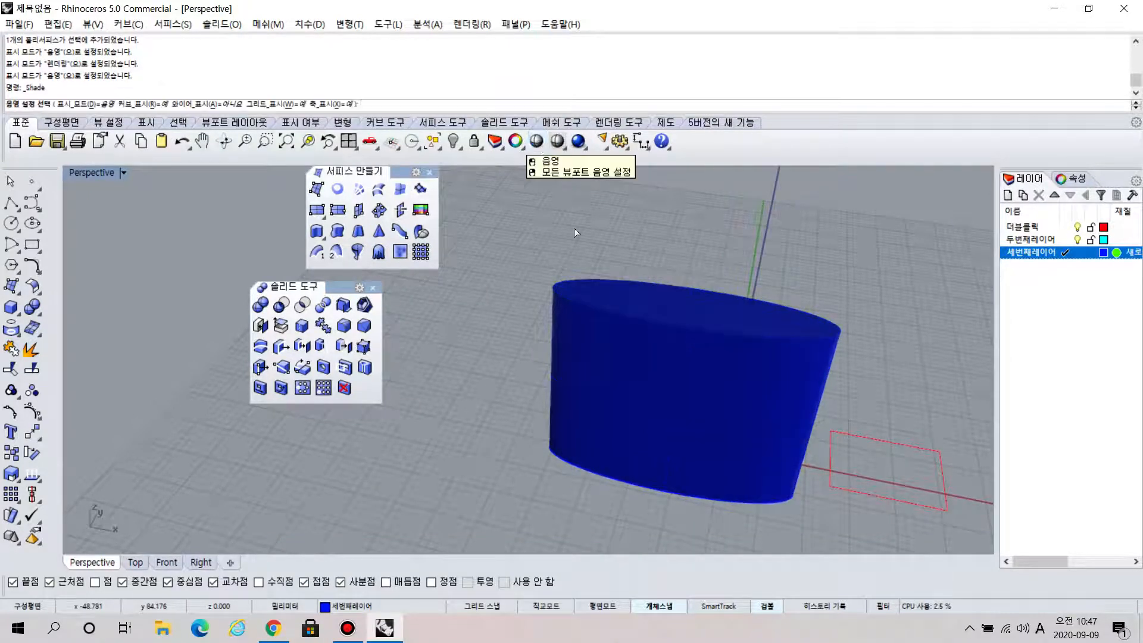
{"action": "left_click", "coordinate": [754, 399]}
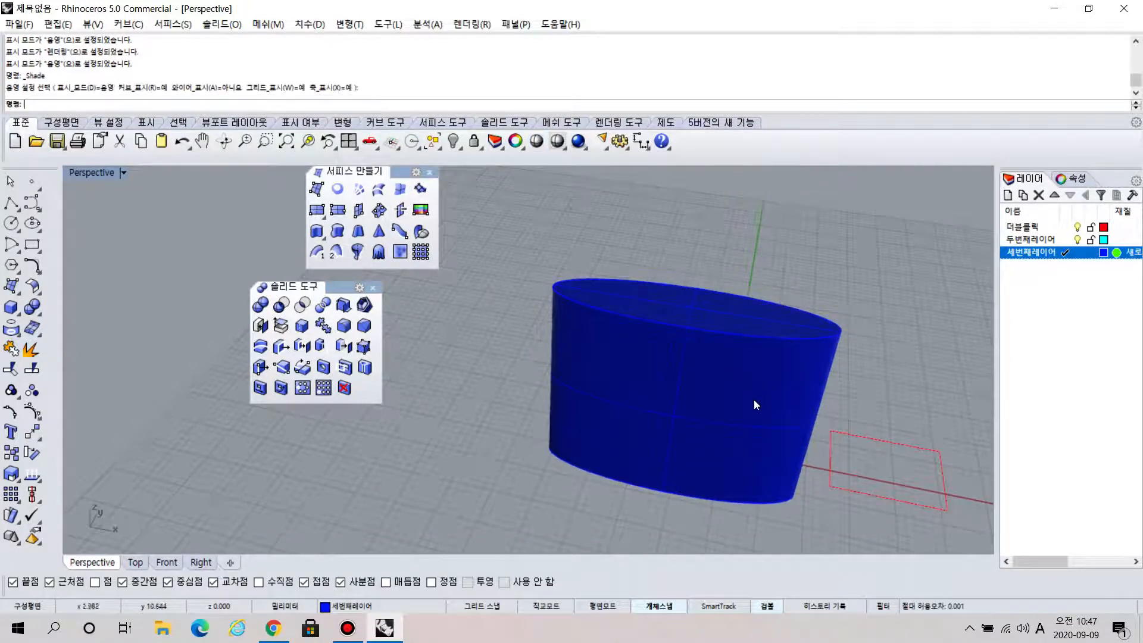
{"action": "left_click", "coordinate": [536, 143]}
{"action": "right_click_drag", "start_coordinate": [902, 365], "coordinate": [729, 405]}
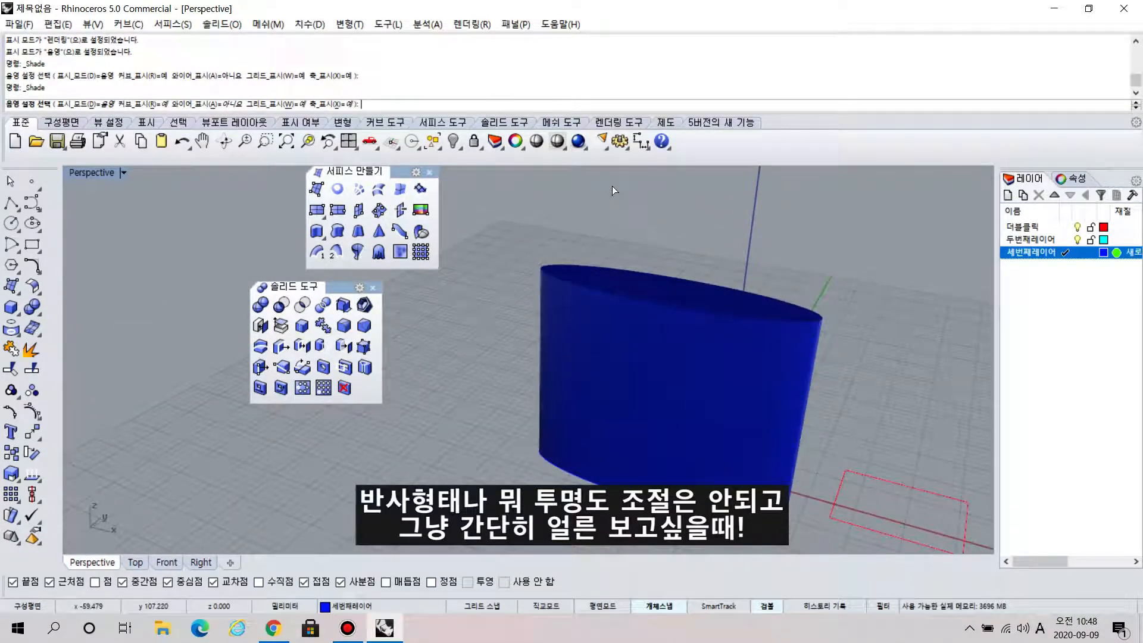
{"action": "left_click", "coordinate": [536, 142]}
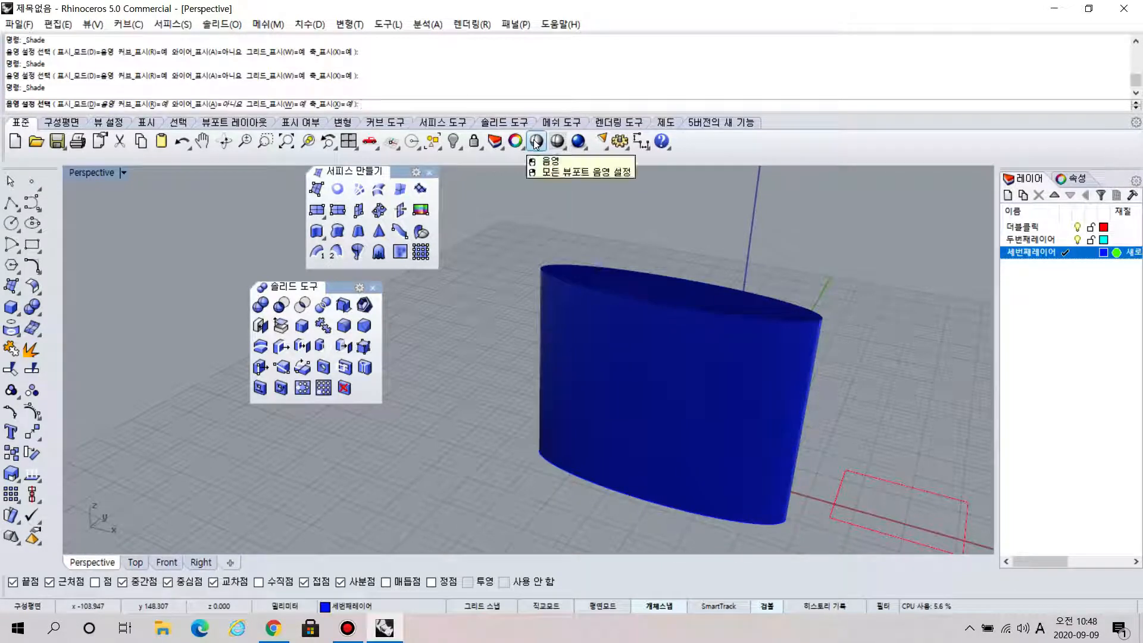
{"action": "left_click", "coordinate": [673, 291]}
{"action": "left_click", "coordinate": [749, 240]}
{"action": "left_click", "coordinate": [538, 144]}
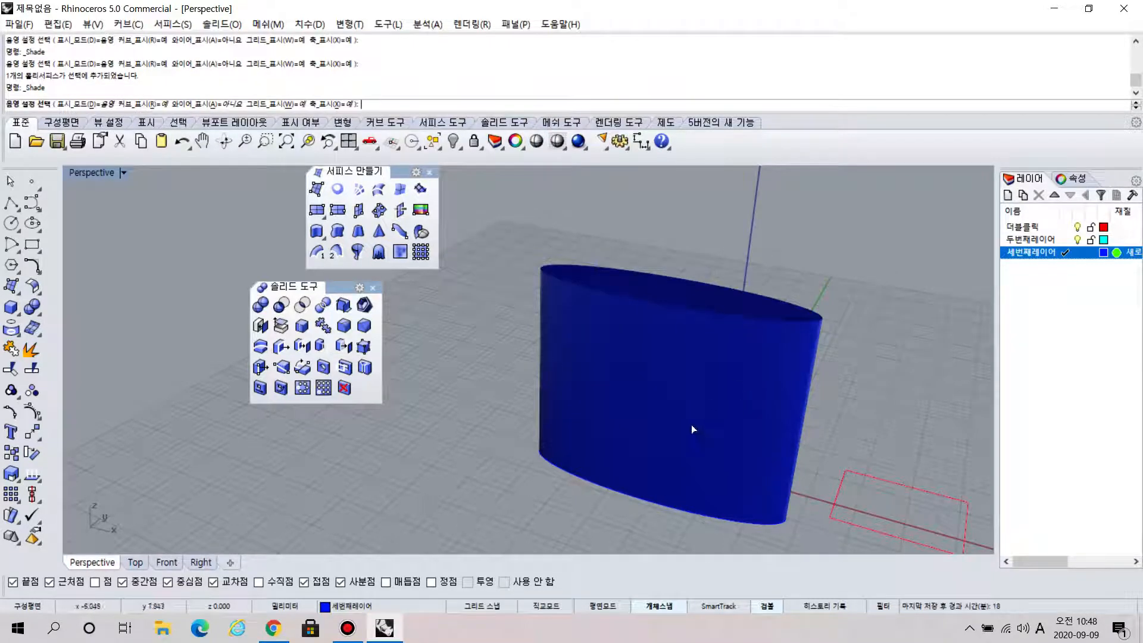
{"action": "left_click", "coordinate": [903, 380]}
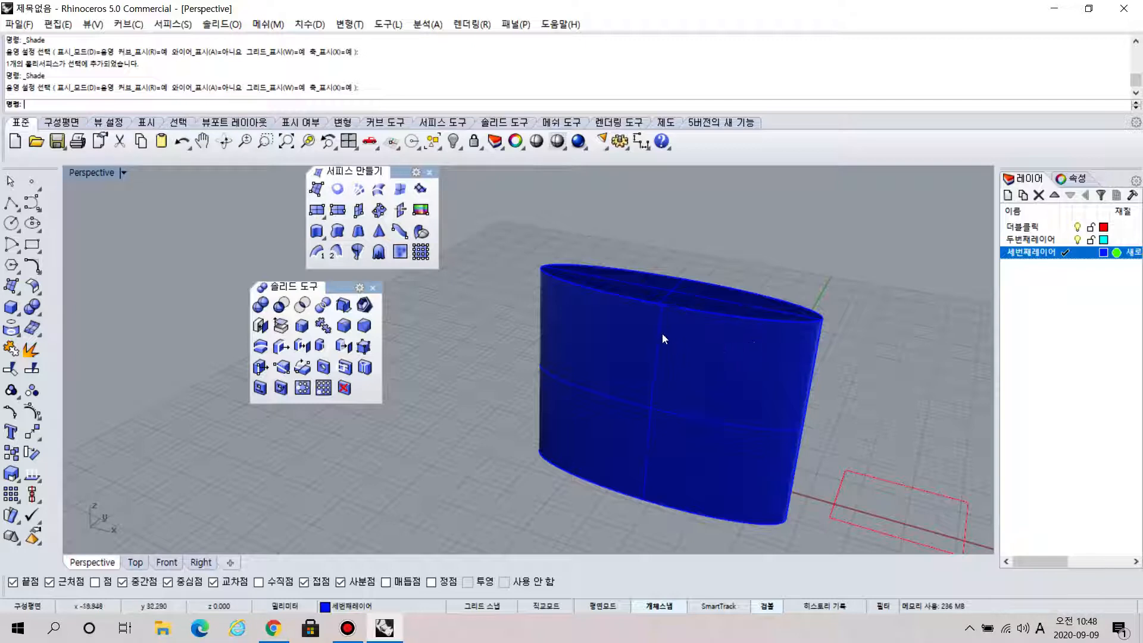
{"action": "right_click_drag", "start_coordinate": [665, 332], "coordinate": [752, 343]}
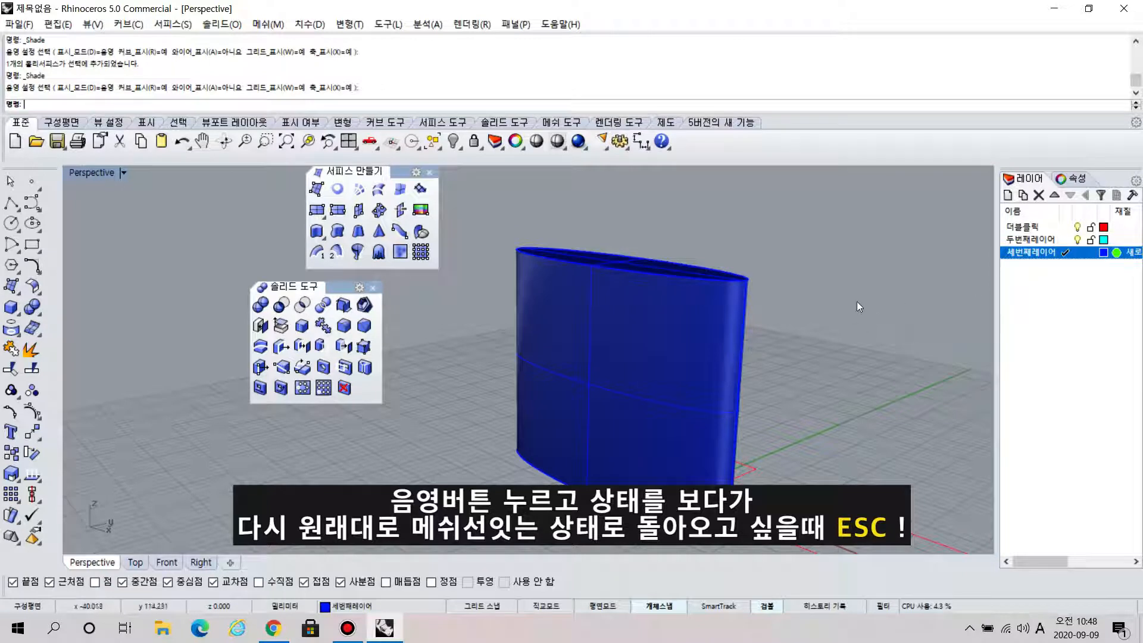
{"action": "scroll", "coordinate": [564, 397], "scroll_direction": "down", "scroll_amount": 2}
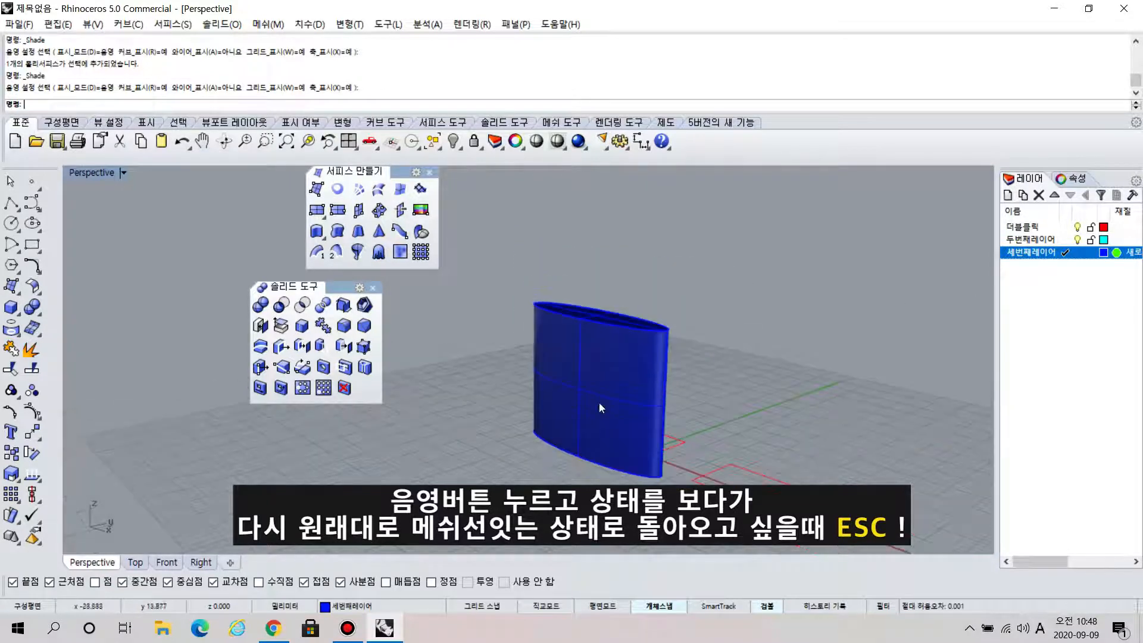
- Open the file 팔각립스틱.3dm from the 3D어패럴캐드3주차 folder without saving the untitled model
{"action": "left_click", "coordinate": [25, 27]}
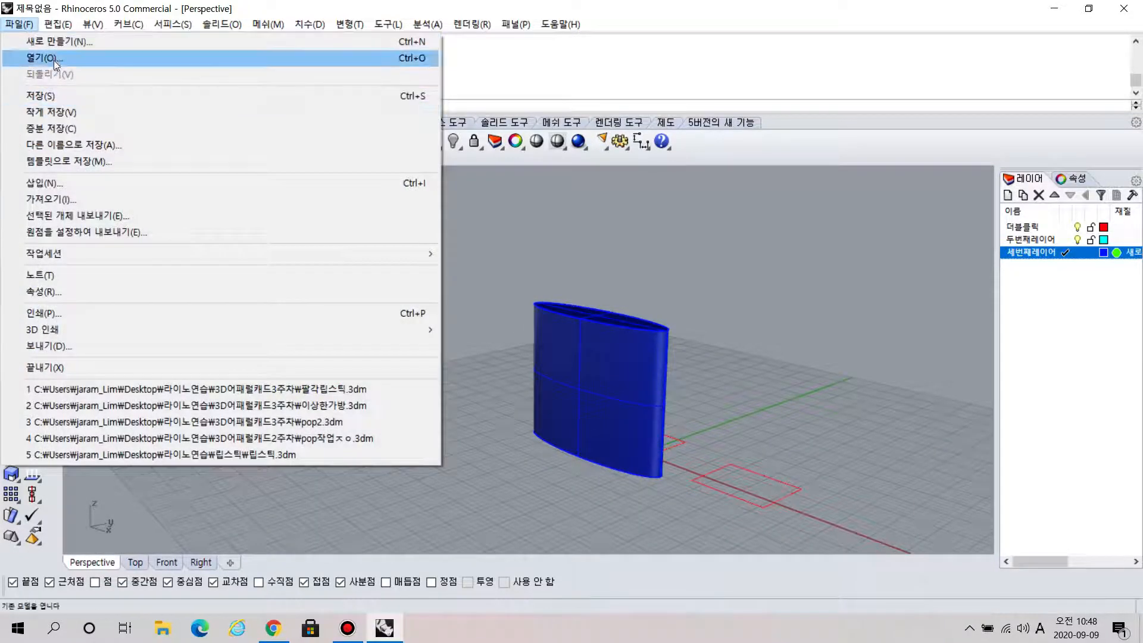
{"action": "left_click", "coordinate": [54, 58]}
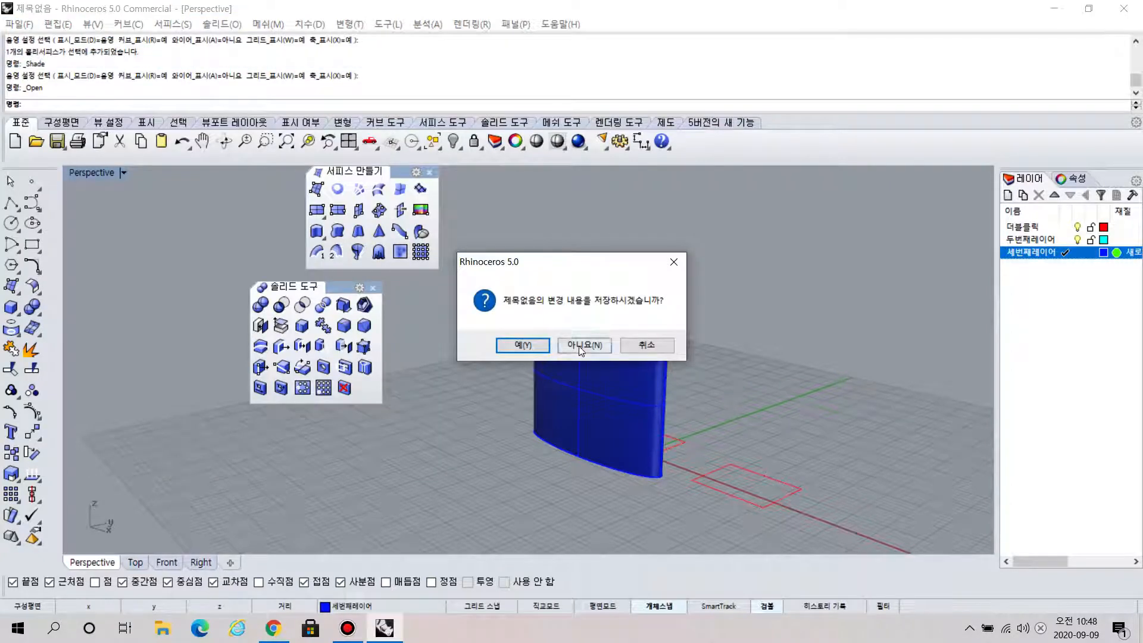
{"action": "left_click", "coordinate": [579, 346]}
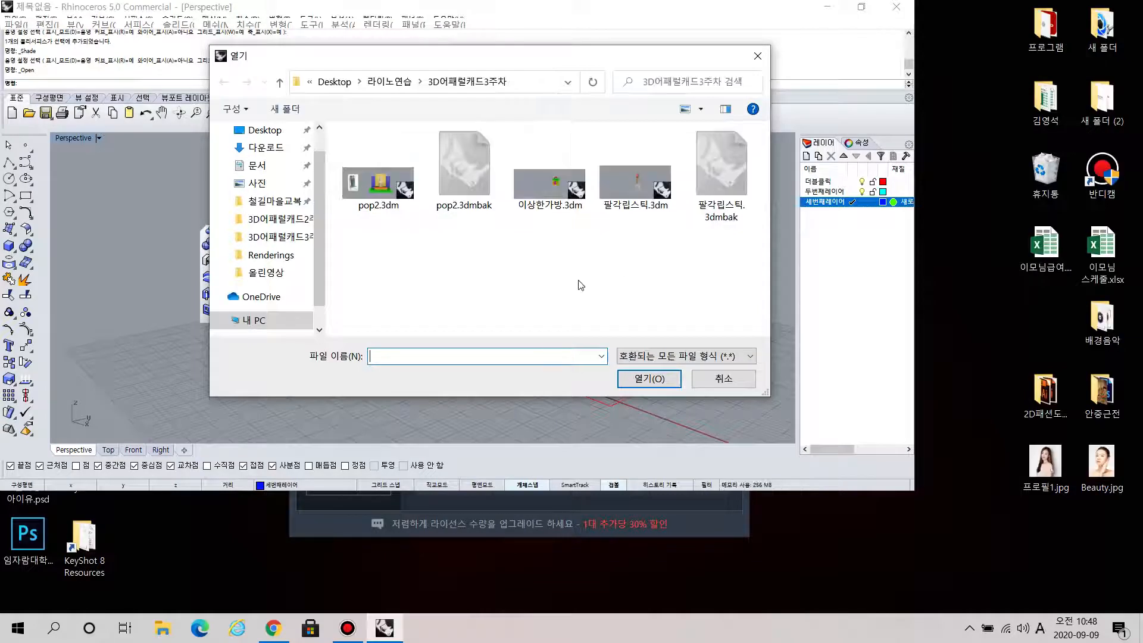
{"action": "double_click", "coordinate": [607, 206]}
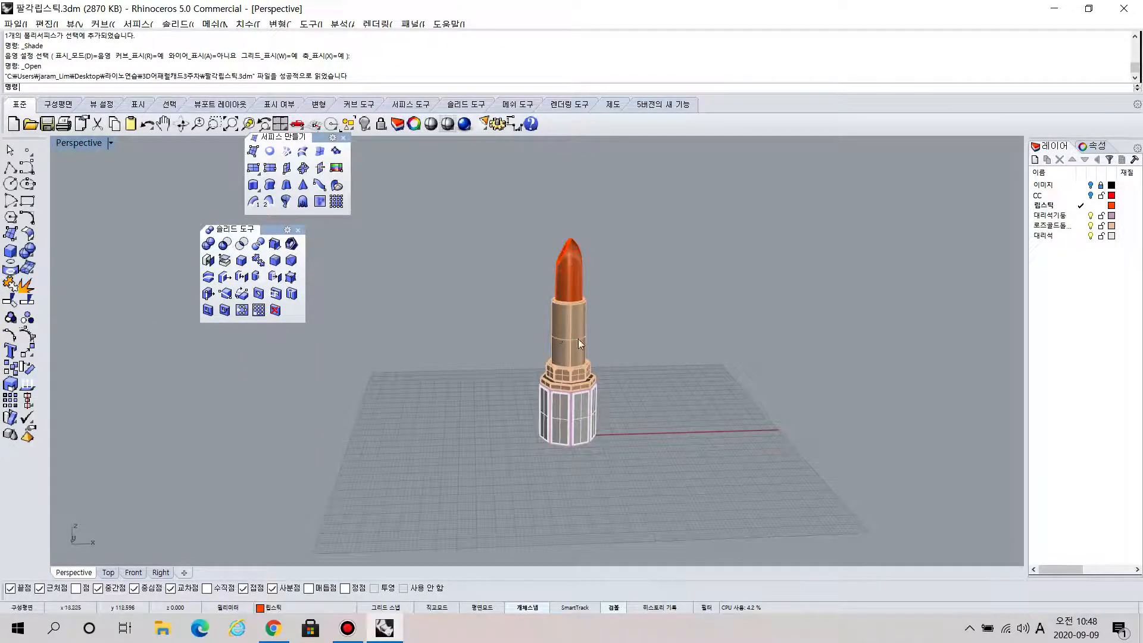
- View the lipstick model in Rendered display mode from several angles and return the Perspective view to Shaded mode
{"action": "right_click_drag", "start_coordinate": [636, 360], "coordinate": [541, 365]}
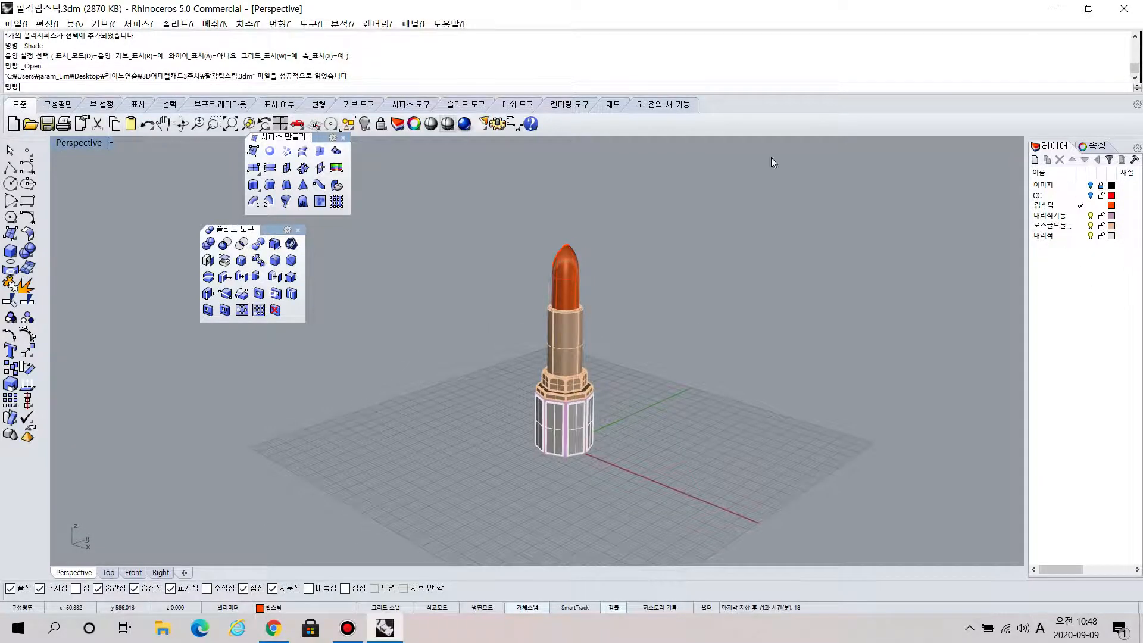
{"action": "left_click", "coordinate": [112, 148]}
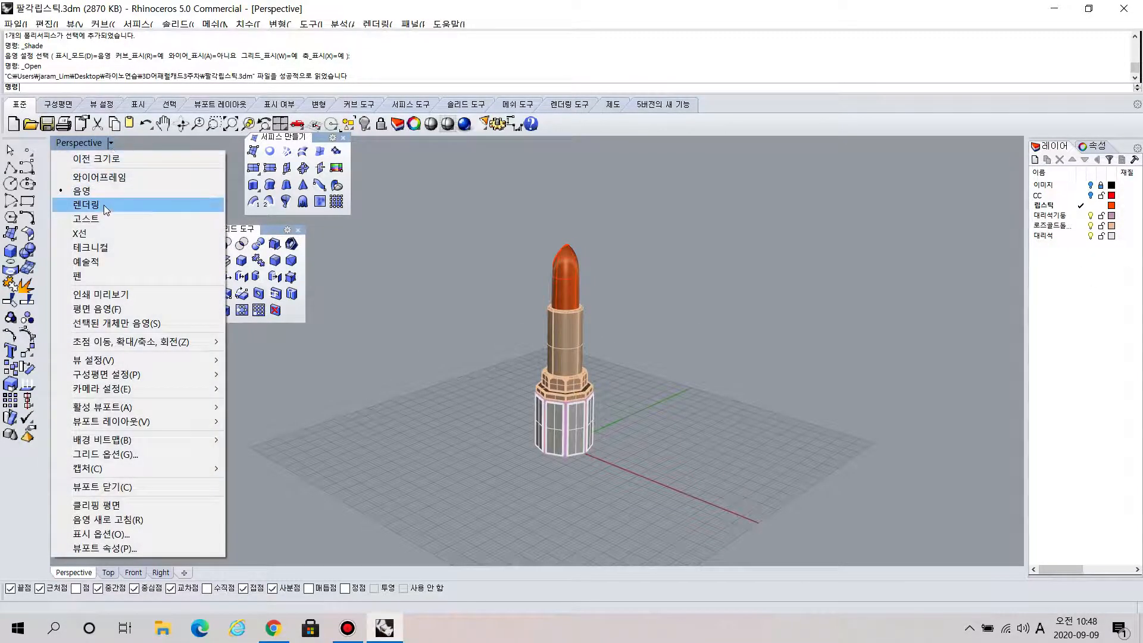
{"action": "left_click", "coordinate": [104, 205]}
{"action": "right_click_drag", "start_coordinate": [480, 349], "coordinate": [506, 315]}
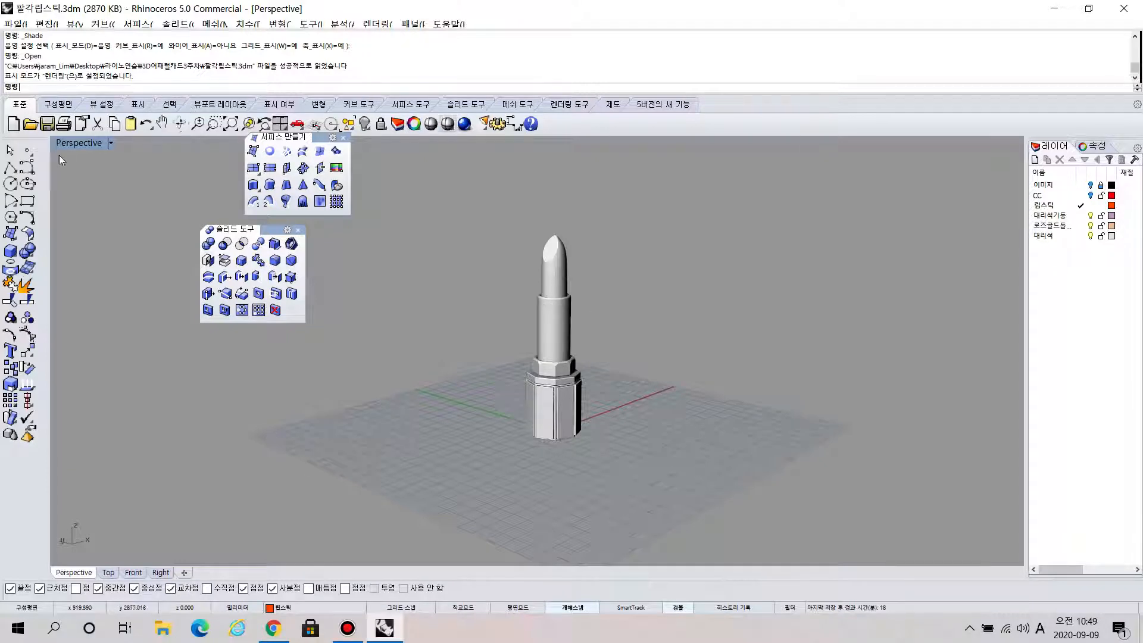
{"action": "left_click", "coordinate": [110, 144]}
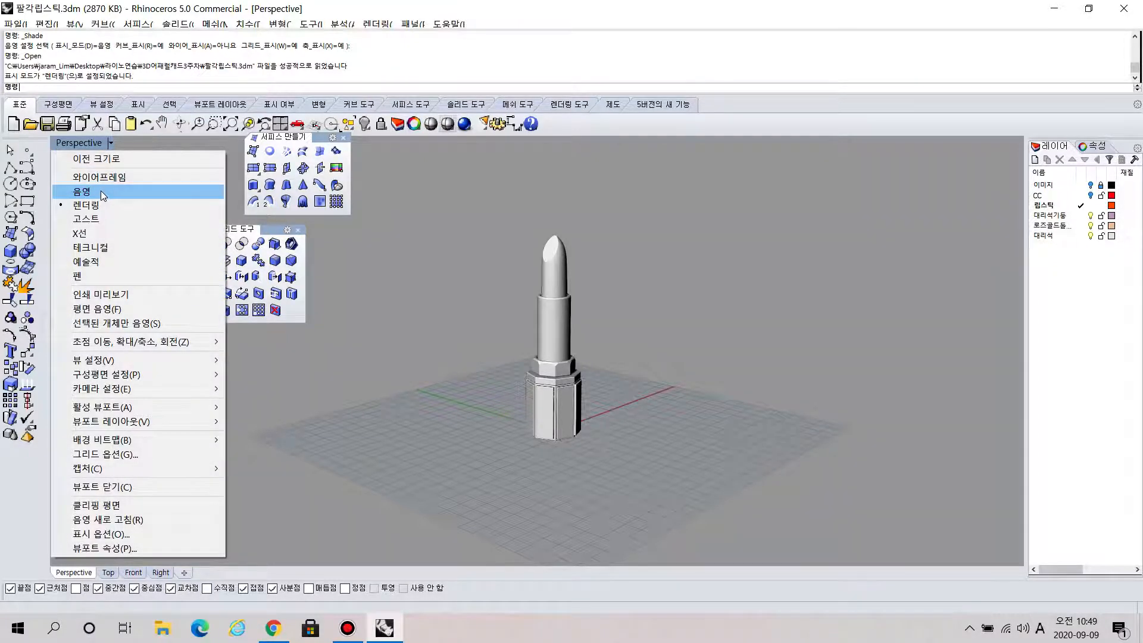
{"action": "left_click", "coordinate": [102, 191]}
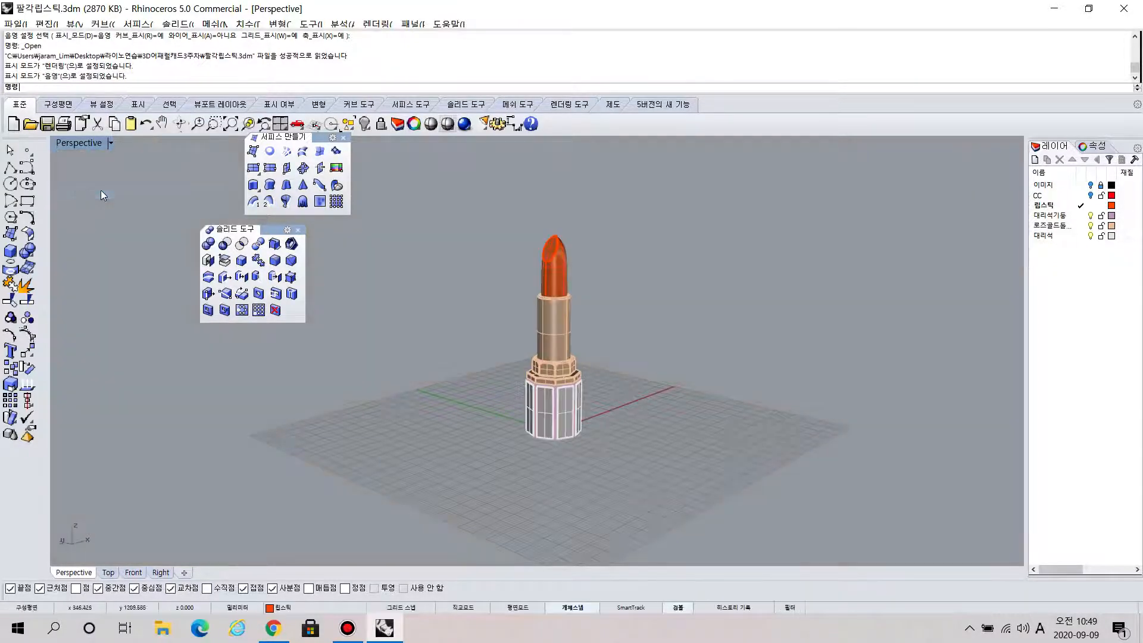
- Inspect the lipstick model up close without surface lines using the Shade command, and end the preview
{"action": "left_click", "coordinate": [430, 126]}
{"action": "right_click_drag", "start_coordinate": [506, 366], "coordinate": [401, 301]}
{"action": "right_click_drag", "start_coordinate": [570, 319], "coordinate": [554, 357]}
{"action": "scroll", "coordinate": [589, 312], "scroll_direction": "up", "scroll_amount": 4}
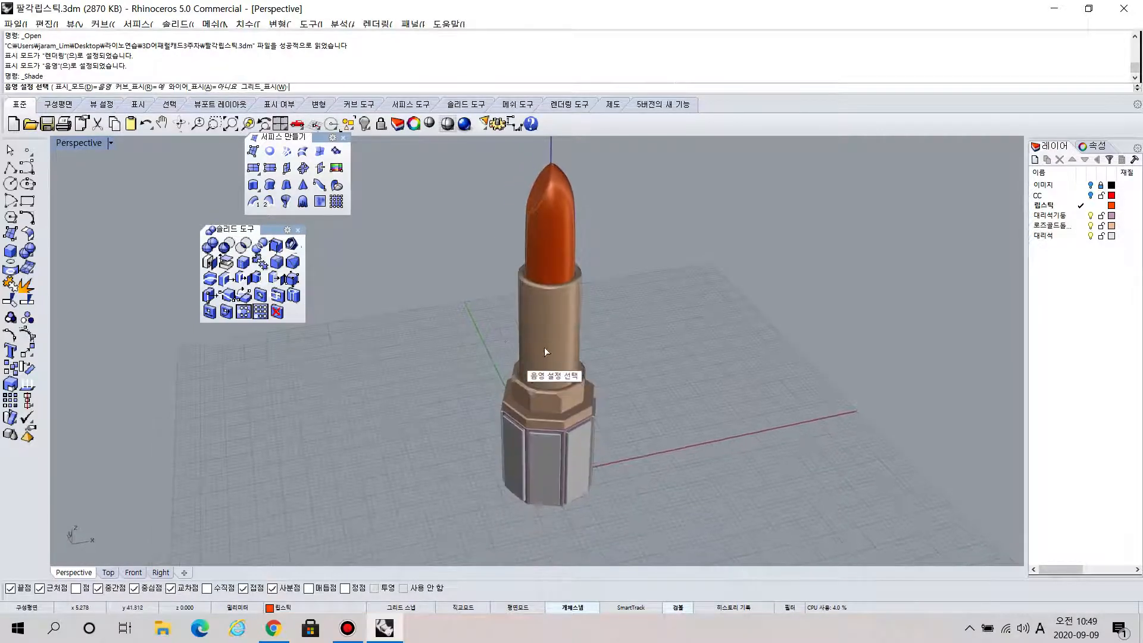
{"action": "right_click", "coordinate": [563, 301]}
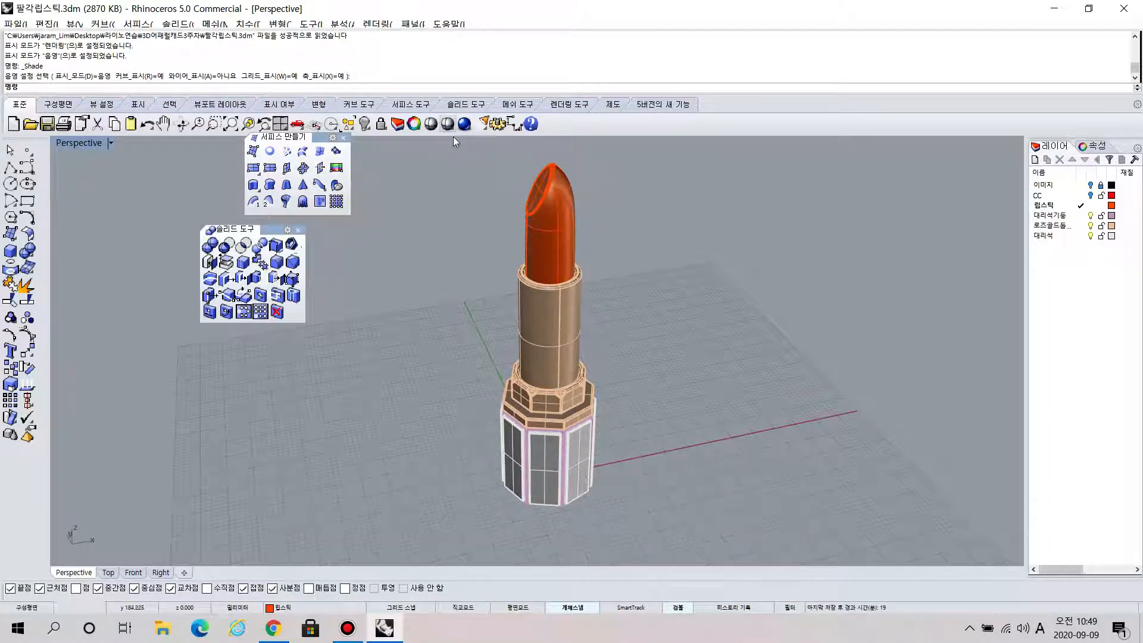
- Toggle the Shade preview of the lipstick on and off repeatedly to compare it with the normal Shaded view, leaving the preview on
{"action": "left_click", "coordinate": [438, 130]}
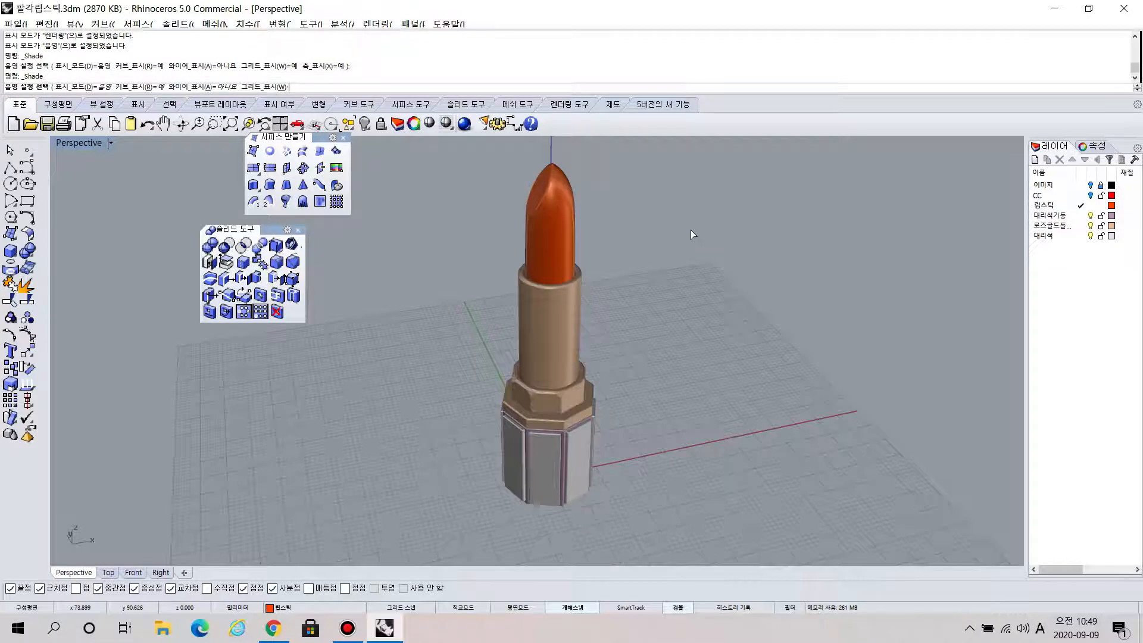
{"action": "key", "text": "Escape"}
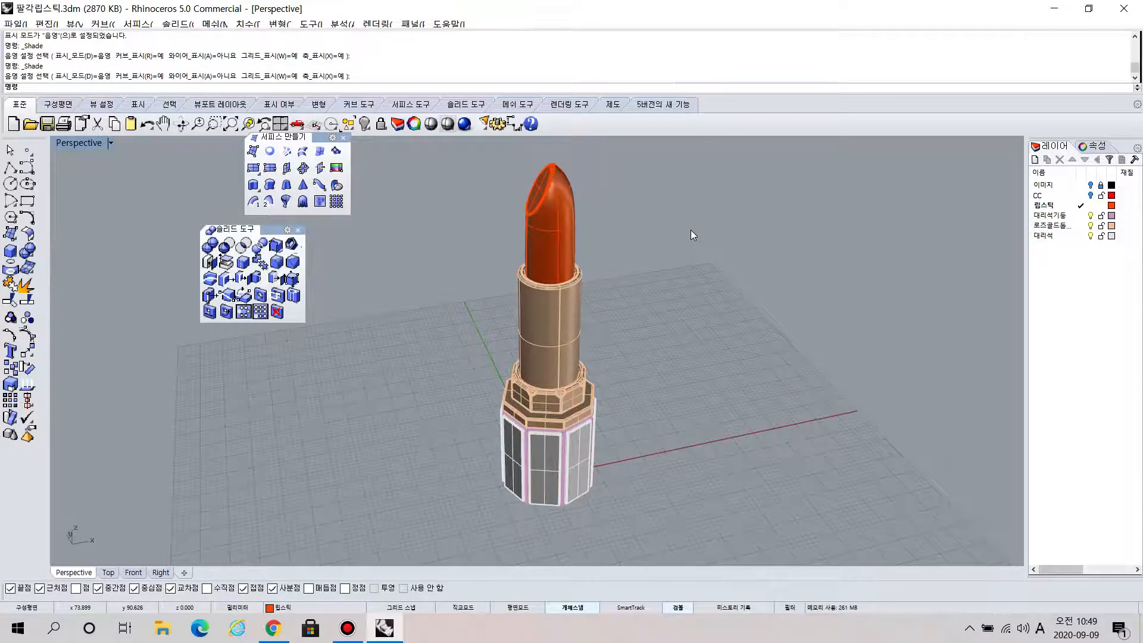
{"action": "left_click", "coordinate": [446, 123]}
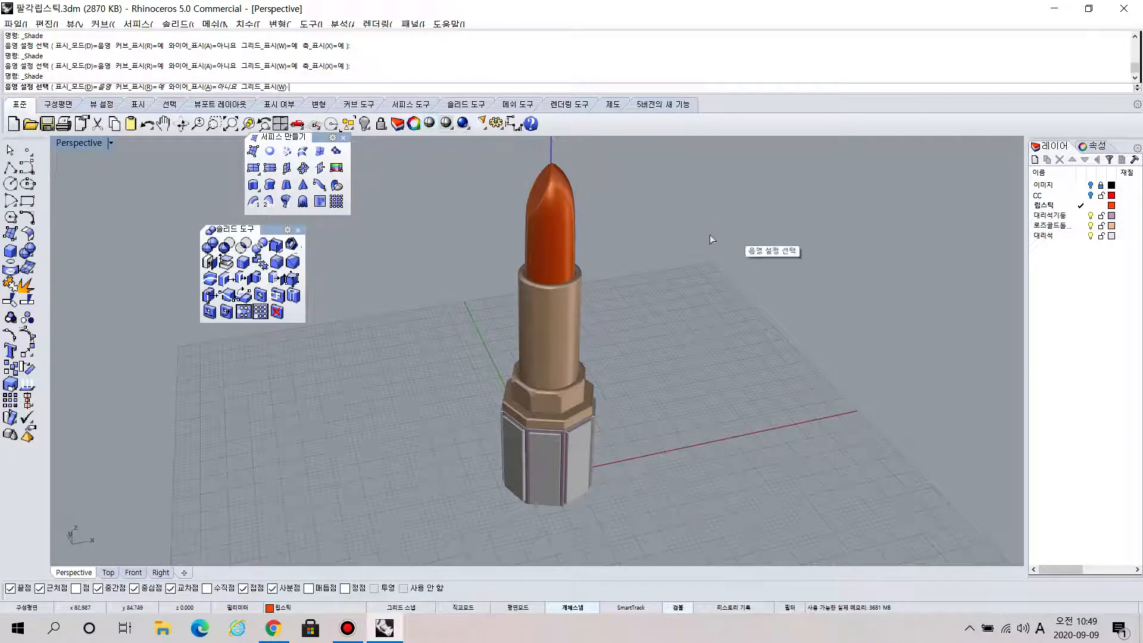
{"action": "key", "text": "Escape"}
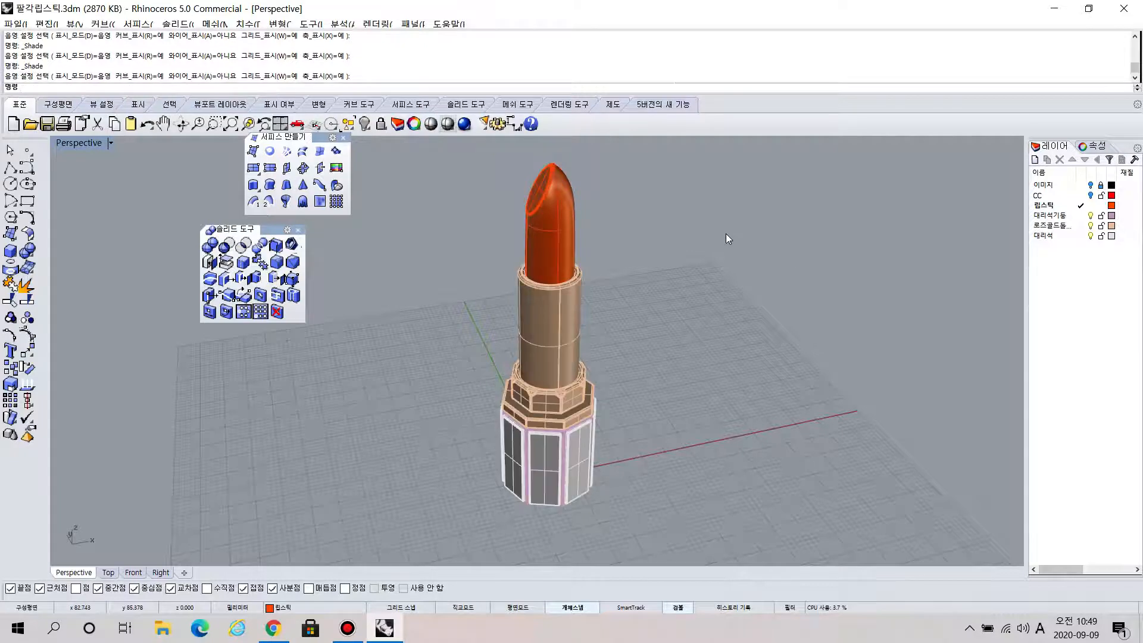
{"action": "left_click", "coordinate": [428, 128]}
{"action": "key", "text": "Escape"}
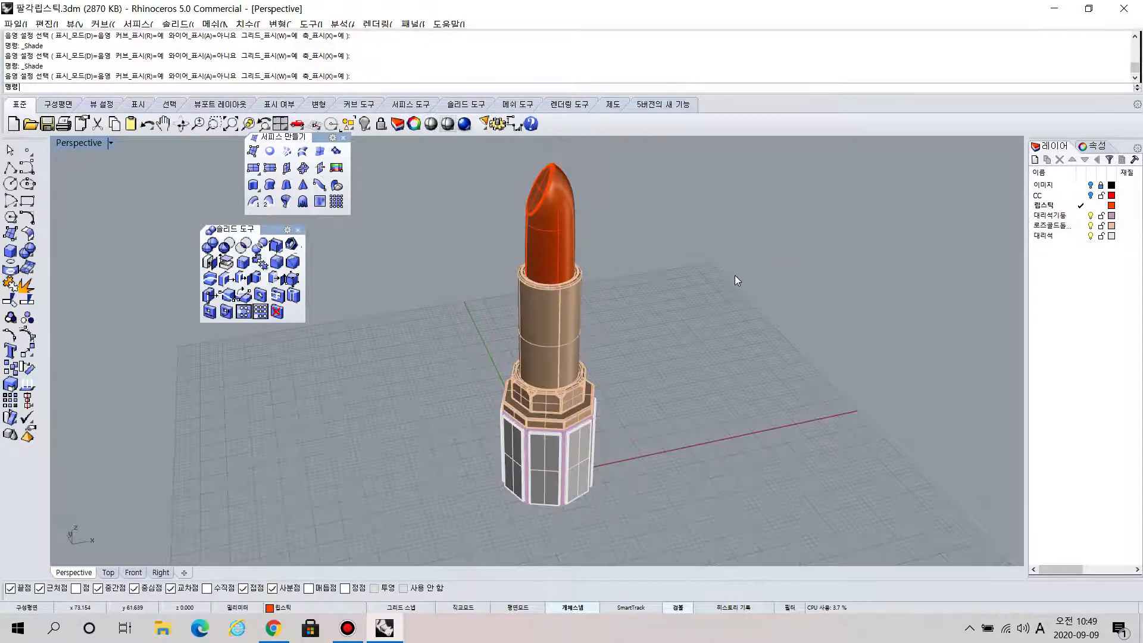
{"action": "left_click", "coordinate": [428, 125]}
{"action": "key", "text": "Escape"}
{"action": "left_click", "coordinate": [428, 126]}
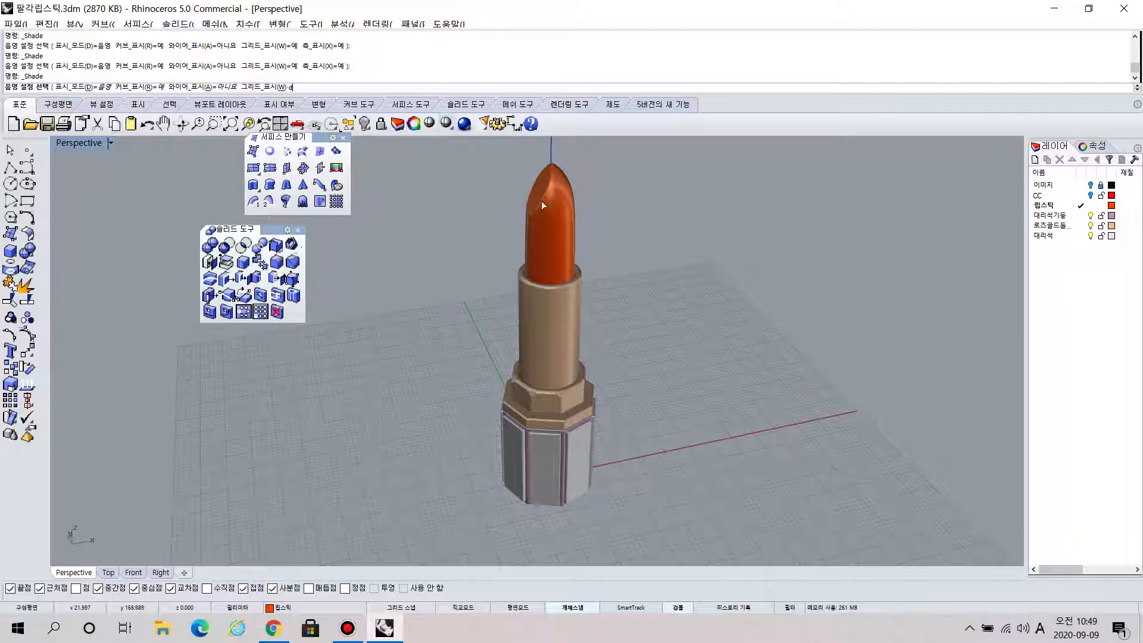
{"action": "key", "text": "Return"}
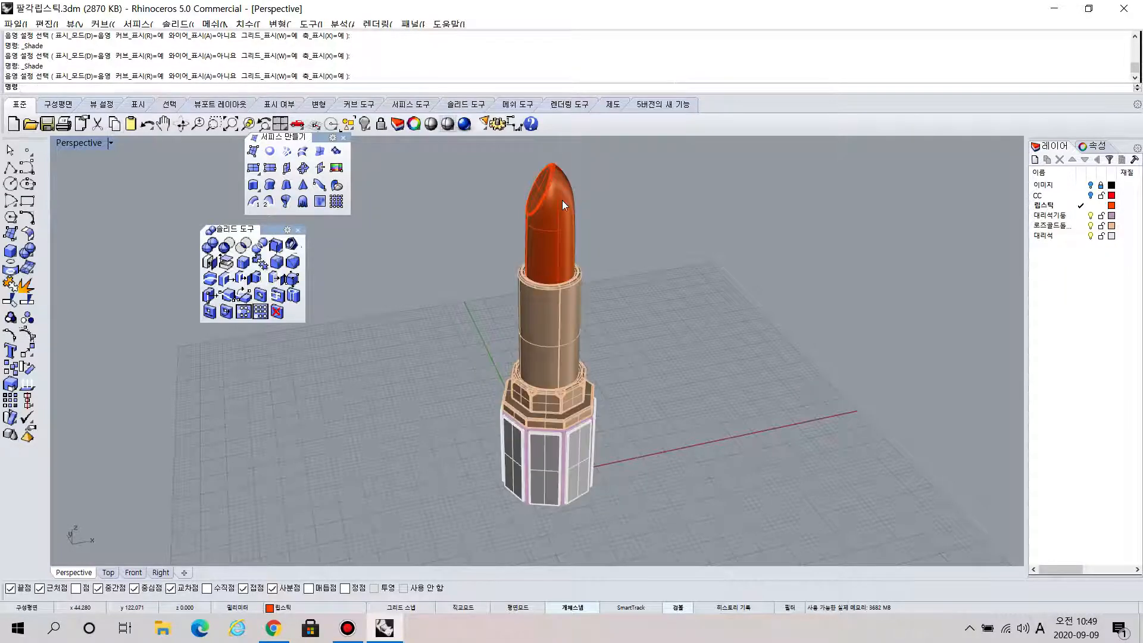
{"action": "left_click", "coordinate": [429, 124]}
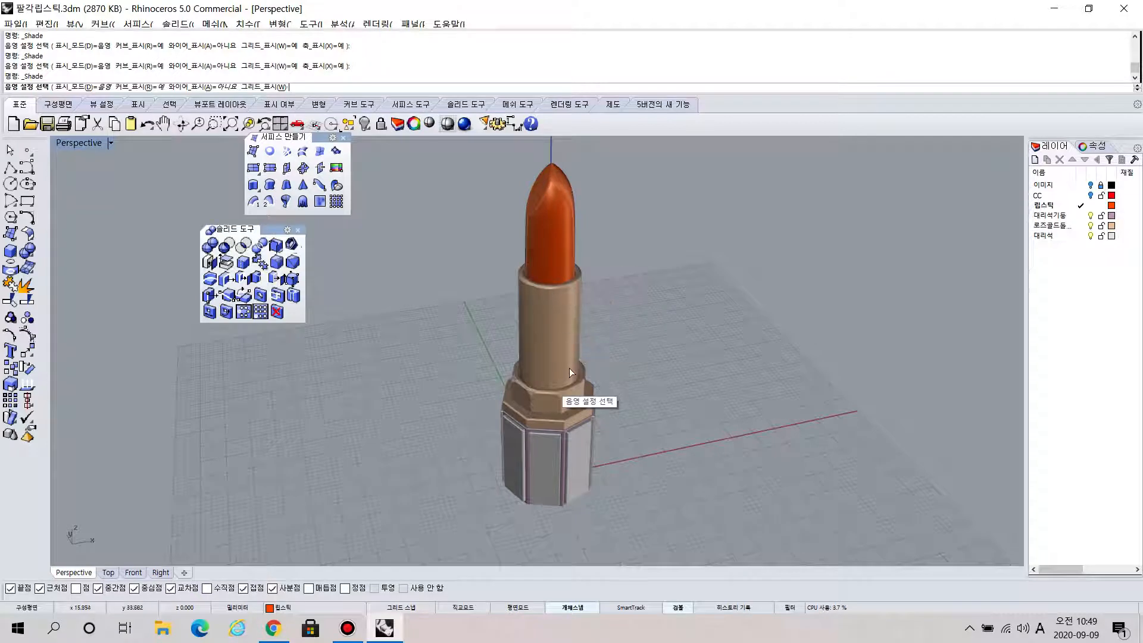
- End the Shade preview and view the lipstick model from another angle in the normal Shaded display
{"action": "key", "text": "Return"}
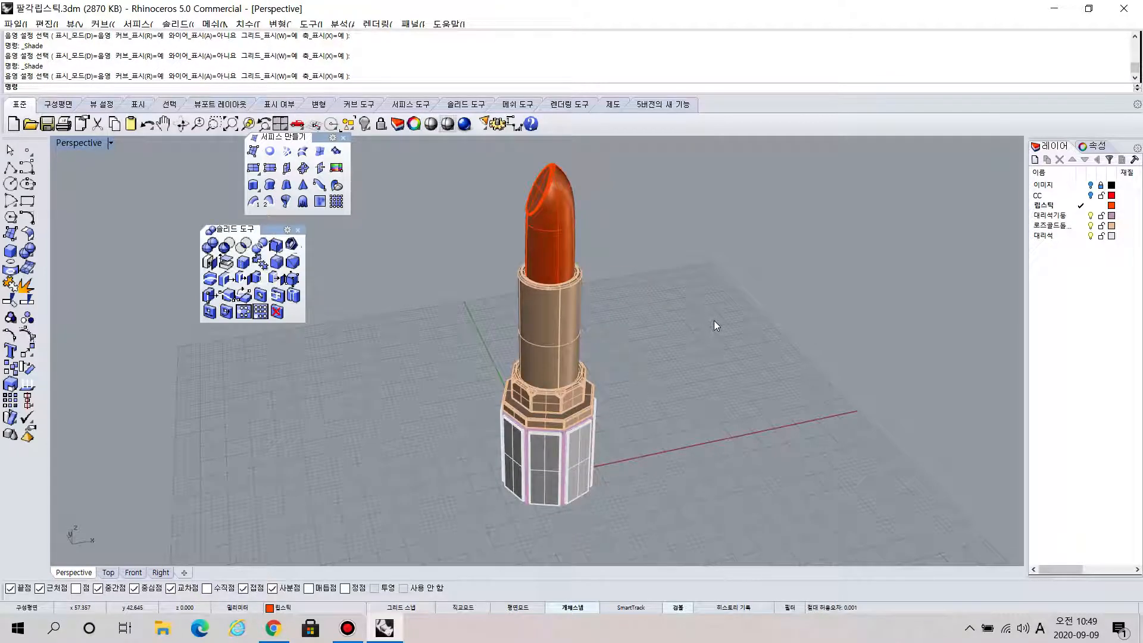
{"action": "right_click_drag", "start_coordinate": [715, 324], "coordinate": [712, 301]}
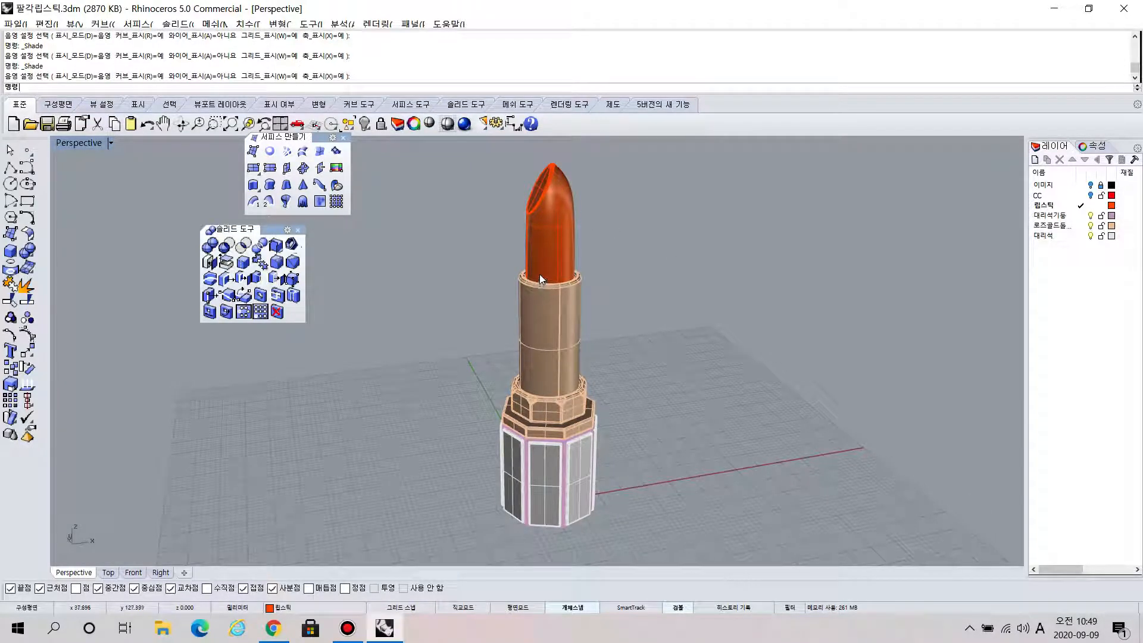
{"action": "right_click_drag", "start_coordinate": [617, 312], "coordinate": [682, 306]}
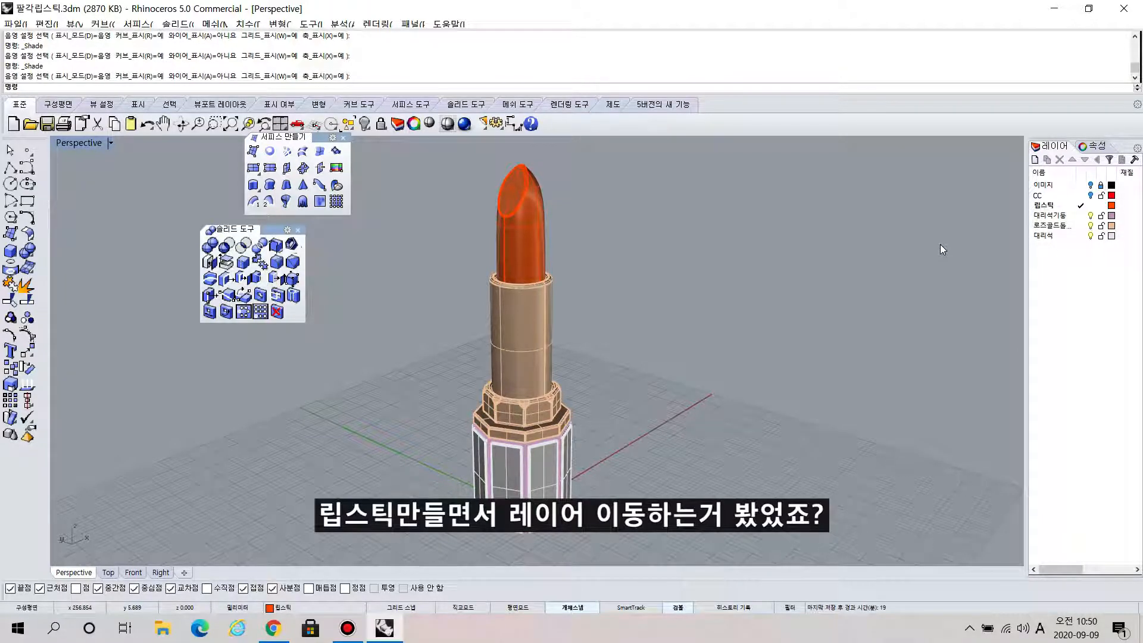
- Create a new empty model without using a template
{"action": "left_click", "coordinate": [16, 25]}
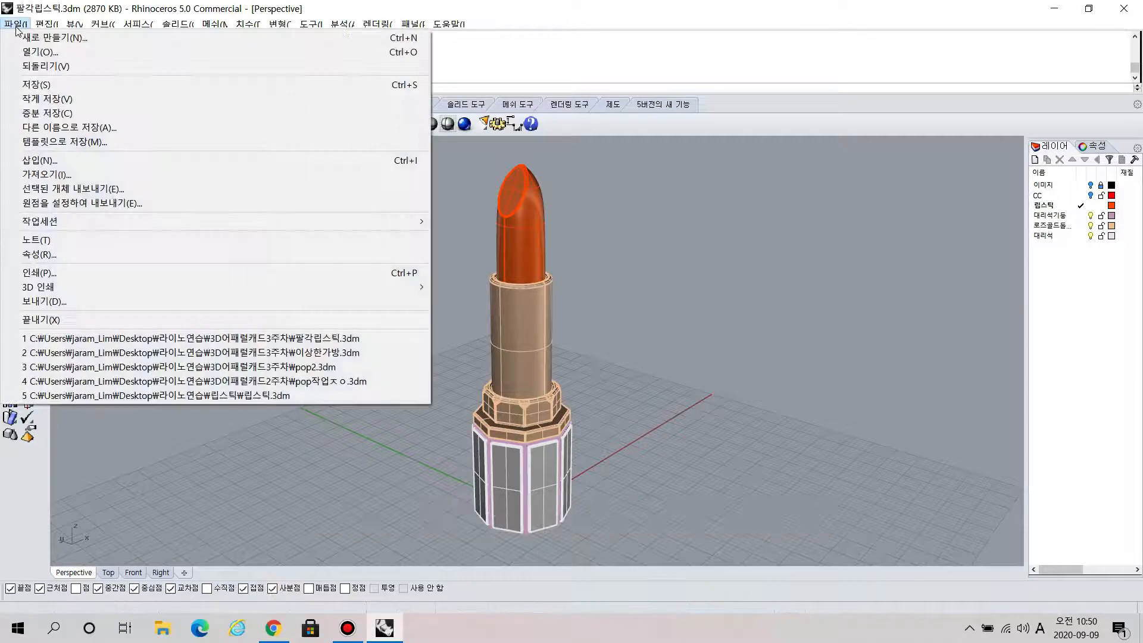
{"action": "left_click", "coordinate": [37, 37]}
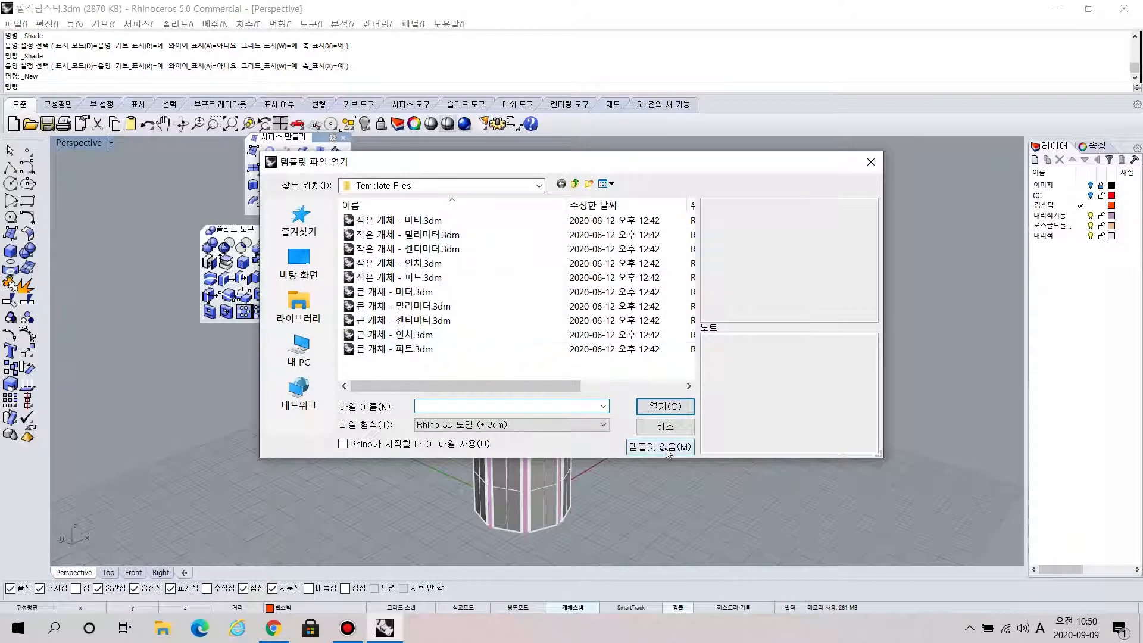
{"action": "left_click", "coordinate": [667, 448]}
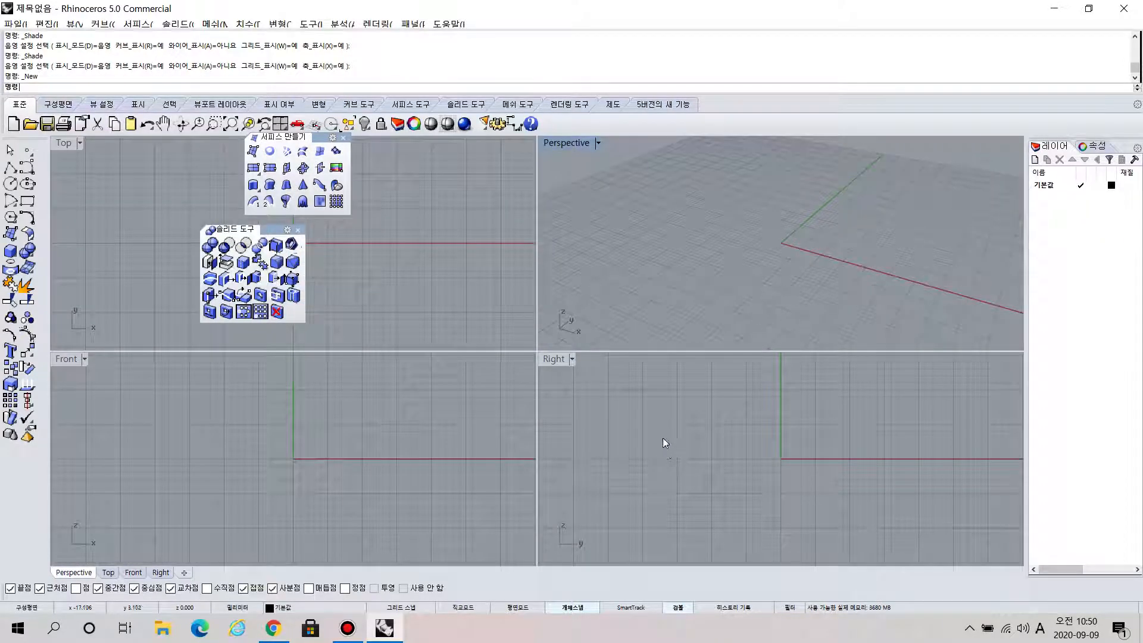
- Rename the default layer to 1 and add two more layers named 2 and 3, keeping the current untitled file open
{"action": "left_click", "coordinate": [1046, 185]}
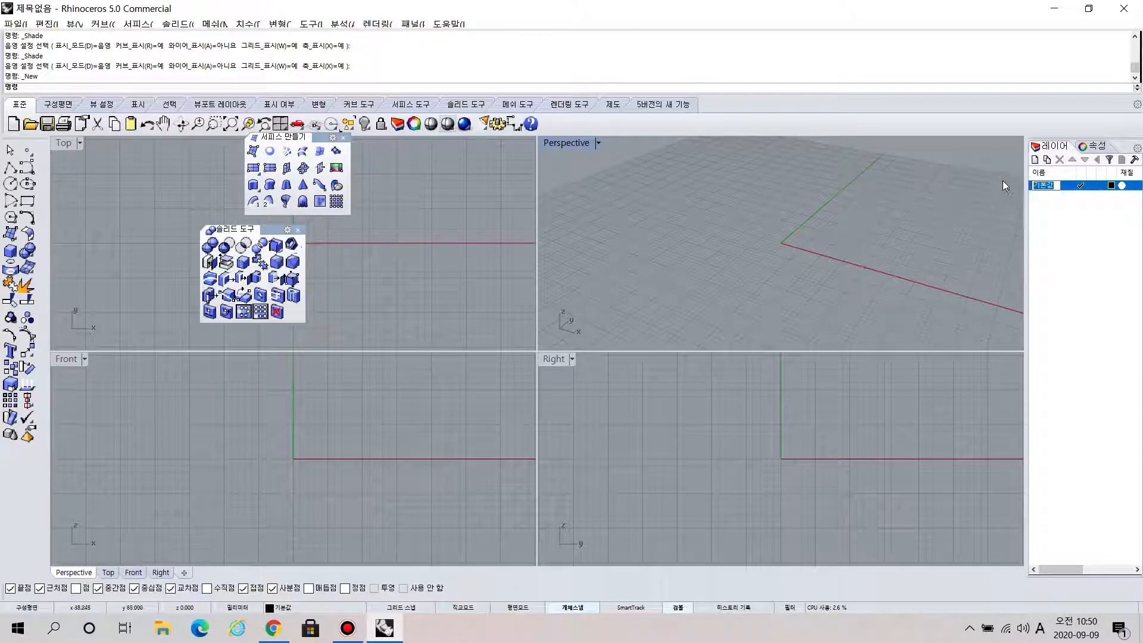
{"action": "type", "text": "1"}
{"action": "key", "text": "Return"}
{"action": "left_click", "coordinate": [1035, 159]}
{"action": "type", "text": "2"}
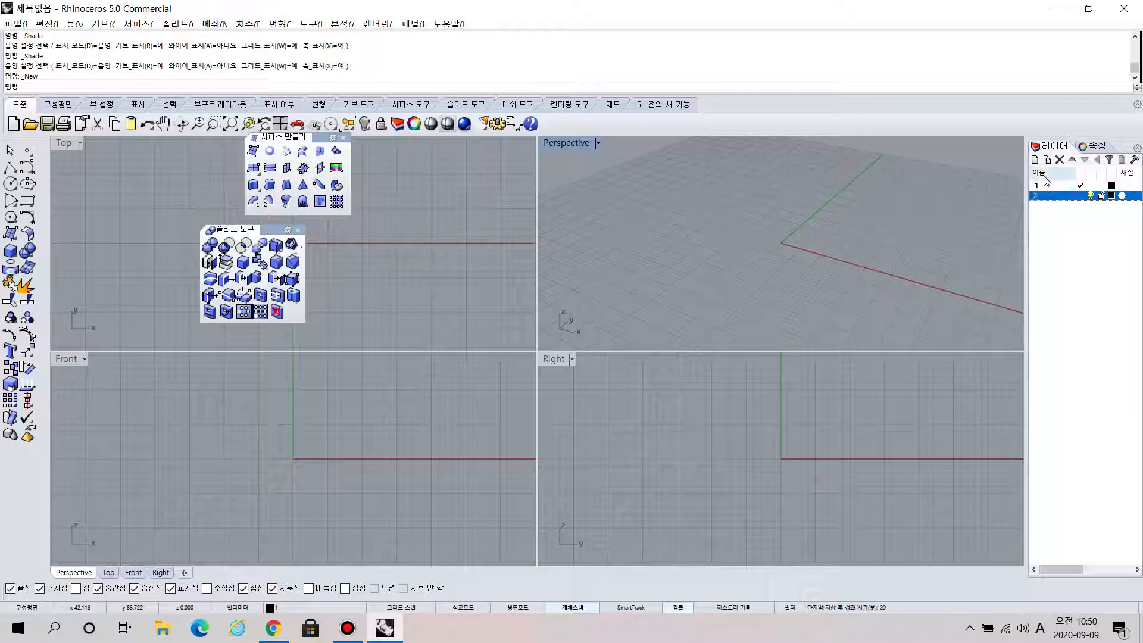
{"action": "left_click", "coordinate": [1035, 160]}
{"action": "type", "text": "3"}
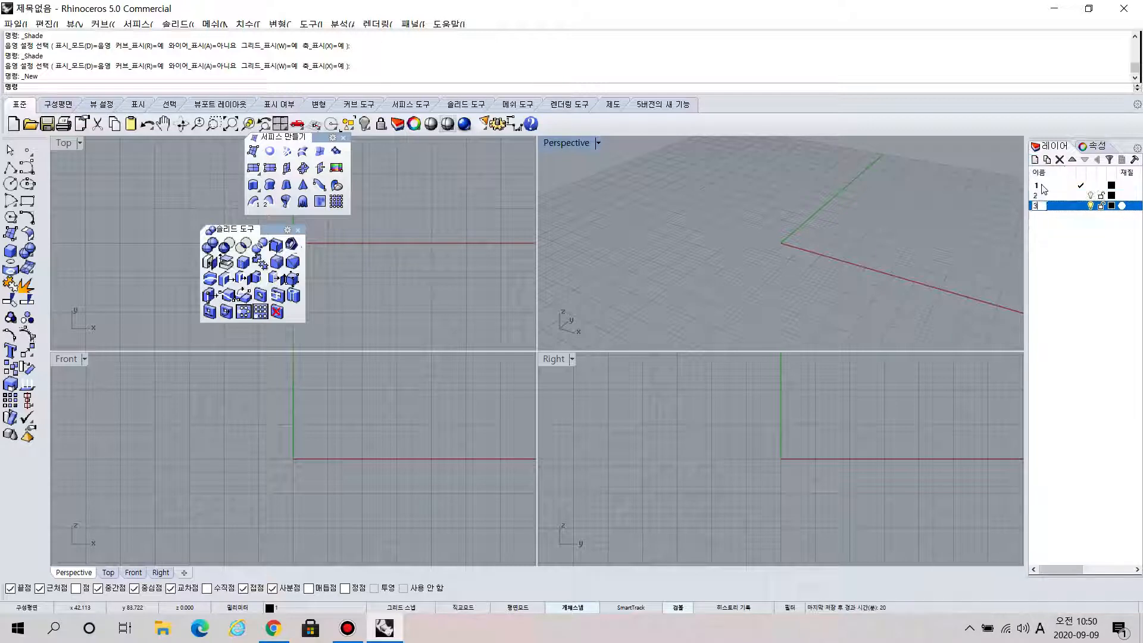
{"action": "key", "text": "Return"}
{"action": "key", "text": "Return"}
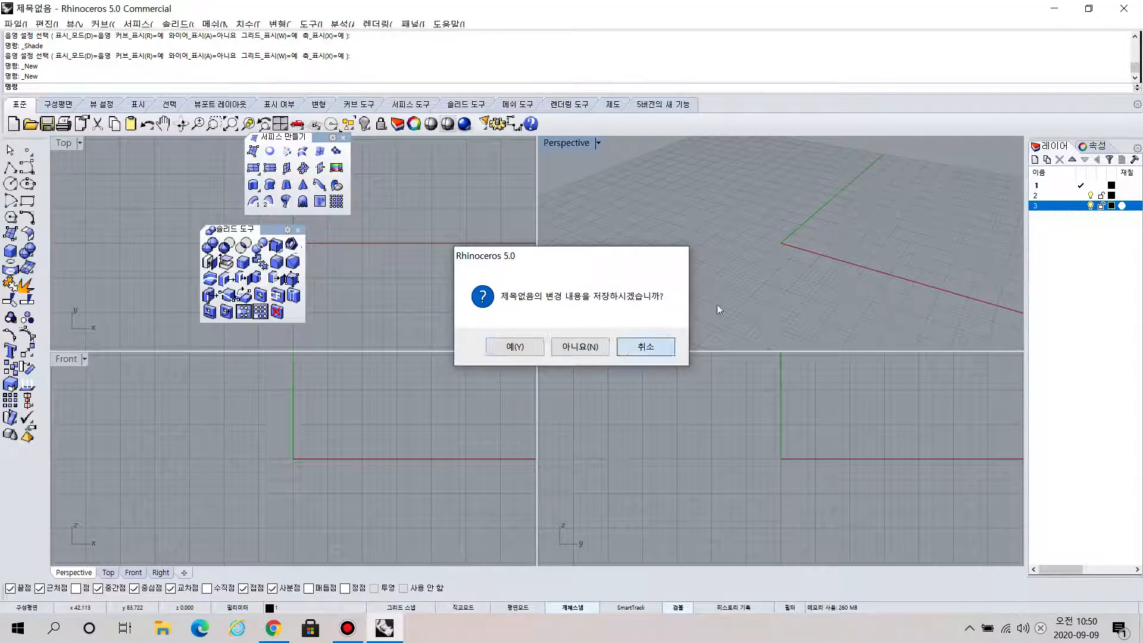
{"action": "left_click", "coordinate": [630, 347]}
- Set the colour of layer 1 to red, layer 2 to magenta and layer 3 to 연한 청록 (light turquoise)
{"action": "left_click", "coordinate": [1112, 186]}
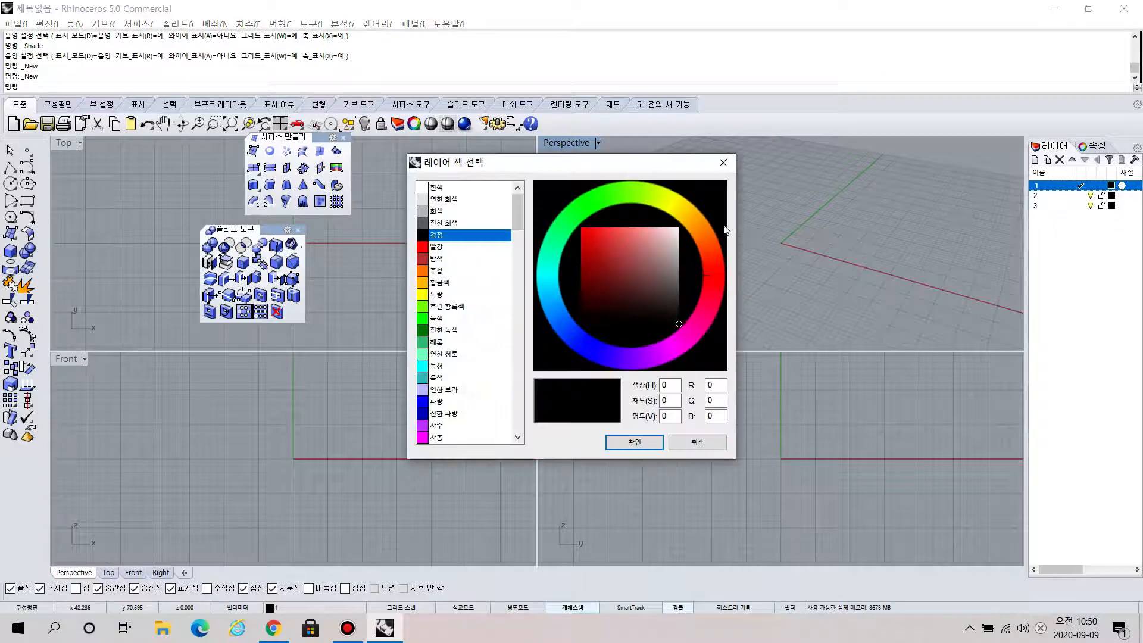
{"action": "left_click", "coordinate": [589, 231]}
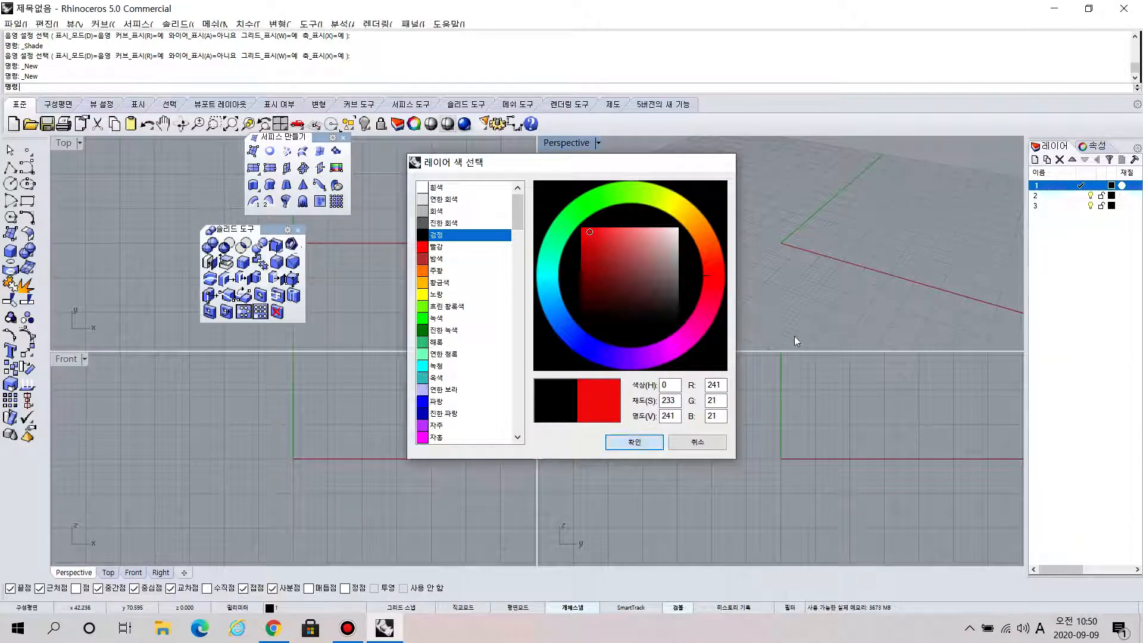
{"action": "left_click", "coordinate": [635, 442]}
{"action": "left_click", "coordinate": [1112, 196]}
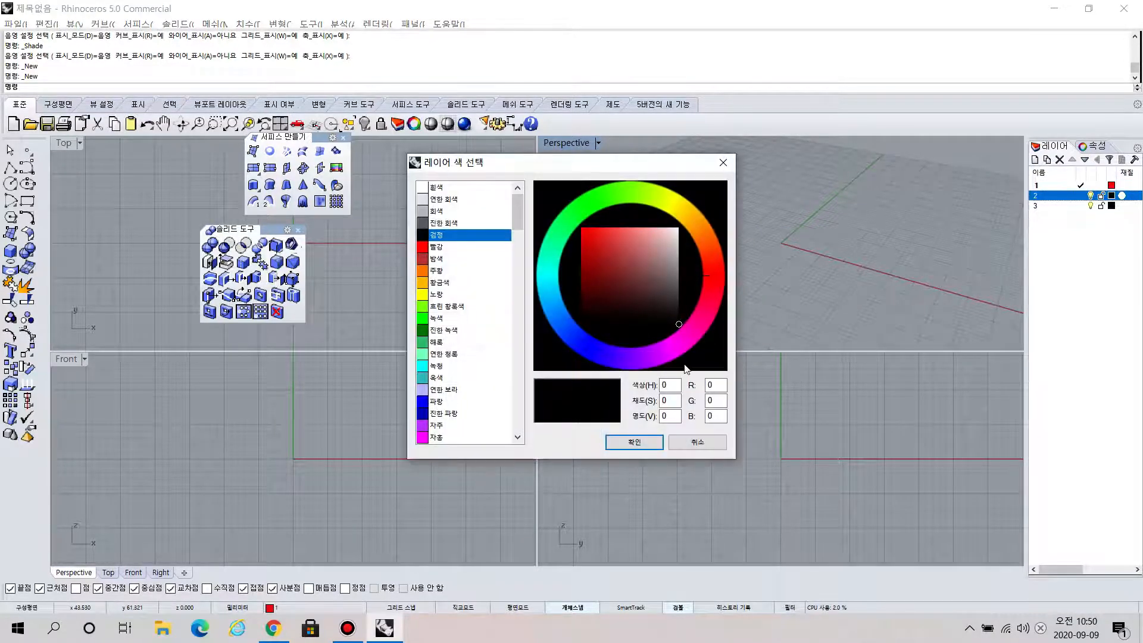
{"action": "left_click", "coordinate": [677, 362]}
{"action": "left_click", "coordinate": [633, 443]}
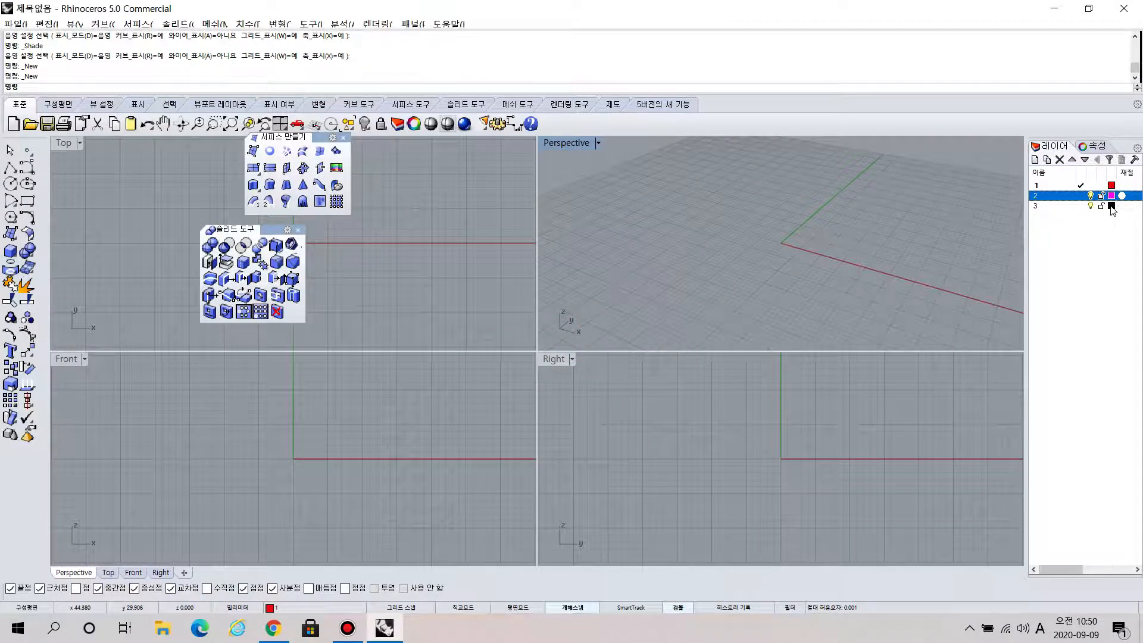
{"action": "left_click", "coordinate": [1112, 207]}
{"action": "left_click", "coordinate": [444, 354]}
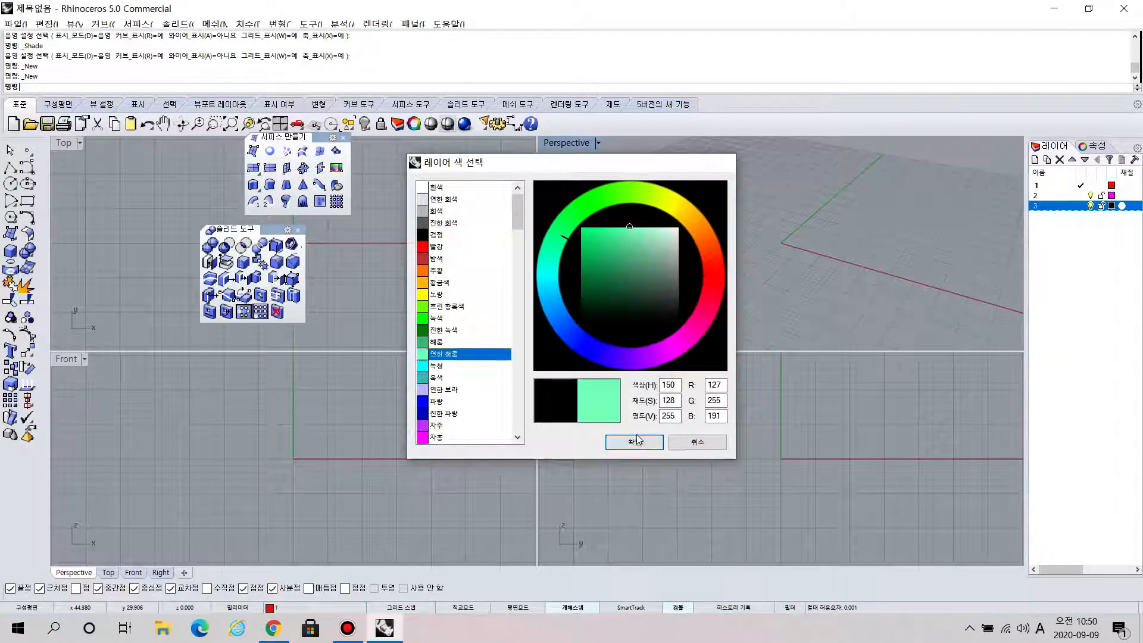
{"action": "left_click", "coordinate": [635, 442]}
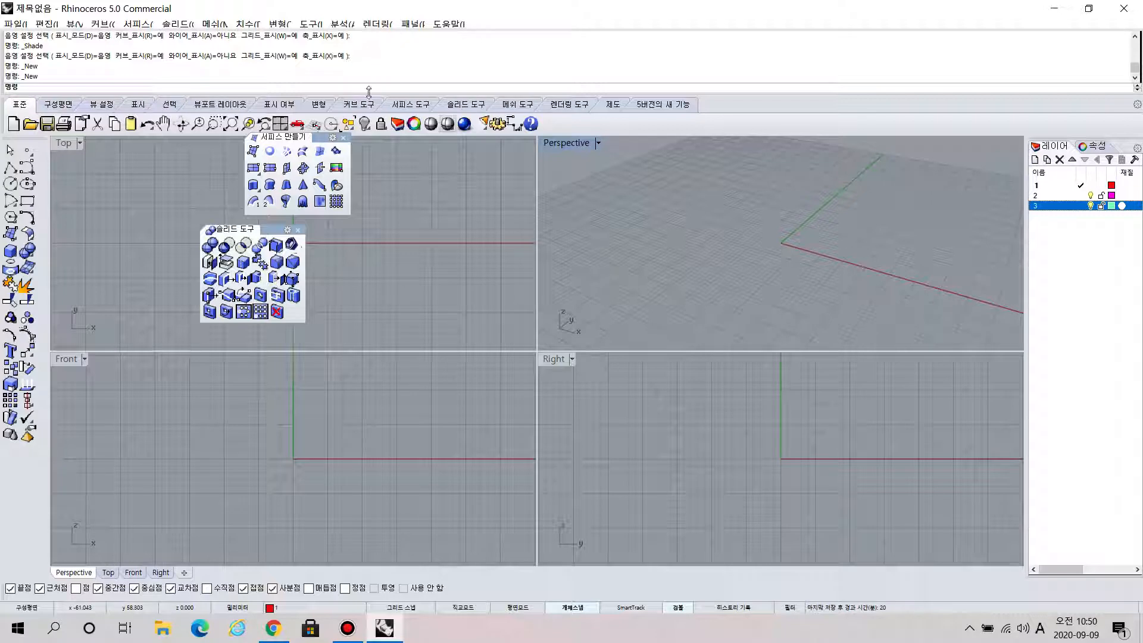
- Close the floating surface and solid tool palettes and detach the solid creation palette (솔리드 만들기) as a floating one
{"action": "left_click", "coordinate": [344, 138]}
{"action": "left_click", "coordinate": [298, 230]}
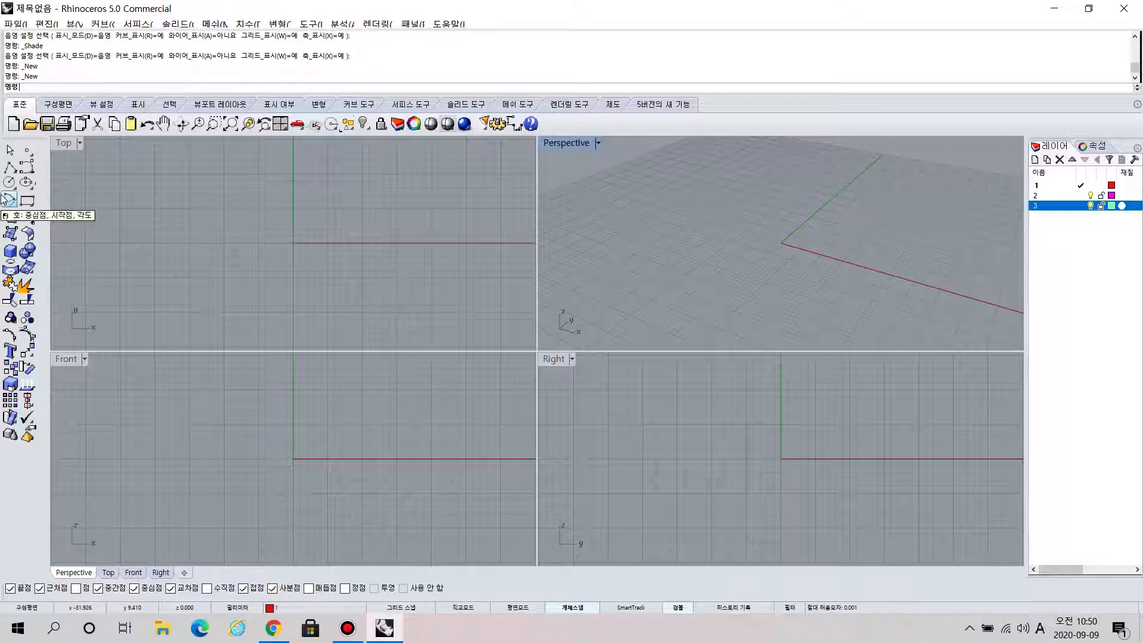
{"action": "left_click", "coordinate": [1080, 189]}
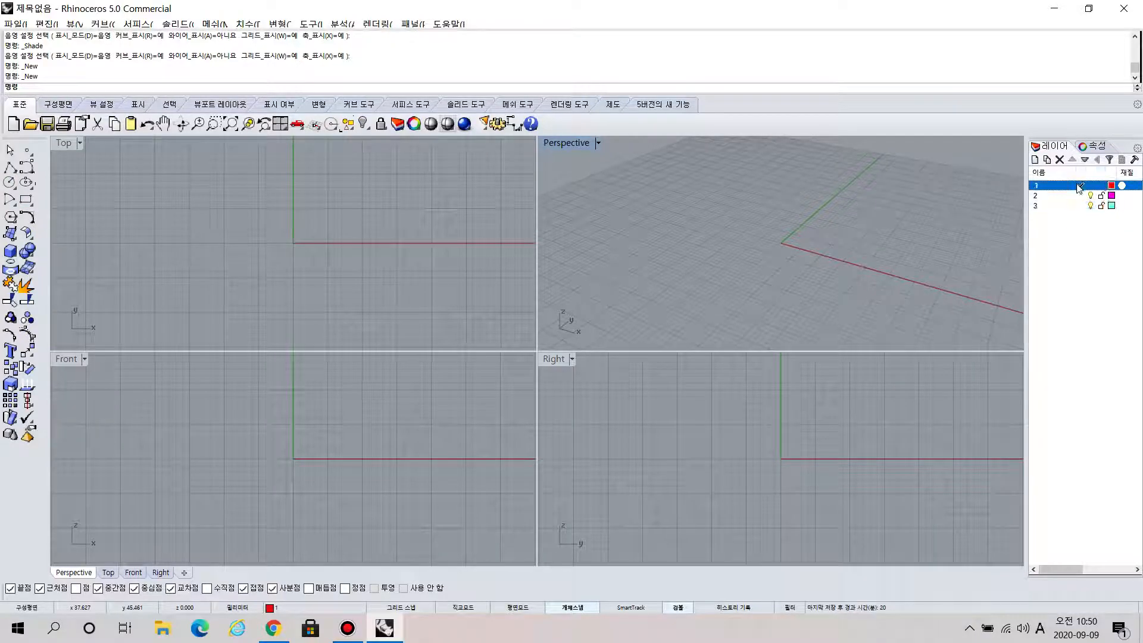
{"action": "left_click", "coordinate": [14, 257]}
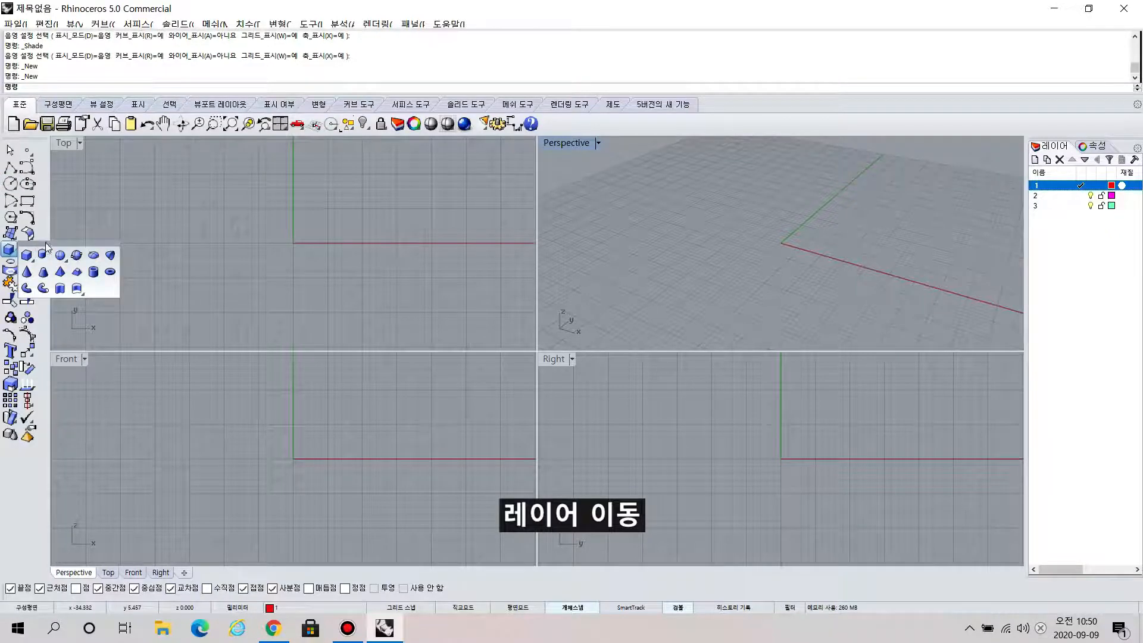
{"action": "left_click_drag", "start_coordinate": [46, 244], "coordinate": [106, 245]}
- Draw a box from the origin on layer 1, about 15 by 10 mm and 18 mm high, with the Perspective view in Shaded mode
{"action": "left_click", "coordinate": [87, 267]}
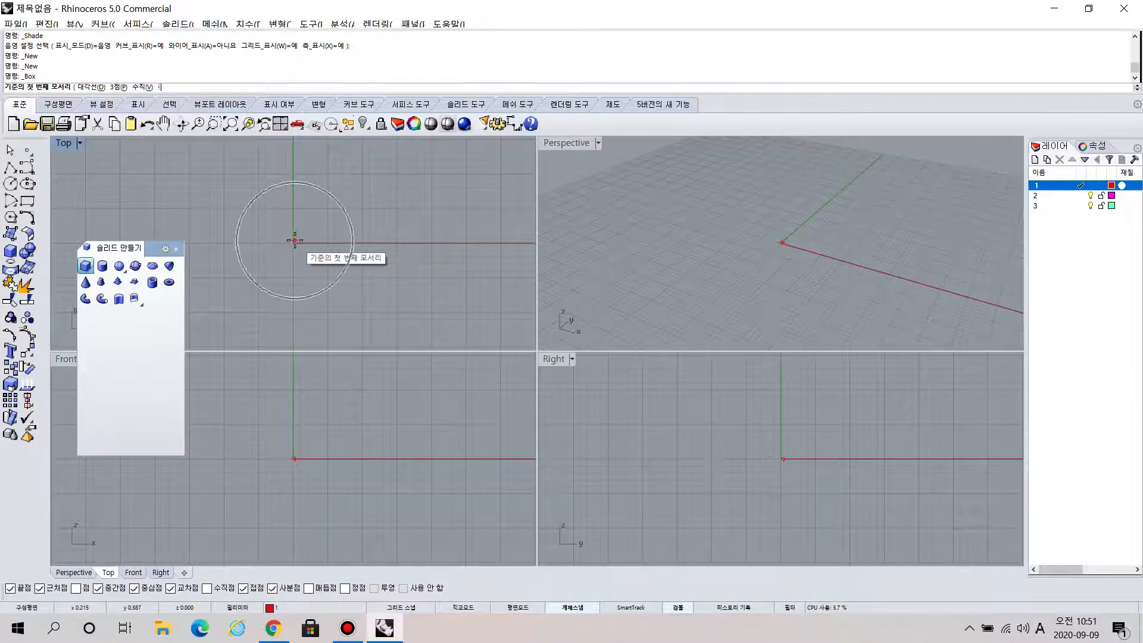
{"action": "type", "text": "0"}
{"action": "key", "text": "Return"}
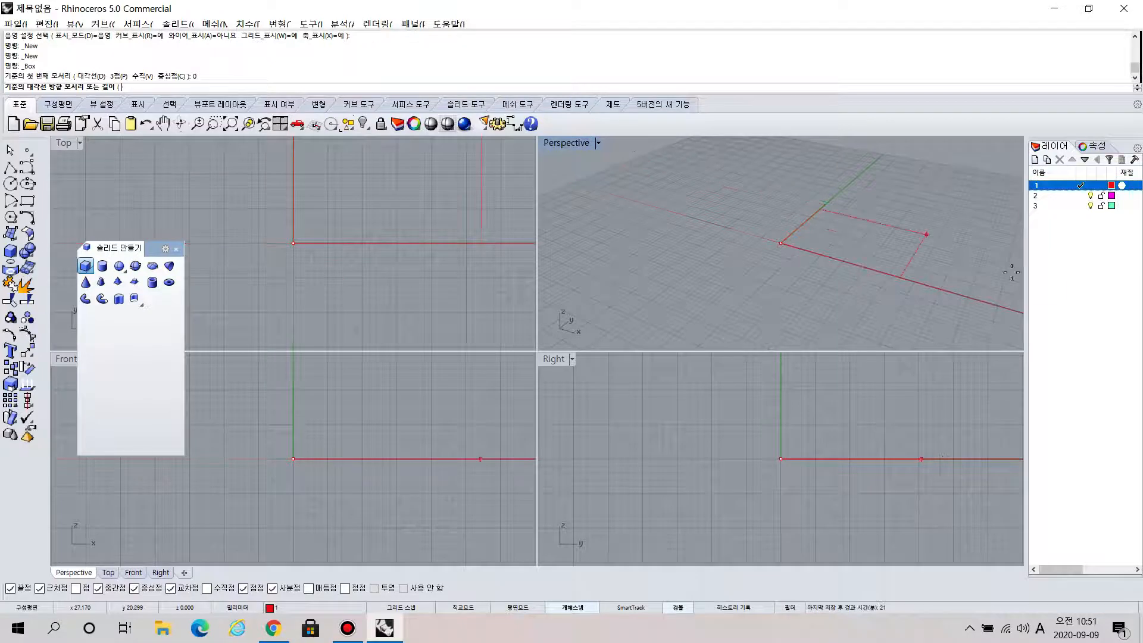
{"action": "left_click", "coordinate": [860, 240]}
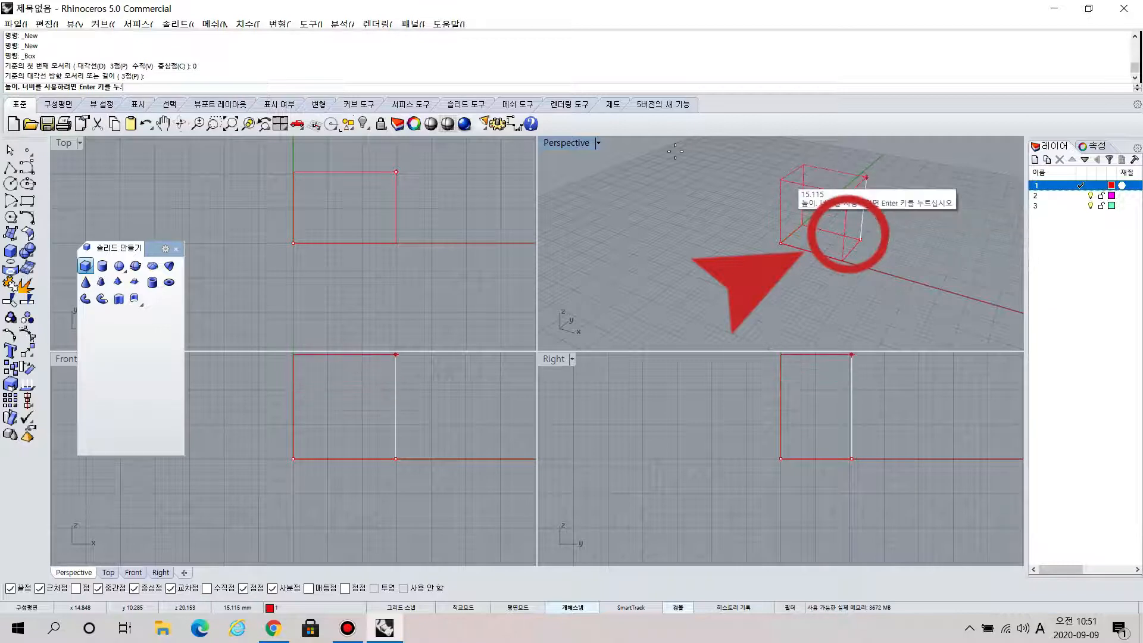
{"action": "left_click", "coordinate": [598, 144]}
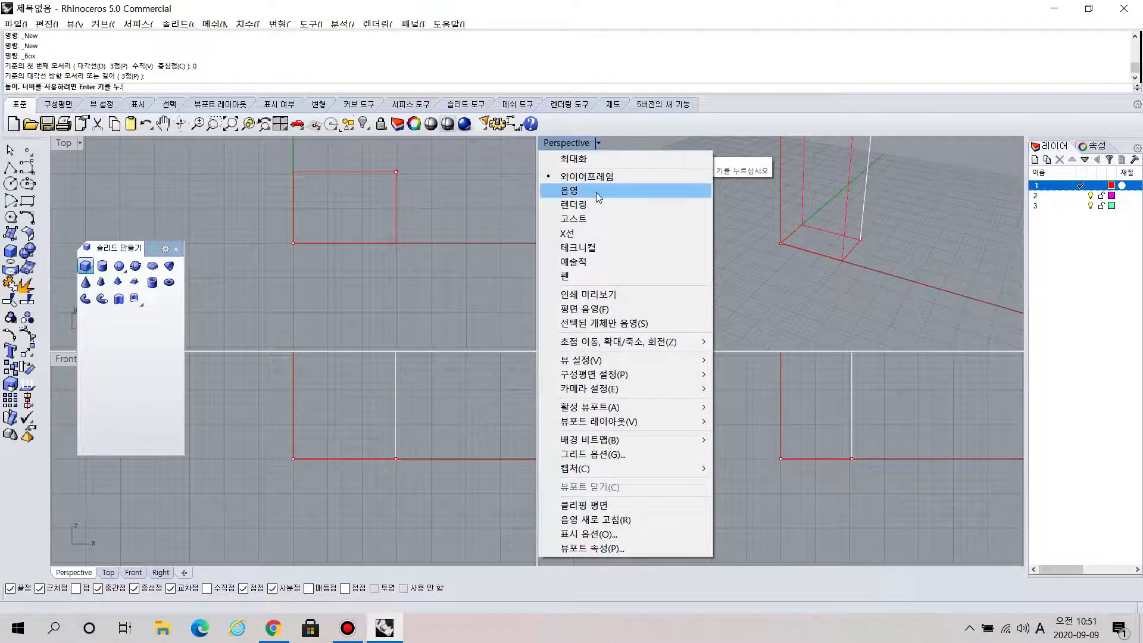
{"action": "left_click", "coordinate": [595, 192]}
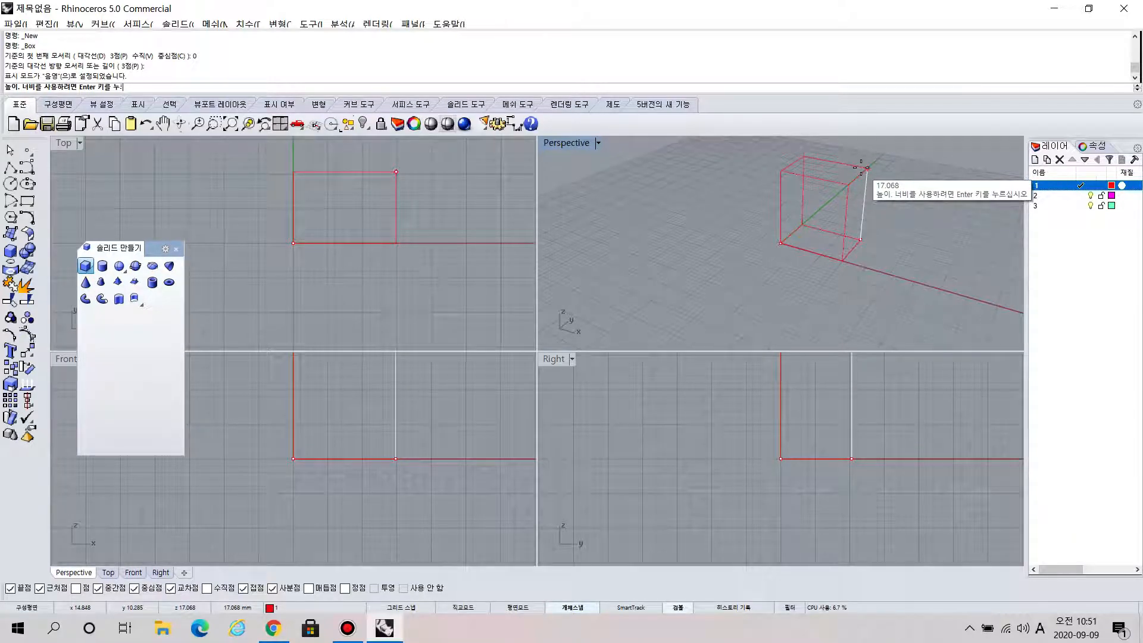
{"action": "left_click", "coordinate": [863, 164]}
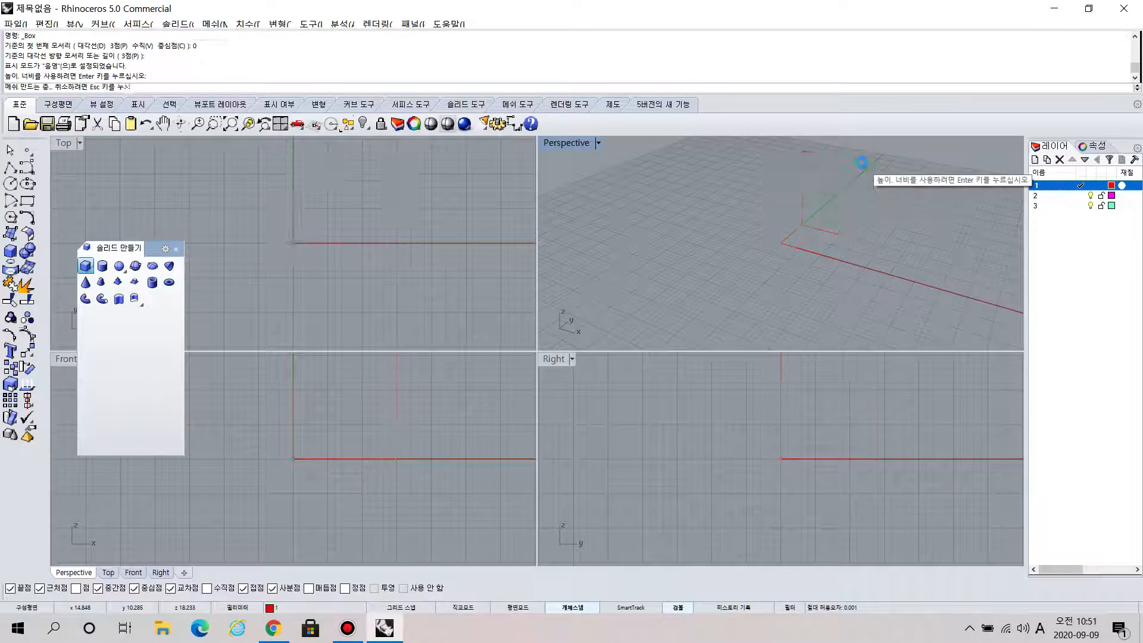
{"action": "left_click", "coordinate": [829, 219]}
- Try duplicating the box along the X axis with the gumball in the Front view, and undo the copy
{"action": "right_click_drag", "start_coordinate": [848, 244], "coordinate": [782, 243]}
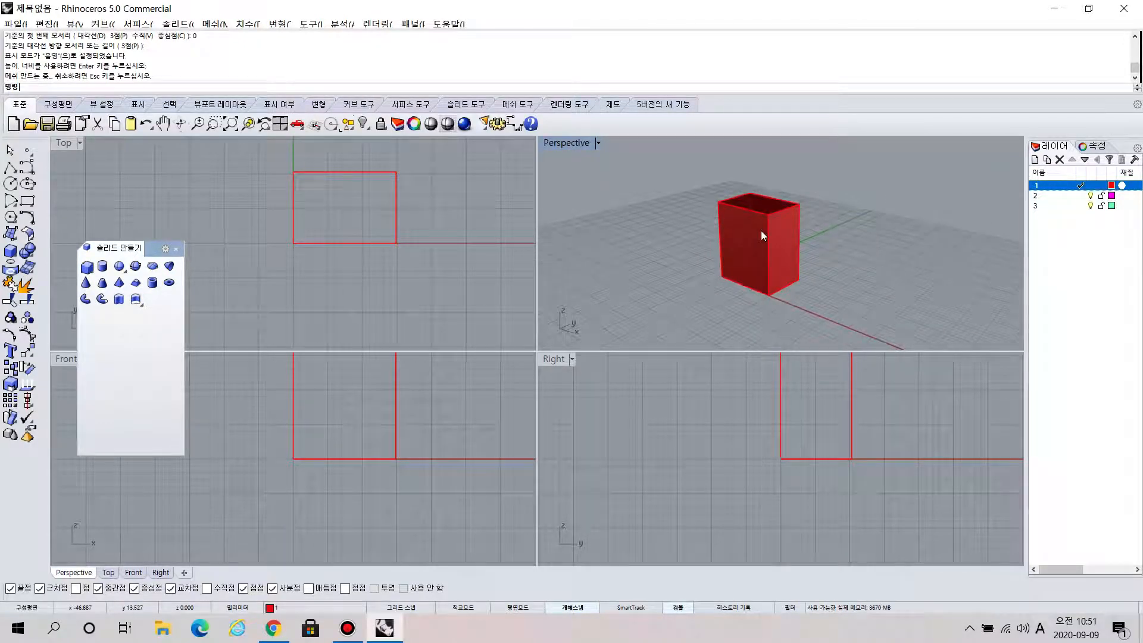
{"action": "left_click", "coordinate": [758, 261]}
{"action": "scroll", "coordinate": [381, 417], "scroll_direction": "down", "scroll_amount": 2}
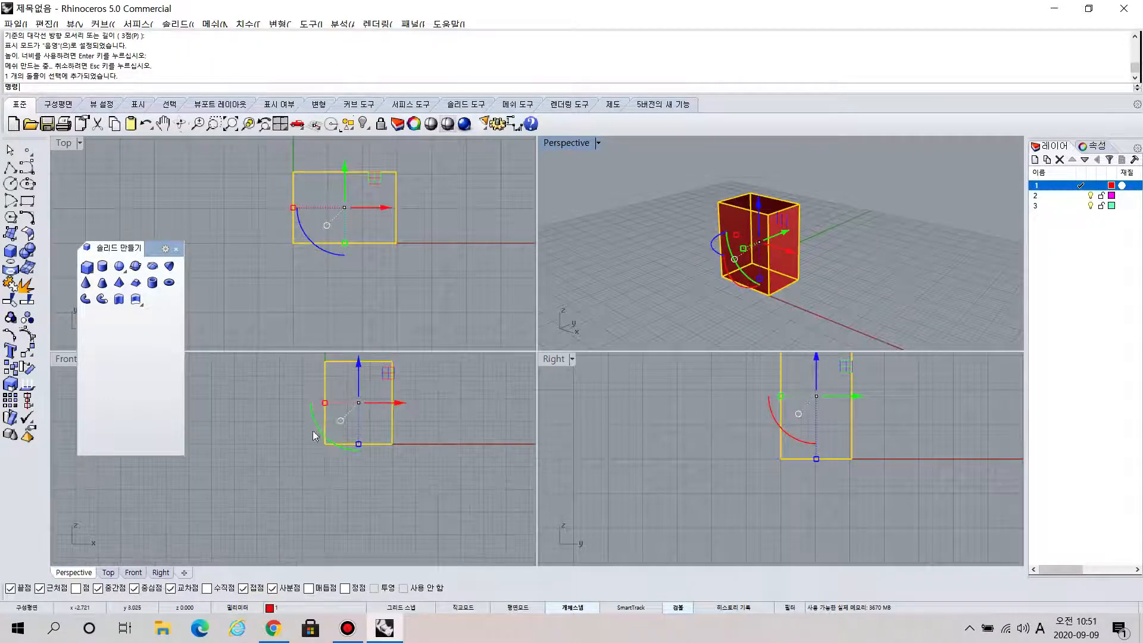
{"action": "right_click_drag", "start_coordinate": [366, 400], "coordinate": [354, 433]}
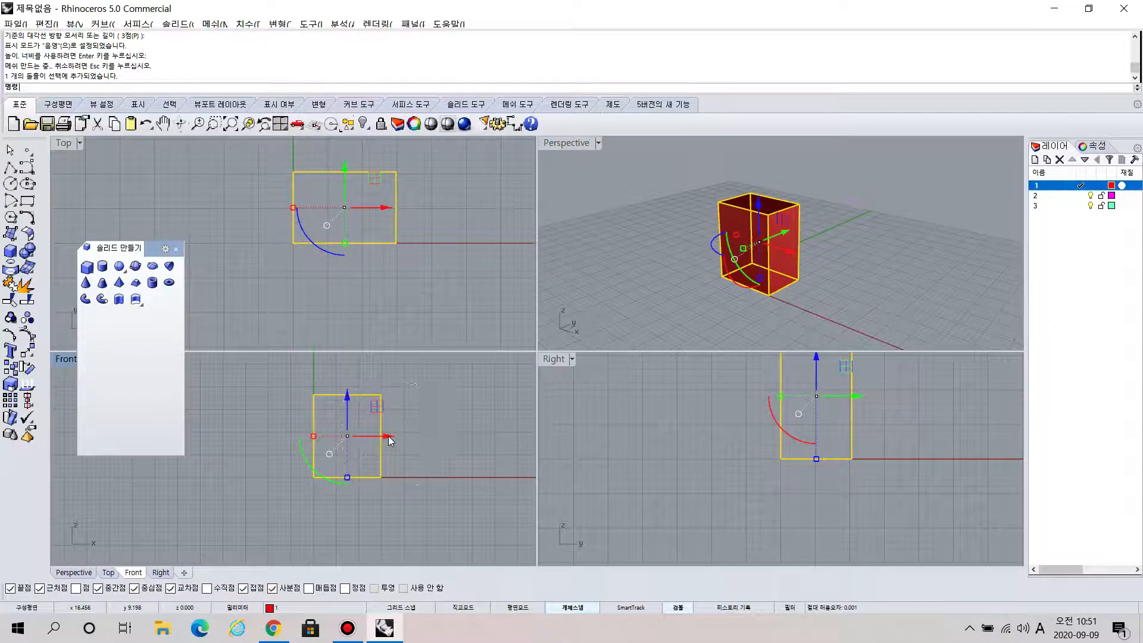
{"action": "left_click_drag", "start_coordinate": [389, 436], "coordinate": [485, 439]}
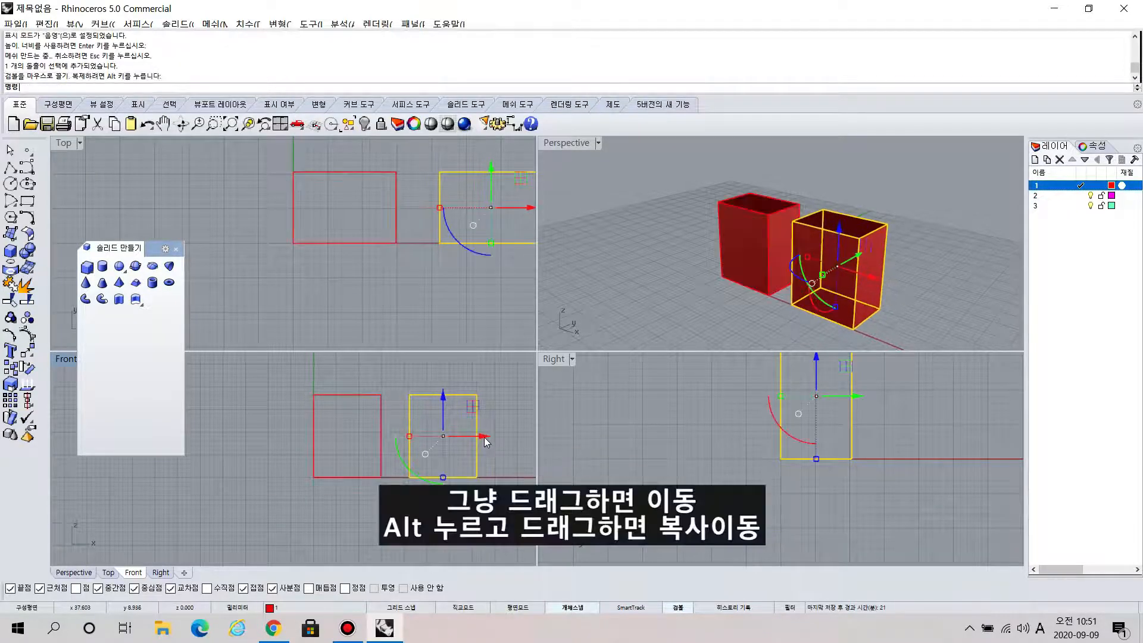
{"action": "key", "text": "ctrl+z"}
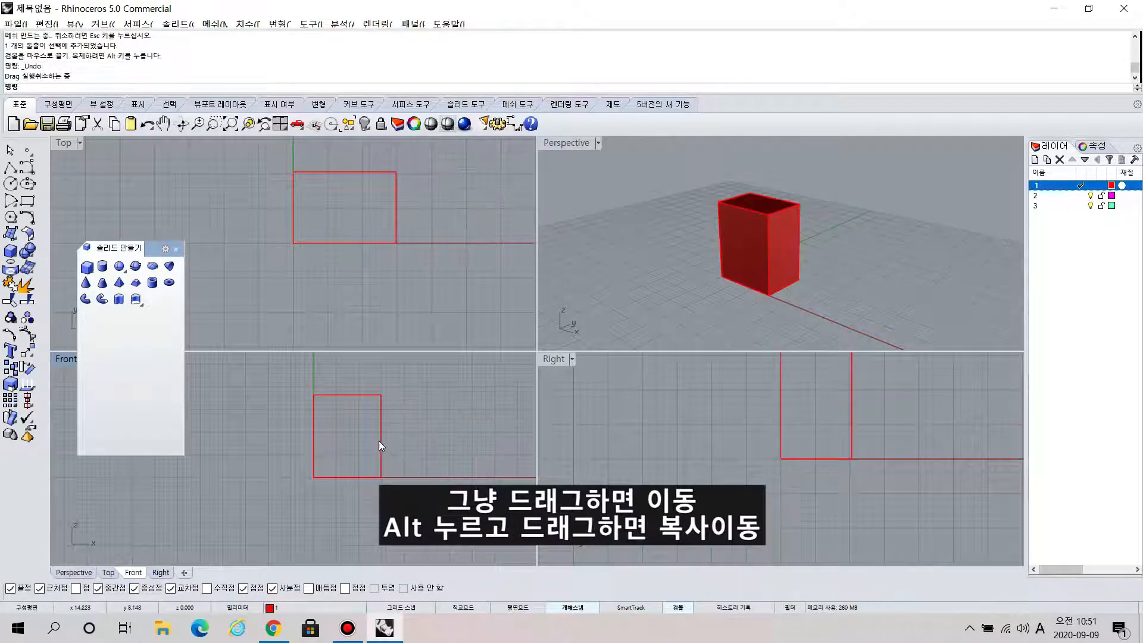
- Copy and paste the box in place, and move the copy along the X axis so it stands beside the original
{"action": "left_click", "coordinate": [381, 441]}
{"action": "key", "text": "ctrl+c"}
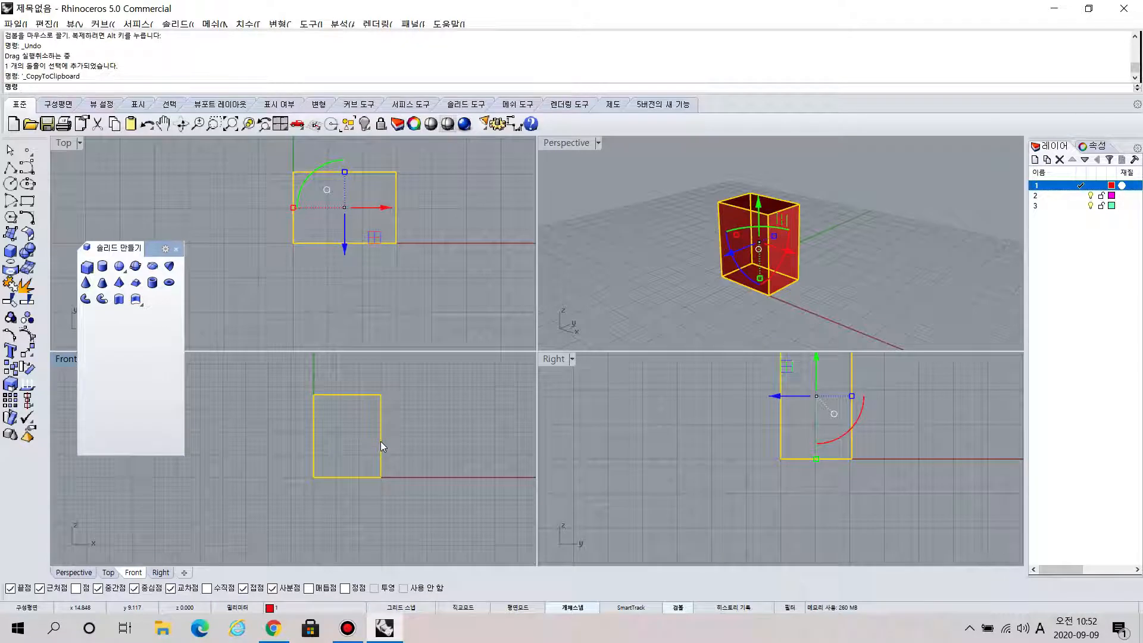
{"action": "key", "text": "ctrl+v"}
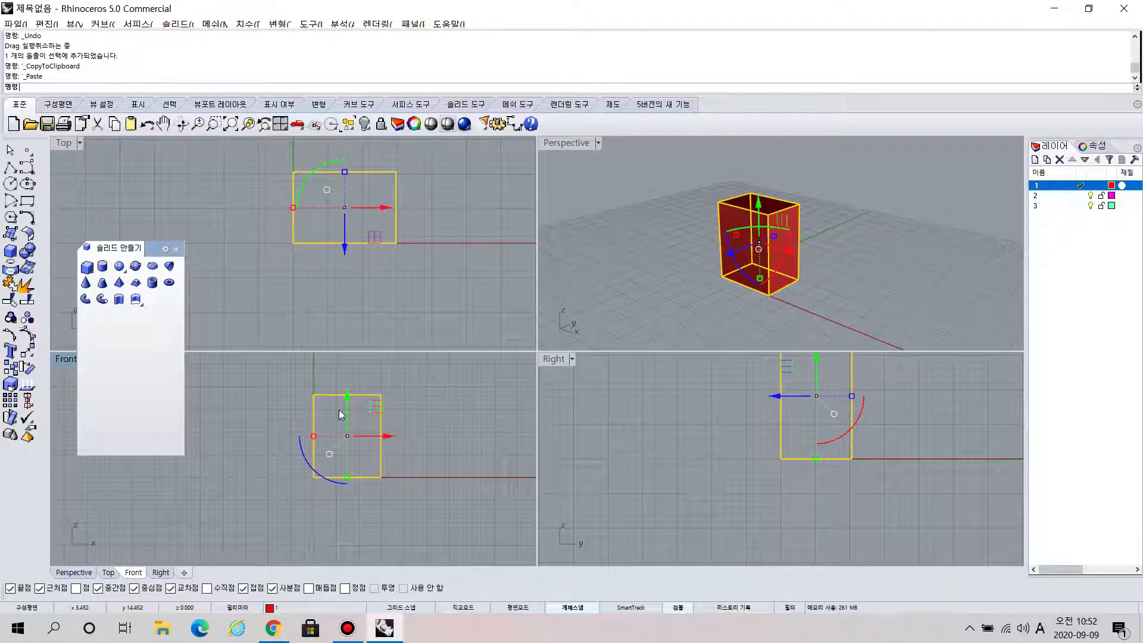
{"action": "left_click_drag", "start_coordinate": [388, 439], "coordinate": [473, 436]}
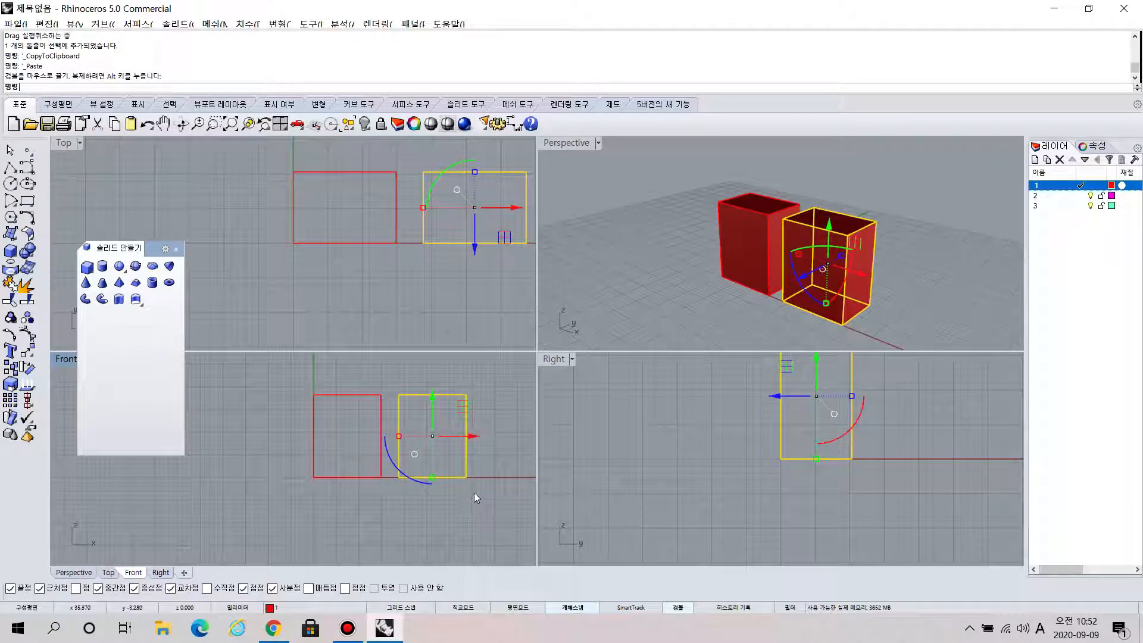
{"action": "left_click", "coordinate": [474, 491]}
- Copy and paste the second box and move the new copy along the X axis to form a row of three boxes
{"action": "scroll", "coordinate": [469, 491], "scroll_direction": "down", "scroll_amount": 1}
{"action": "right_click_drag", "start_coordinate": [484, 476], "coordinate": [429, 470]}
{"action": "left_click", "coordinate": [406, 453]}
{"action": "key", "text": "ctrl+c"}
{"action": "key", "text": "ctrl+v"}
{"action": "left_click_drag", "start_coordinate": [420, 441], "coordinate": [477, 443]}
{"action": "left_click", "coordinate": [475, 503]}
- Move the middle box of the row from layer 1 to layer 2, keeping layer 1 as the current layer
{"action": "right_click_drag", "start_coordinate": [824, 275], "coordinate": [852, 266]}
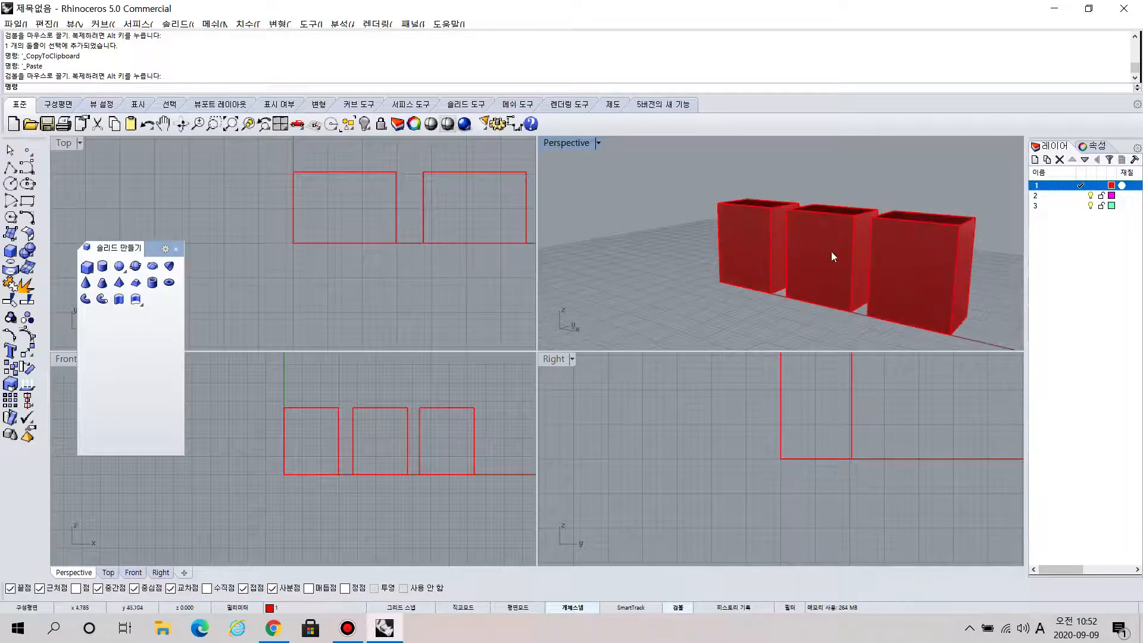
{"action": "left_click", "coordinate": [831, 256]}
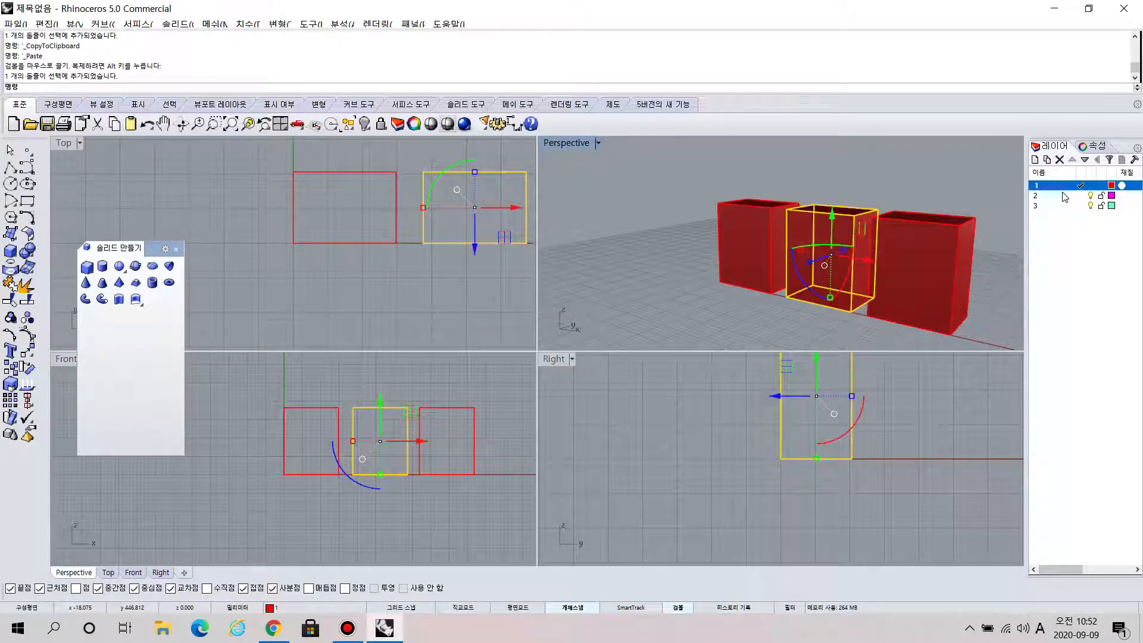
{"action": "left_click", "coordinate": [924, 264]}
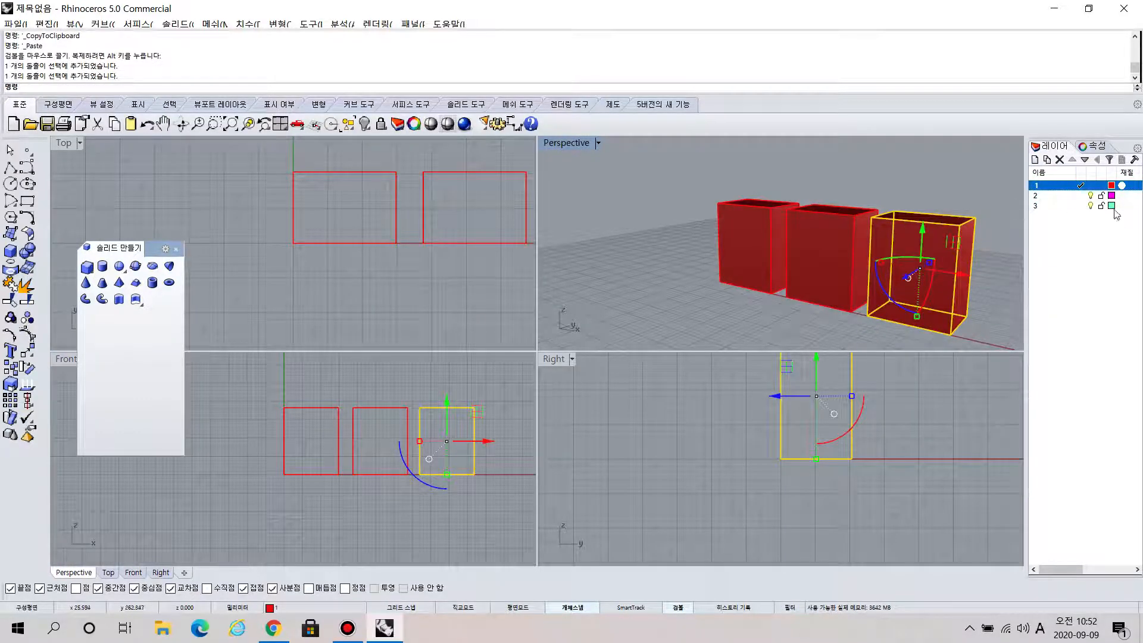
{"action": "left_click", "coordinate": [838, 256]}
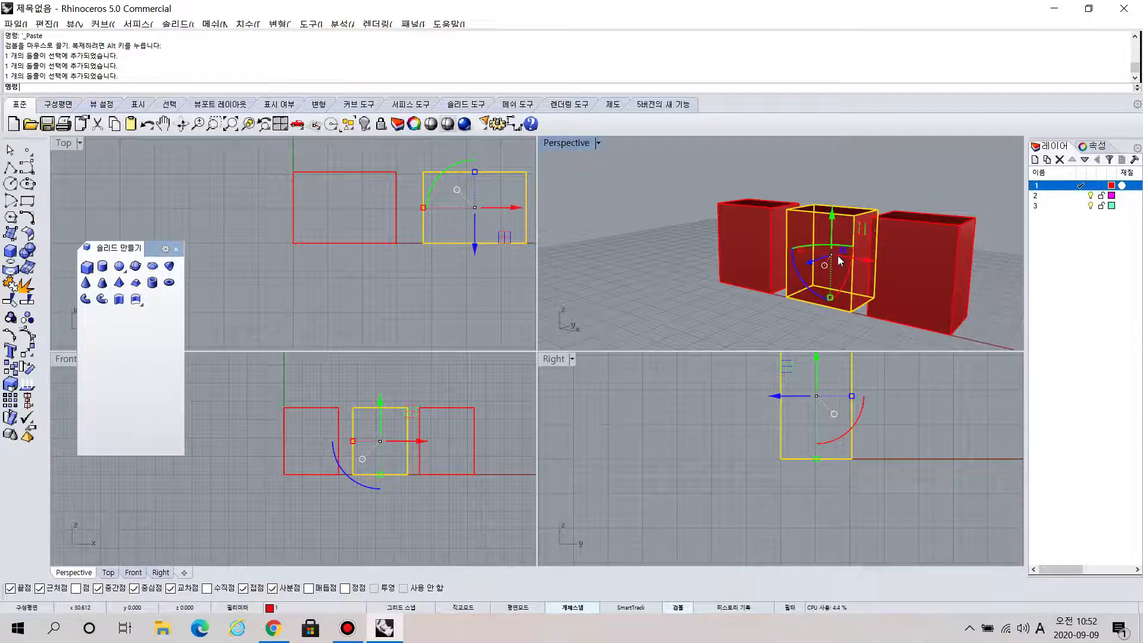
{"action": "left_click", "coordinate": [1071, 197]}
{"action": "right_click", "coordinate": [1070, 197]}
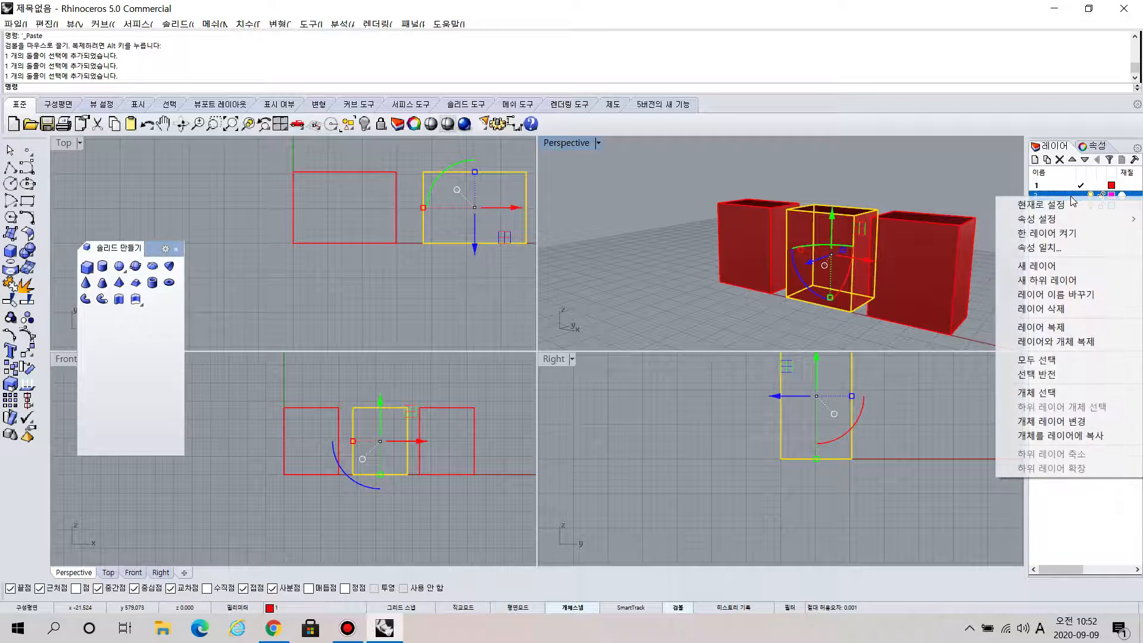
{"action": "left_click", "coordinate": [1071, 423]}
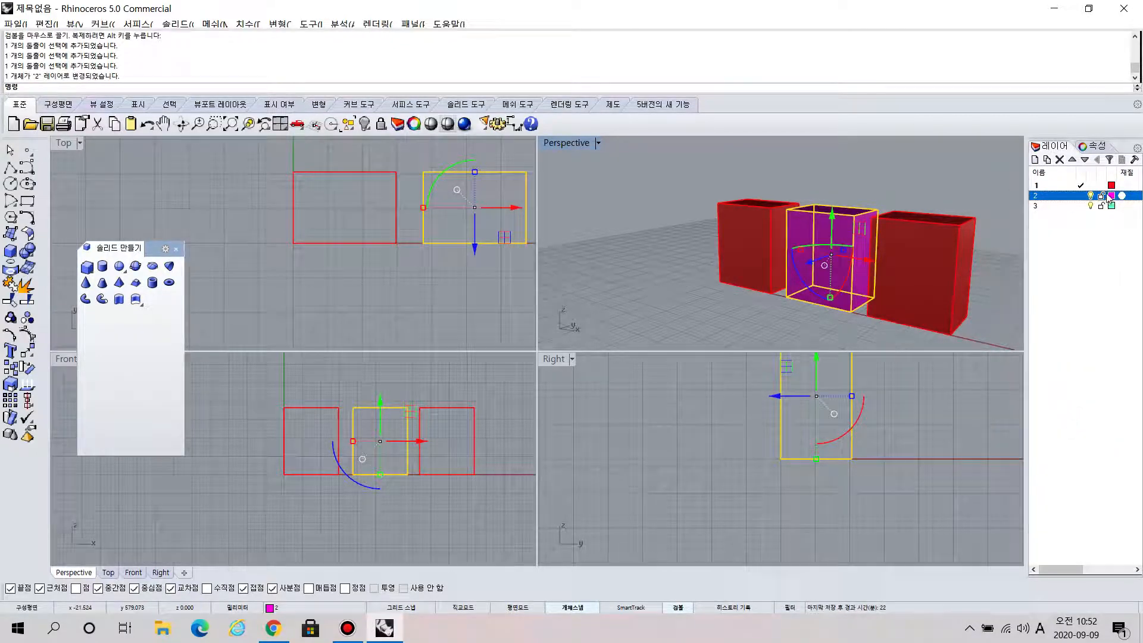
{"action": "left_click", "coordinate": [1081, 187]}
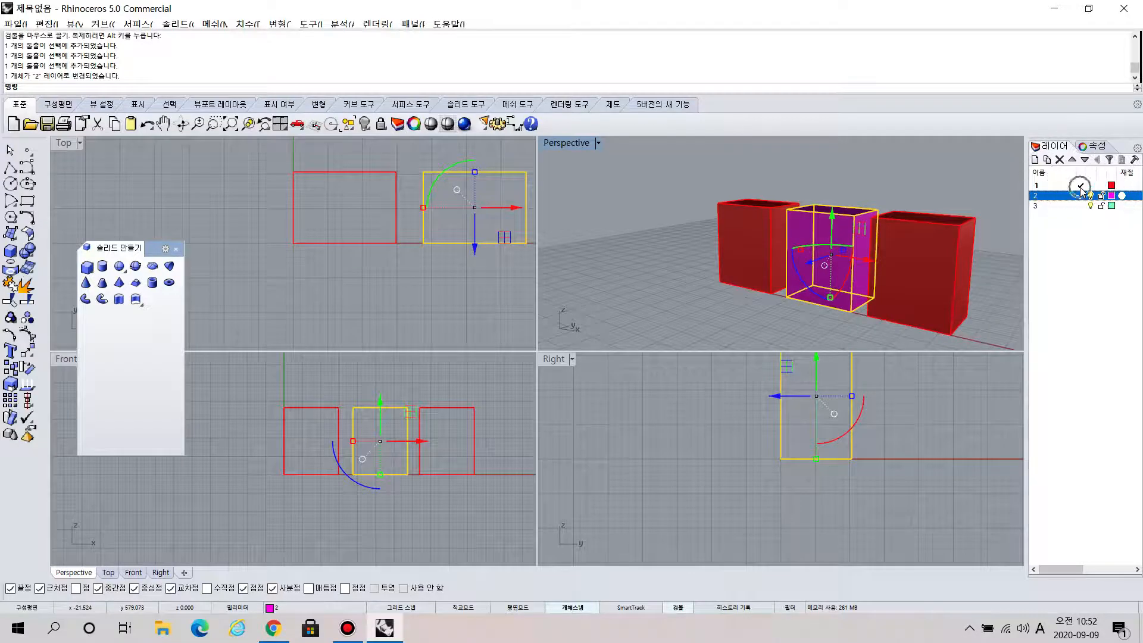
- Move the third box of the row to layer 3 and deselect it
{"action": "left_click", "coordinate": [916, 257]}
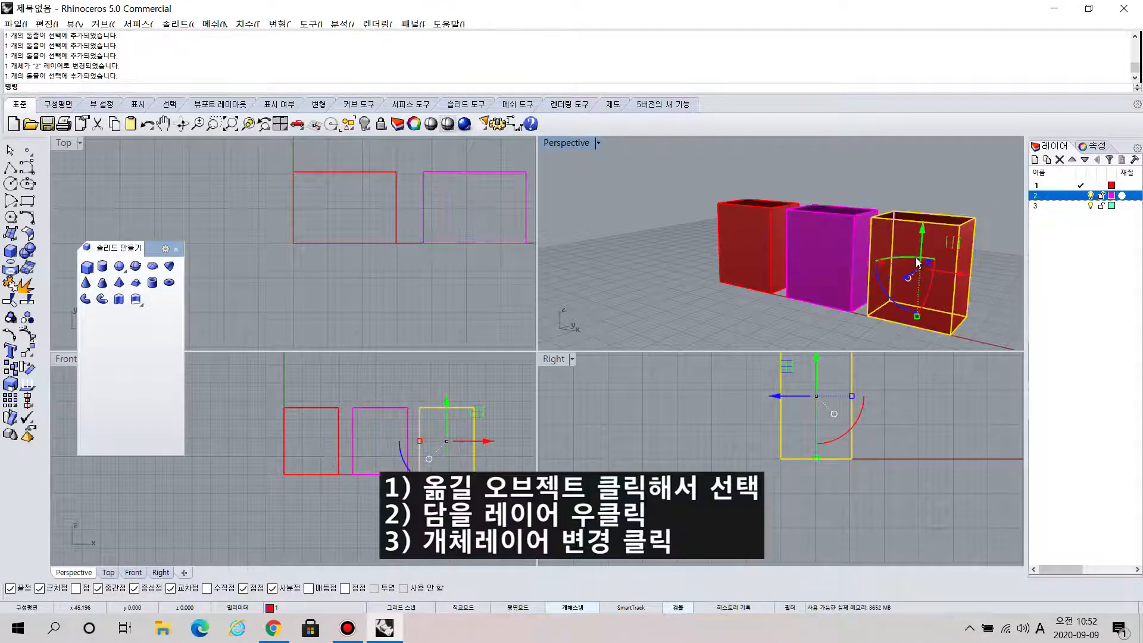
{"action": "key", "text": "ctrl"}
{"action": "key", "text": "ctrl"}
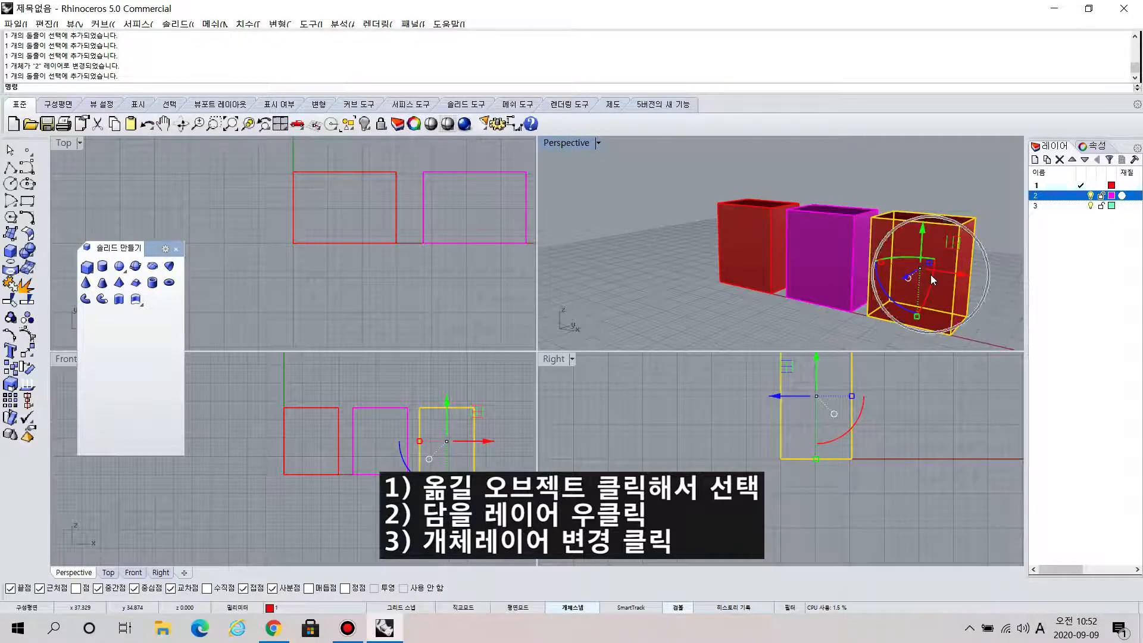
{"action": "right_click", "coordinate": [1085, 207]}
{"action": "key", "text": "ctrl"}
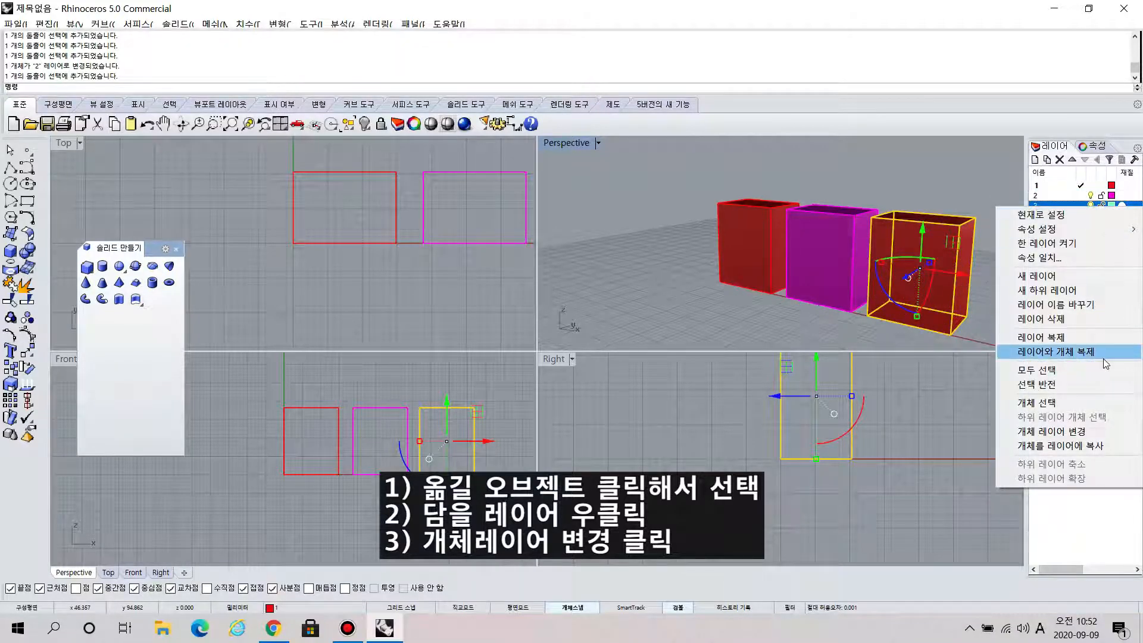
{"action": "left_click", "coordinate": [1111, 430]}
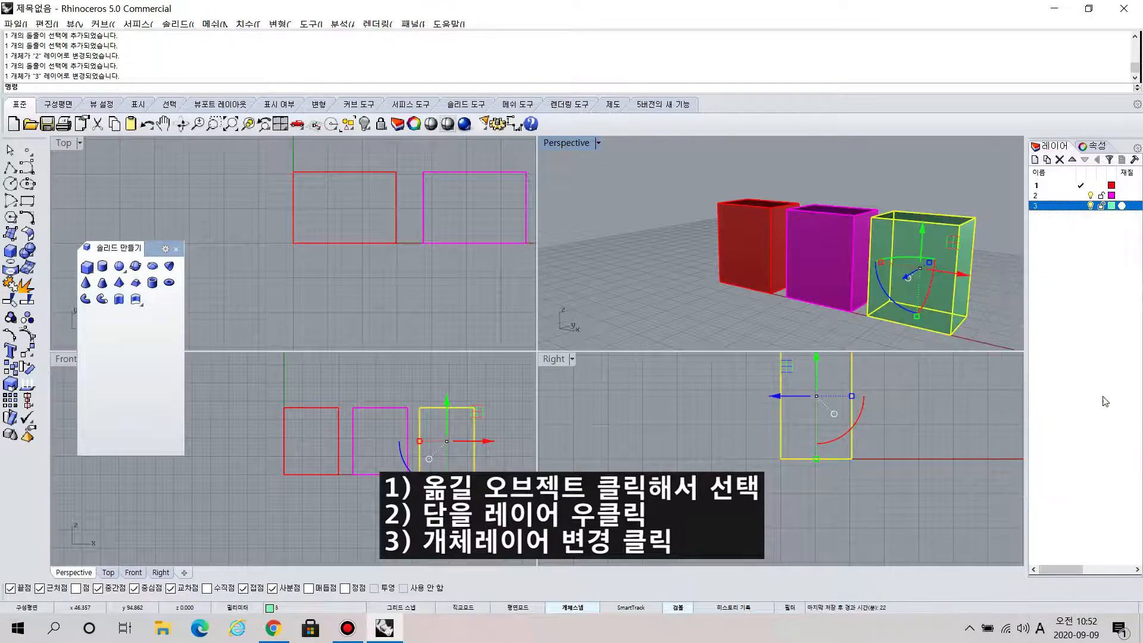
{"action": "left_click", "coordinate": [1006, 287]}
- Hide layer 2 and show it again, and do the same with layer 3
{"action": "mouse_move", "coordinate": [948, 303]}
{"action": "right_mouse_down"}
{"action": "mouse_move", "coordinate": [990, 224]}
{"action": "mouse_move", "coordinate": [958, 267]}
{"action": "mouse_move", "coordinate": [949, 324]}
{"action": "right_mouse_up"}
{"action": "left_click", "coordinate": [1089, 196]}
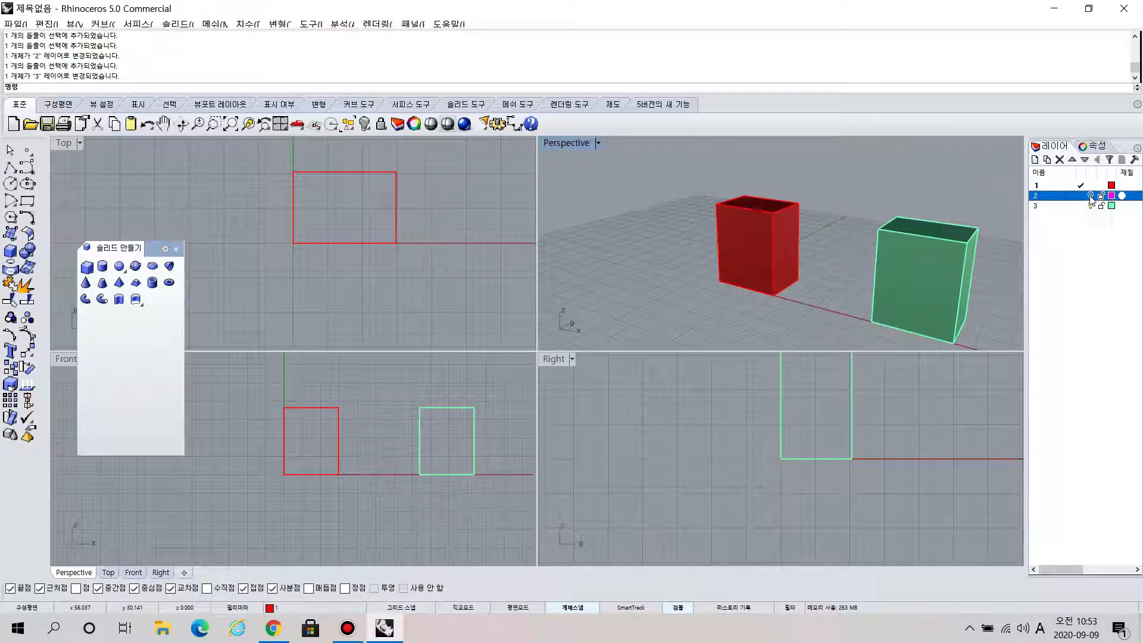
{"action": "left_click", "coordinate": [1091, 196]}
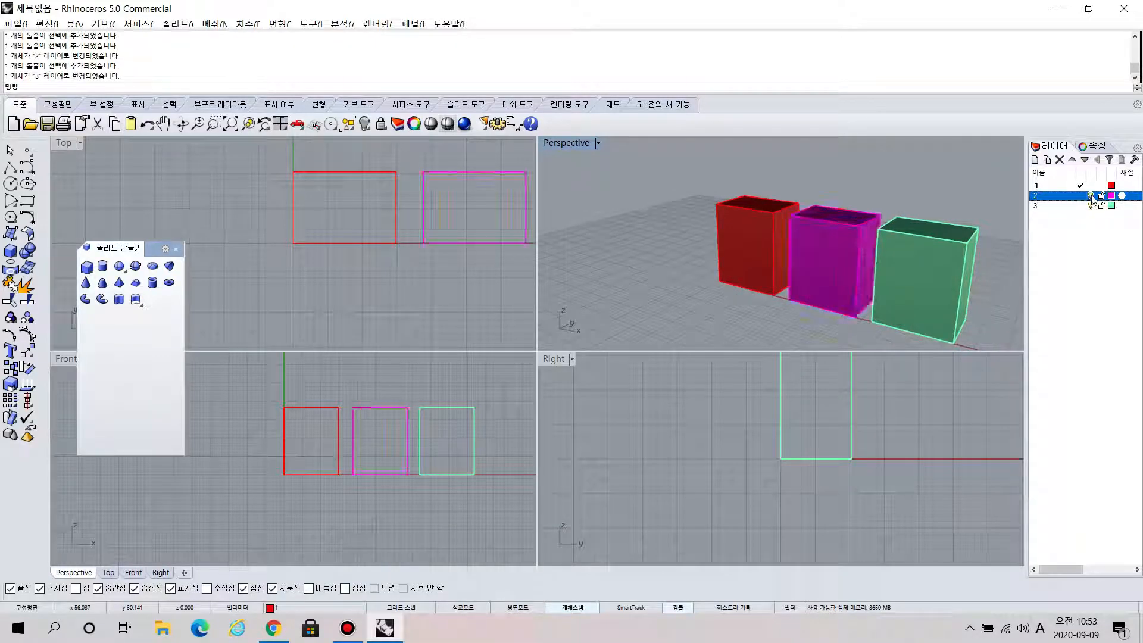
{"action": "left_click", "coordinate": [1092, 206]}
{"action": "left_click", "coordinate": [1091, 205]}
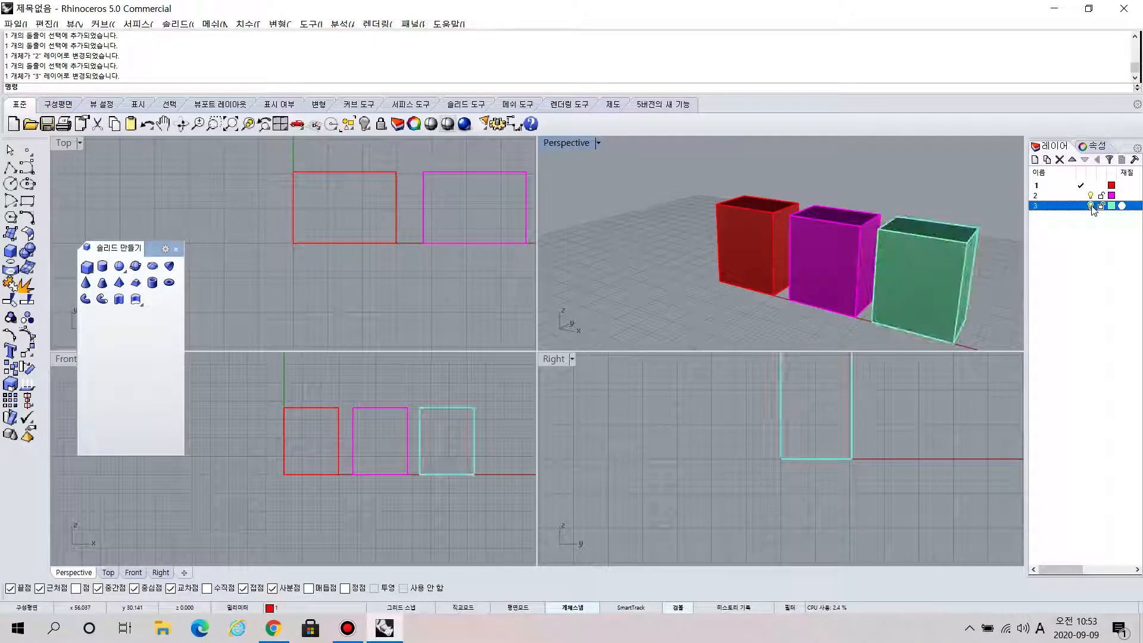
- Examine the three coloured boxes from several angles in the Perspective view and compare them with the Top and Right views
{"action": "scroll", "coordinate": [809, 388], "scroll_direction": "down", "scroll_amount": 1}
{"action": "right_click_drag", "start_coordinate": [906, 256], "coordinate": [824, 231]}
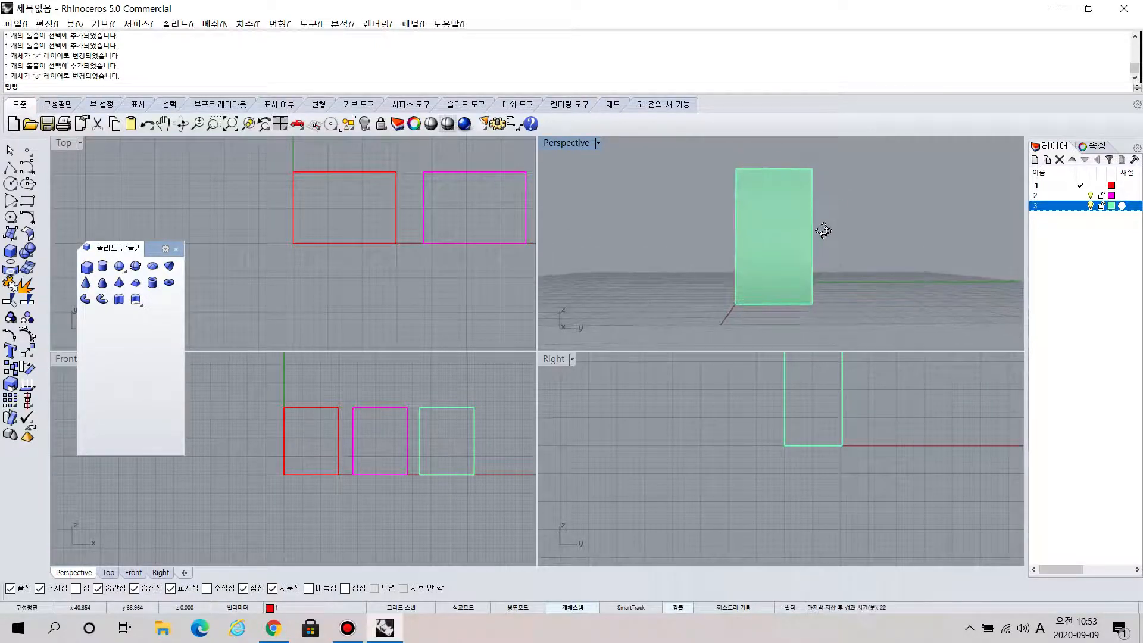
{"action": "right_click_drag", "start_coordinate": [841, 399], "coordinate": [835, 453]}
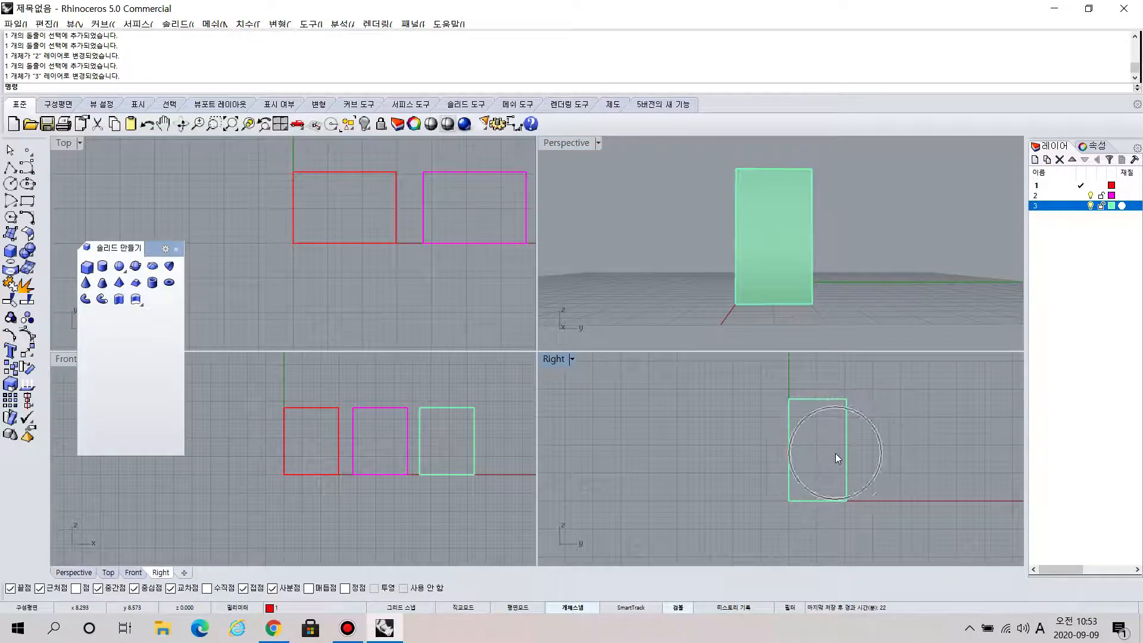
{"action": "mouse_move", "coordinate": [798, 232]}
{"action": "right_mouse_down"}
{"action": "mouse_move", "coordinate": [811, 240]}
{"action": "mouse_move", "coordinate": [778, 238]}
{"action": "mouse_move", "coordinate": [792, 238]}
{"action": "right_mouse_up"}
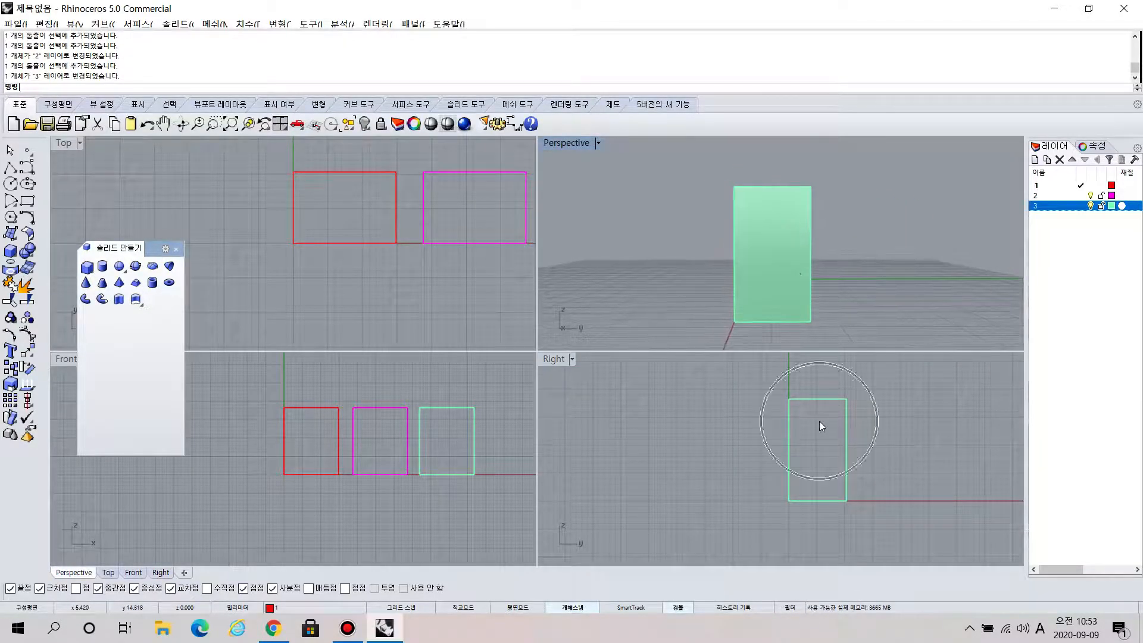
{"action": "right_click_drag", "start_coordinate": [714, 311], "coordinate": [840, 298]}
{"action": "right_click_drag", "start_coordinate": [463, 236], "coordinate": [314, 241]}
{"action": "right_click_drag", "start_coordinate": [807, 270], "coordinate": [859, 180]}
{"action": "right_click_drag", "start_coordinate": [395, 266], "coordinate": [386, 301]}
{"action": "right_click_drag", "start_coordinate": [784, 318], "coordinate": [885, 293]}
- Draw a large vertical tube in front of the boxes, snapping its radius and height to corners of the red box
{"action": "key", "text": "ctrl+v"}
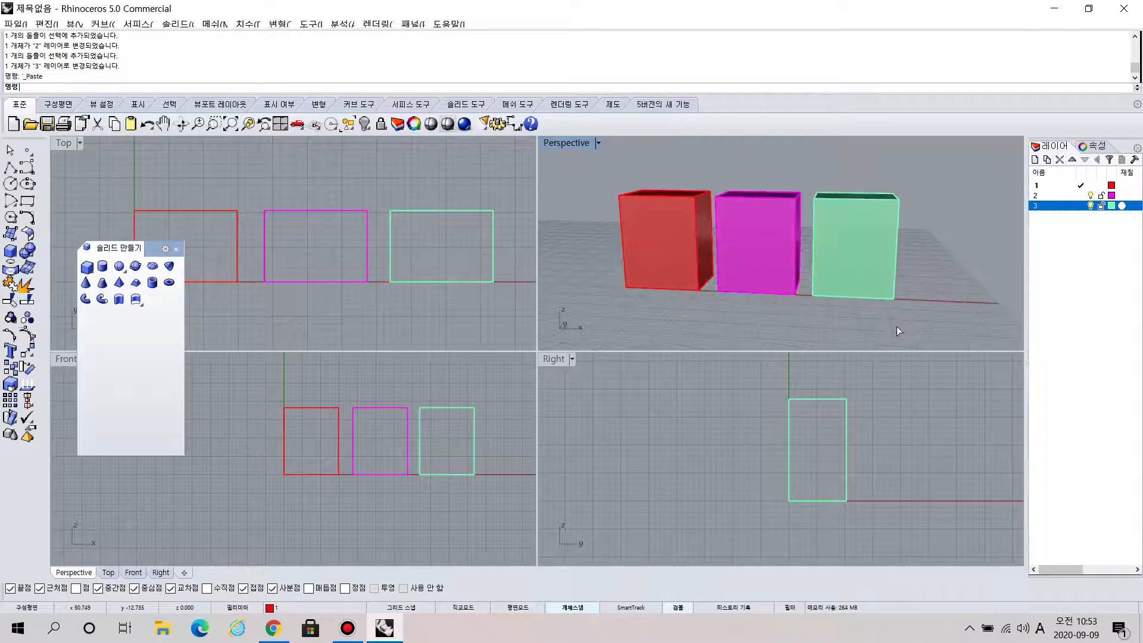
{"action": "key", "text": "Delete"}
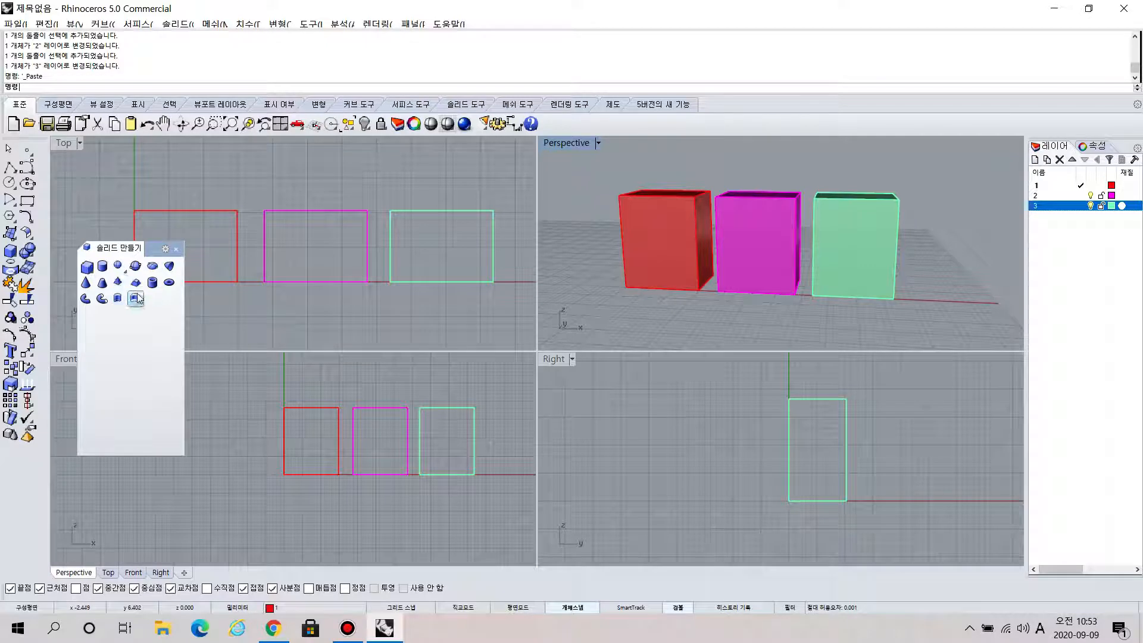
{"action": "left_click", "coordinate": [156, 287]}
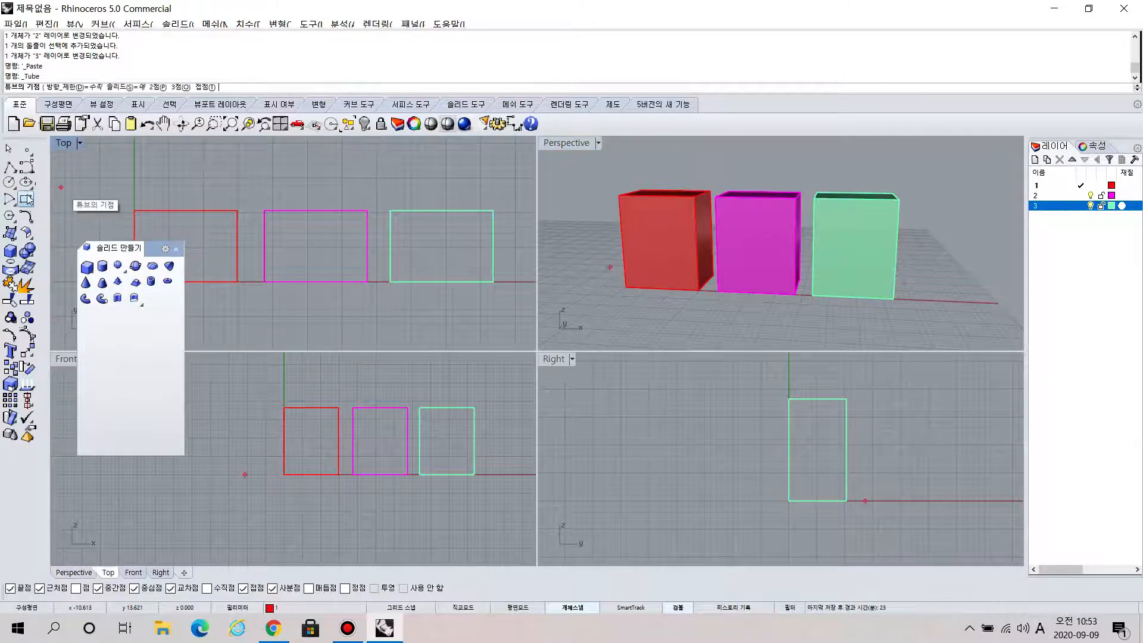
{"action": "left_click", "coordinate": [684, 495]}
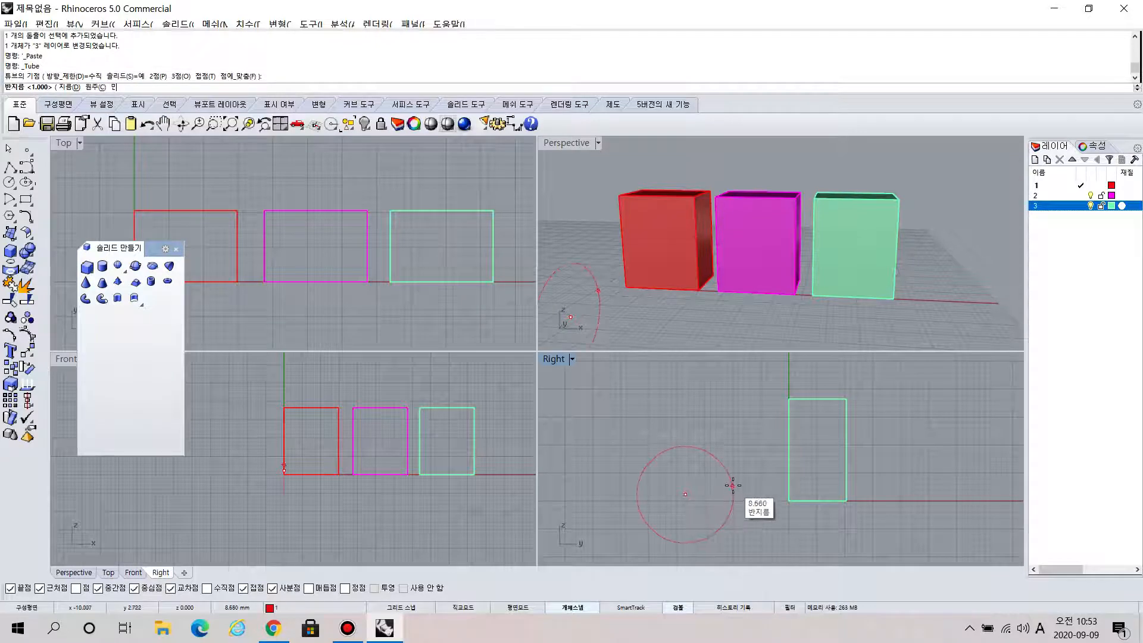
{"action": "left_click", "coordinate": [626, 317]}
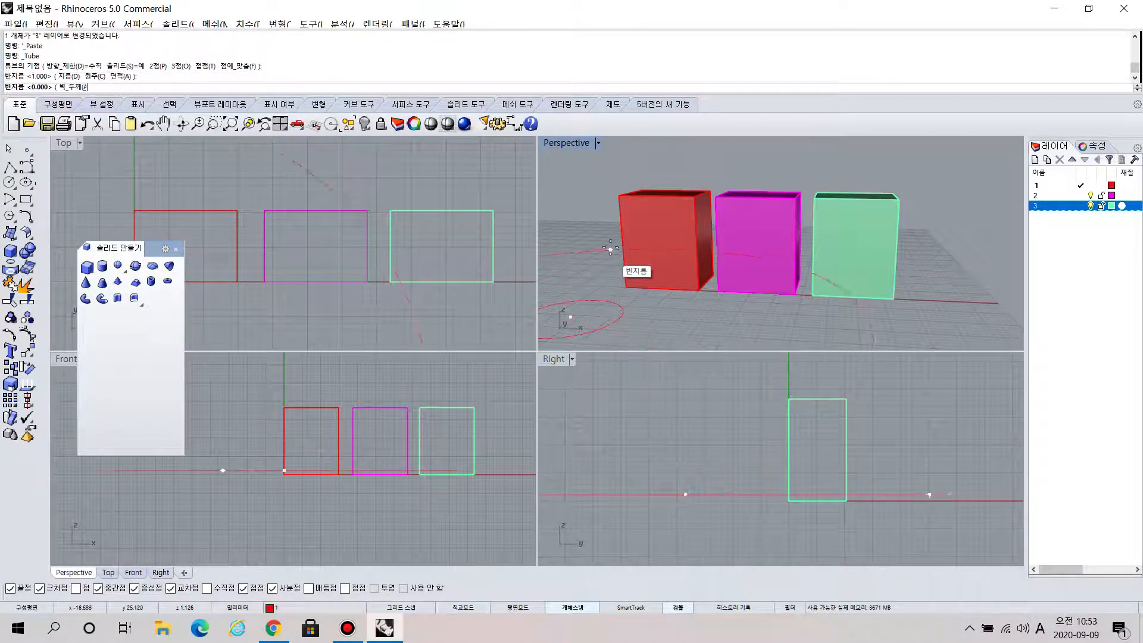
{"action": "left_click", "coordinate": [623, 283]}
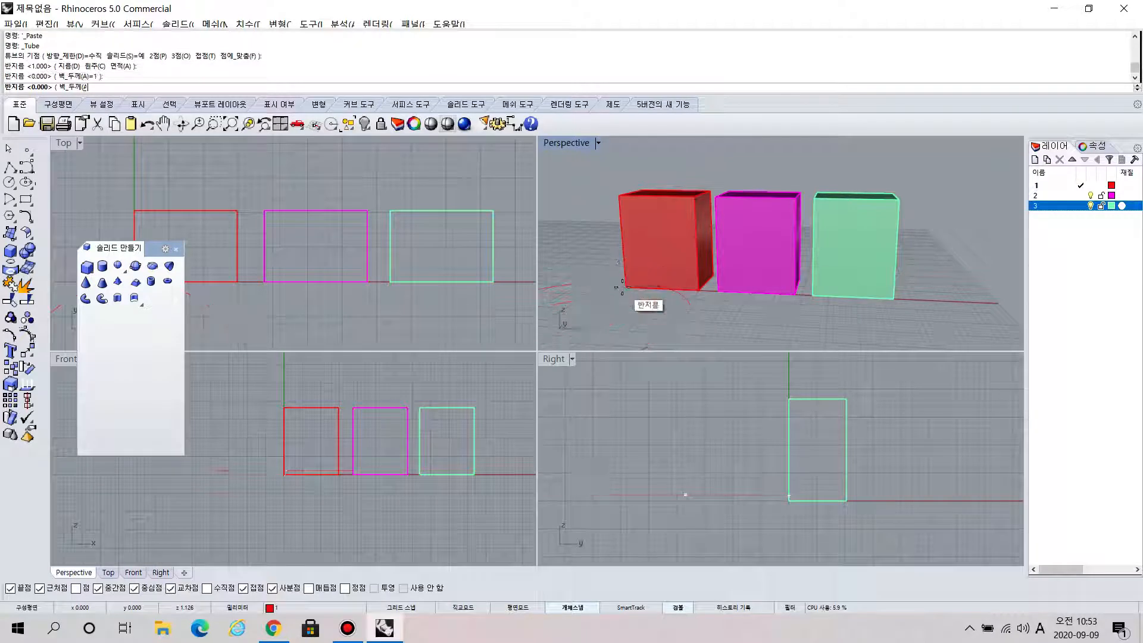
{"action": "left_click", "coordinate": [619, 197]}
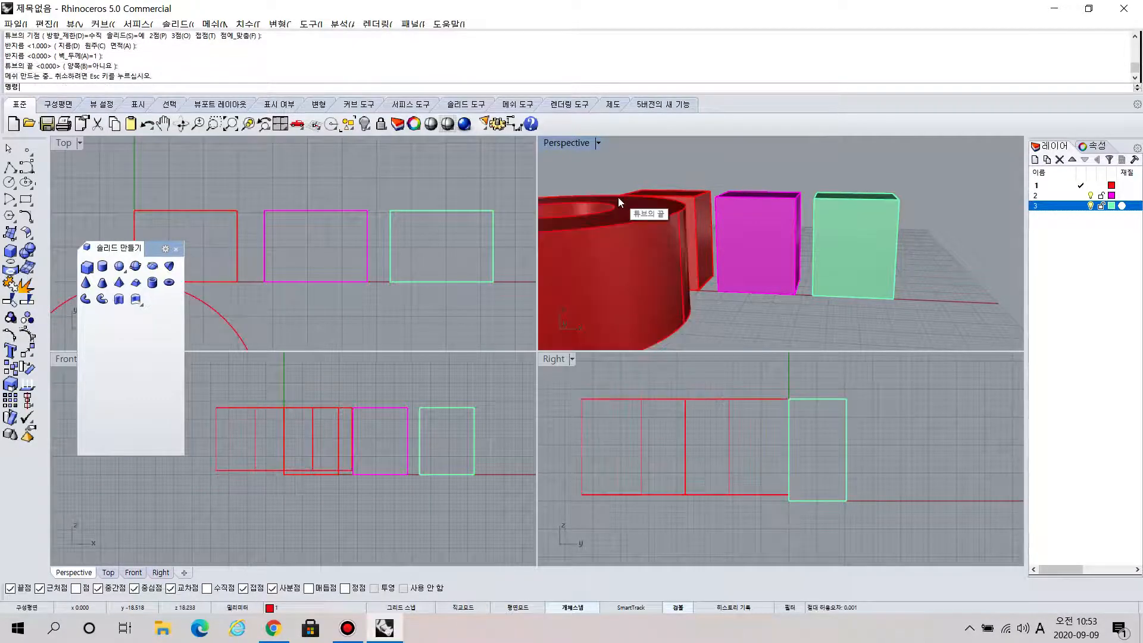
- Move the tube in the negative X direction so it stands clear of the red box, and deselect it
{"action": "left_click", "coordinate": [632, 244]}
{"action": "scroll", "coordinate": [659, 265], "scroll_direction": "down", "scroll_amount": 2}
{"action": "scroll", "coordinate": [659, 265], "scroll_direction": "down", "scroll_amount": 3}
{"action": "right_click_drag", "start_coordinate": [677, 293], "coordinate": [728, 294]}
{"action": "left_click_drag", "start_coordinate": [695, 278], "coordinate": [638, 280]}
{"action": "key", "text": "Escape"}
{"action": "right_click_drag", "start_coordinate": [702, 255], "coordinate": [759, 278]}
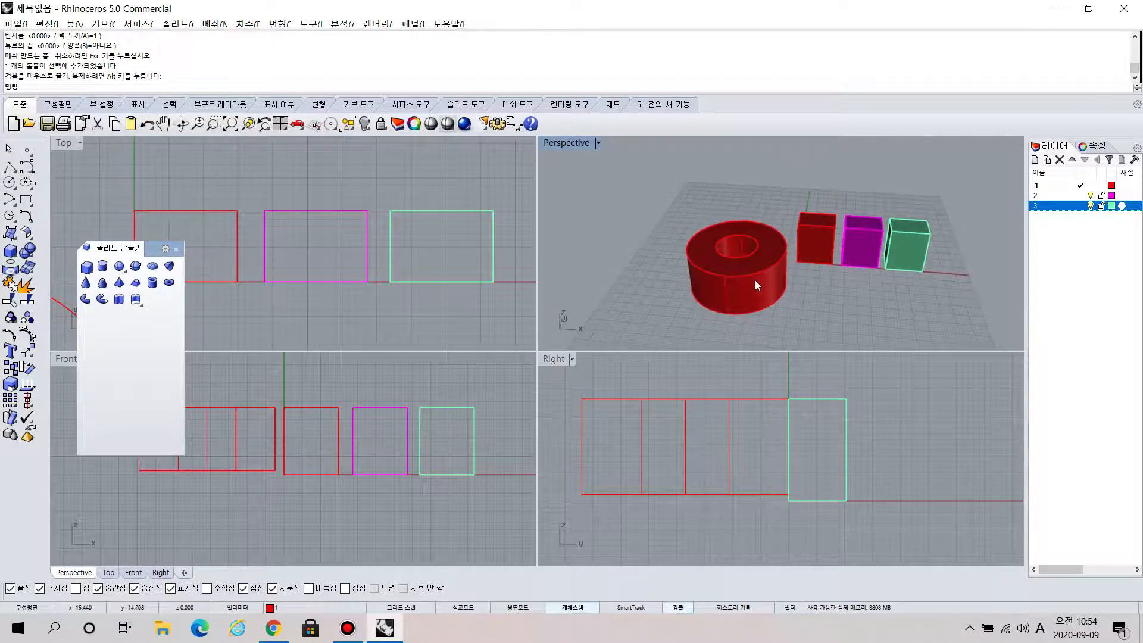
- Close the floating solid creation toolbar and show the whole tube and all boxes in the Top view
{"action": "left_click", "coordinate": [175, 249]}
{"action": "scroll", "coordinate": [266, 237], "scroll_direction": "down", "scroll_amount": 6}
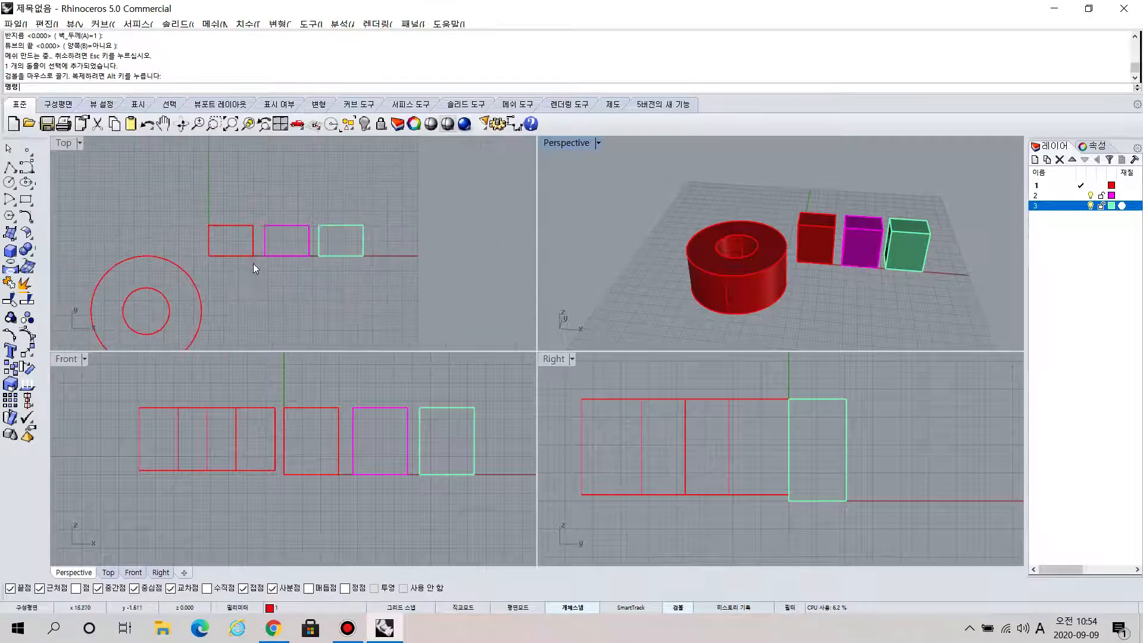
{"action": "right_click_drag", "start_coordinate": [253, 264], "coordinate": [306, 238]}
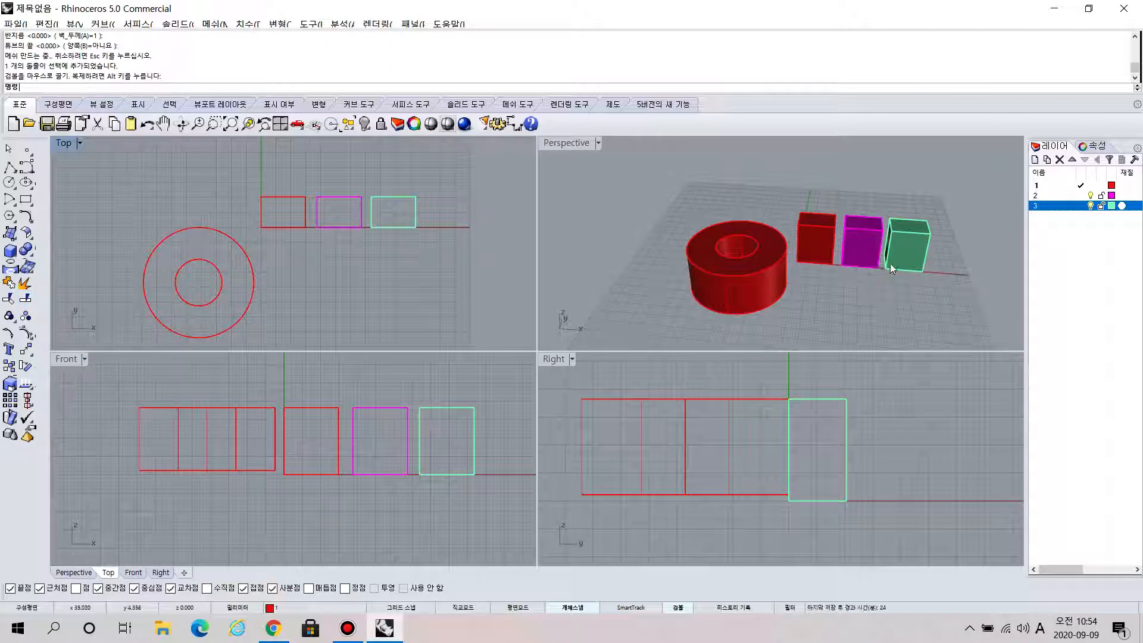
- Draw a slanted one-segment polyline across the red box in the Front view, starting and ending just outside its vertical sides
{"action": "scroll", "coordinate": [844, 252], "scroll_direction": "up", "scroll_amount": 3}
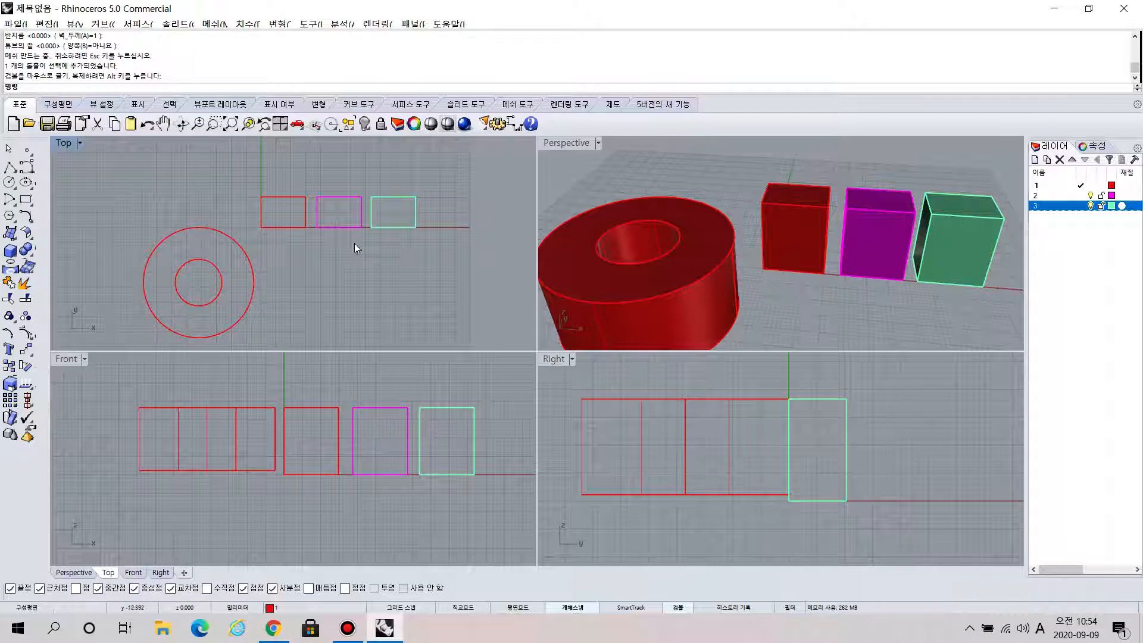
{"action": "scroll", "coordinate": [391, 442], "scroll_direction": "up", "scroll_amount": 2}
{"action": "scroll", "coordinate": [417, 453], "scroll_direction": "up", "scroll_amount": 2}
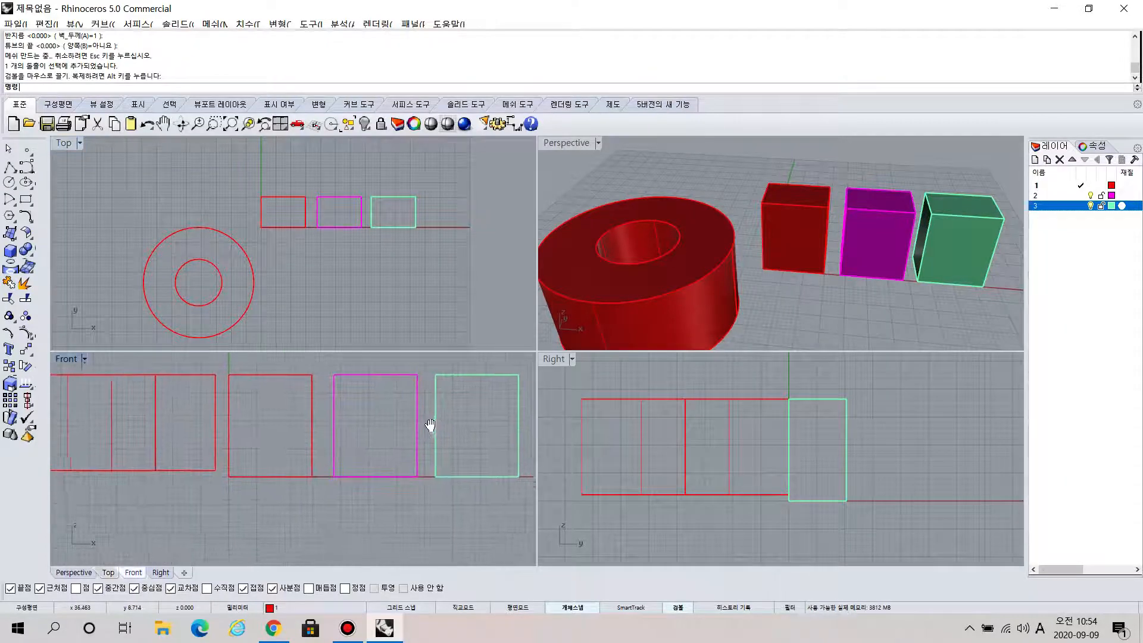
{"action": "scroll", "coordinate": [349, 446], "scroll_direction": "up", "scroll_amount": 4}
{"action": "scroll", "coordinate": [349, 445], "scroll_direction": "down", "scroll_amount": 4}
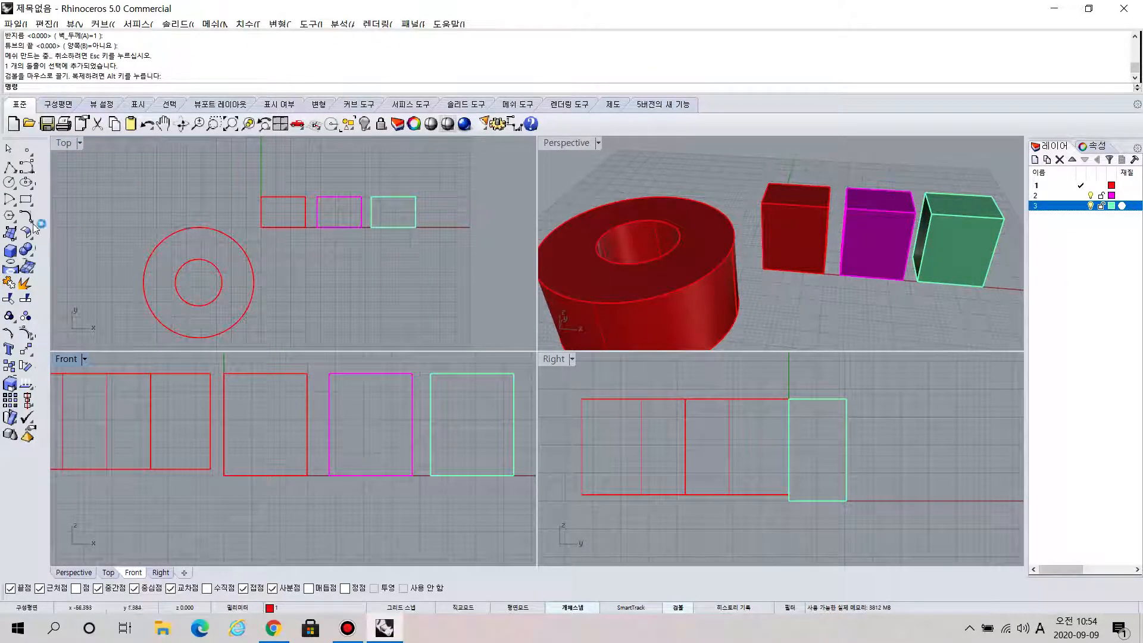
{"action": "left_click", "coordinate": [10, 166]}
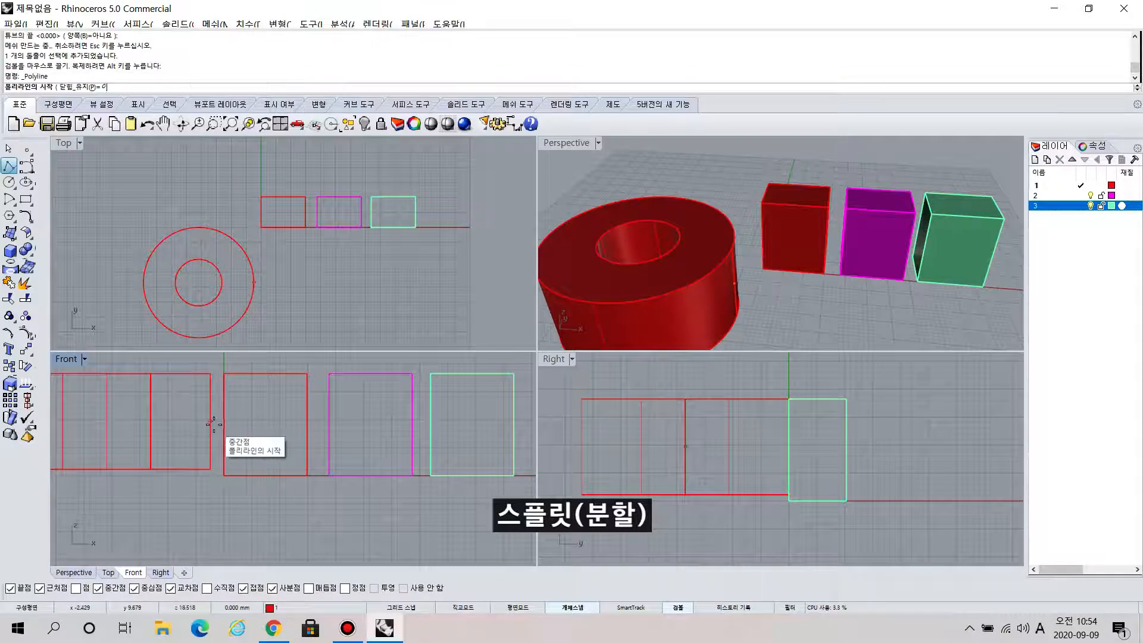
{"action": "scroll", "coordinate": [219, 427], "scroll_direction": "up", "scroll_amount": 3}
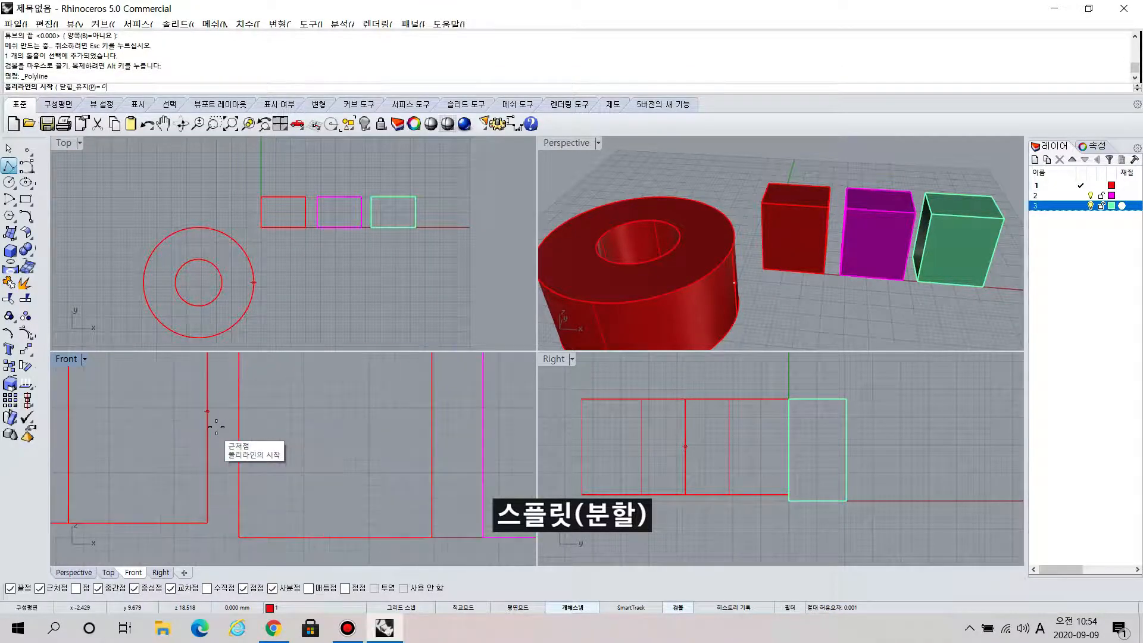
{"action": "scroll", "coordinate": [222, 430], "scroll_direction": "down", "scroll_amount": 1}
{"action": "left_click", "coordinate": [223, 429]}
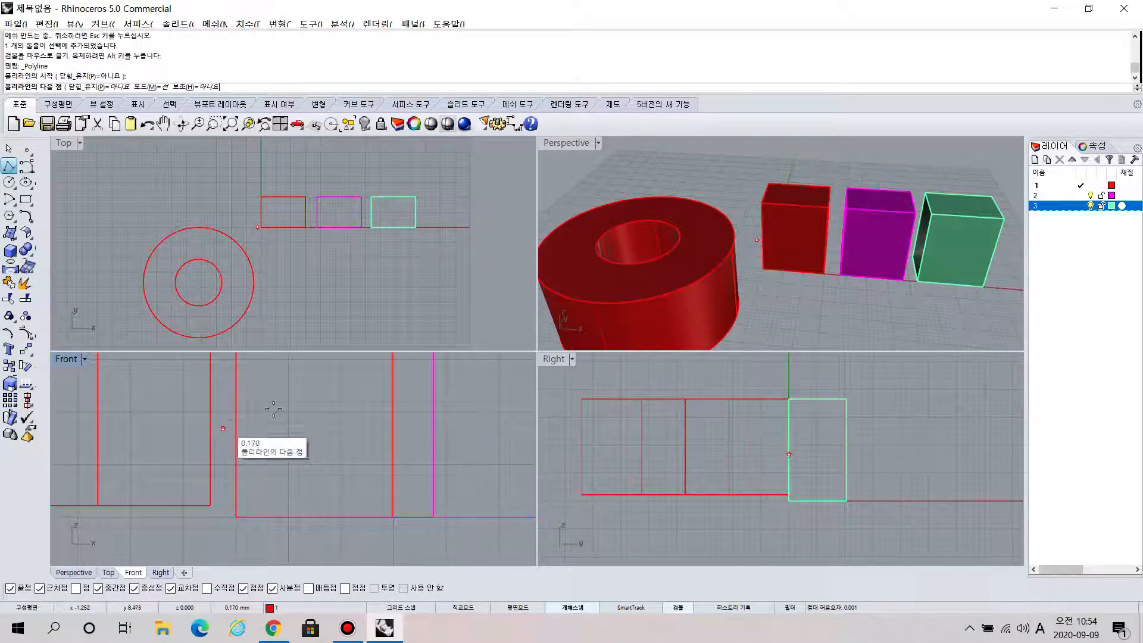
{"action": "left_click", "coordinate": [406, 375]}
{"action": "key", "text": "Return"}
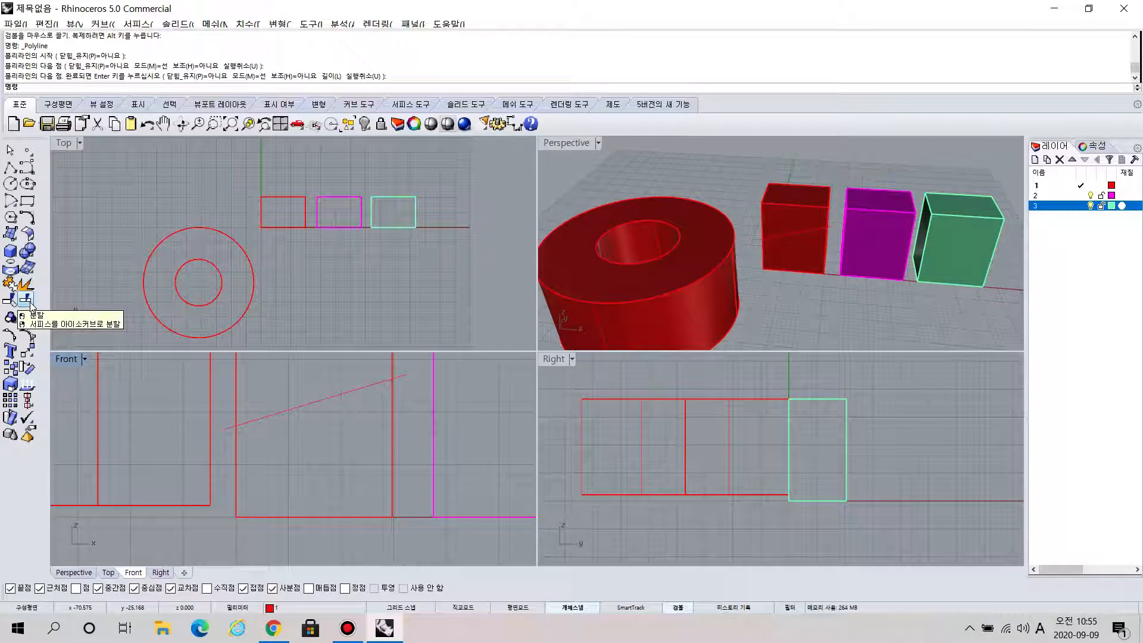
- Split the red box with the slanted line drawn across it in the Front view
{"action": "left_click", "coordinate": [29, 304]}
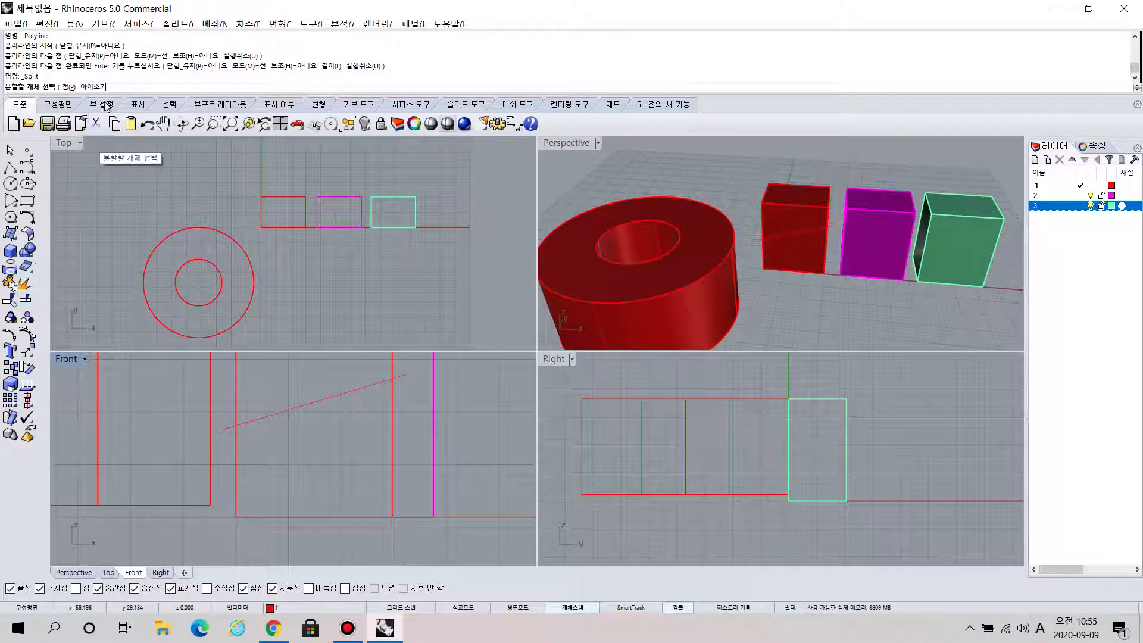
{"action": "left_click", "coordinate": [244, 517]}
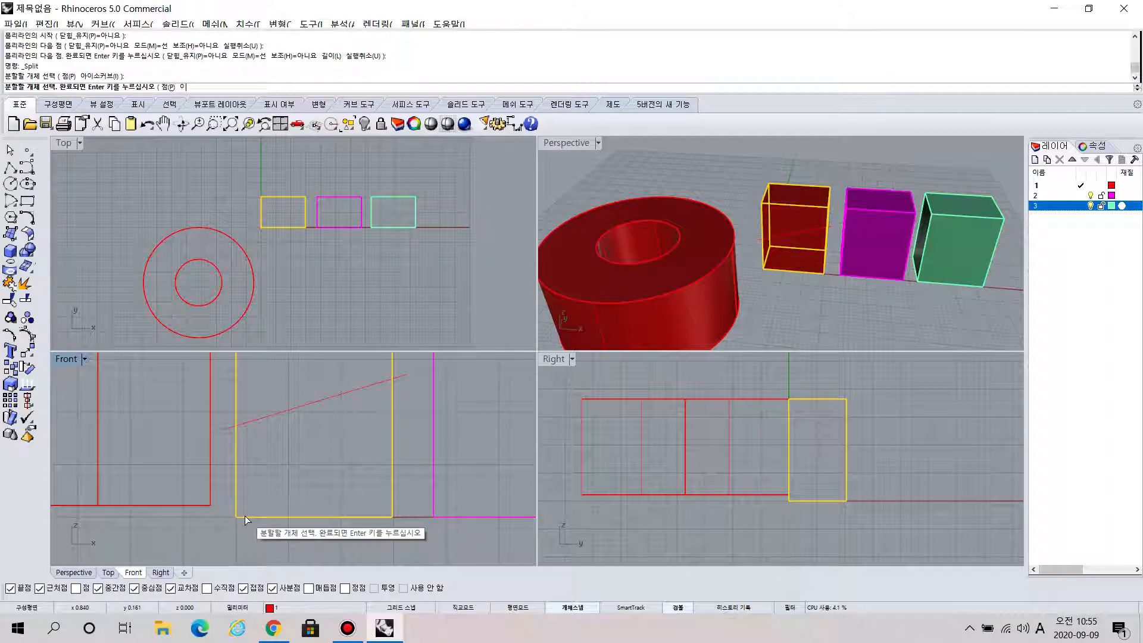
{"action": "key", "text": "Return"}
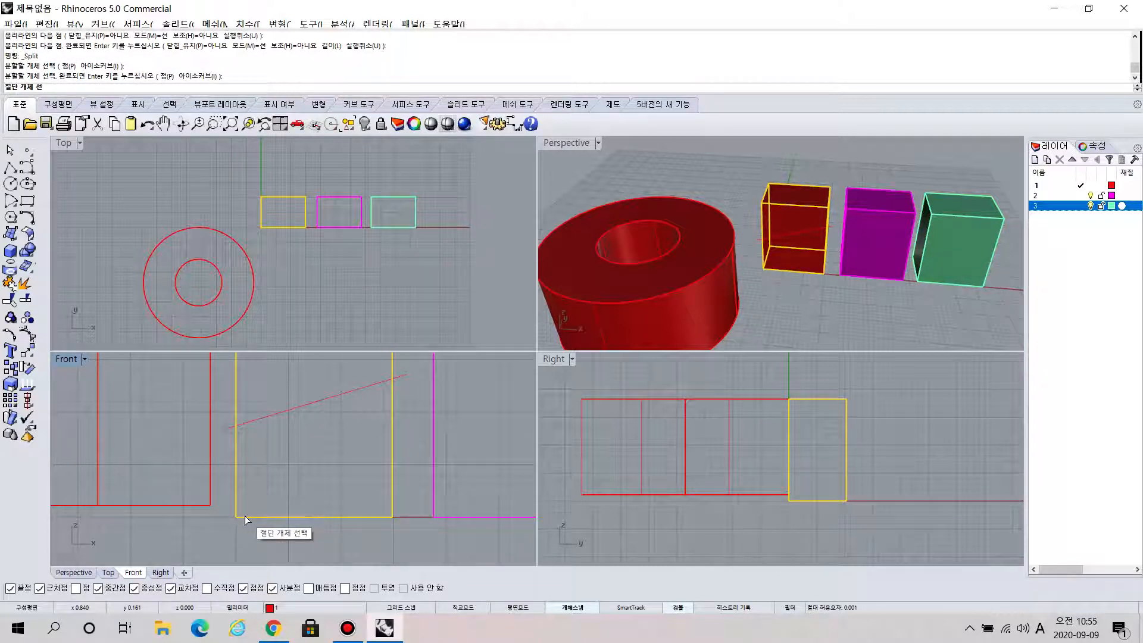
{"action": "key", "text": "ctrl"}
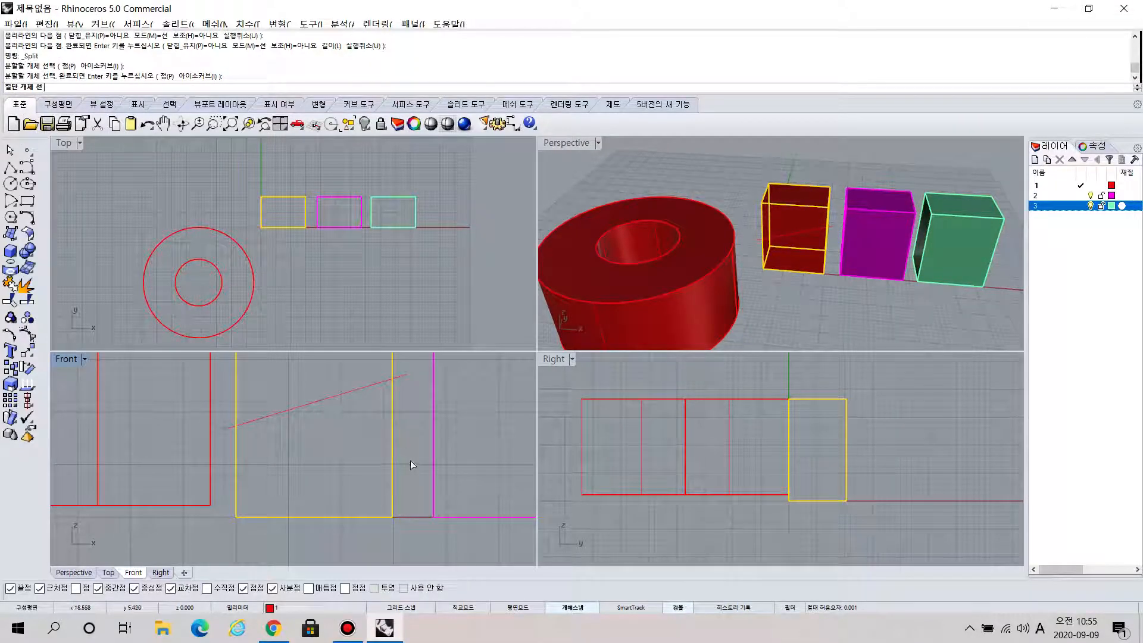
{"action": "left_click", "coordinate": [398, 378]}
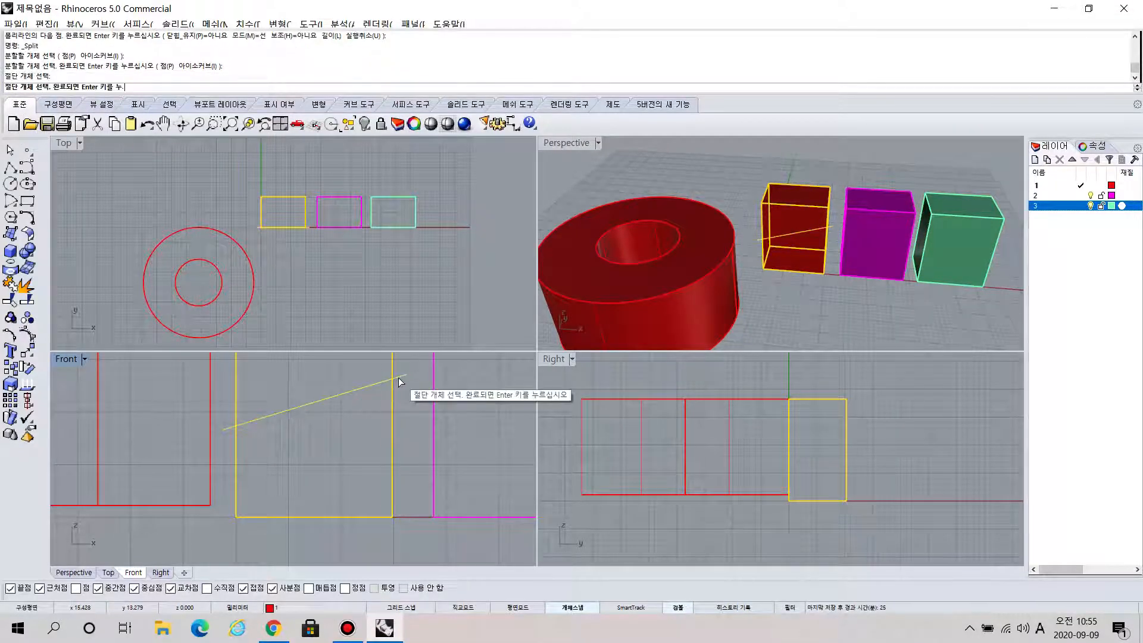
{"action": "key", "text": "Return"}
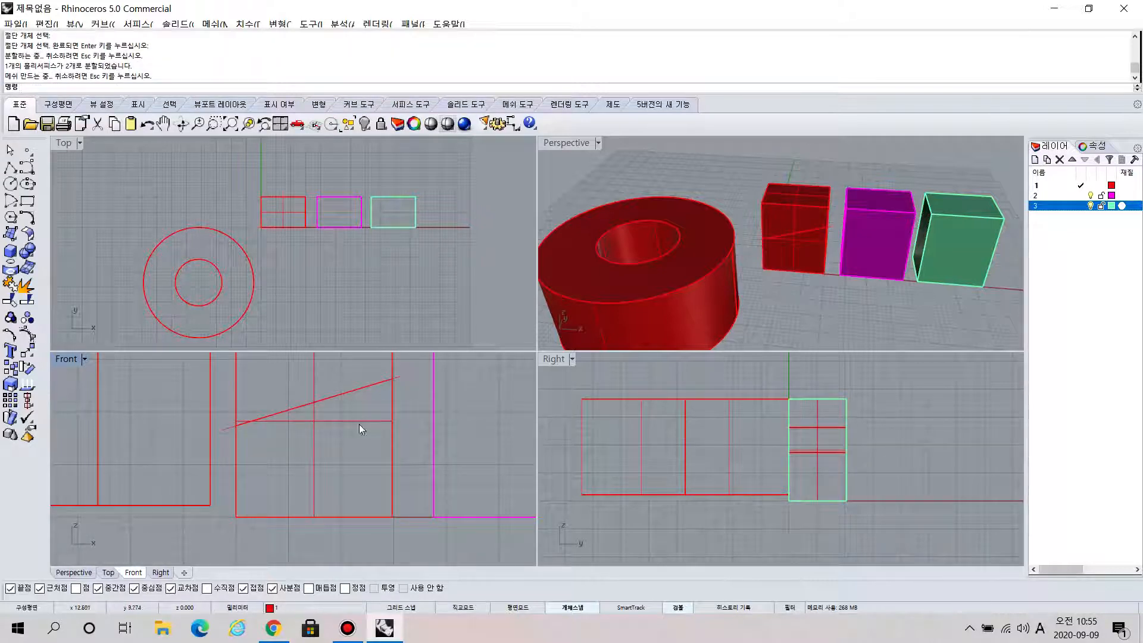
- Delete the upper piece of the split red box
{"action": "right_click_drag", "start_coordinate": [794, 256], "coordinate": [848, 245]}
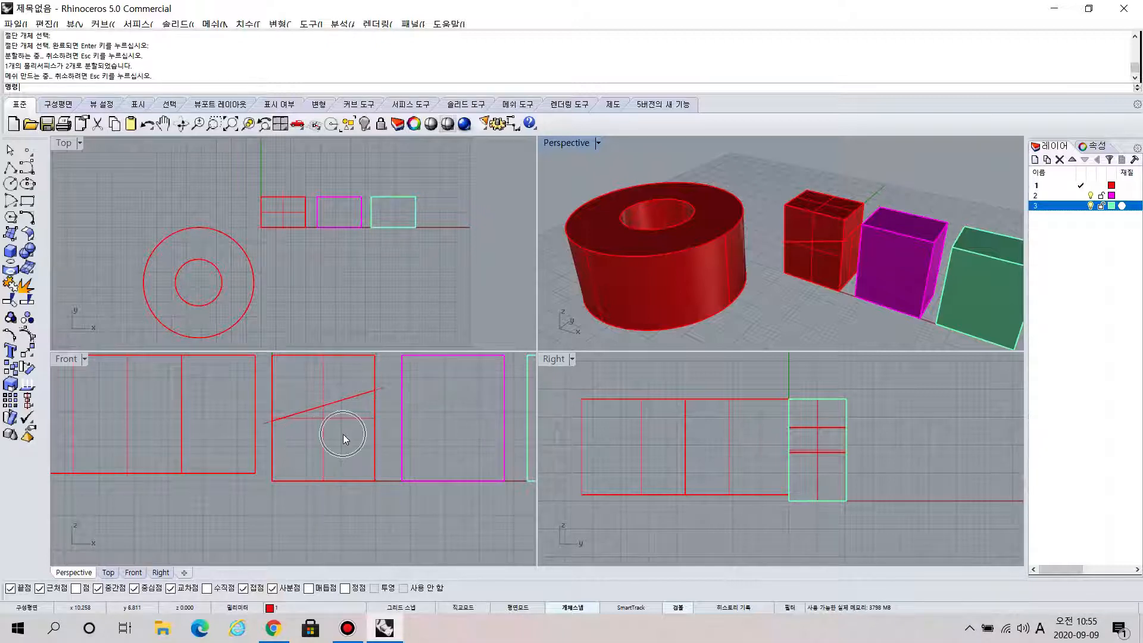
{"action": "left_click", "coordinate": [451, 420]}
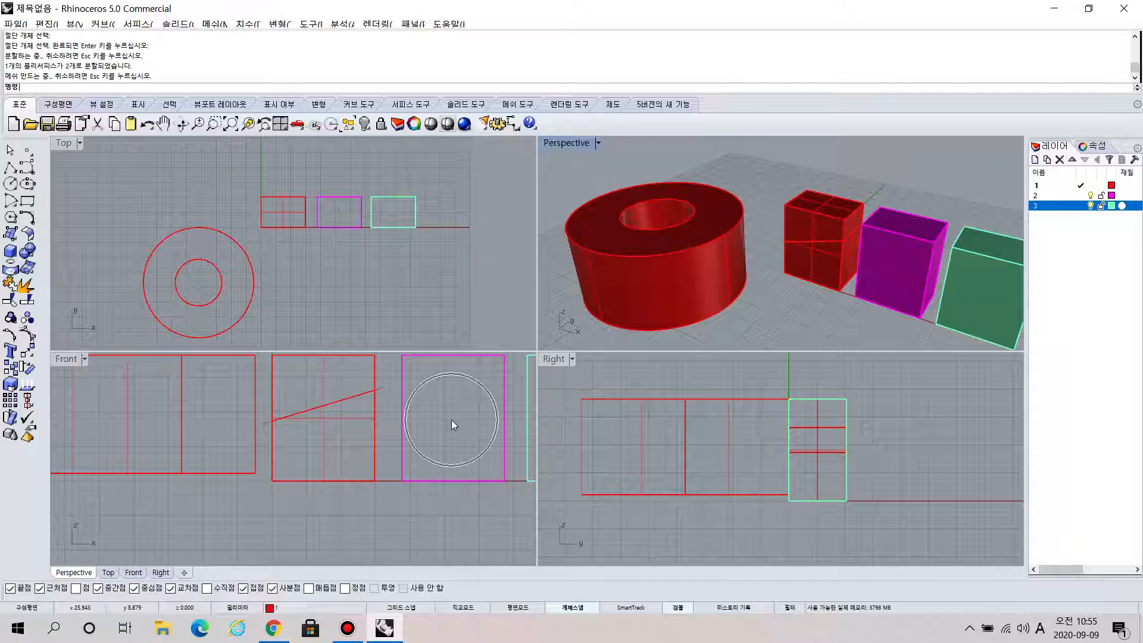
{"action": "left_click", "coordinate": [338, 428]}
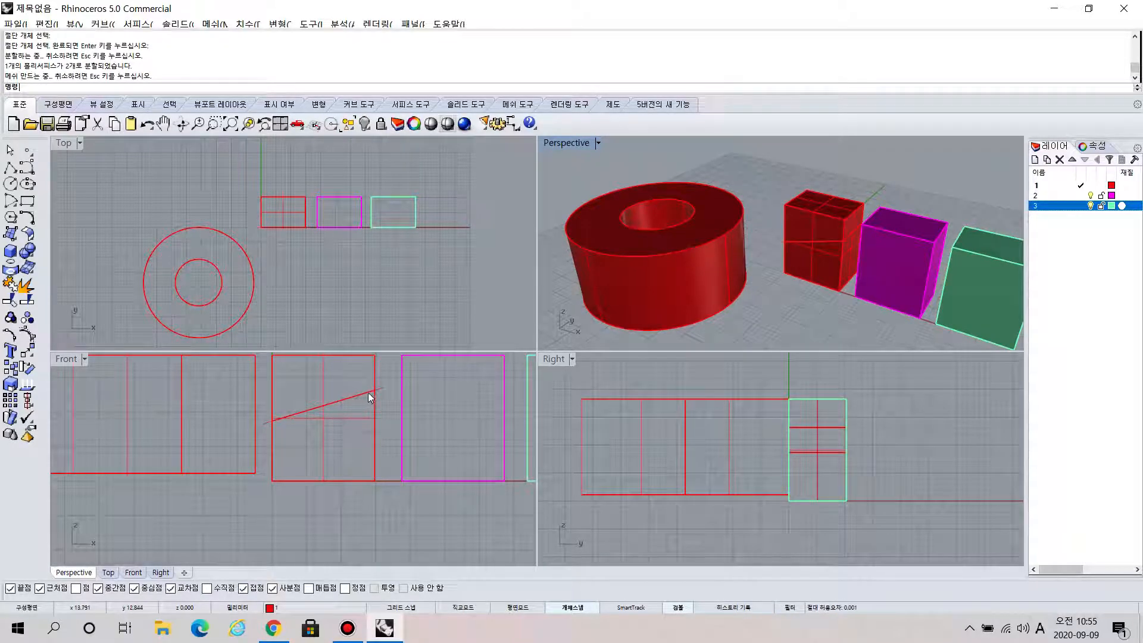
{"action": "left_click", "coordinate": [376, 369]}
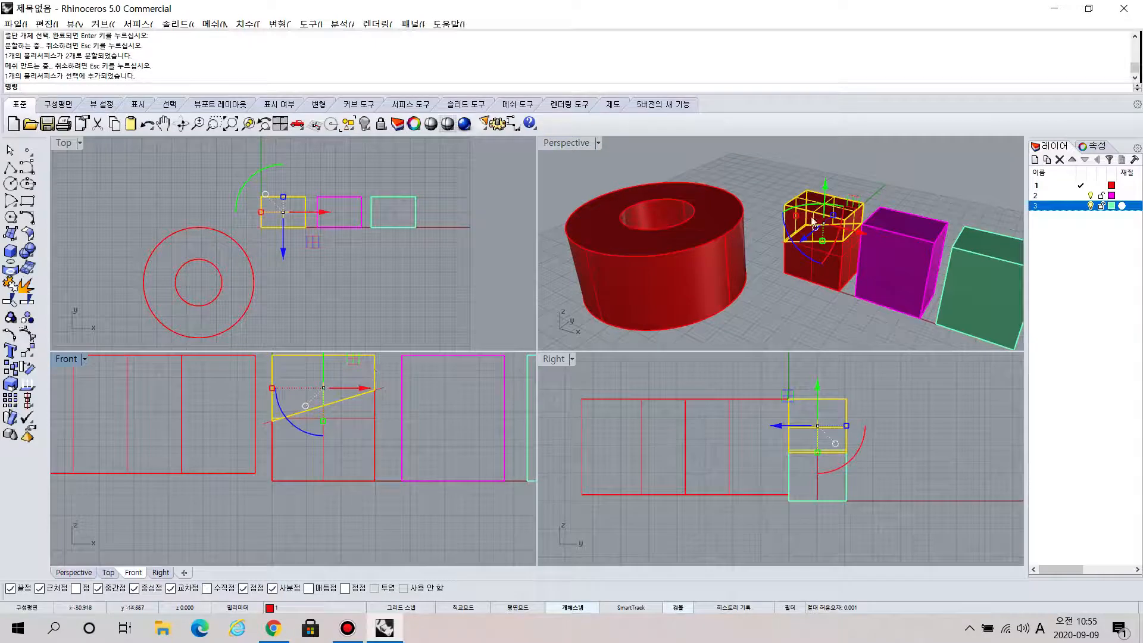
{"action": "left_click", "coordinate": [361, 370]}
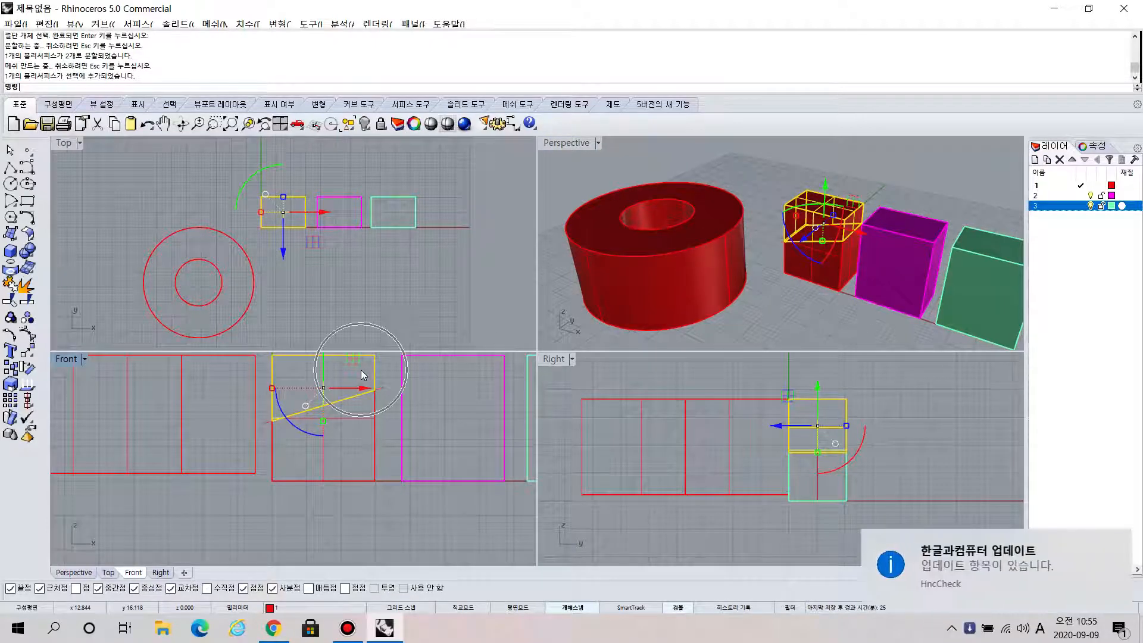
{"action": "mouse_move", "coordinate": [842, 236]}
{"action": "right_mouse_down"}
{"action": "mouse_move", "coordinate": [831, 262]}
{"action": "mouse_move", "coordinate": [827, 232]}
{"action": "right_mouse_up"}
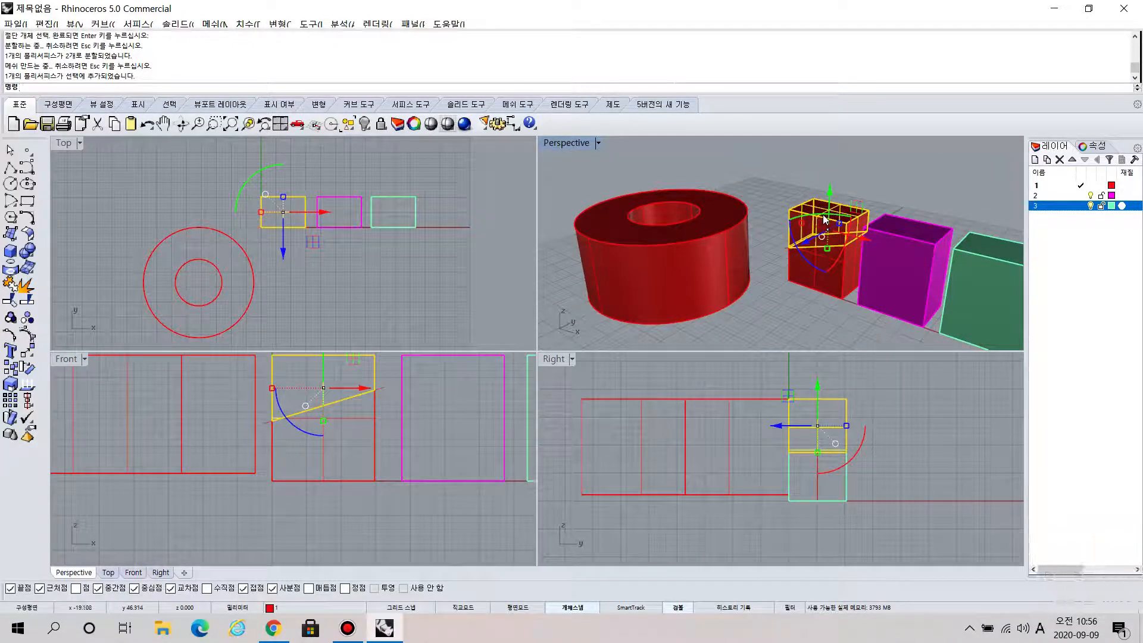
{"action": "key", "text": "Delete"}
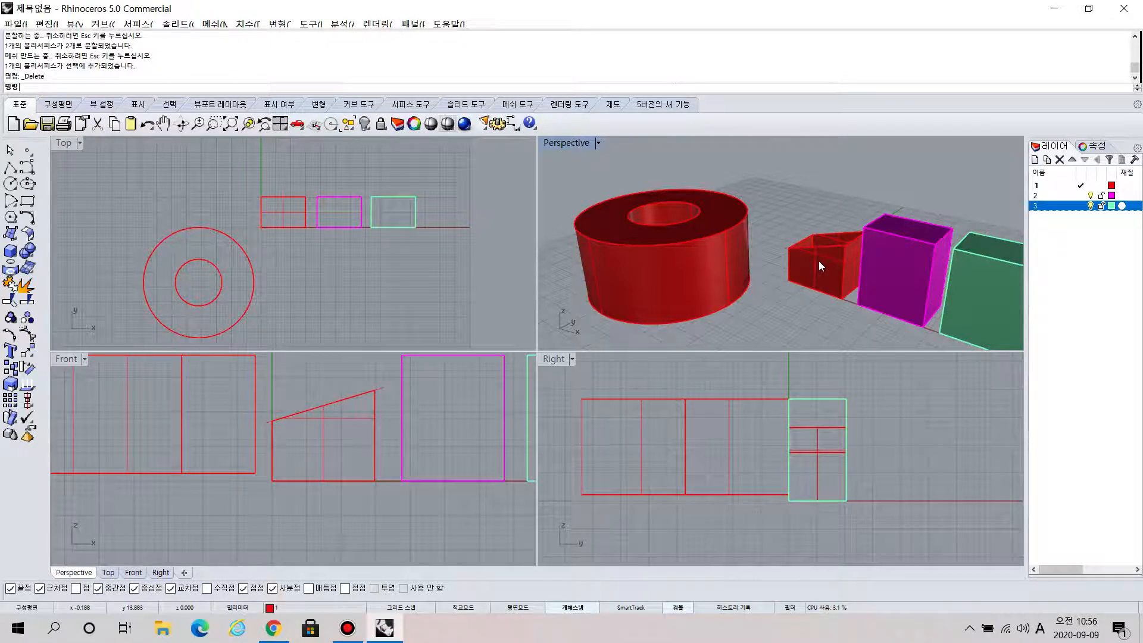
- Undo the deletion of the red box's upper piece and clear the selection
{"action": "key", "text": "ctrl+z"}
{"action": "scroll", "coordinate": [452, 428], "scroll_direction": "down", "scroll_amount": 3}
{"action": "right_click_drag", "start_coordinate": [452, 425], "coordinate": [408, 422]}
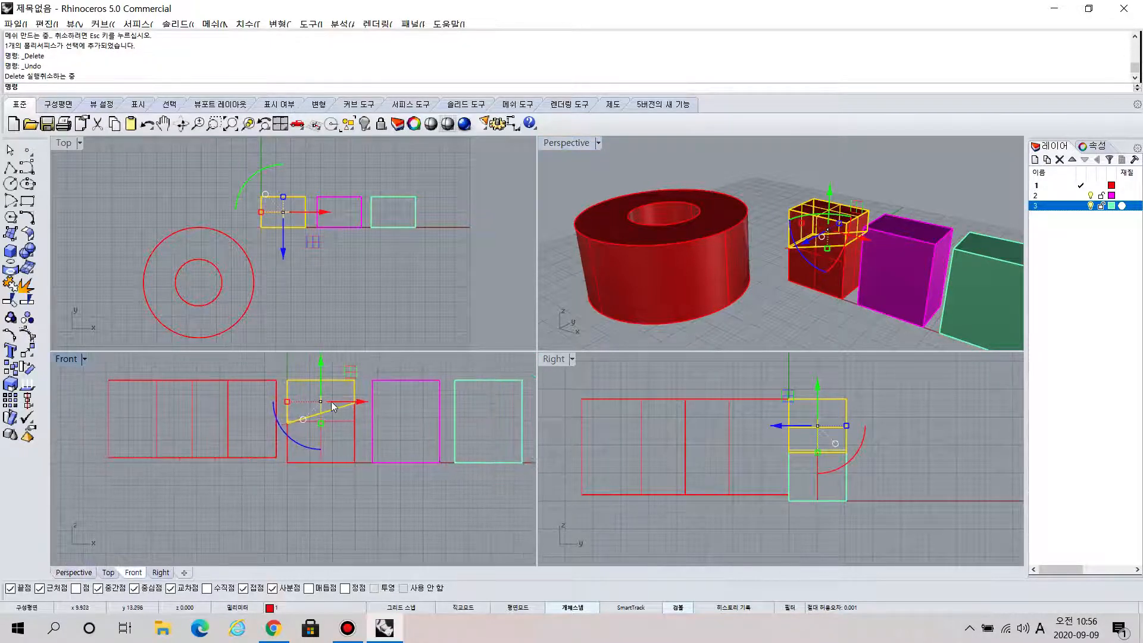
{"action": "scroll", "coordinate": [384, 423], "scroll_direction": "up", "scroll_amount": 3}
{"action": "left_click", "coordinate": [441, 383]}
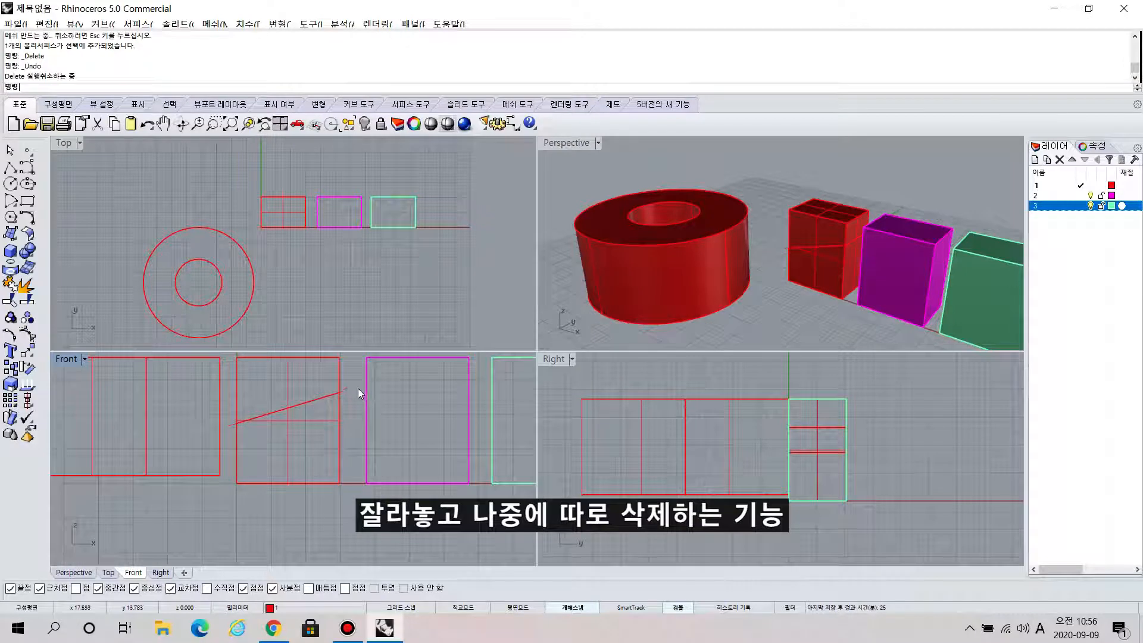
- Copy the slanted line sideways in the Front view so it crosses the magenta box, and deselect it
{"action": "left_click", "coordinate": [349, 390]}
{"action": "left_click_drag", "start_coordinate": [328, 413], "coordinate": [462, 415]}
{"action": "left_click", "coordinate": [480, 444]}
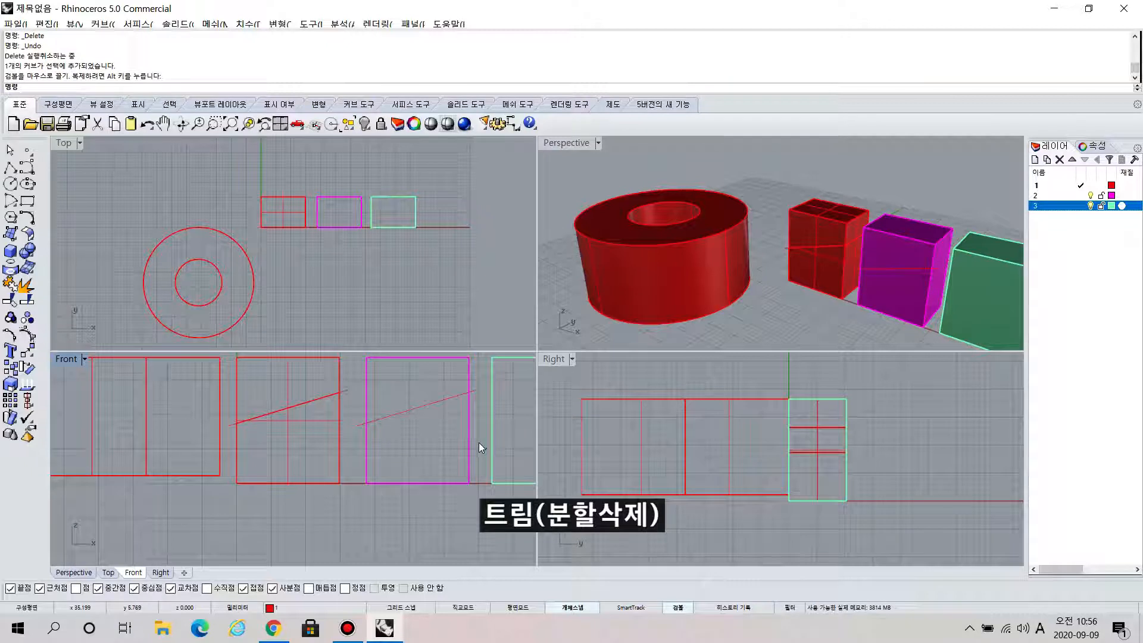
{"action": "right_click_drag", "start_coordinate": [471, 449], "coordinate": [433, 472]}
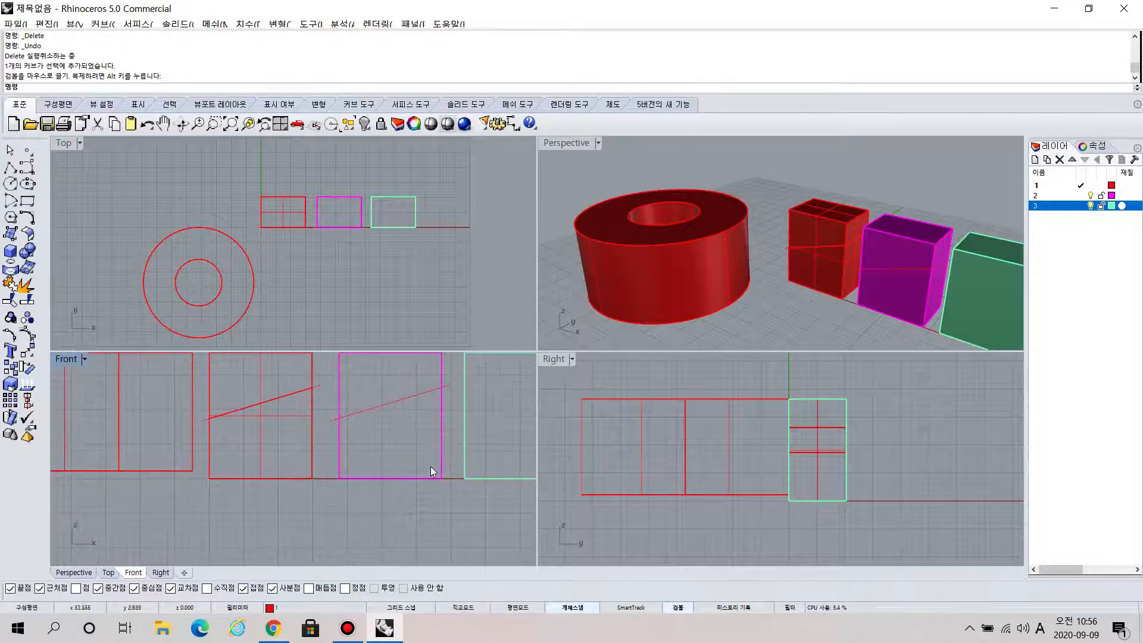
- Trim away the part of the magenta box below the copied slanted line, using that line as the cutting object
{"action": "left_click", "coordinate": [24, 284]}
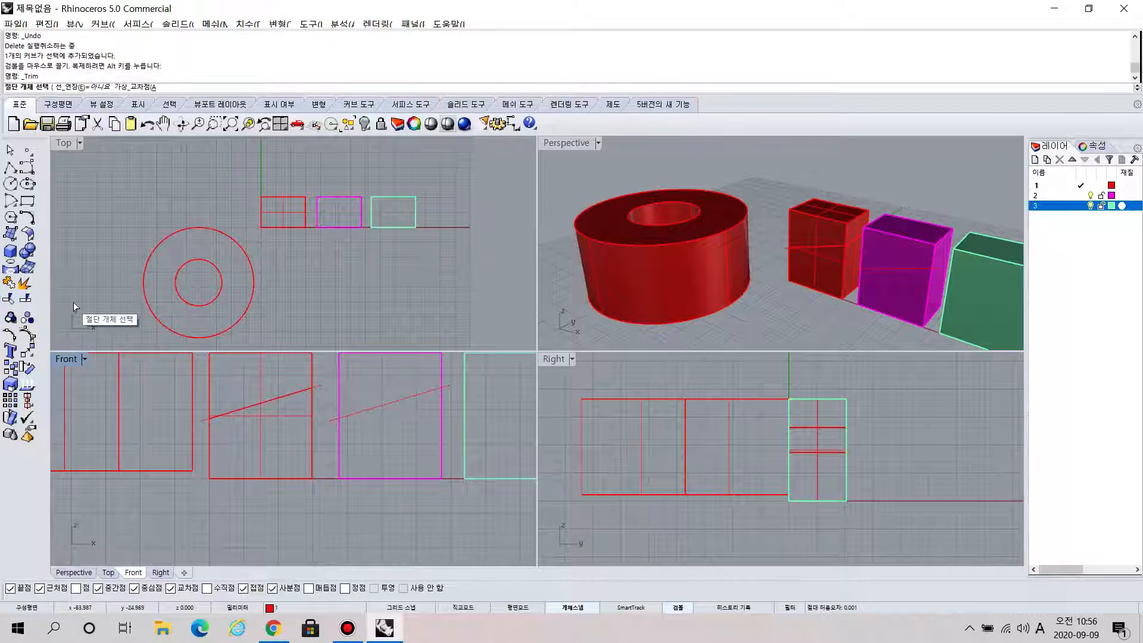
{"action": "left_click", "coordinate": [448, 385]}
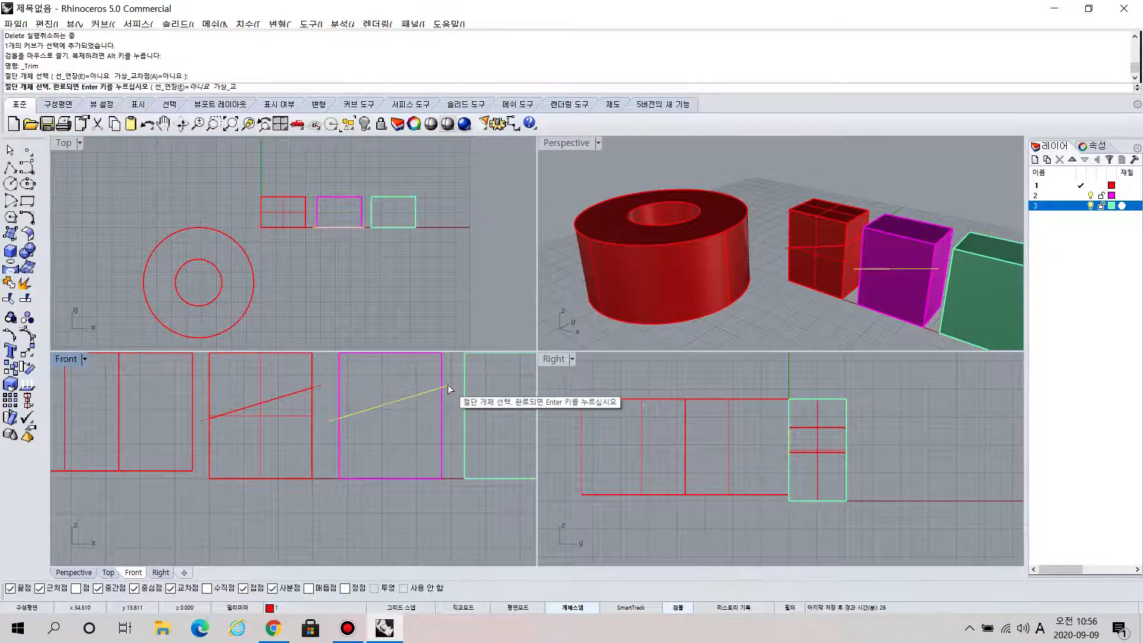
{"action": "key", "text": "Return"}
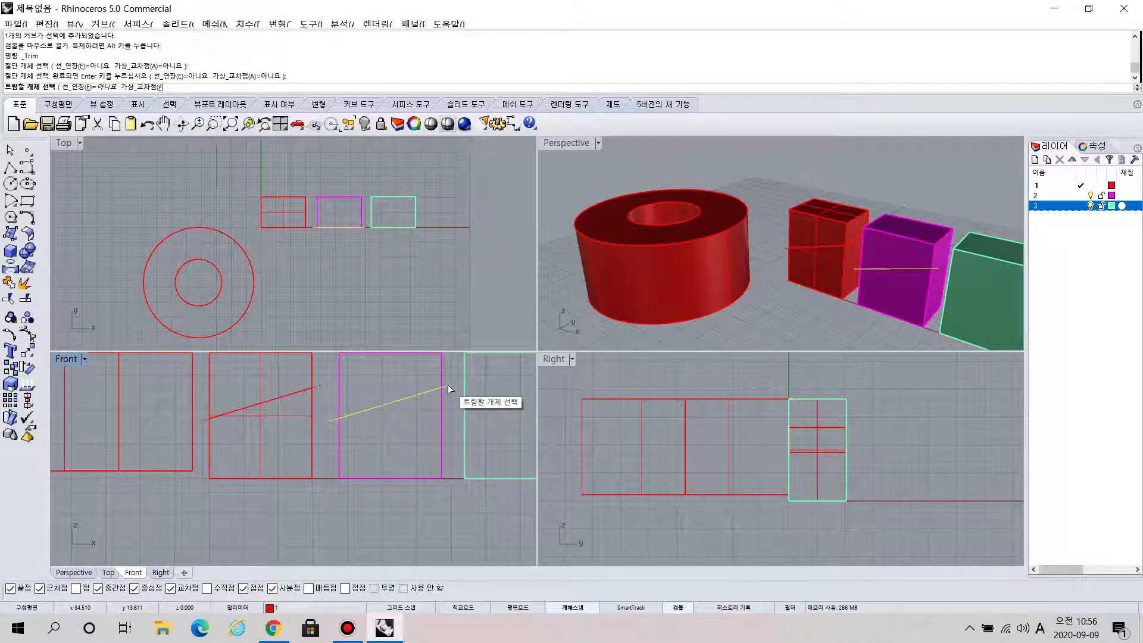
{"action": "left_click", "coordinate": [441, 414]}
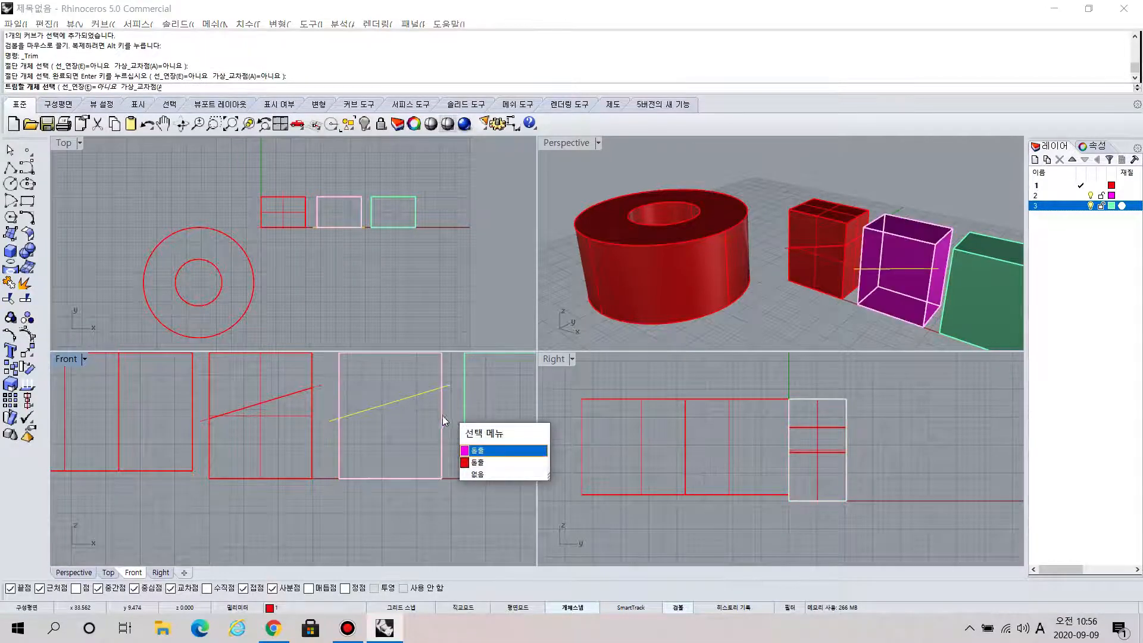
{"action": "left_click", "coordinate": [485, 452]}
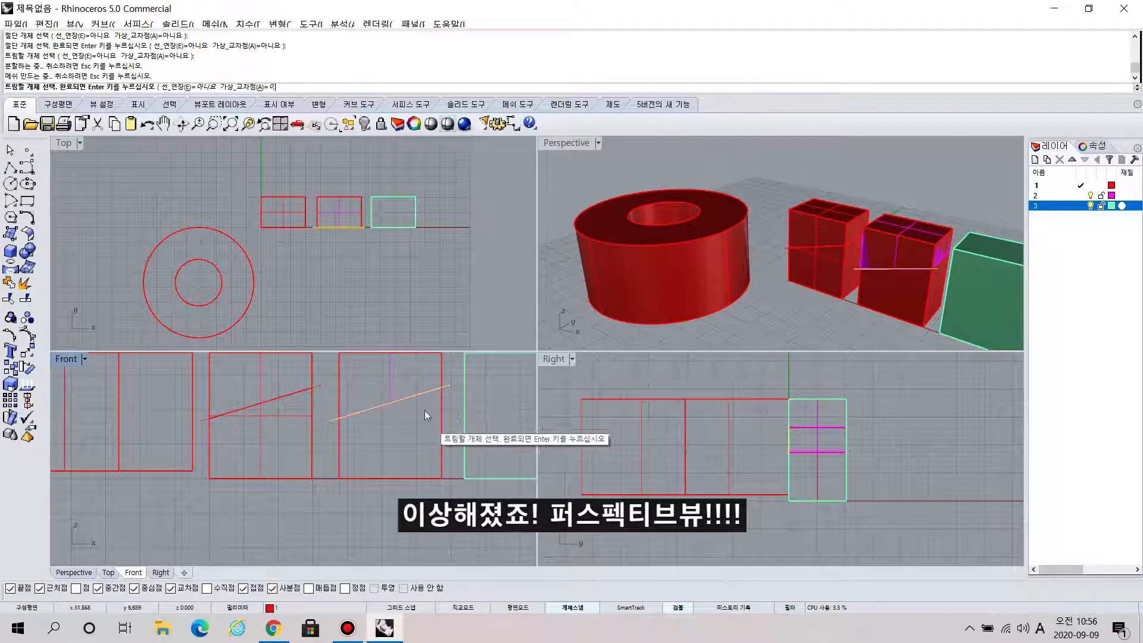
- Trim the red duplicate overlapping the magenta box with the same slanted line in the Perspective view
{"action": "right_click_drag", "start_coordinate": [455, 414], "coordinate": [408, 428]}
{"action": "mouse_move", "coordinate": [917, 285]}
{"action": "right_mouse_down"}
{"action": "mouse_move", "coordinate": [888, 282]}
{"action": "mouse_move", "coordinate": [834, 231]}
{"action": "mouse_move", "coordinate": [883, 298]}
{"action": "mouse_move", "coordinate": [903, 288]}
{"action": "right_mouse_up"}
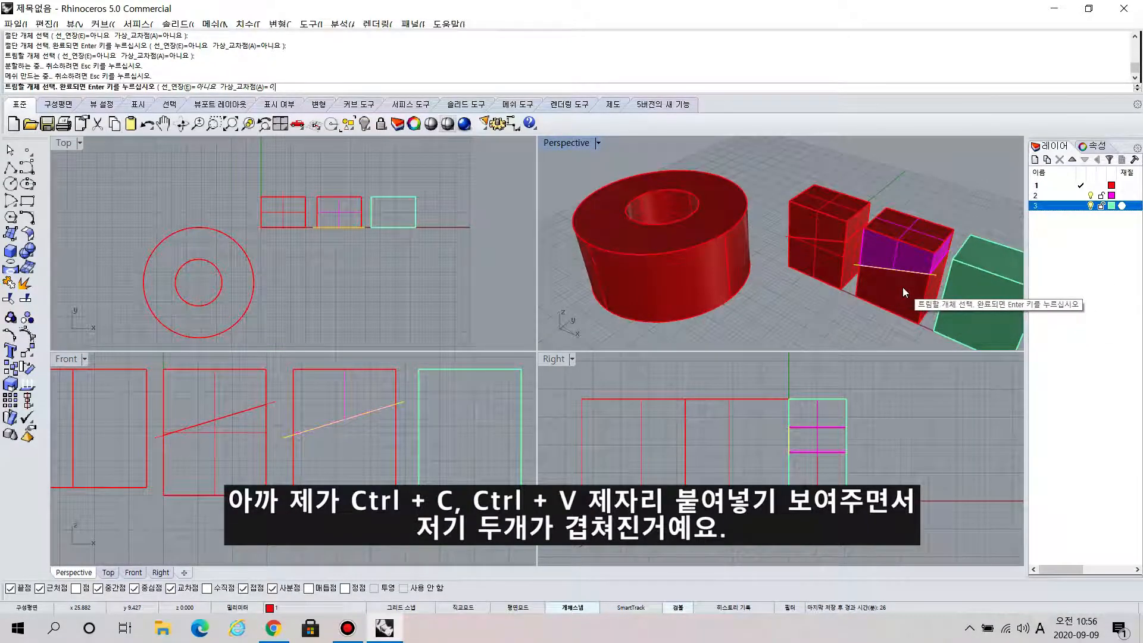
{"action": "left_click", "coordinate": [897, 297]}
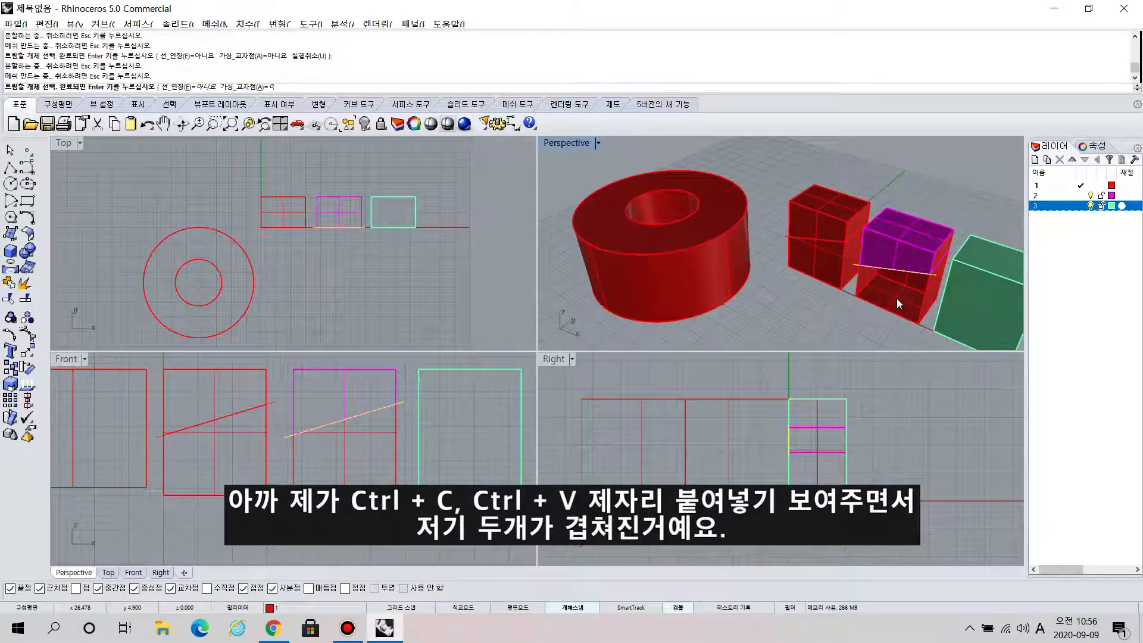
{"action": "key", "text": "Return"}
- Undo the trim, try moving the red duplicate box, undo that move and clear the selection
{"action": "key", "text": "ctrl+z"}
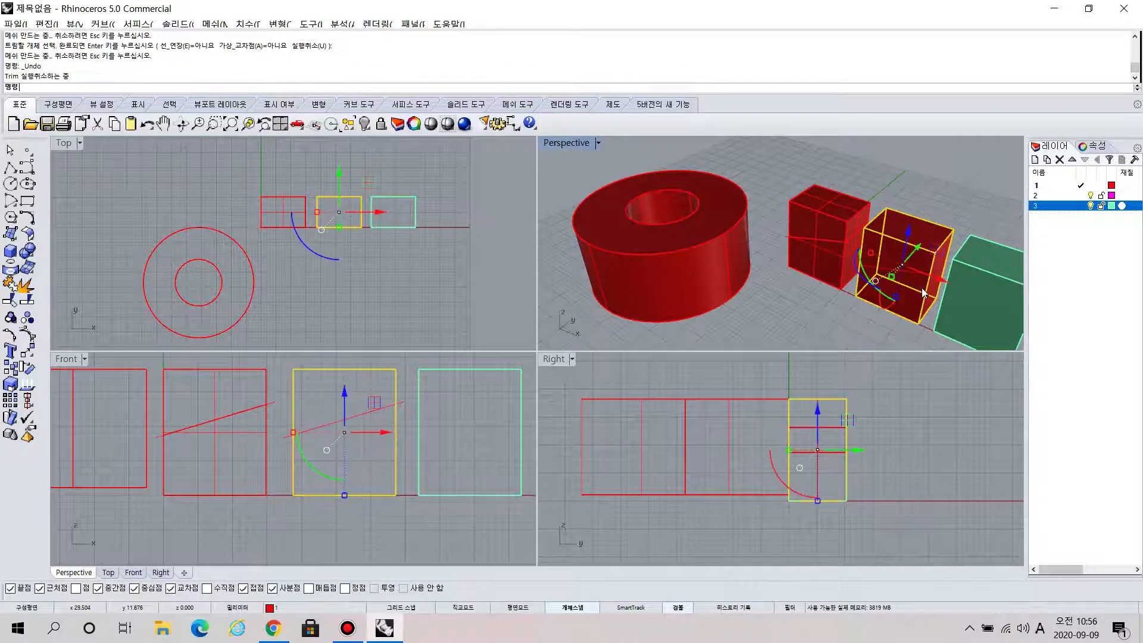
{"action": "left_click_drag", "start_coordinate": [912, 239], "coordinate": [906, 207]}
{"action": "key", "text": "ctrl+z"}
{"action": "key", "text": "ctrl+z"}
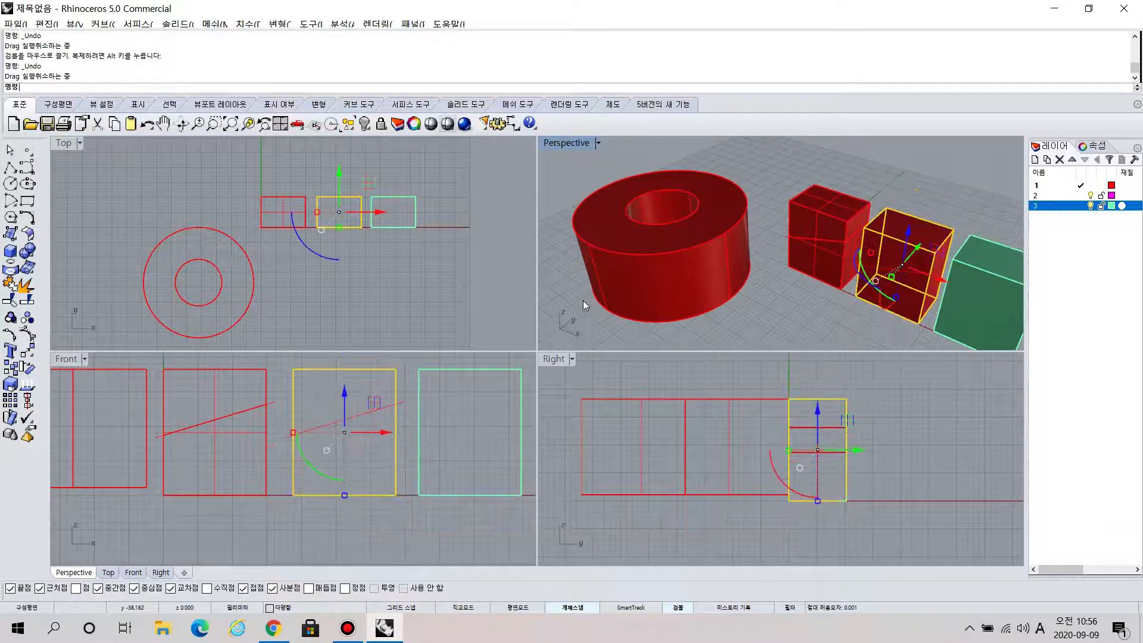
{"action": "left_click", "coordinate": [582, 309]}
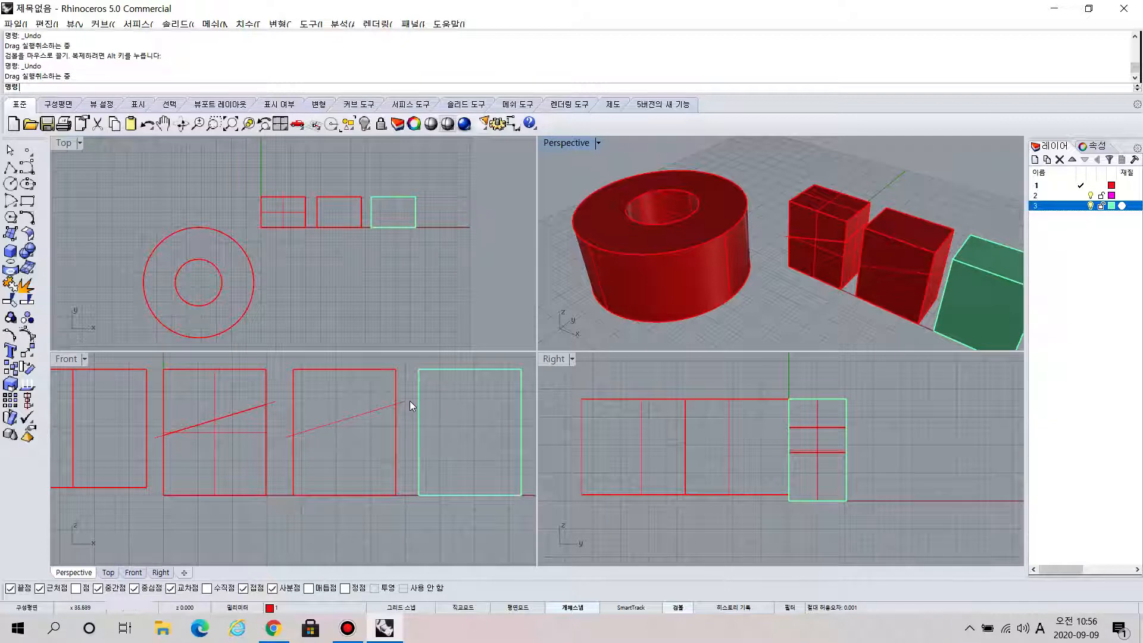
{"action": "left_click", "coordinate": [890, 288]}
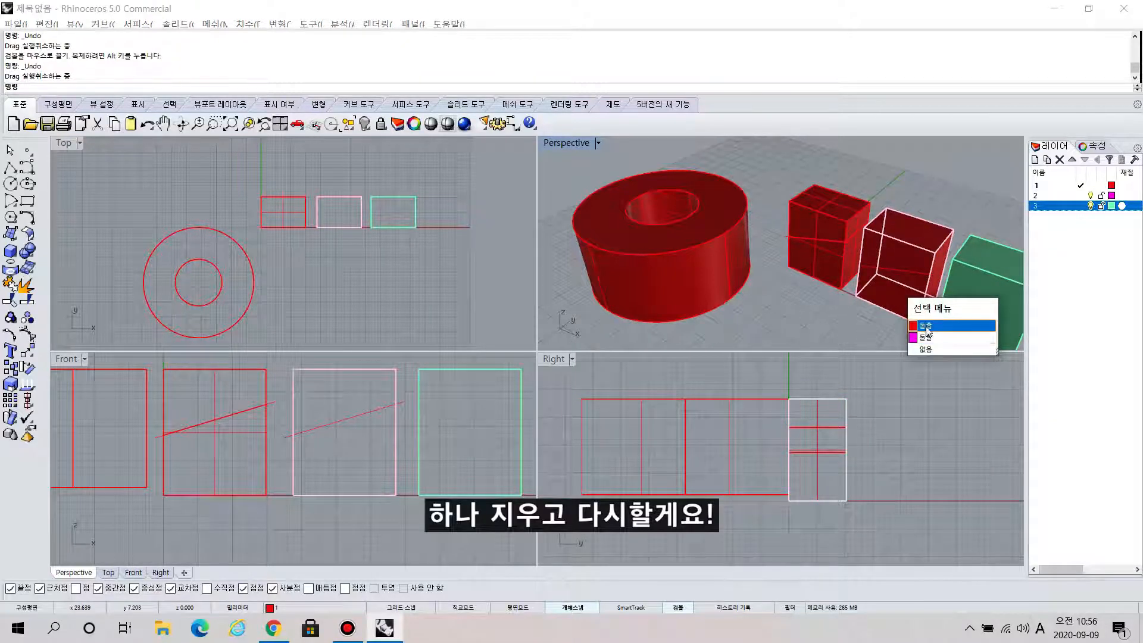
{"action": "left_click", "coordinate": [834, 326]}
{"action": "left_click", "coordinate": [914, 310]}
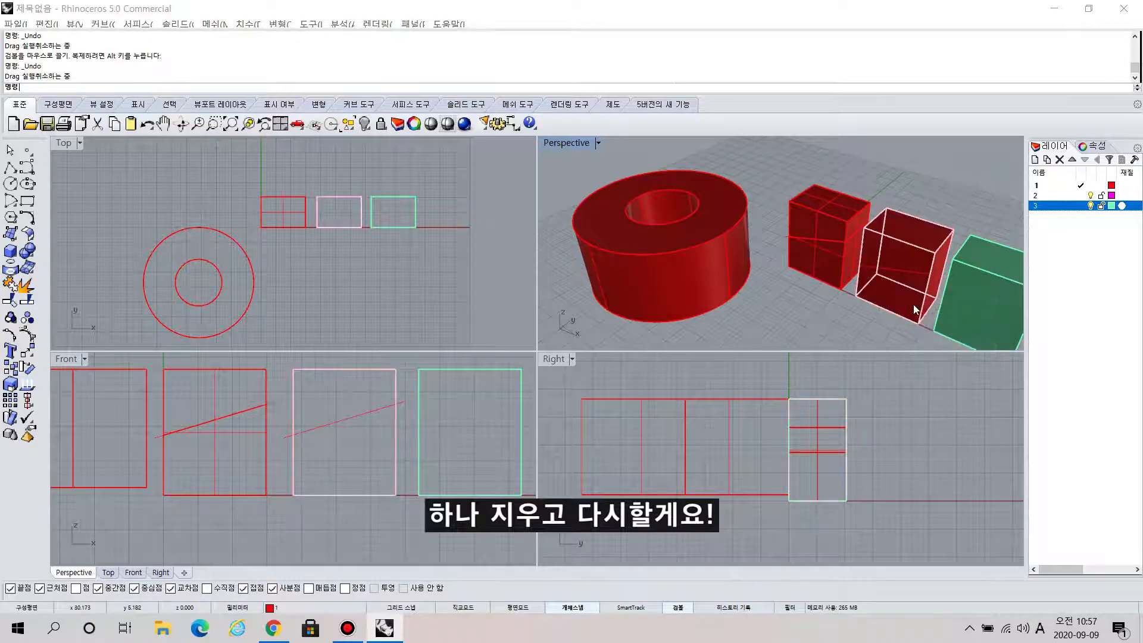
{"action": "left_click", "coordinate": [964, 345]}
{"action": "key", "text": "ctrl+t"}
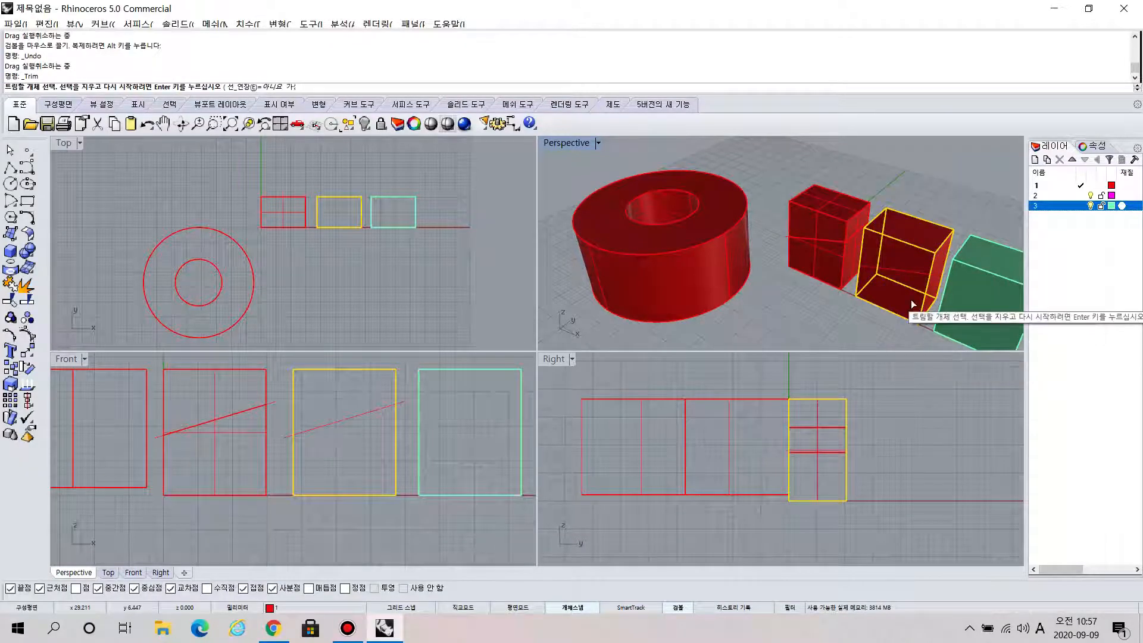
{"action": "key", "text": "Escape"}
{"action": "key", "text": "Escape"}
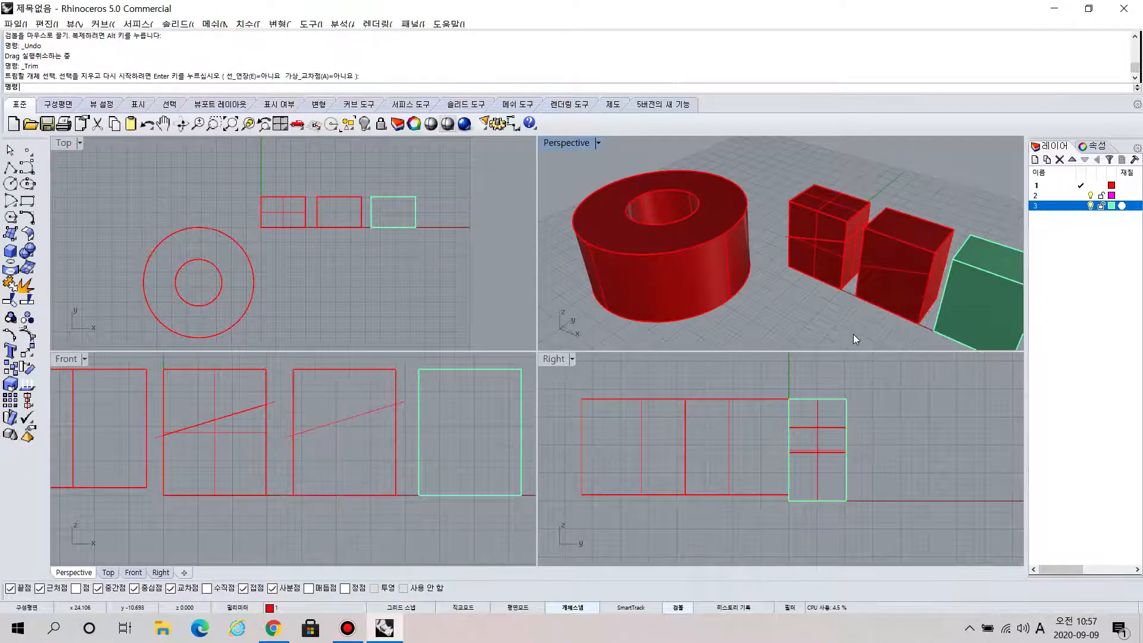
- Delete the red duplicate box that overlaps the magenta box
{"action": "left_click", "coordinate": [900, 310]}
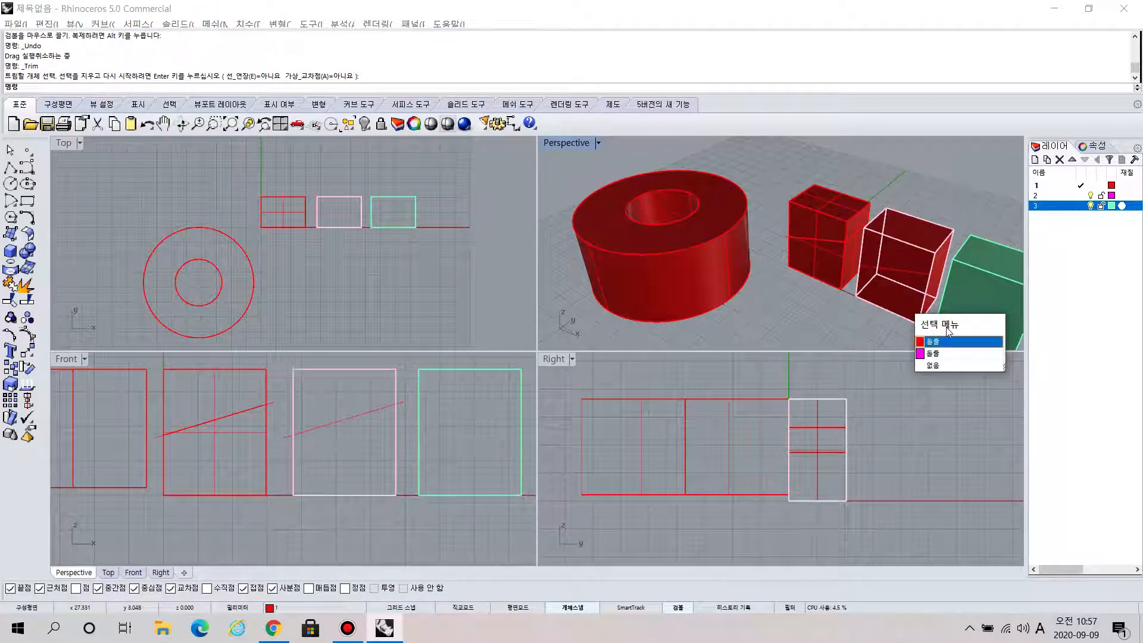
{"action": "left_click", "coordinate": [936, 343]}
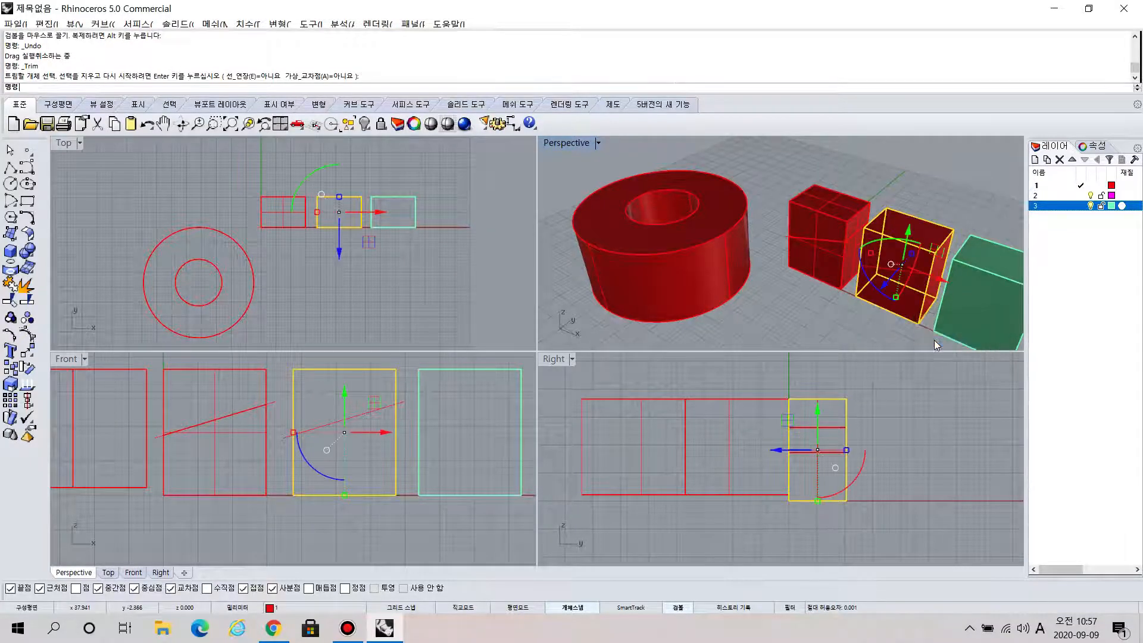
{"action": "key", "text": "Delete"}
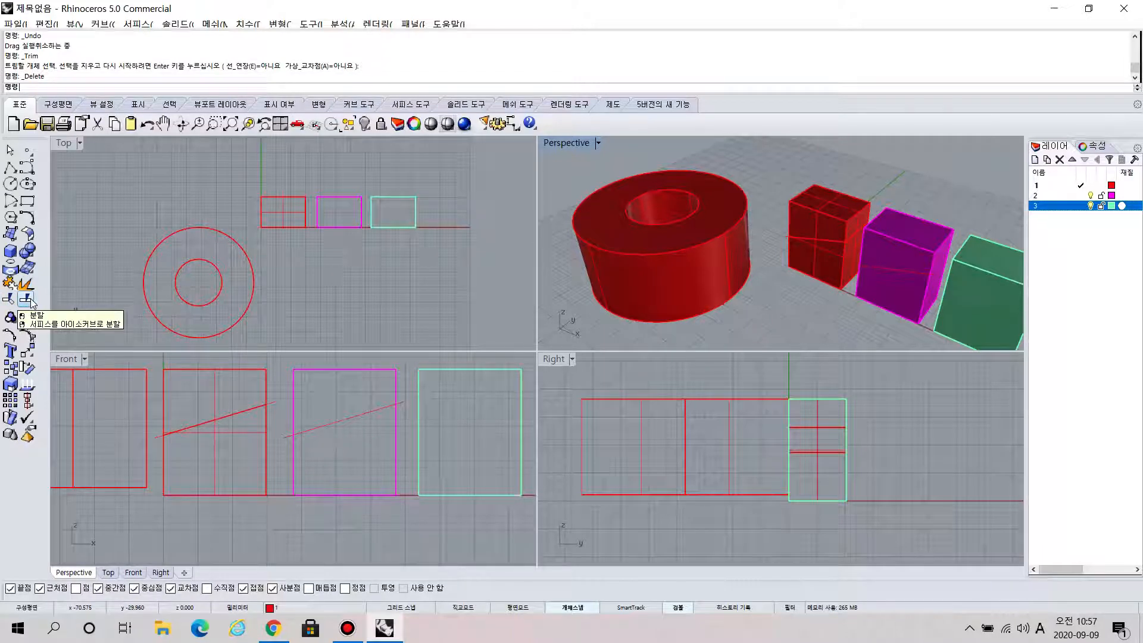
{"action": "key", "text": "ctrl"}
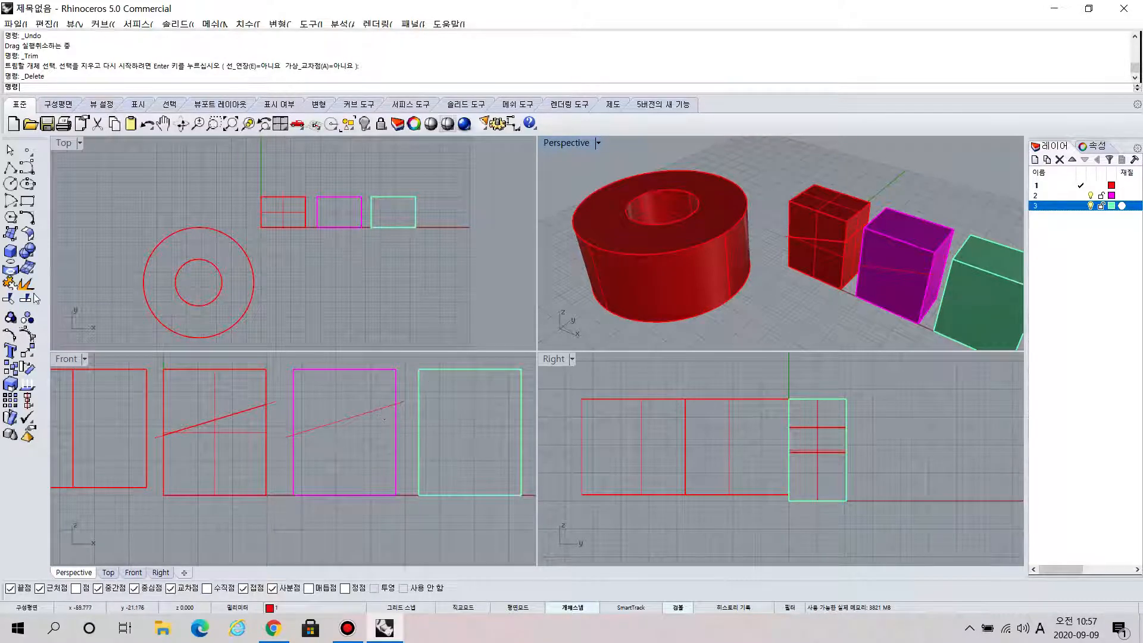
- Trim away the part of the magenta box above the slanted line, using that line as the cutting object
{"action": "left_click", "coordinate": [10, 299]}
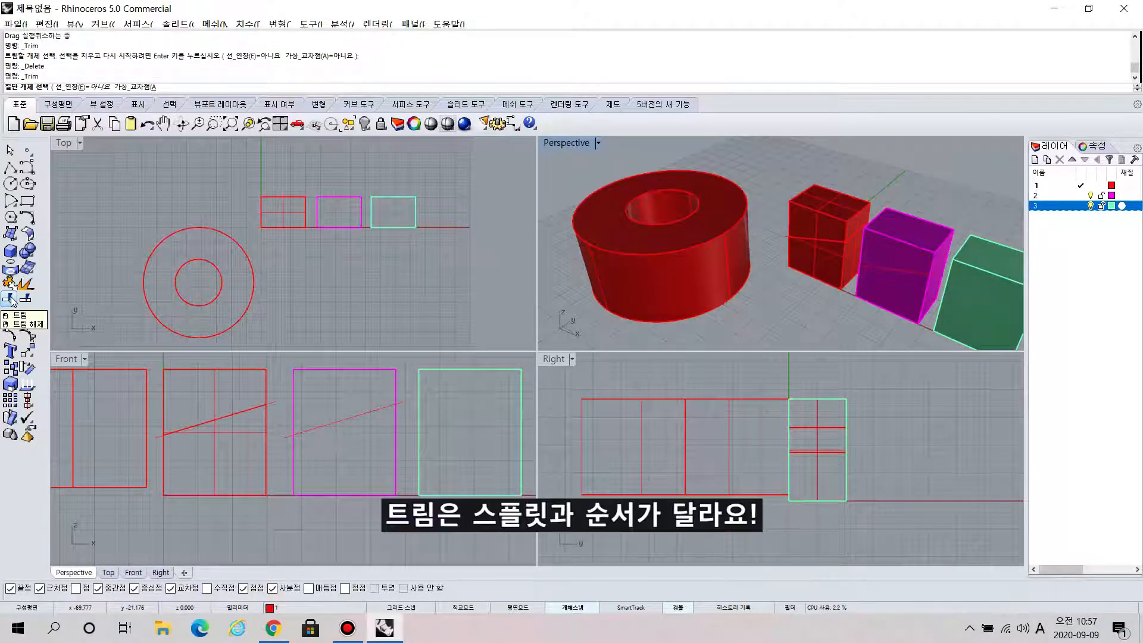
{"action": "left_click", "coordinate": [401, 403]}
{"action": "key", "text": "Return"}
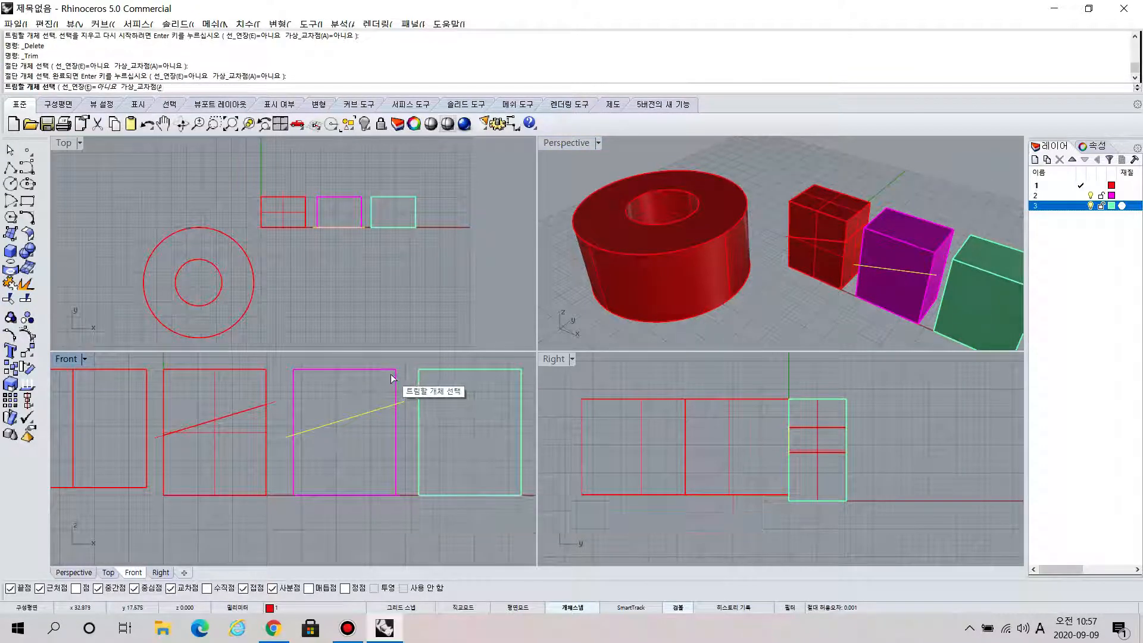
{"action": "left_click", "coordinate": [390, 370]}
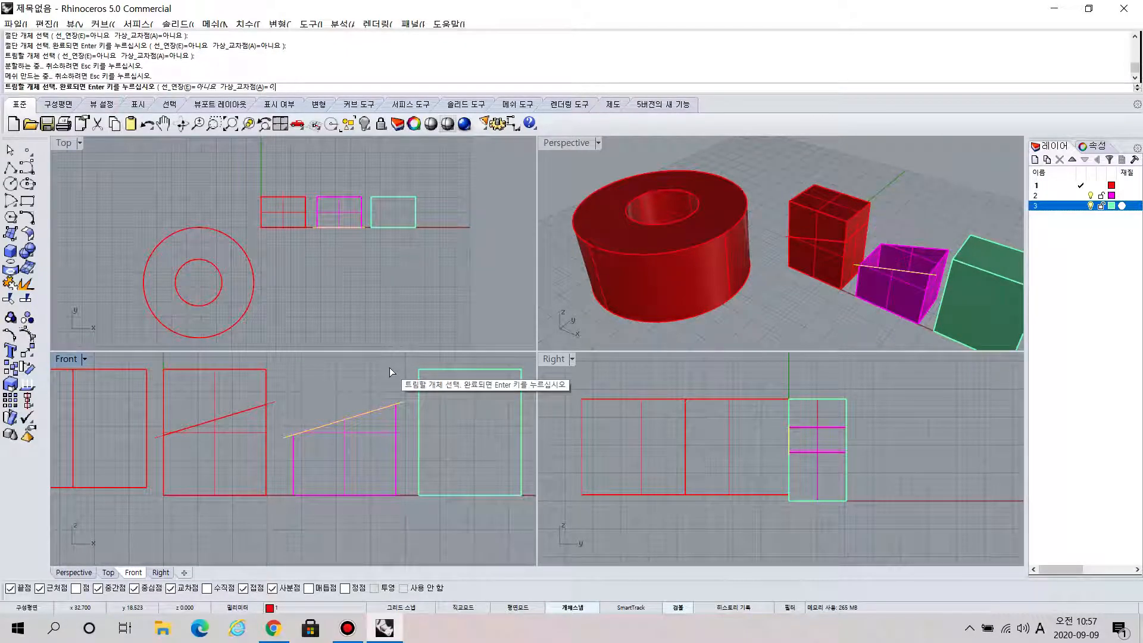
{"action": "right_click_drag", "start_coordinate": [831, 295], "coordinate": [784, 313]}
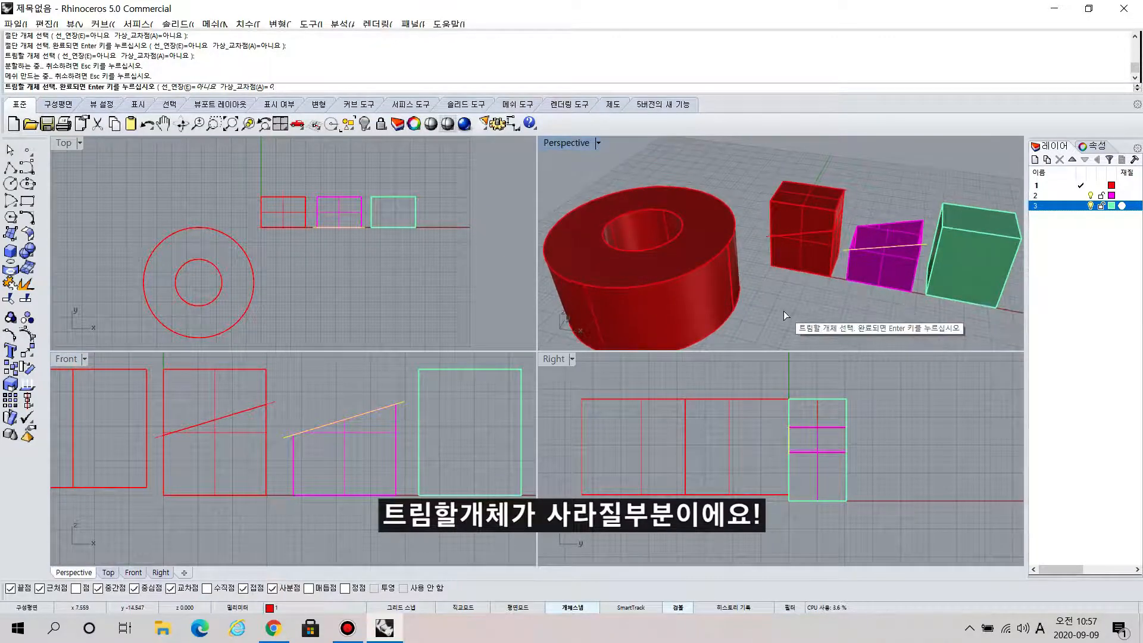
{"action": "key", "text": "Return"}
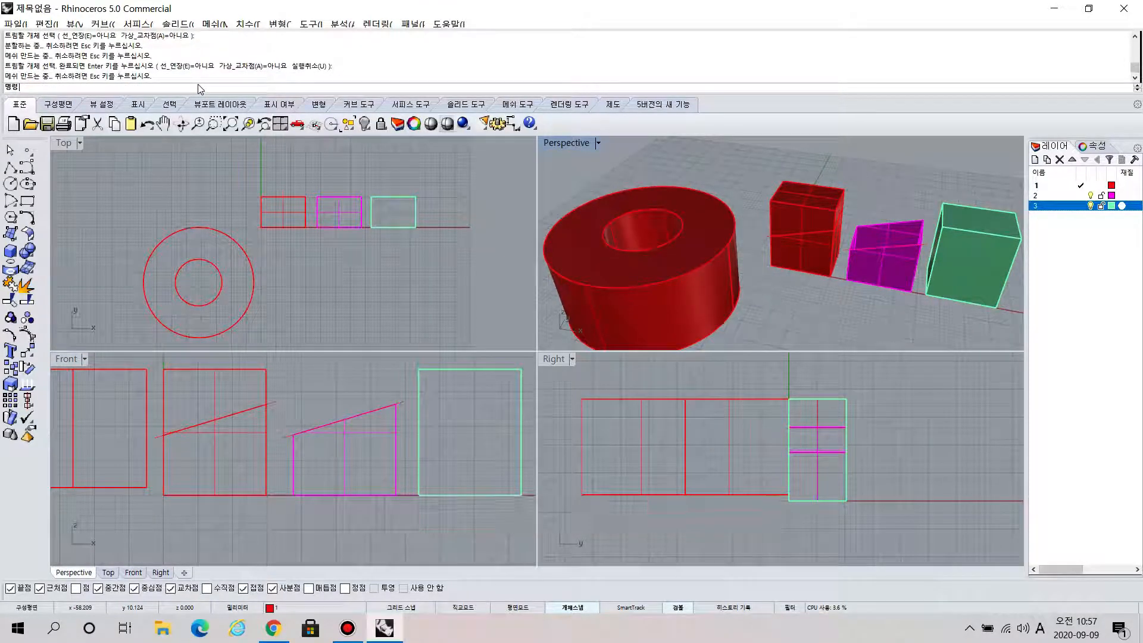
- Try lifting the upper piece of the split red box off the lower piece, and undo the move
{"action": "left_click", "coordinate": [808, 224]}
{"action": "left_click_drag", "start_coordinate": [812, 181], "coordinate": [811, 146]}
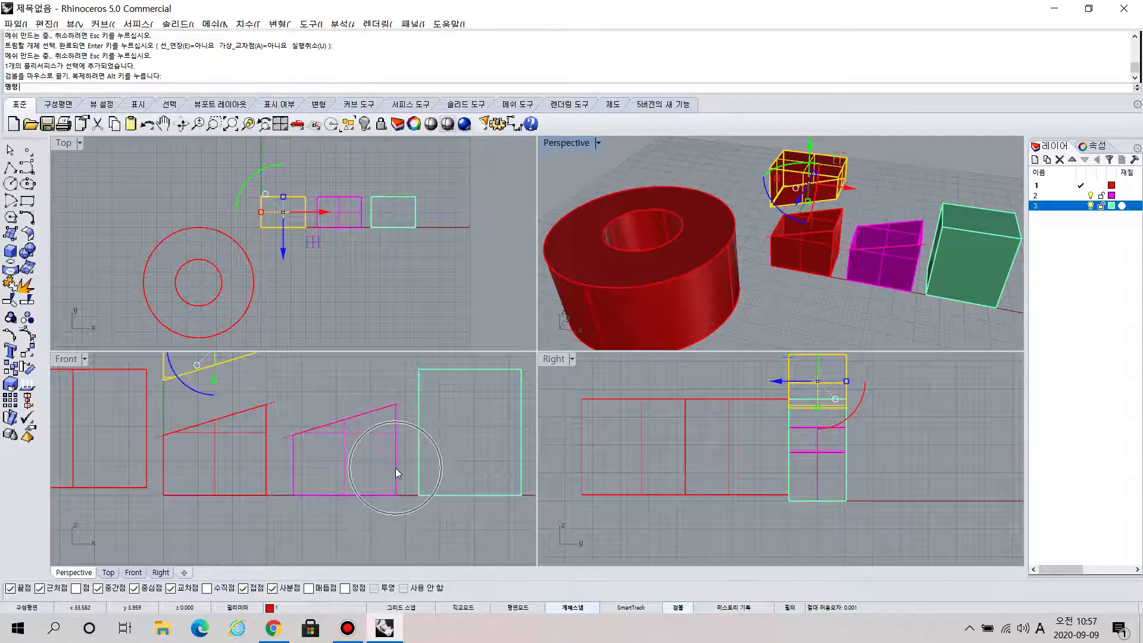
{"action": "key", "text": "ctrl+z"}
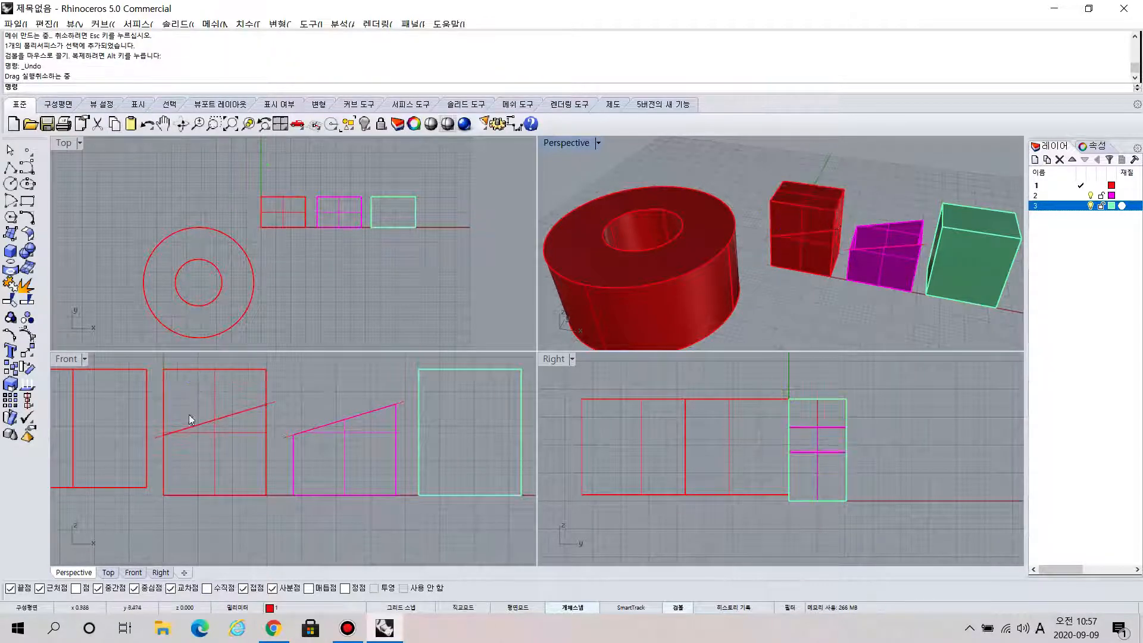
- Delete the lower piece of the split red box, undo that deletion and the magenta box's trim, and clear the selection
{"action": "left_click", "coordinate": [227, 495]}
{"action": "key", "text": "Delete"}
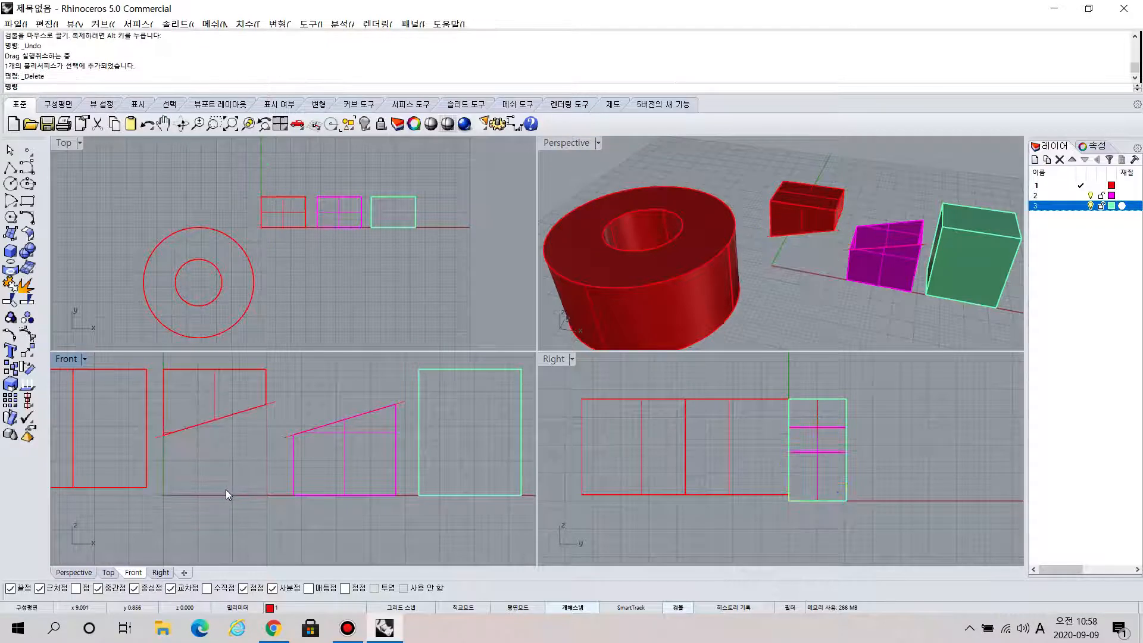
{"action": "right_click_drag", "start_coordinate": [731, 295], "coordinate": [856, 234]}
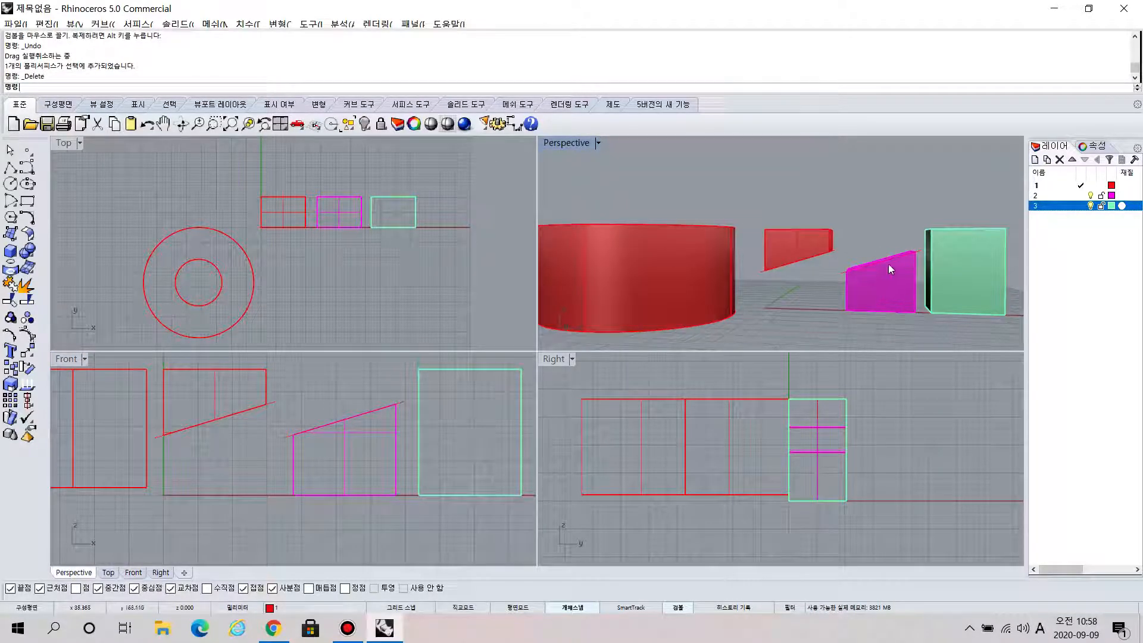
{"action": "key", "text": "ctrl+z"}
{"action": "key", "text": "ctrl+z"}
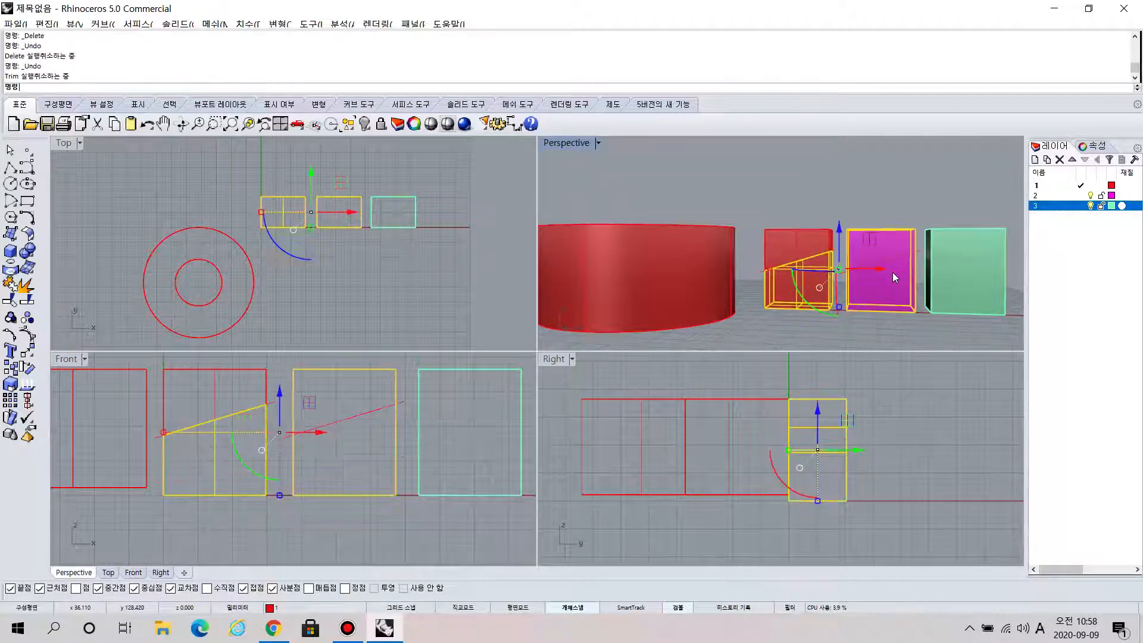
{"action": "left_click", "coordinate": [374, 348]}
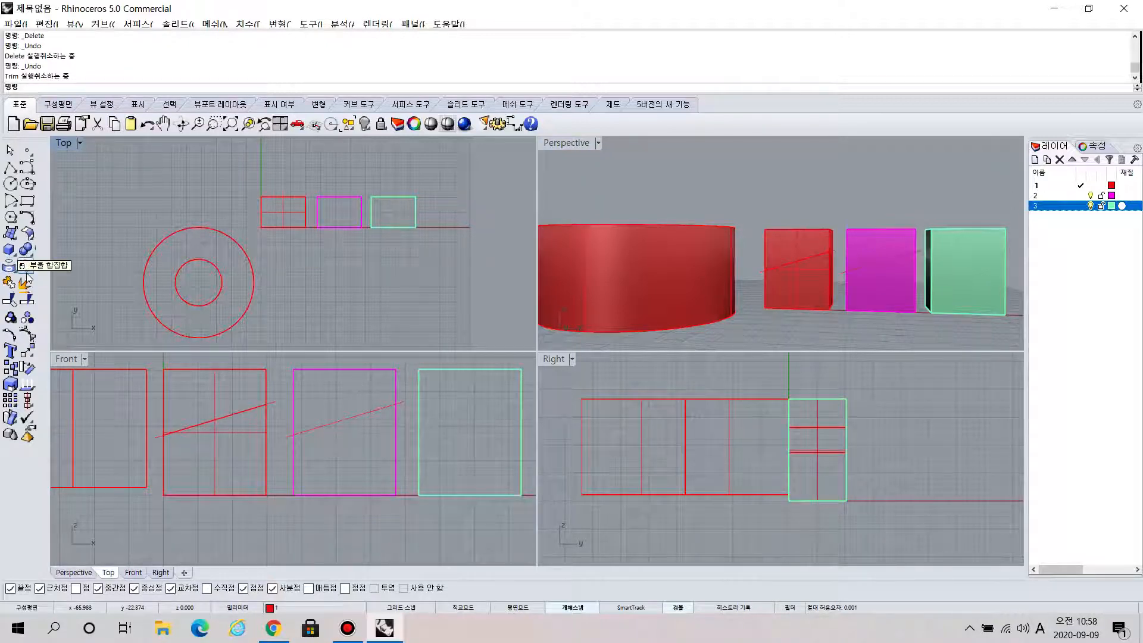
{"action": "left_click", "coordinate": [25, 282]}
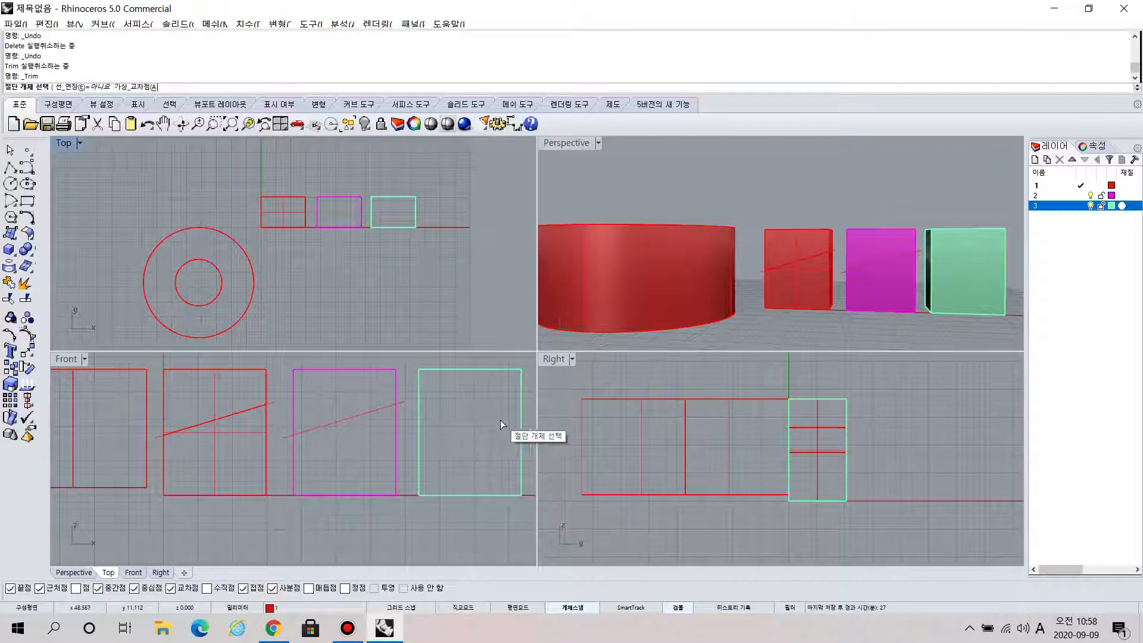
{"action": "left_click", "coordinate": [401, 402]}
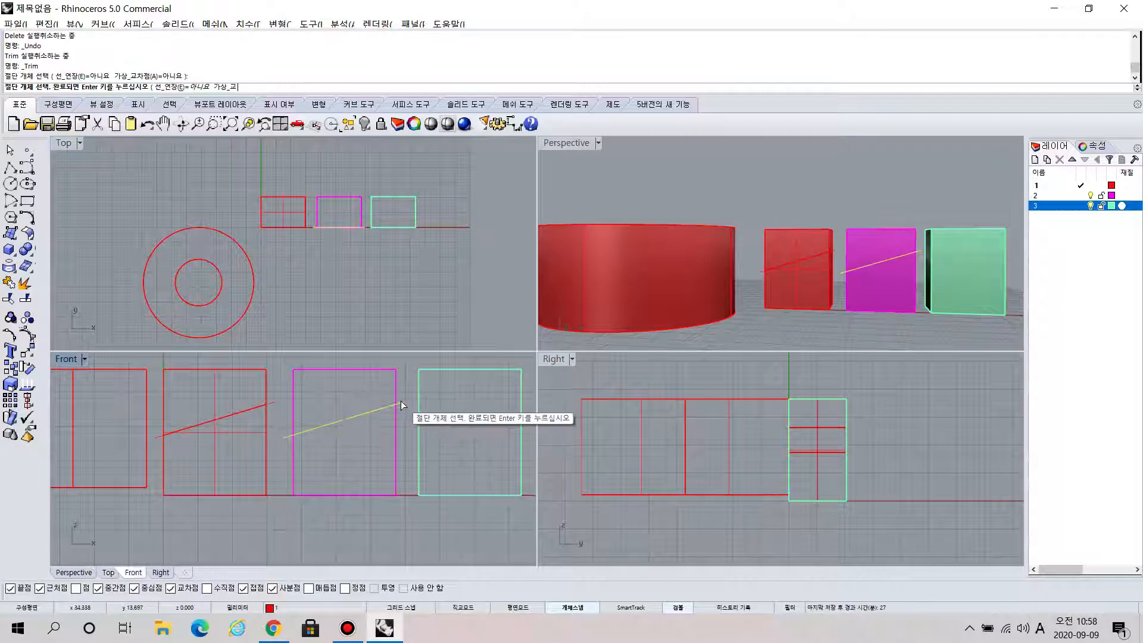
{"action": "left_click", "coordinate": [373, 494]}
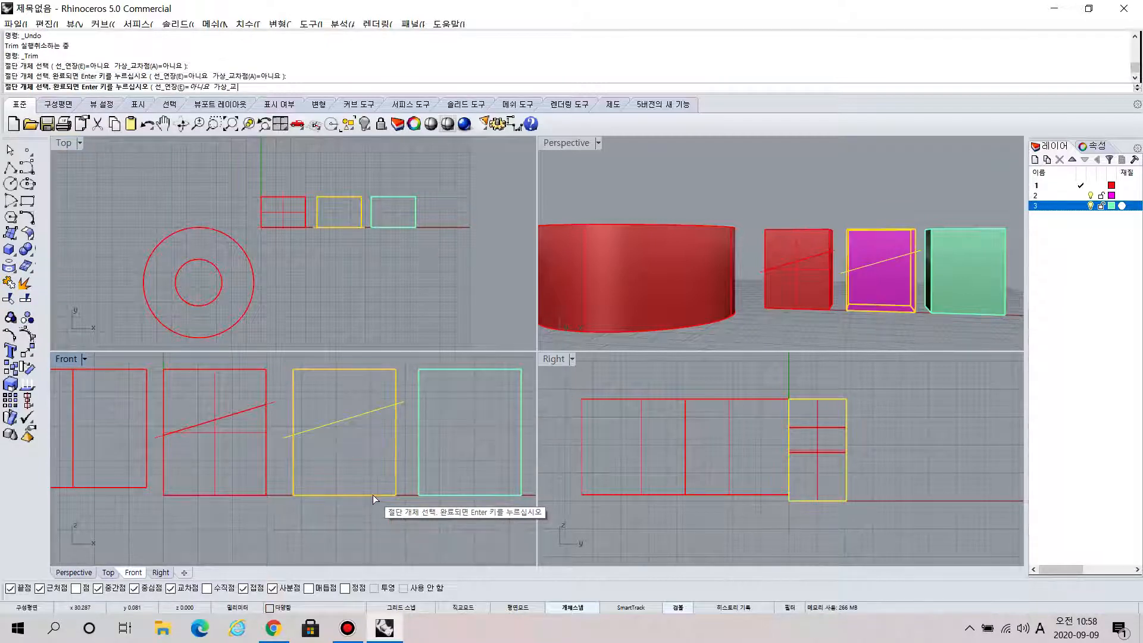
{"action": "key", "text": "Escape"}
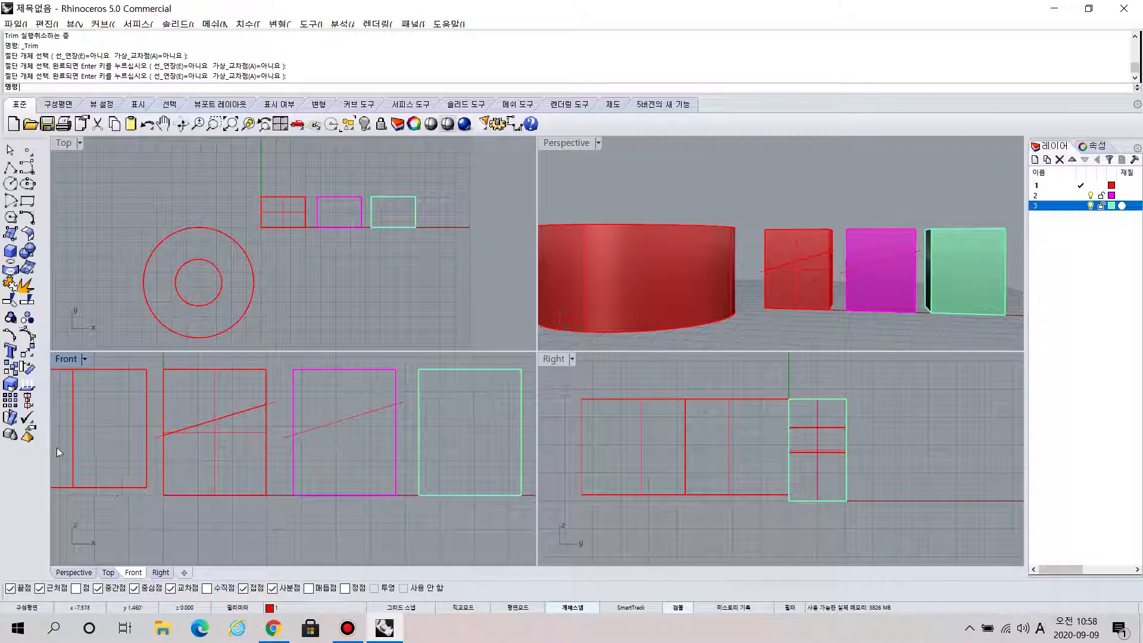
- Trim away the part of the magenta box below the slanted line, and undo that trim
{"action": "left_click", "coordinate": [9, 299]}
{"action": "left_click", "coordinate": [403, 402]}
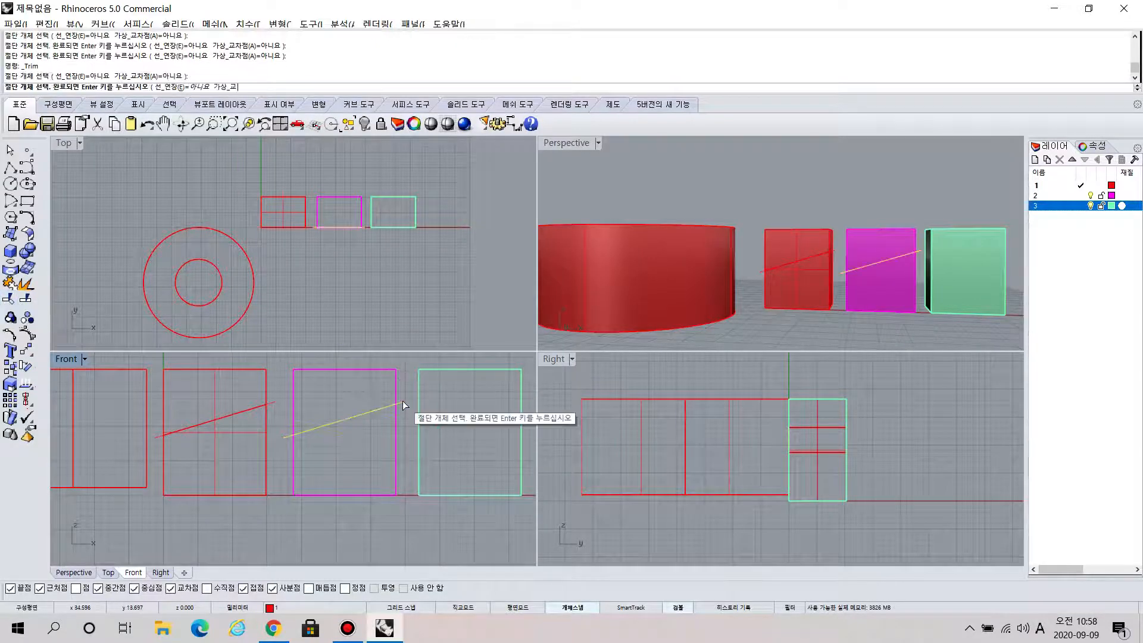
{"action": "key", "text": "Return"}
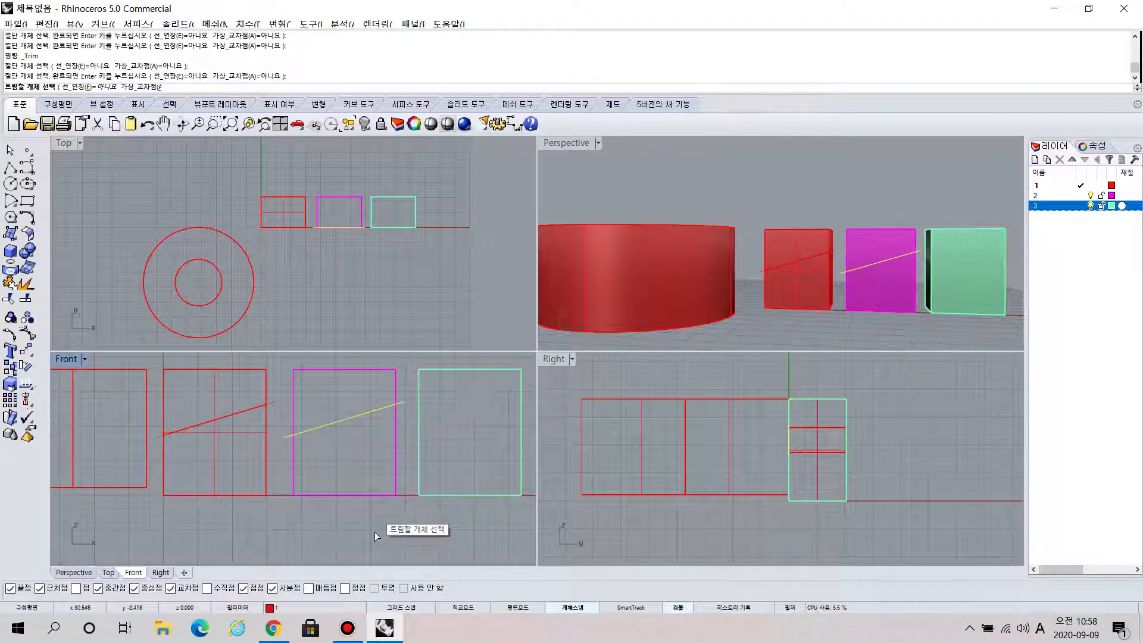
{"action": "left_click", "coordinate": [392, 495]}
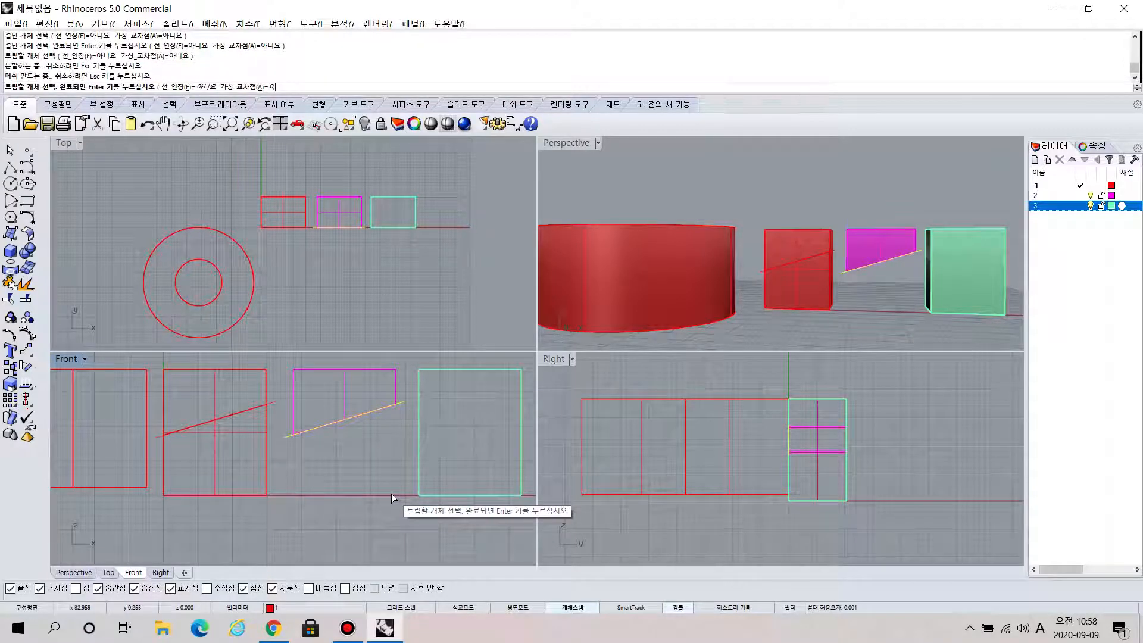
{"action": "key", "text": "ctrl+z"}
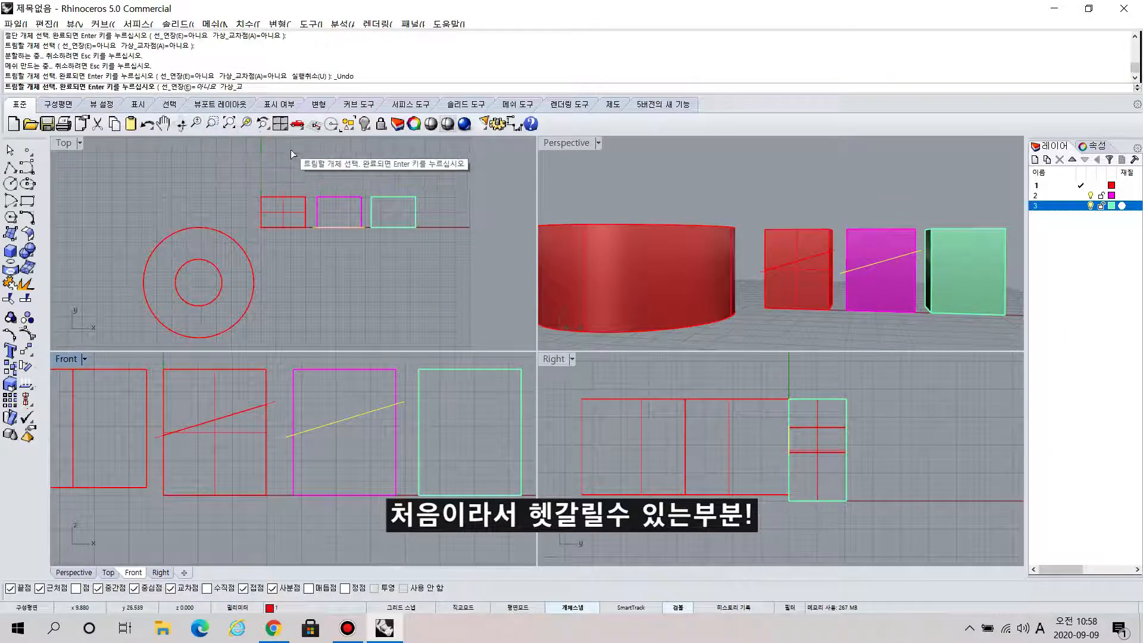
- Use the slanted line across the magenta box as the cutting object and trim off the box's upper part
{"action": "left_click", "coordinate": [12, 298]}
{"action": "left_click", "coordinate": [405, 402]}
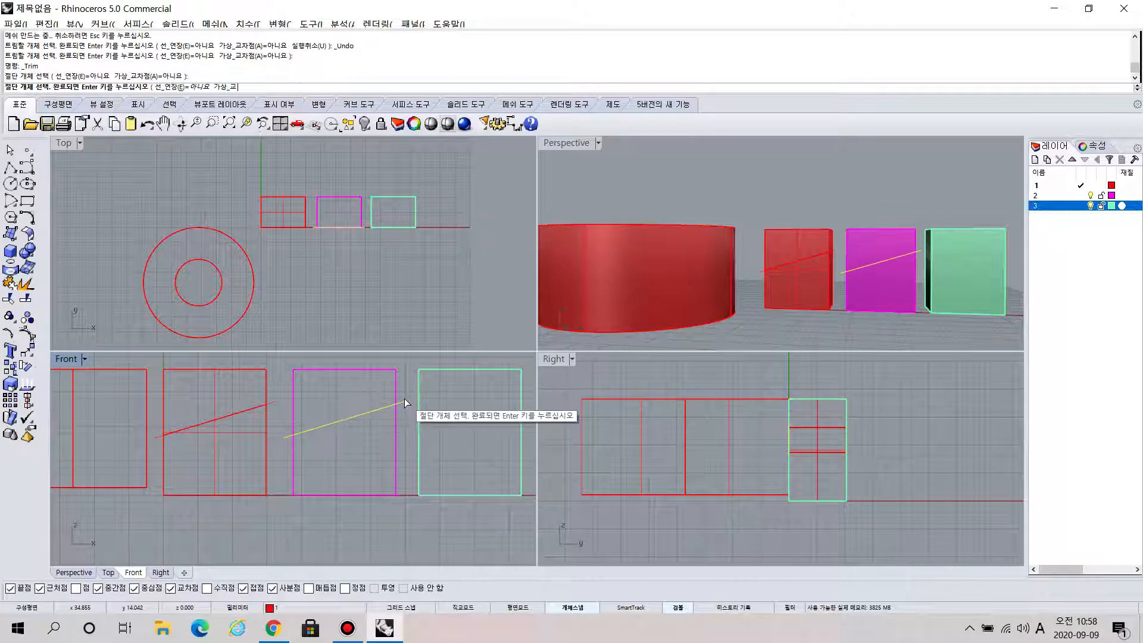
{"action": "key", "text": "Return"}
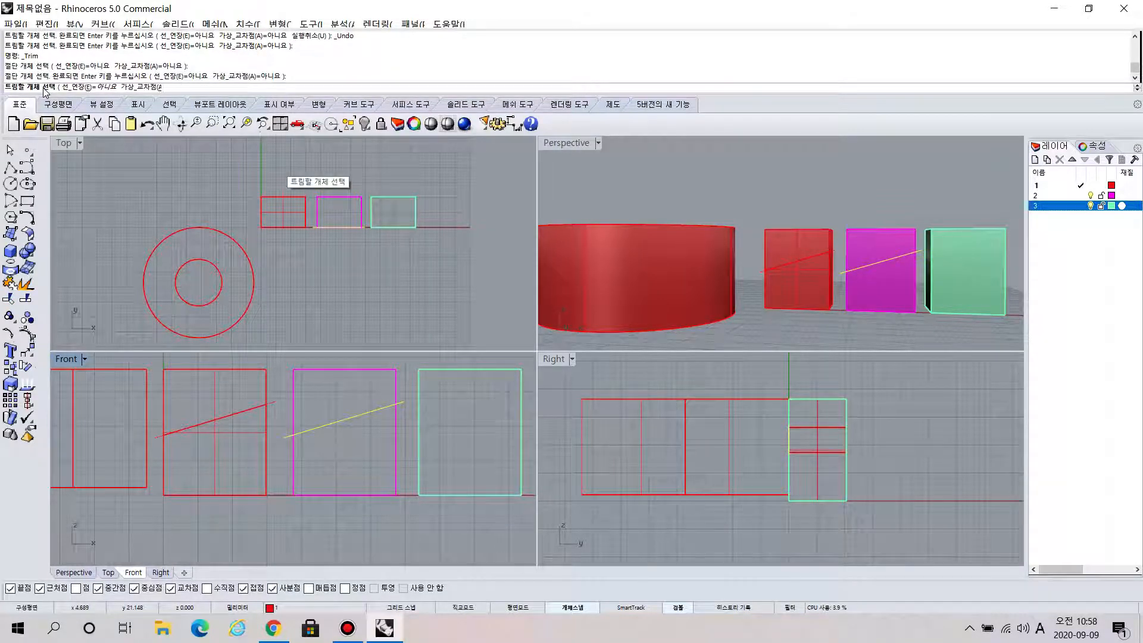
{"action": "left_click", "coordinate": [363, 370]}
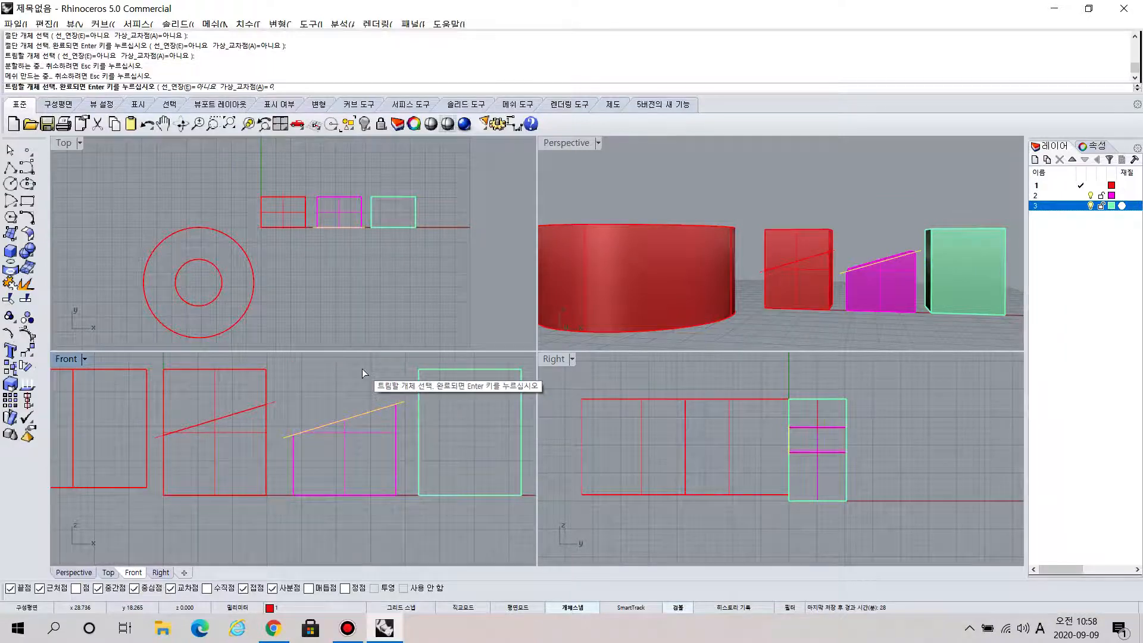
{"action": "key", "text": "Return"}
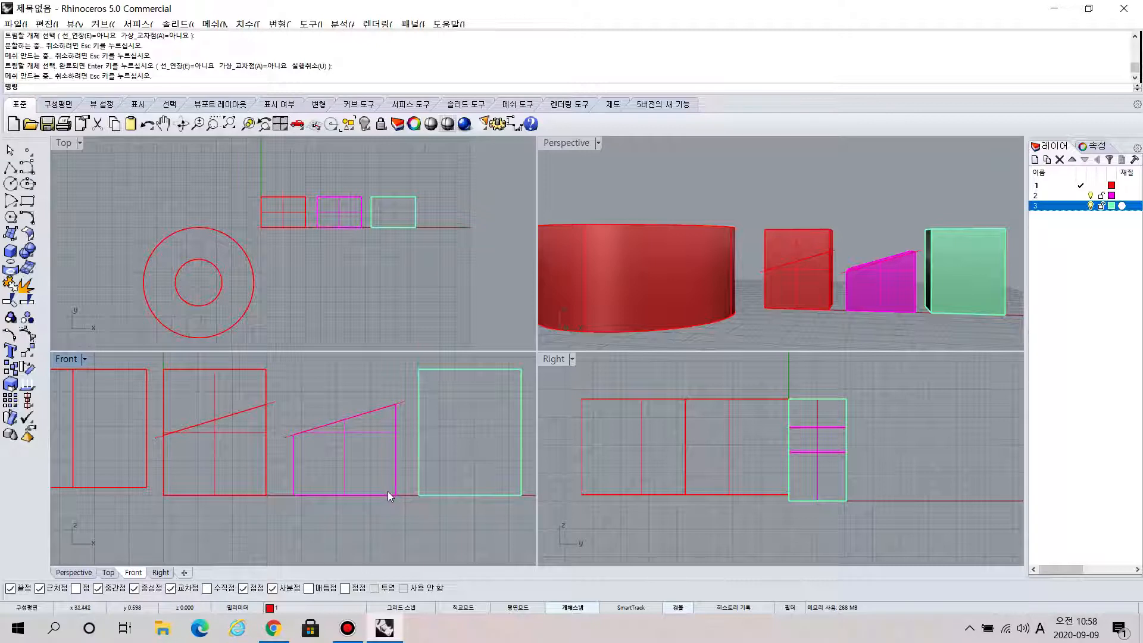
- Delete the upper piece of the split red box above its slanted cut
{"action": "right_click_drag", "start_coordinate": [402, 424], "coordinate": [370, 410]}
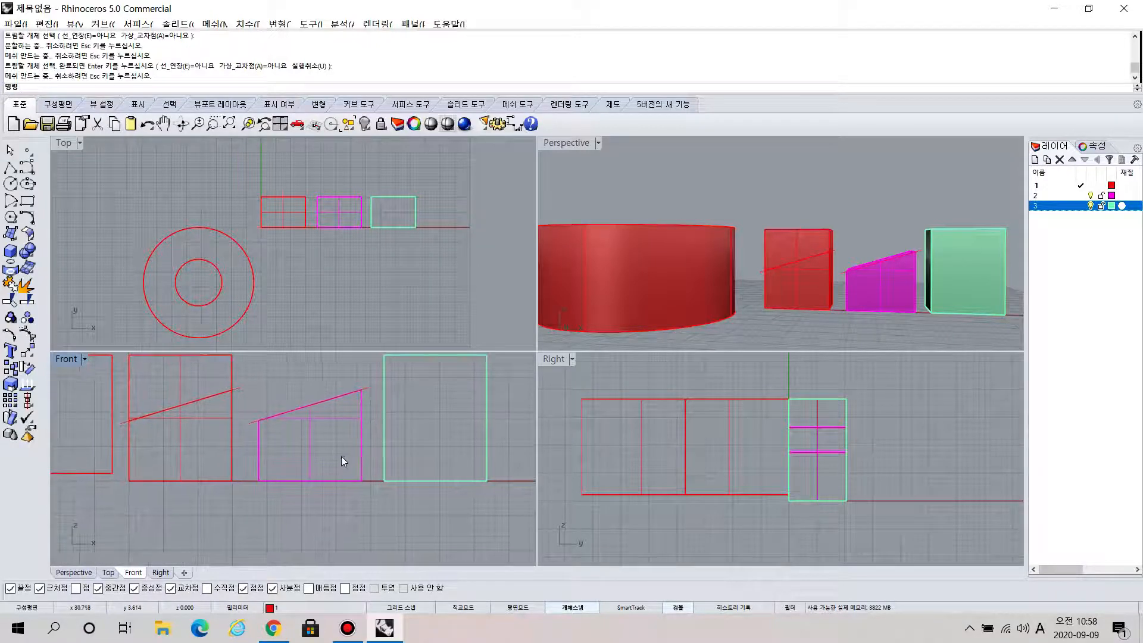
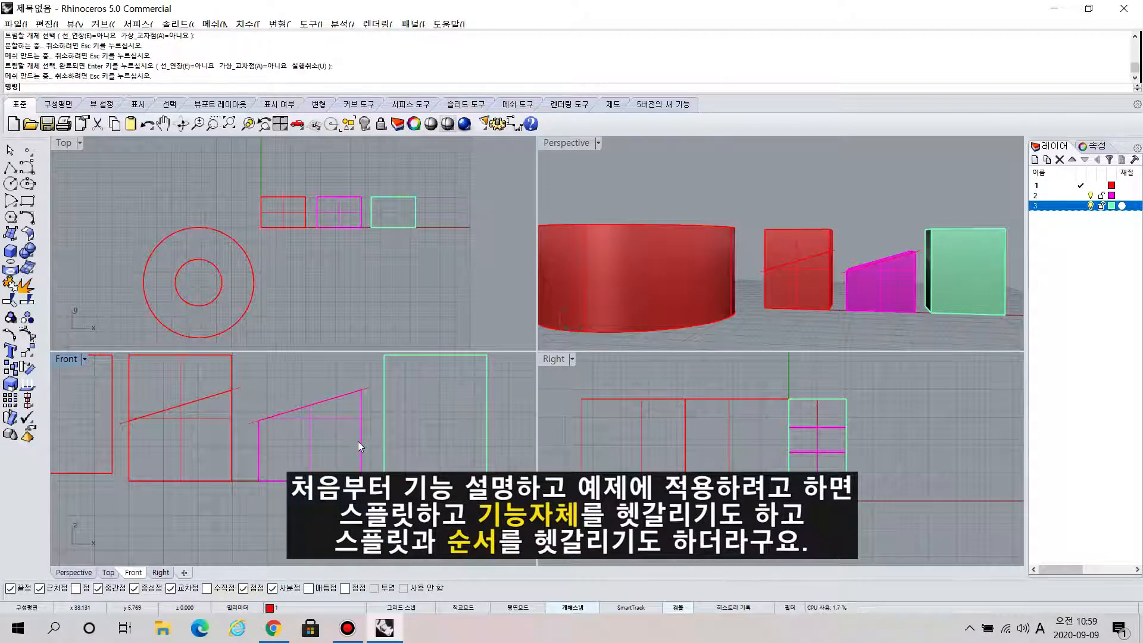
{"action": "left_click", "coordinate": [231, 373]}
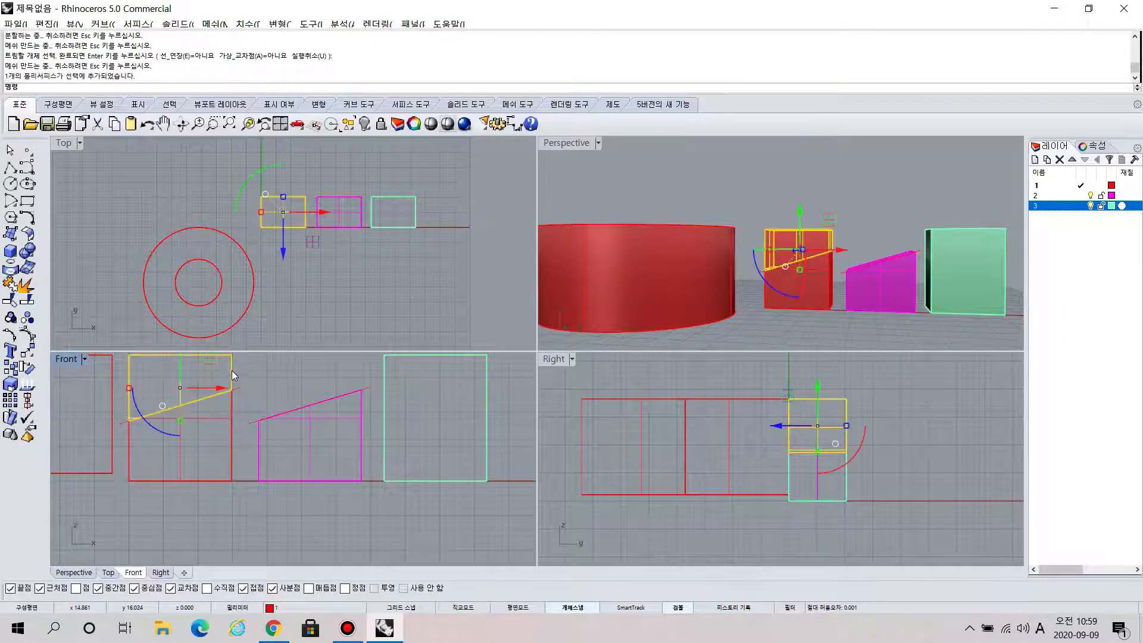
{"action": "key", "text": "Delete"}
- Cap the open slanted tops of the cut red and magenta boxes to make them closed solids
{"action": "right_click_drag", "start_coordinate": [793, 264], "coordinate": [698, 255]}
{"action": "scroll", "coordinate": [845, 231], "scroll_direction": "up", "scroll_amount": 3}
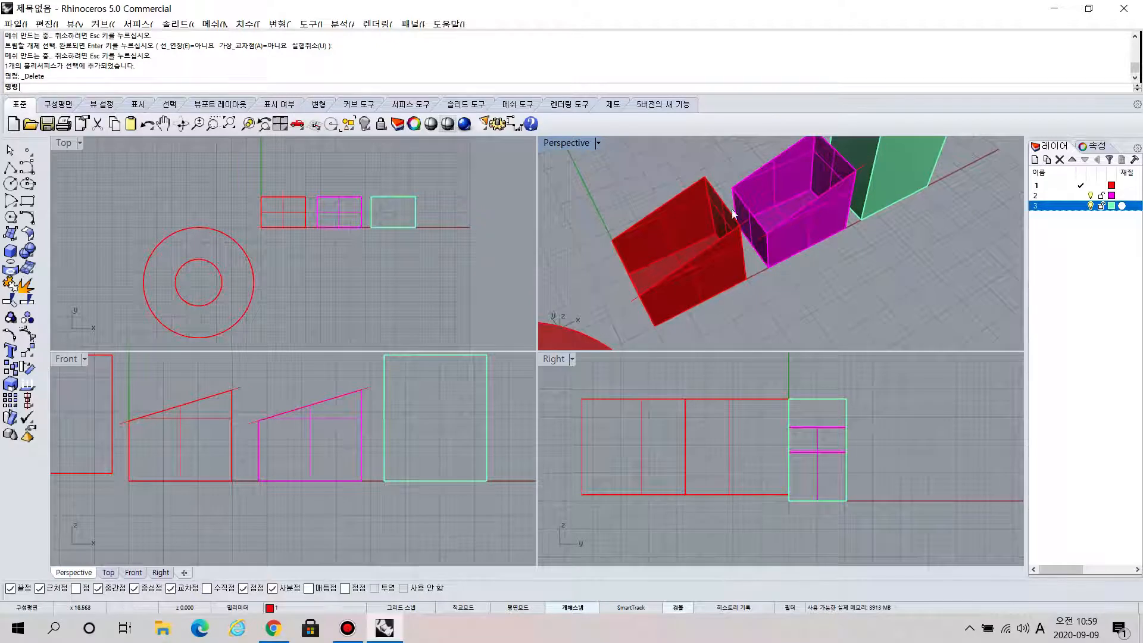
{"action": "mouse_move", "coordinate": [790, 223]}
{"action": "right_mouse_down"}
{"action": "mouse_move", "coordinate": [774, 232]}
{"action": "mouse_move", "coordinate": [777, 222]}
{"action": "right_mouse_up"}
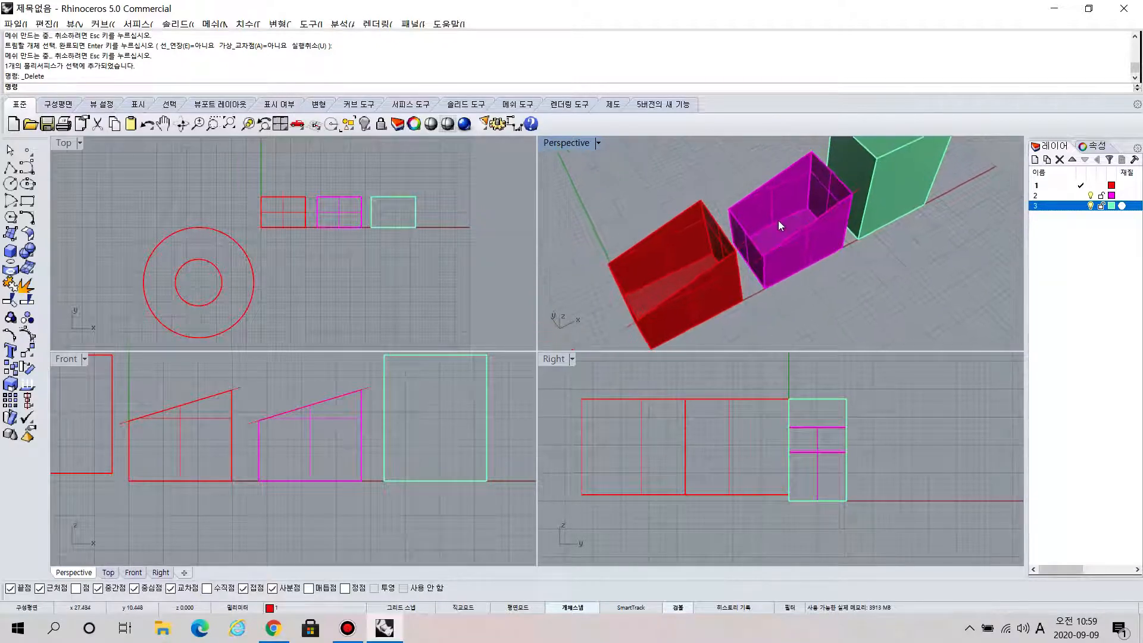
{"action": "left_click", "coordinate": [28, 261]}
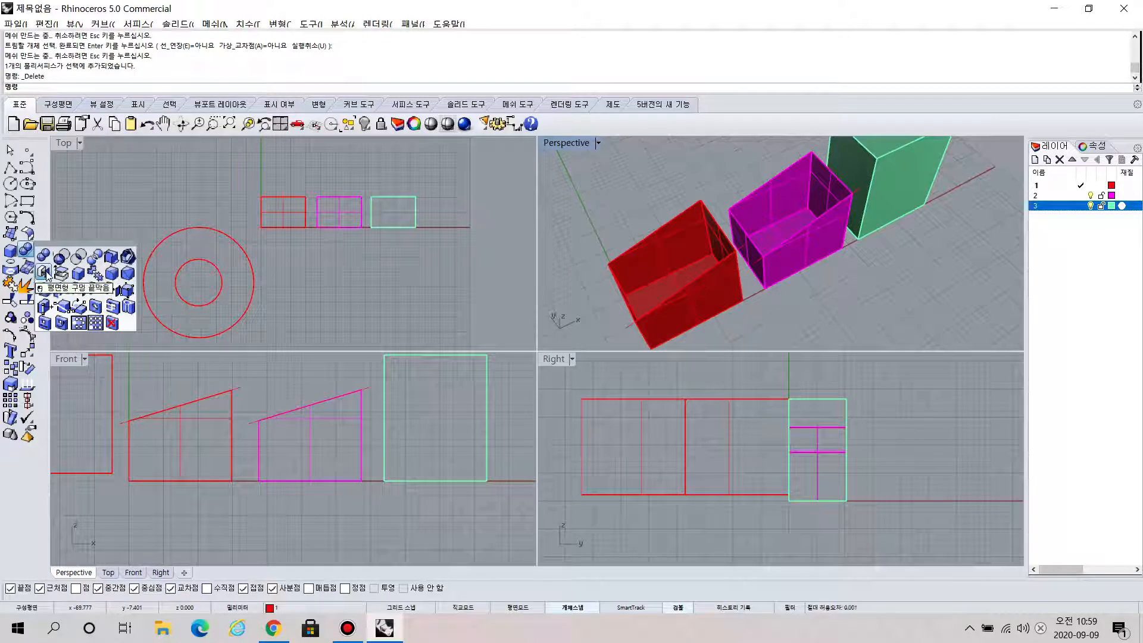
{"action": "left_click", "coordinate": [45, 272]}
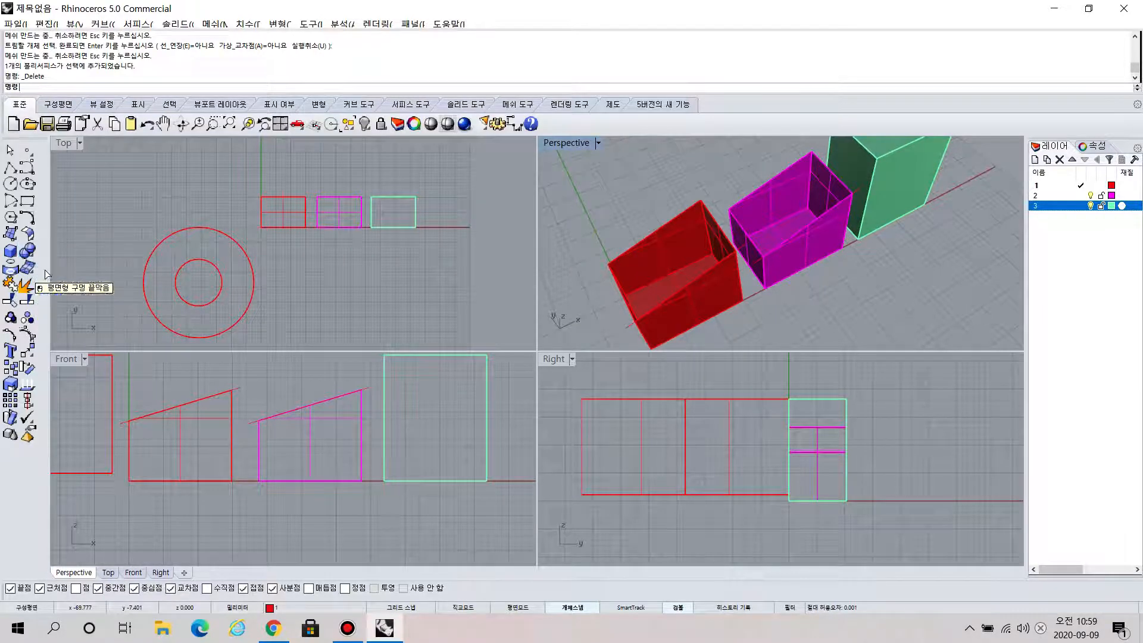
{"action": "left_click", "coordinate": [720, 292]}
{"action": "left_click", "coordinate": [786, 260]}
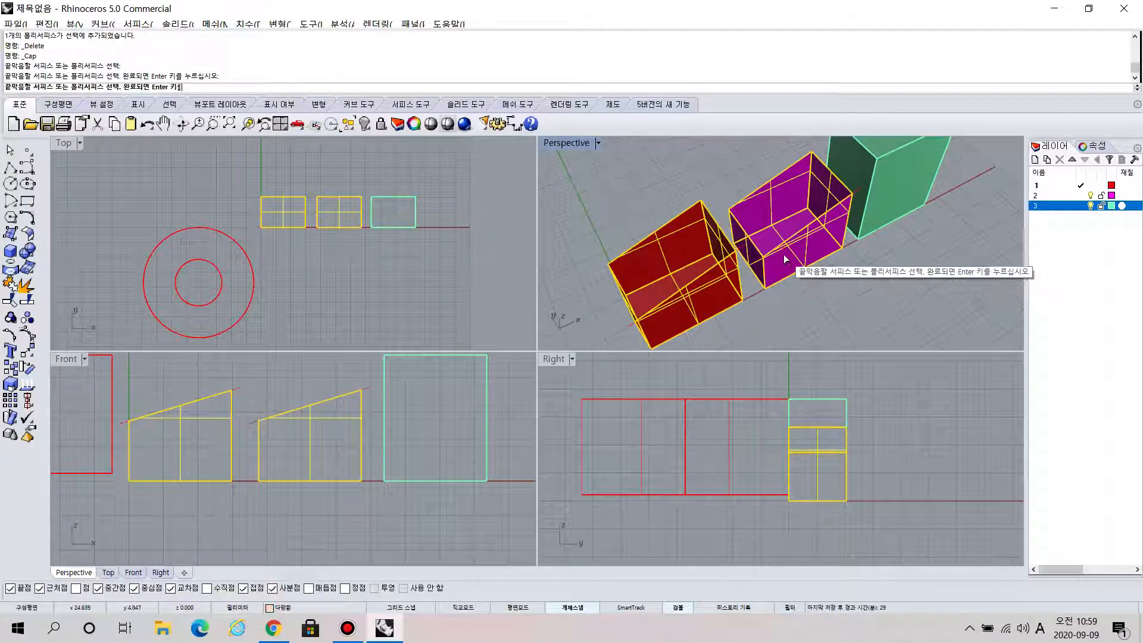
{"action": "key", "text": "Return"}
- Group the capped red and magenta boxes together
{"action": "mouse_move", "coordinate": [798, 262]}
{"action": "right_mouse_down"}
{"action": "mouse_move", "coordinate": [760, 177]}
{"action": "mouse_move", "coordinate": [812, 249]}
{"action": "mouse_move", "coordinate": [735, 273]}
{"action": "mouse_move", "coordinate": [815, 309]}
{"action": "mouse_move", "coordinate": [858, 296]}
{"action": "mouse_move", "coordinate": [750, 264]}
{"action": "right_mouse_up"}
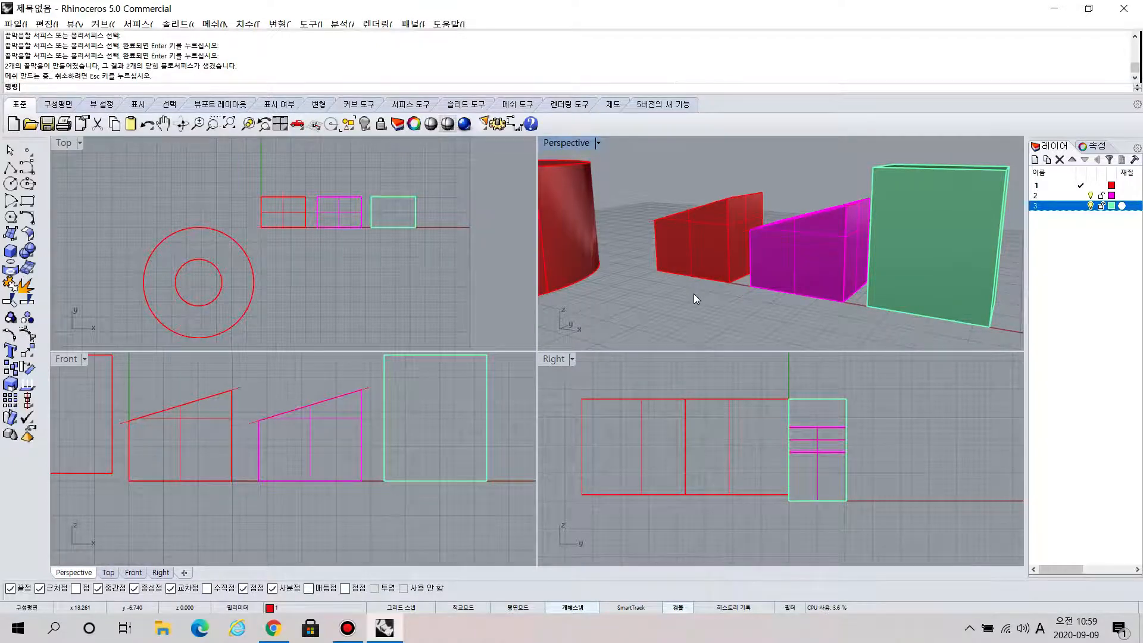
{"action": "scroll", "coordinate": [694, 294], "scroll_direction": "down", "scroll_amount": 3}
{"action": "right_click_drag", "start_coordinate": [695, 294], "coordinate": [809, 327]}
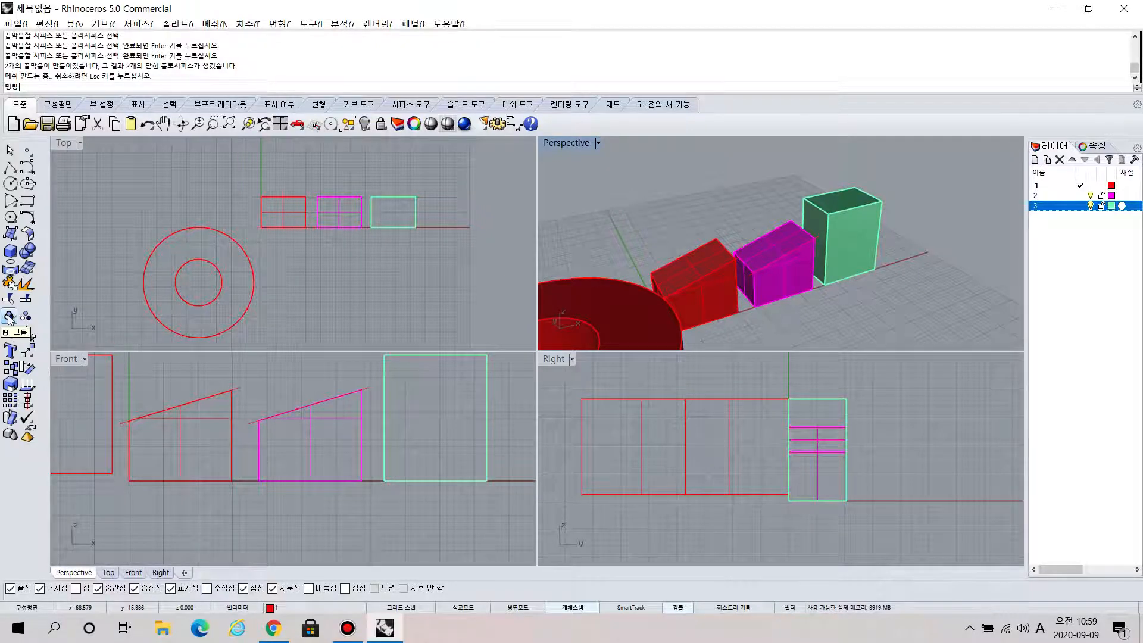
{"action": "left_click", "coordinate": [694, 280]}
{"action": "left_click", "coordinate": [770, 288], "text": "shift"}
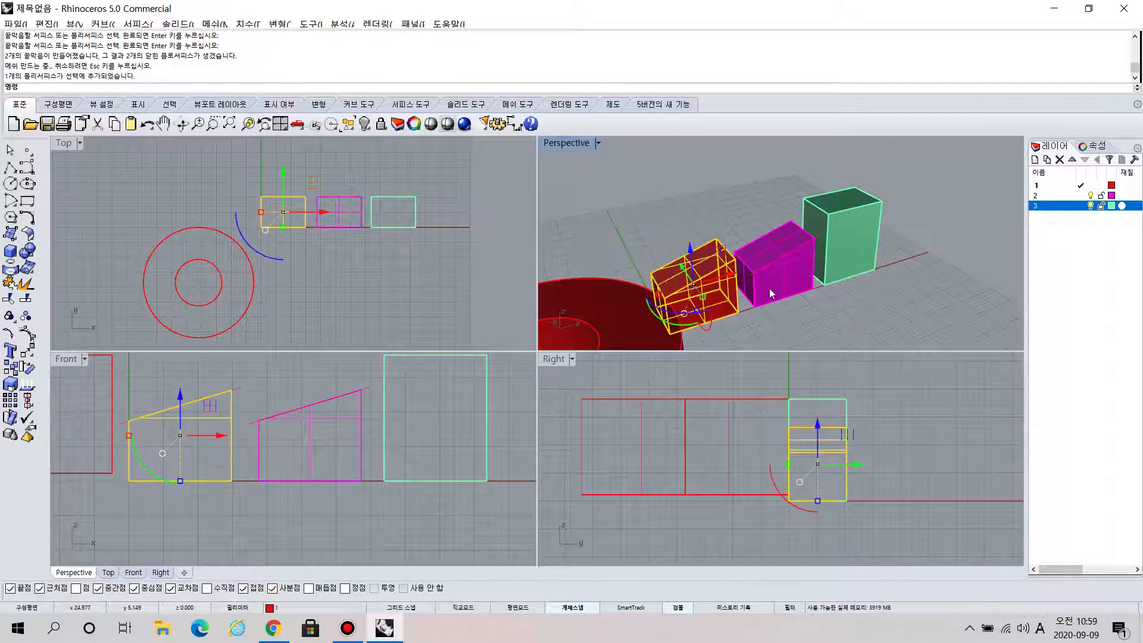
{"action": "left_click", "coordinate": [8, 317]}
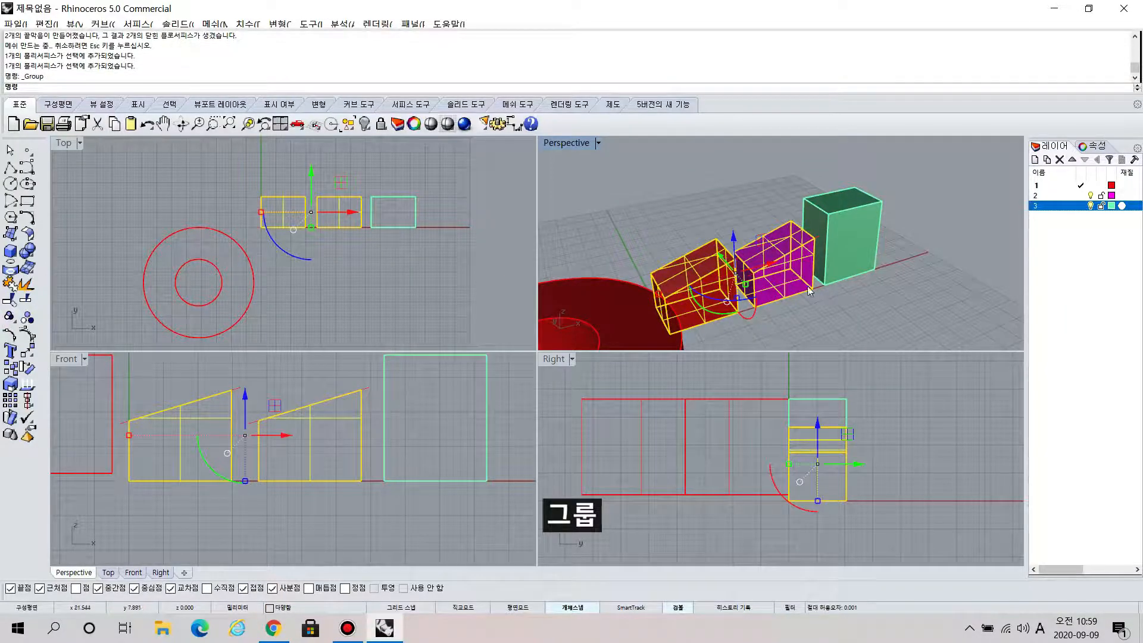
- Raise the grouped red and magenta boxes together vertically above their slanted lines
{"action": "left_click", "coordinate": [905, 279]}
{"action": "left_click", "coordinate": [761, 273]}
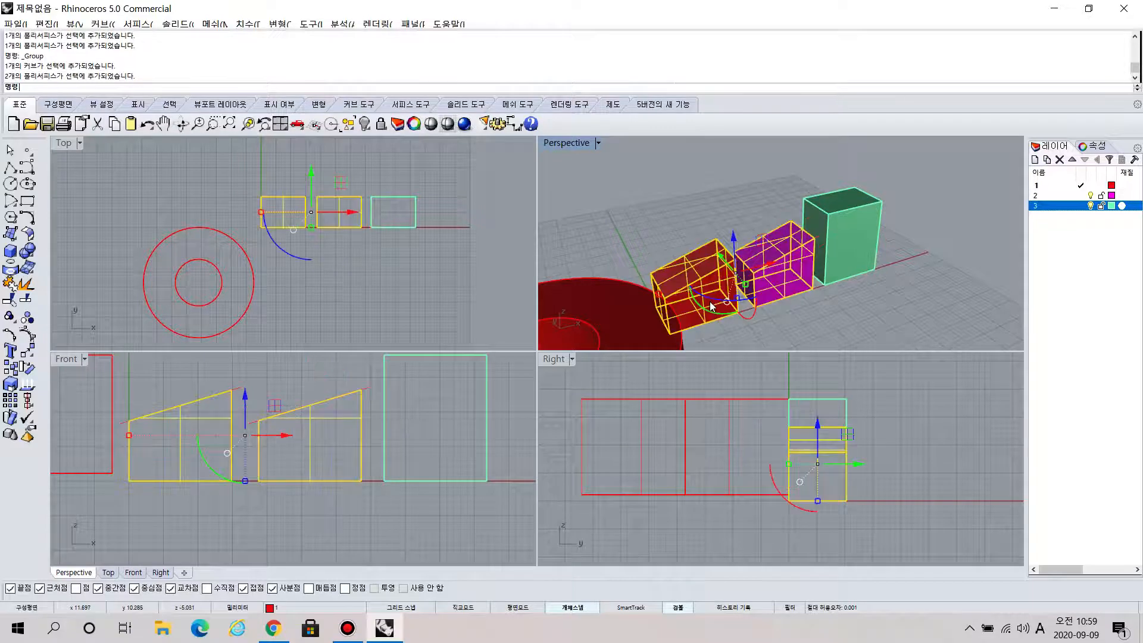
{"action": "left_click", "coordinate": [811, 313]}
{"action": "left_click", "coordinate": [728, 299]}
{"action": "left_click_drag", "start_coordinate": [737, 242], "coordinate": [733, 179]}
{"action": "left_click", "coordinate": [898, 319]}
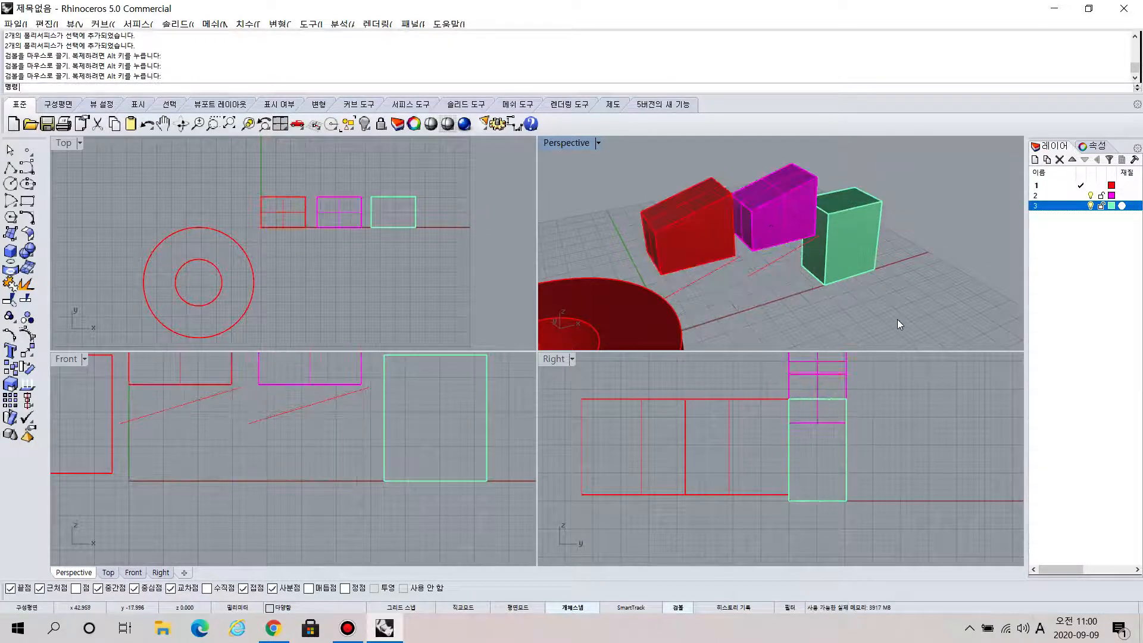
- Ungroup the red and magenta boxes and lower the red box slightly on its own
{"action": "left_click", "coordinate": [715, 240]}
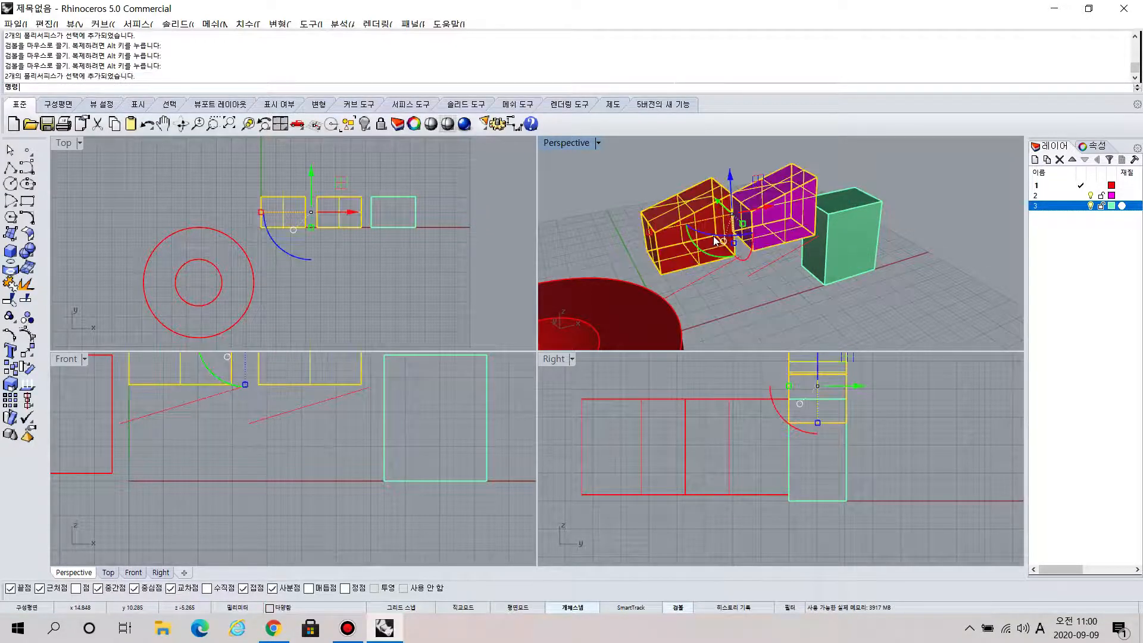
{"action": "left_click", "coordinate": [26, 319]}
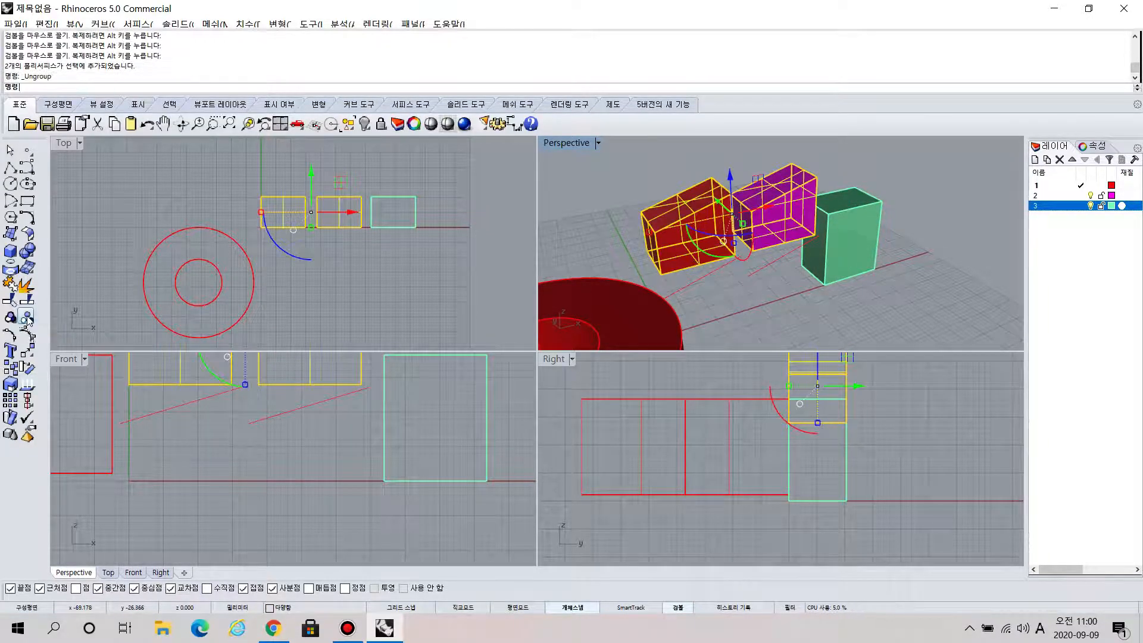
{"action": "left_click", "coordinate": [739, 292]}
{"action": "left_click", "coordinate": [703, 190]}
{"action": "mouse_move", "coordinate": [682, 186]}
{"action": "left_mouse_down"}
{"action": "mouse_move", "coordinate": [689, 250]}
{"action": "mouse_move", "coordinate": [684, 199]}
{"action": "left_mouse_up"}
{"action": "left_click", "coordinate": [781, 326]}
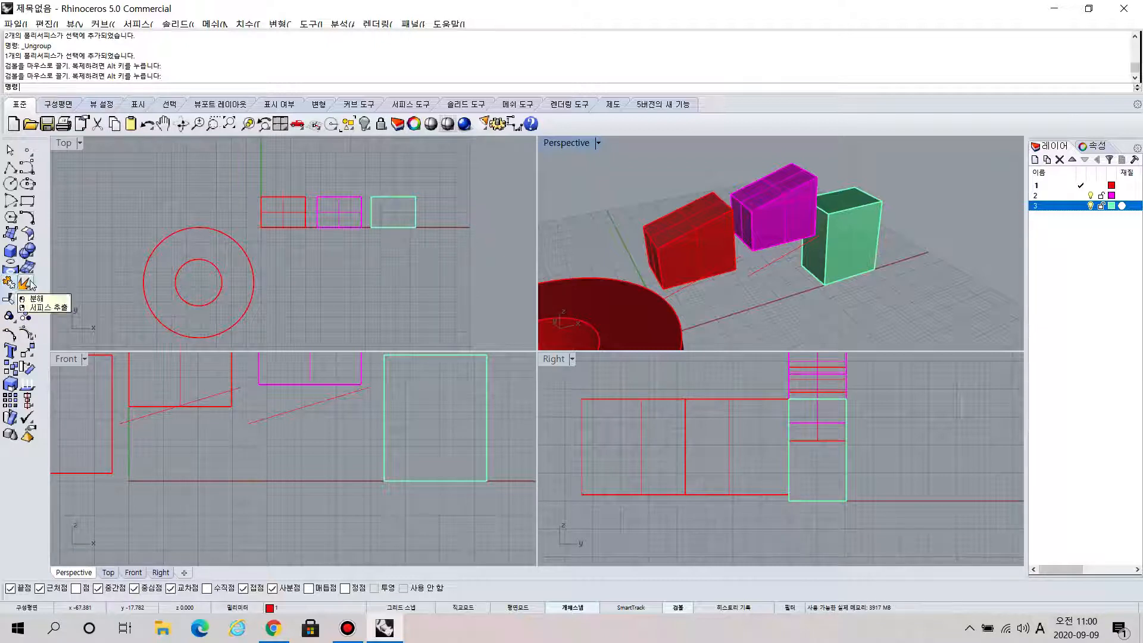
- Explode the green box into separate surfaces
{"action": "left_click", "coordinate": [856, 248]}
{"action": "right_click_drag", "start_coordinate": [917, 276], "coordinate": [862, 189]}
{"action": "left_click", "coordinate": [846, 270]}
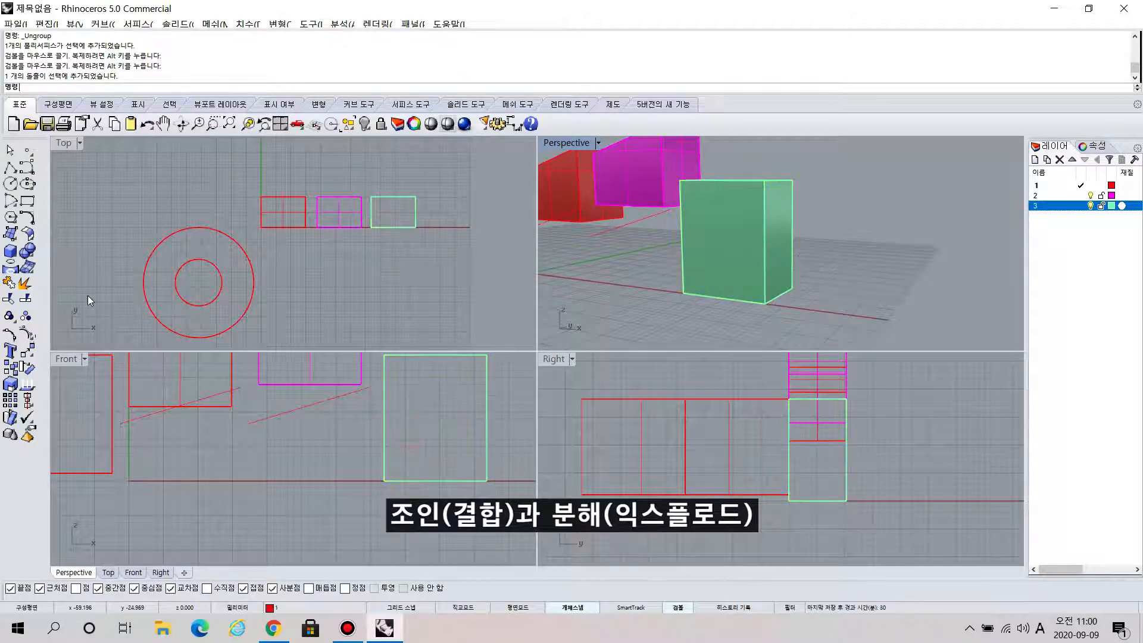
{"action": "left_click", "coordinate": [24, 284]}
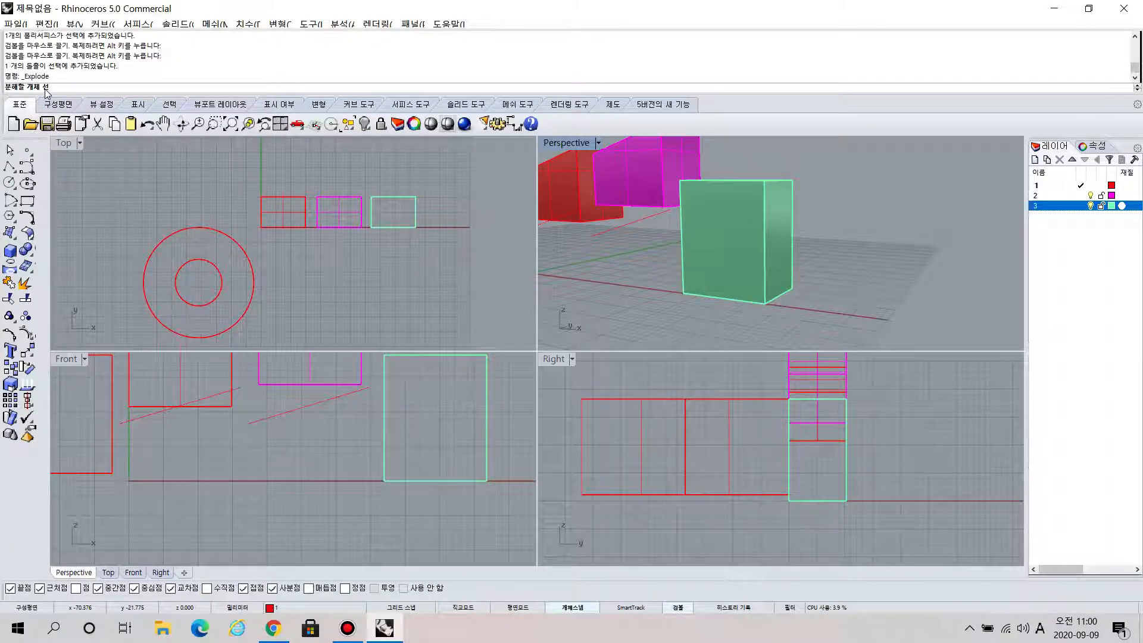
{"action": "left_click", "coordinate": [725, 246]}
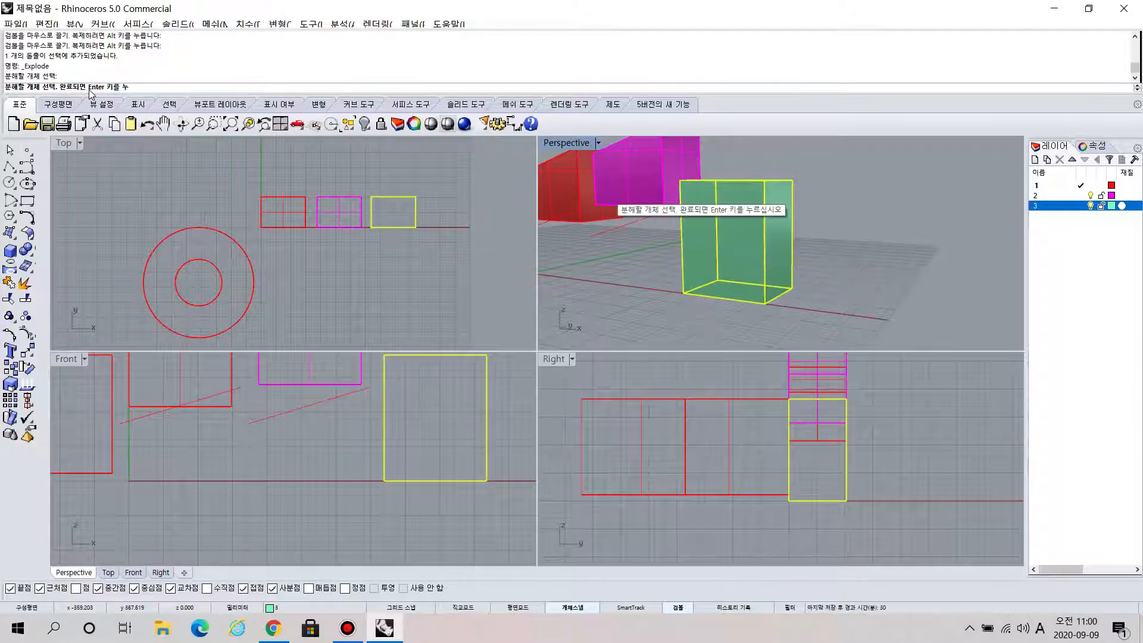
{"action": "right_click", "coordinate": [735, 253]}
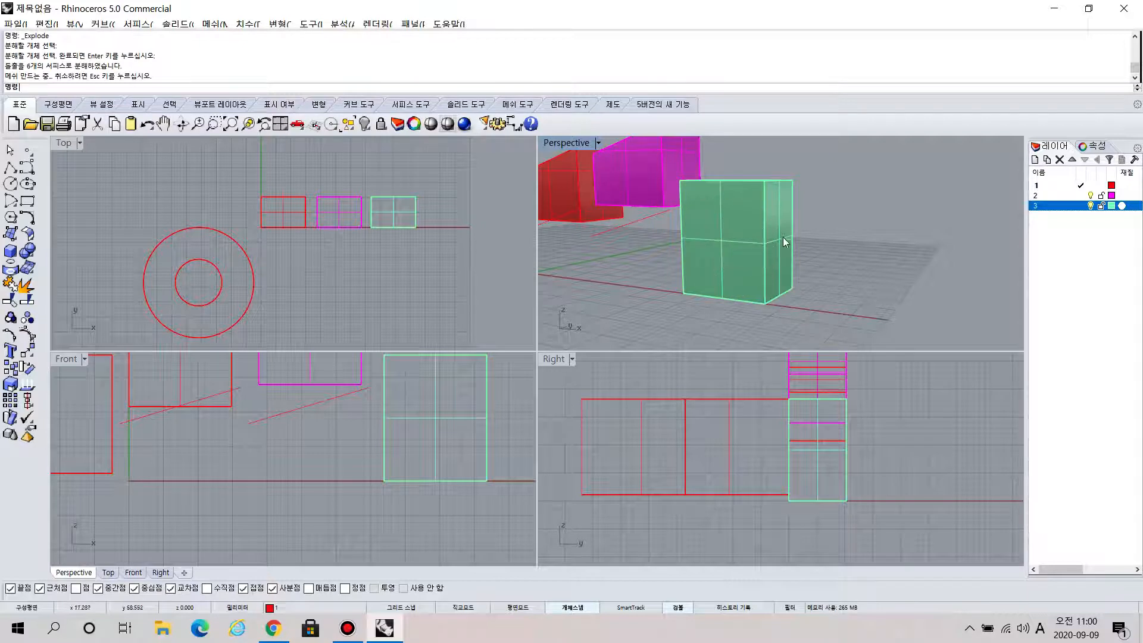
- Examine the exploded green box from several sides, selecting its faces individually to check that they are separate
{"action": "right_click_drag", "start_coordinate": [840, 214], "coordinate": [713, 225]}
{"action": "left_click", "coordinate": [736, 217]}
{"action": "left_click", "coordinate": [770, 216]}
{"action": "left_click", "coordinate": [806, 208]}
{"action": "left_click", "coordinate": [785, 169]}
{"action": "right_click_drag", "start_coordinate": [785, 169], "coordinate": [1007, 159]}
{"action": "right_click_drag", "start_coordinate": [705, 294], "coordinate": [841, 273]}
{"action": "left_click", "coordinate": [734, 279]}
{"action": "left_click", "coordinate": [860, 276]}
{"action": "left_click", "coordinate": [780, 279]}
- Try pulling the front surface of the exploded green box away freehand, and undo that move
{"action": "mouse_move", "coordinate": [893, 280]}
{"action": "right_mouse_down"}
{"action": "mouse_move", "coordinate": [931, 255]}
{"action": "mouse_move", "coordinate": [885, 301]}
{"action": "right_mouse_up"}
{"action": "left_click", "coordinate": [791, 257]}
{"action": "left_click_drag", "start_coordinate": [792, 257], "coordinate": [818, 264]}
{"action": "left_click", "coordinate": [926, 191]}
{"action": "right_click_drag", "start_coordinate": [925, 196], "coordinate": [703, 286]}
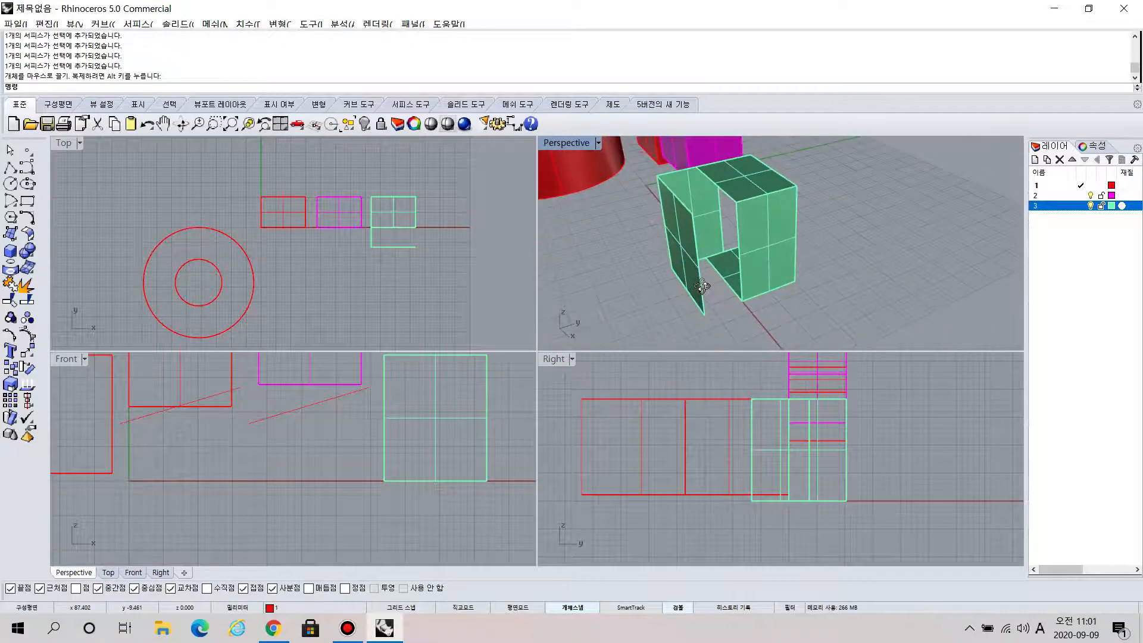
{"action": "left_click", "coordinate": [703, 287]}
{"action": "key", "text": "ctrl+z"}
{"action": "key", "text": "Escape"}
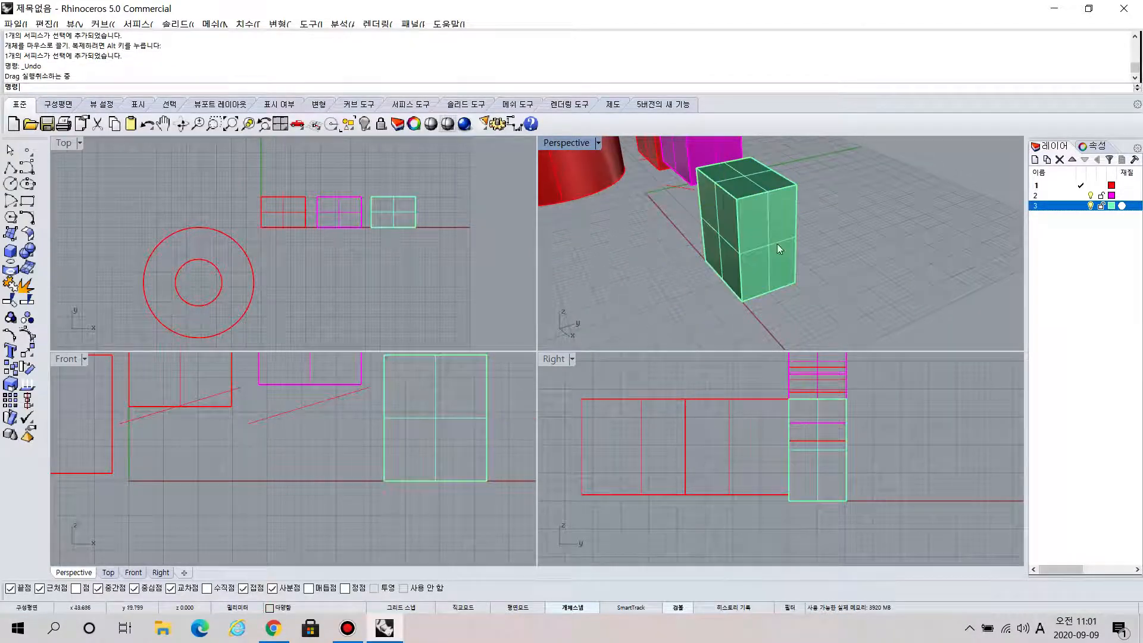
- Move the front surface of the exploded green box straight outward along the Y axis, clear of the other faces
{"action": "left_click", "coordinate": [734, 266], "text": "ctrl+shift"}
{"action": "left_click_drag", "start_coordinate": [753, 225], "coordinate": [703, 239]}
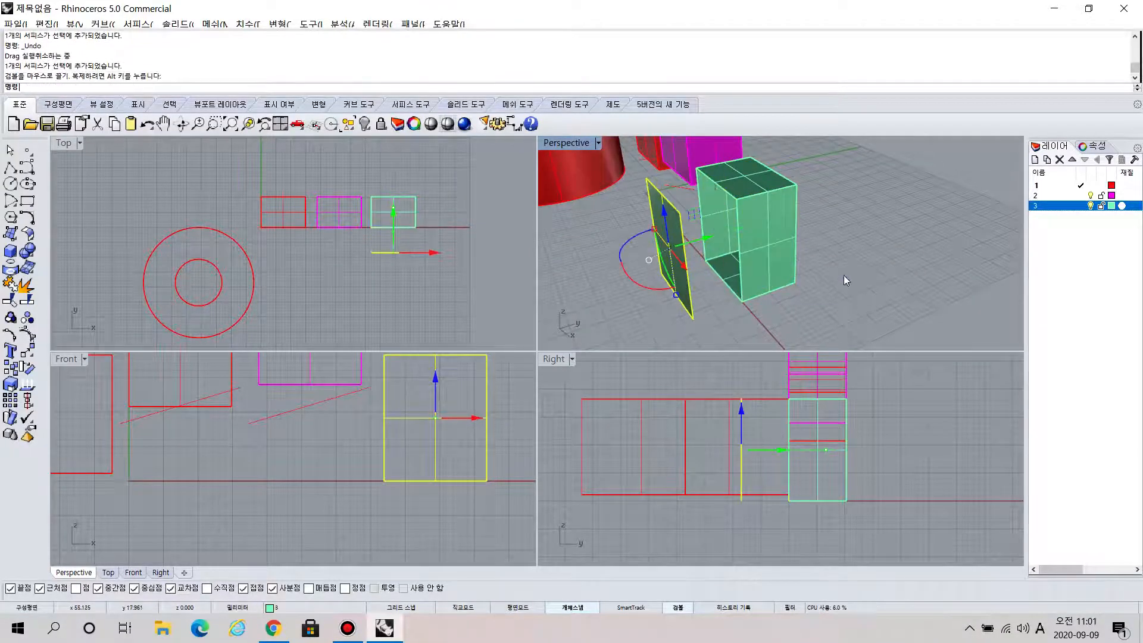
{"action": "left_click", "coordinate": [844, 275]}
{"action": "right_click_drag", "start_coordinate": [846, 274], "coordinate": [842, 243]}
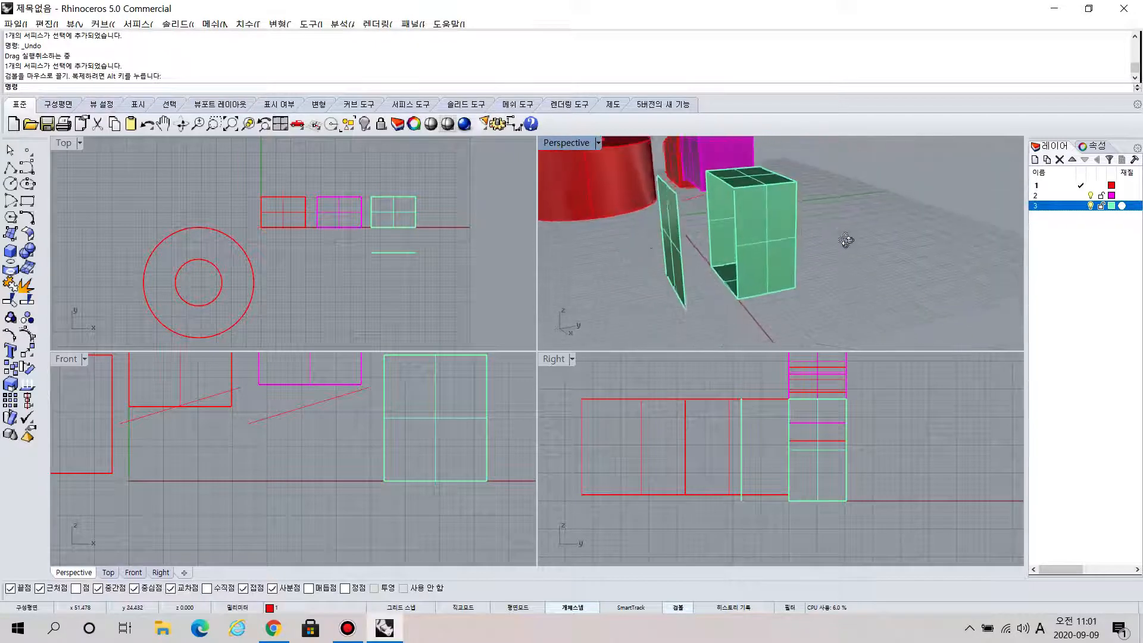
{"action": "left_click", "coordinate": [677, 249]}
{"action": "left_click_drag", "start_coordinate": [710, 234], "coordinate": [652, 244]}
{"action": "left_click", "coordinate": [827, 199]}
- Select the five remaining green box surfaces with the nearby slanted line, invert the selection and hide all other objects
{"action": "right_click_drag", "start_coordinate": [826, 199], "coordinate": [771, 224]}
{"action": "left_click", "coordinate": [771, 219]}
{"action": "right_click_drag", "start_coordinate": [898, 269], "coordinate": [831, 313]}
{"action": "left_click_drag", "start_coordinate": [832, 313], "coordinate": [678, 200]}
{"action": "mouse_move", "coordinate": [783, 191]}
{"action": "right_mouse_down"}
{"action": "mouse_move", "coordinate": [710, 224]}
{"action": "mouse_move", "coordinate": [820, 175]}
{"action": "mouse_move", "coordinate": [770, 199]}
{"action": "right_mouse_up"}
{"action": "left_click", "coordinate": [767, 197], "text": "shift"}
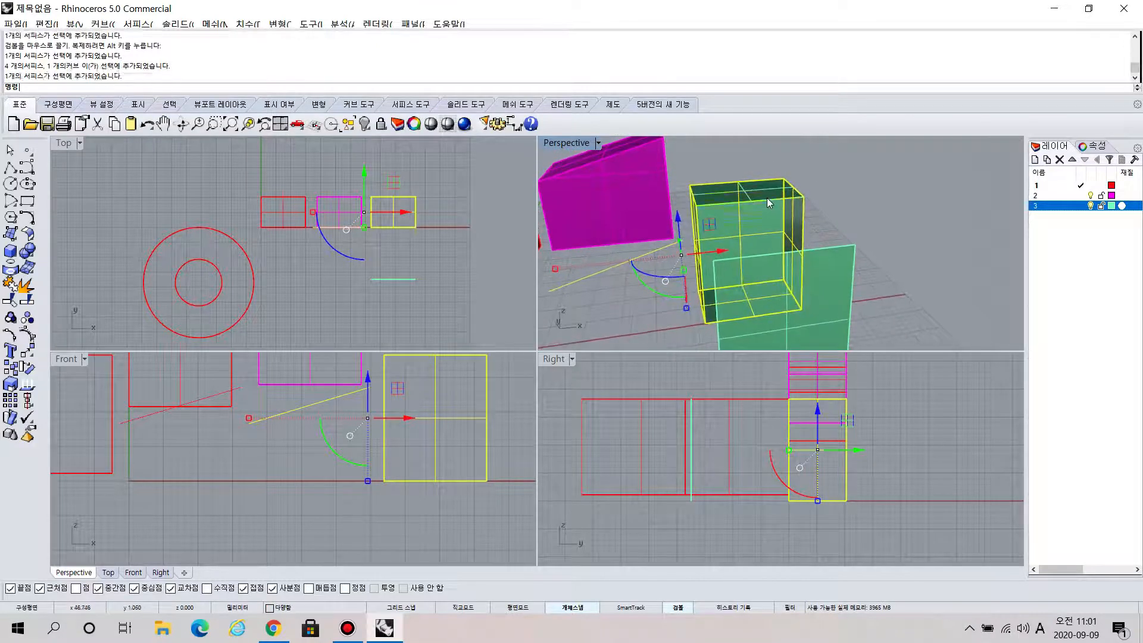
{"action": "left_click", "coordinate": [368, 133]}
{"action": "left_click", "coordinate": [412, 145]}
{"action": "right_click_drag", "start_coordinate": [668, 224], "coordinate": [772, 242]}
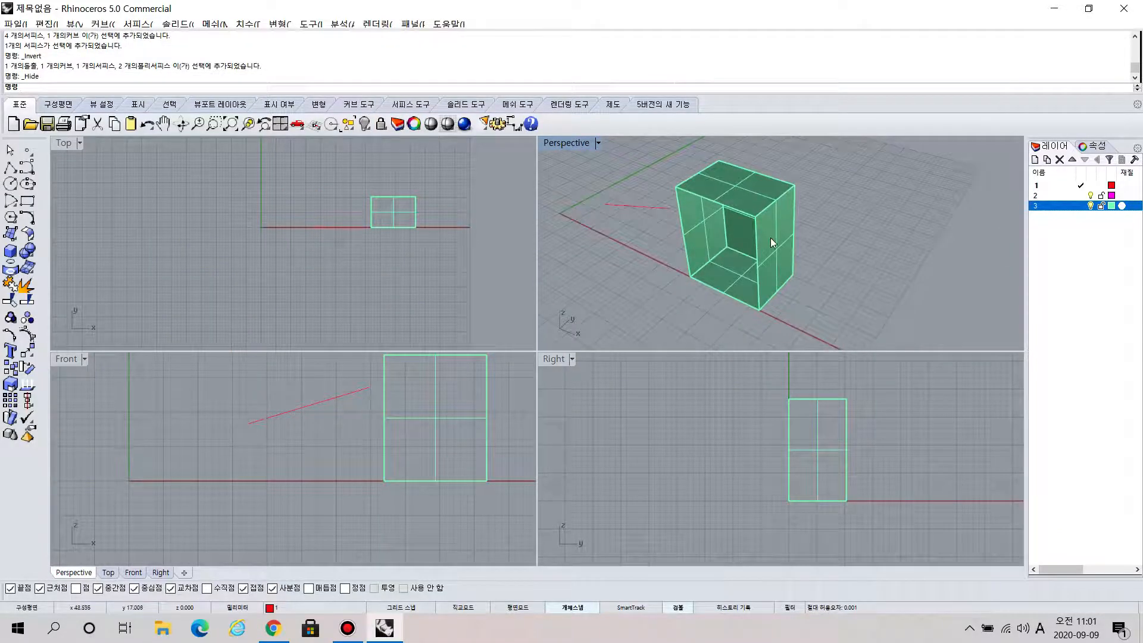
- Select the open green box's surfaces one by one and all together to examine how they are separated
{"action": "left_click", "coordinate": [771, 238]}
{"action": "left_click", "coordinate": [742, 201]}
{"action": "left_click", "coordinate": [705, 245]}
{"action": "left_click", "coordinate": [714, 278]}
{"action": "left_click", "coordinate": [797, 273]}
{"action": "left_click", "coordinate": [745, 313]}
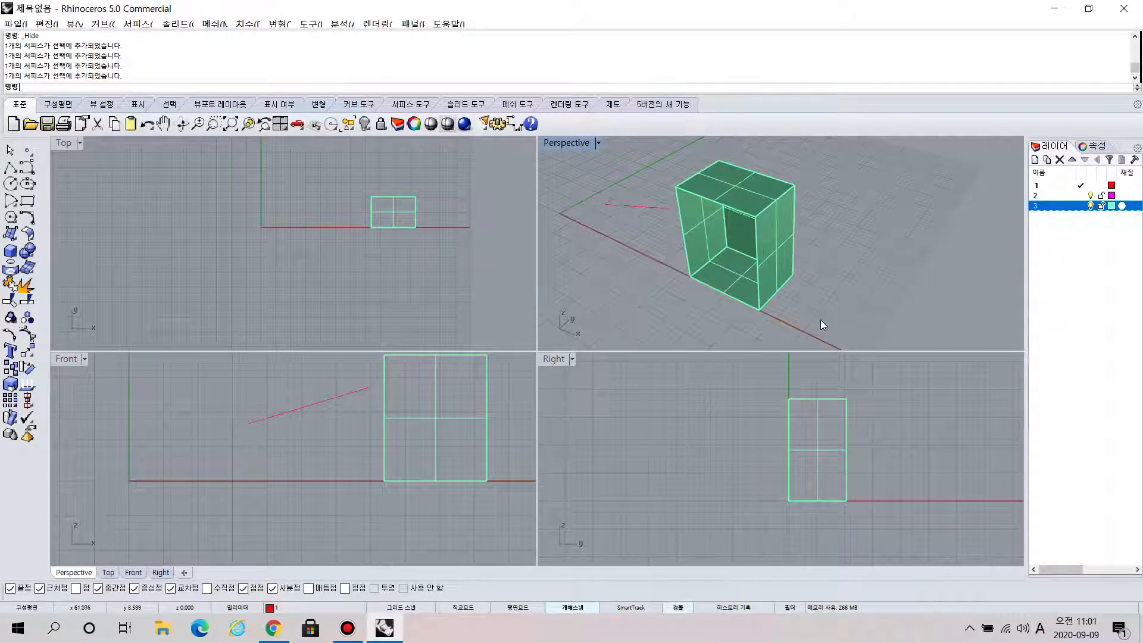
{"action": "left_click", "coordinate": [773, 272]}
{"action": "left_click", "coordinate": [738, 301]}
{"action": "left_click", "coordinate": [741, 235]}
{"action": "left_click_drag", "start_coordinate": [845, 312], "coordinate": [675, 161]}
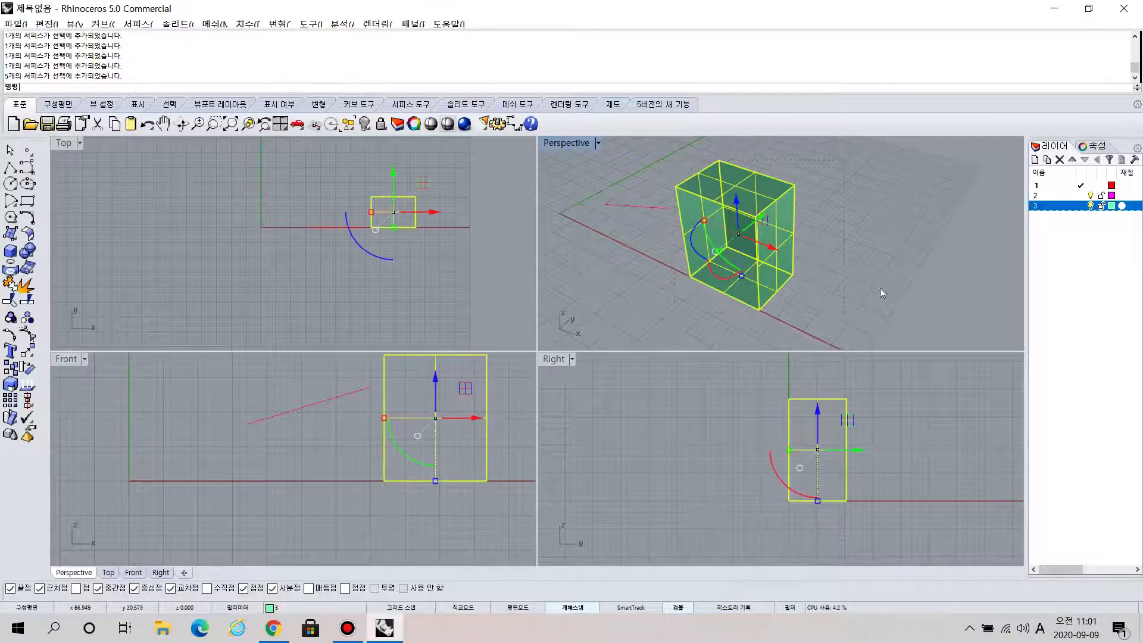
{"action": "left_click_drag", "start_coordinate": [845, 324], "coordinate": [674, 168]}
- Hide the slanted line beside the open green box
{"action": "left_click", "coordinate": [637, 206]}
{"action": "left_click", "coordinate": [637, 254]}
{"action": "left_click", "coordinate": [631, 206]}
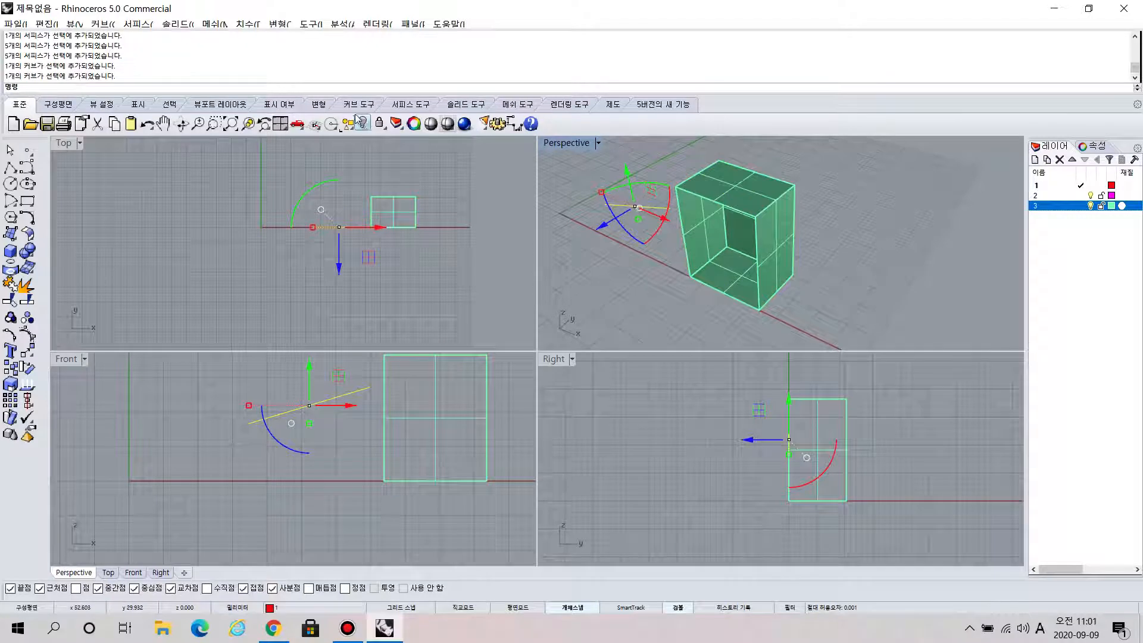
{"action": "left_click", "coordinate": [364, 123]}
- Compare window and crossing selection on the five surfaces of the open green box
{"action": "left_click_drag", "start_coordinate": [838, 148], "coordinate": [826, 320]}
{"action": "left_click", "coordinate": [613, 183]}
{"action": "left_click_drag", "start_coordinate": [643, 142], "coordinate": [820, 330]}
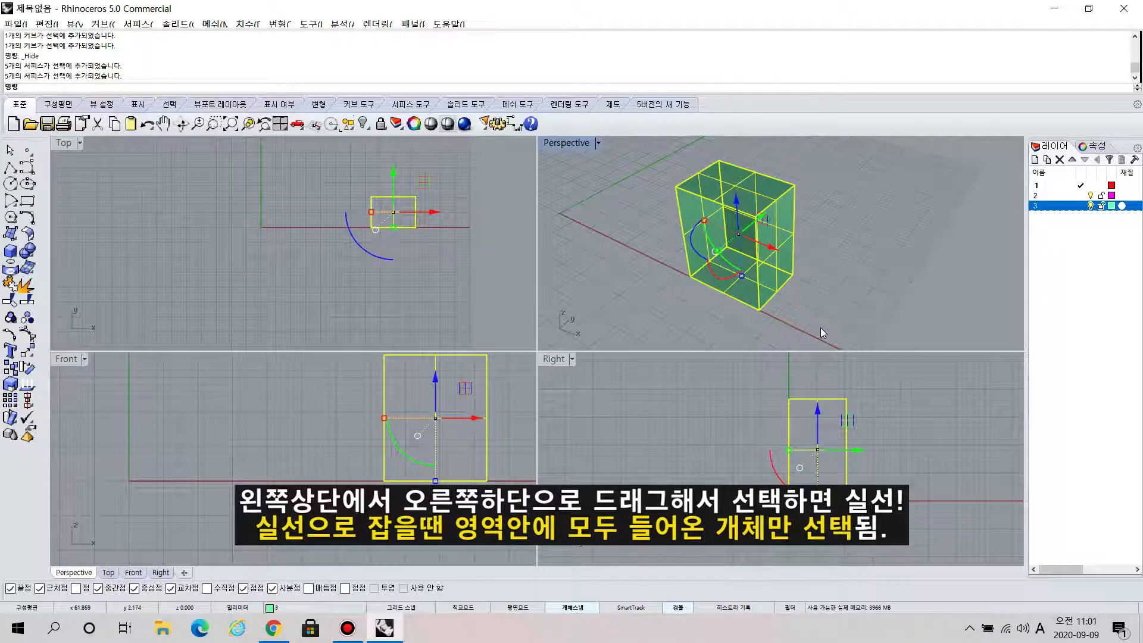
{"action": "left_click", "coordinate": [821, 327]}
{"action": "left_click_drag", "start_coordinate": [698, 236], "coordinate": [663, 201]}
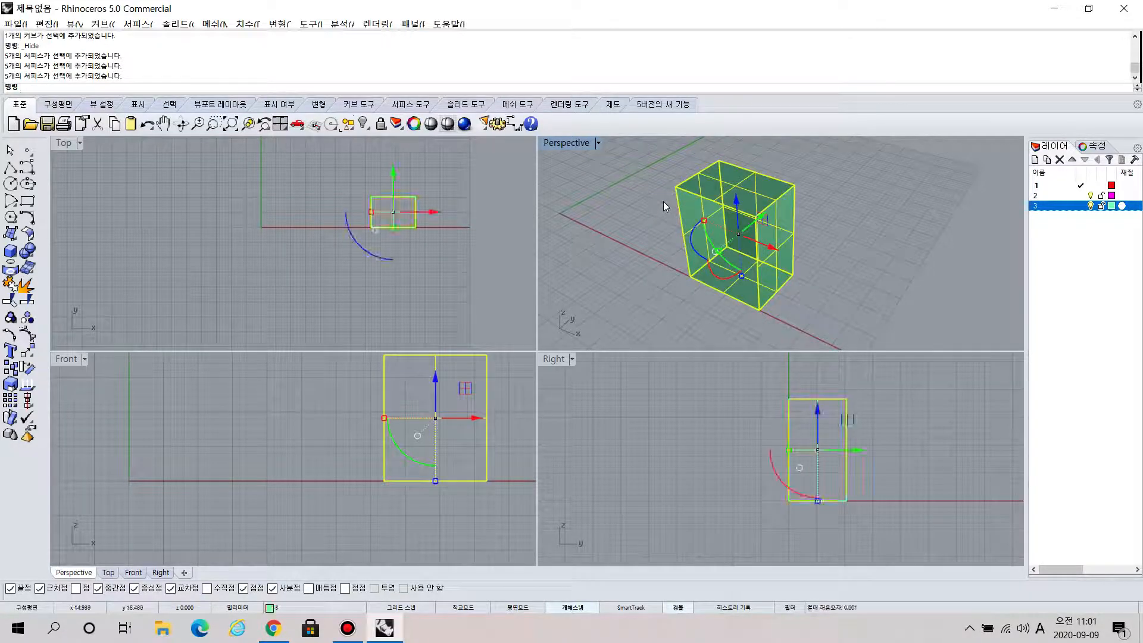
{"action": "left_click", "coordinate": [649, 163]}
{"action": "left_click_drag", "start_coordinate": [634, 156], "coordinate": [845, 323]}
{"action": "left_click", "coordinate": [845, 322]}
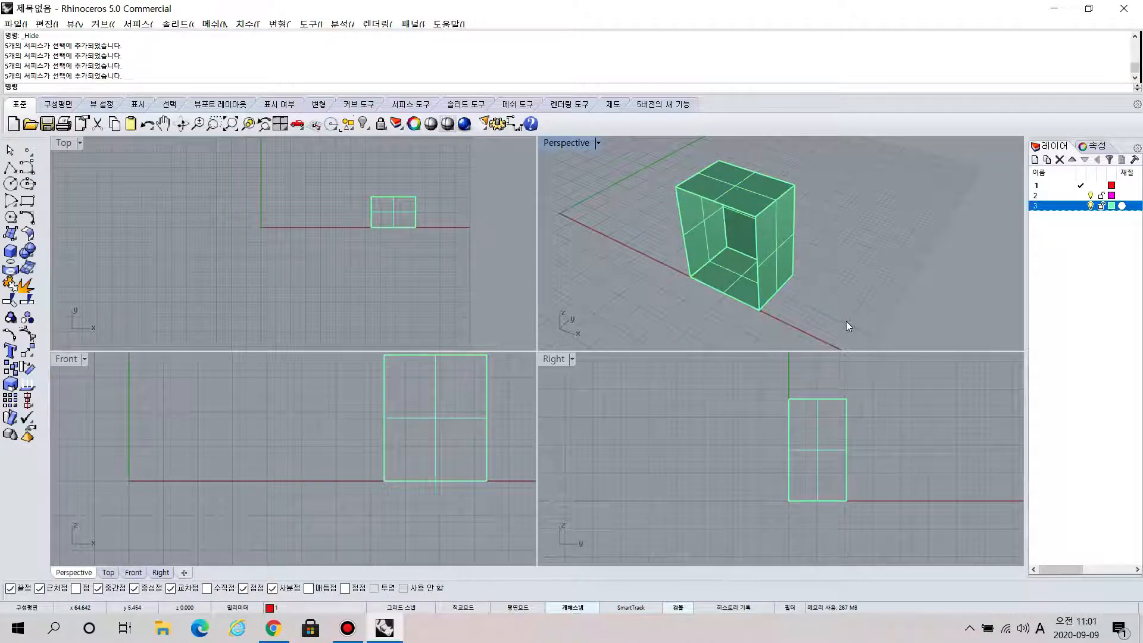
{"action": "left_click", "coordinate": [696, 195]}
{"action": "left_click", "coordinate": [660, 248]}
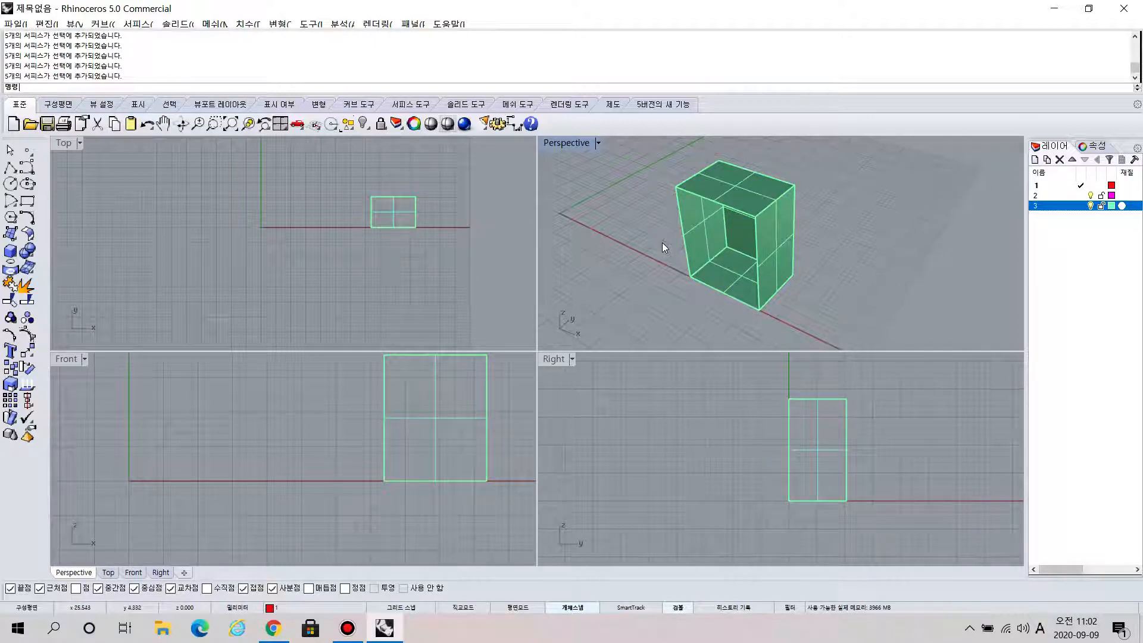
- Check the open green box's surfaces individually, and select all five with a window selection
{"action": "left_click", "coordinate": [727, 264]}
{"action": "left_click", "coordinate": [697, 239]}
{"action": "left_click", "coordinate": [715, 178]}
{"action": "left_click", "coordinate": [780, 209]}
{"action": "left_click", "coordinate": [633, 143]}
{"action": "left_click_drag", "start_coordinate": [658, 144], "coordinate": [855, 318]}
{"action": "left_click", "coordinate": [856, 318]}
- Try to cap the five unjoined surfaces of the open green box
{"action": "left_click", "coordinate": [34, 260]}
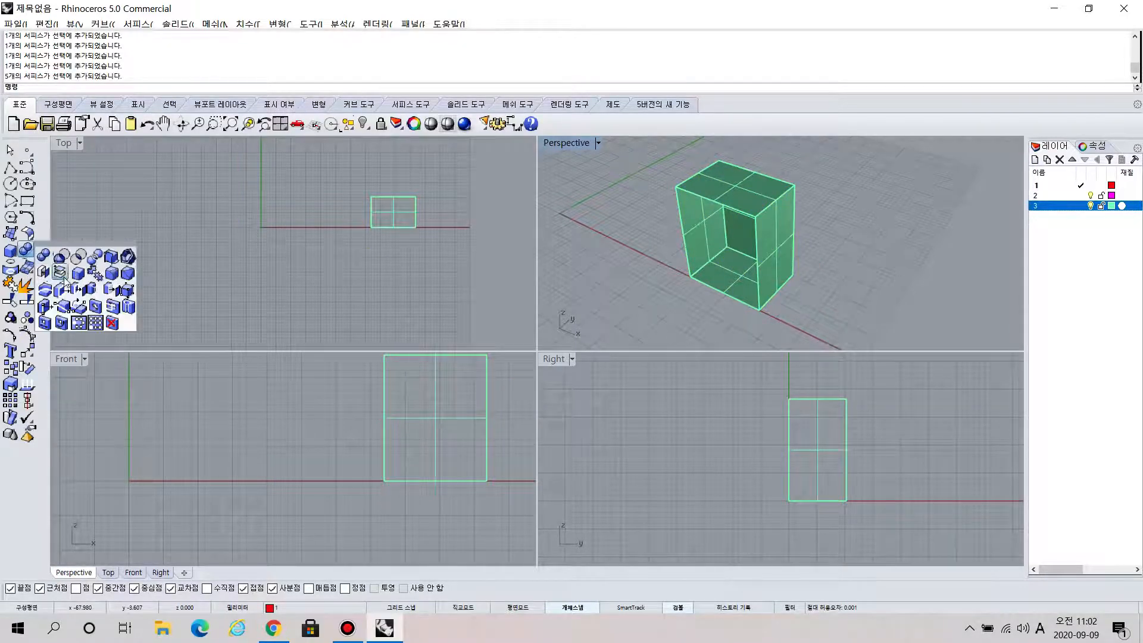
{"action": "left_click", "coordinate": [47, 279]}
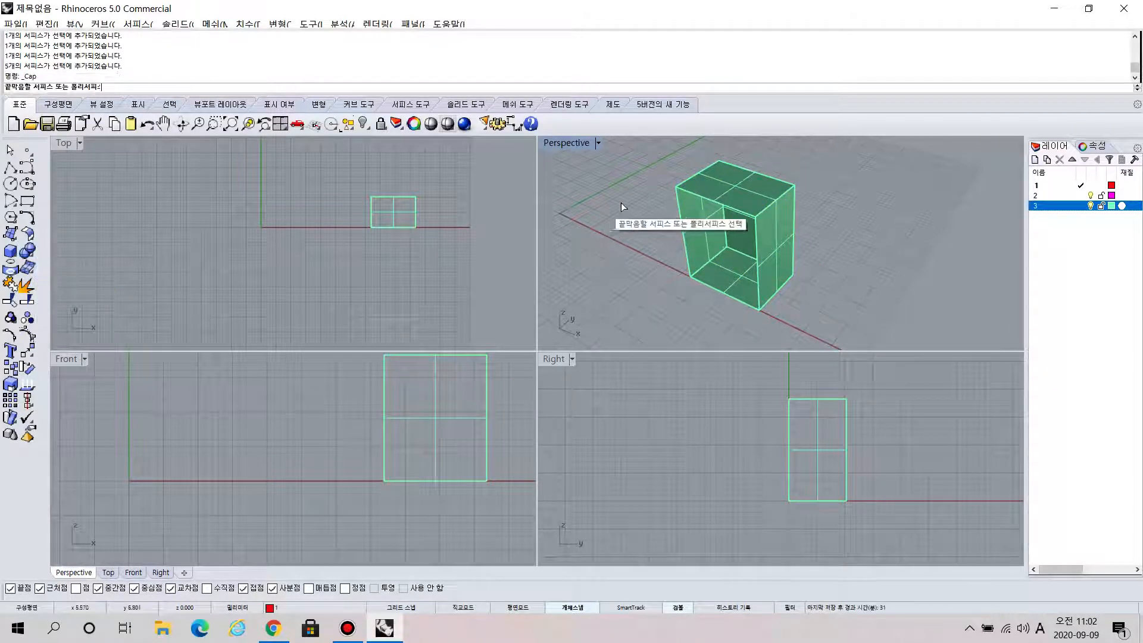
{"action": "left_click_drag", "start_coordinate": [681, 173], "coordinate": [823, 320]}
{"action": "key", "text": "Return"}
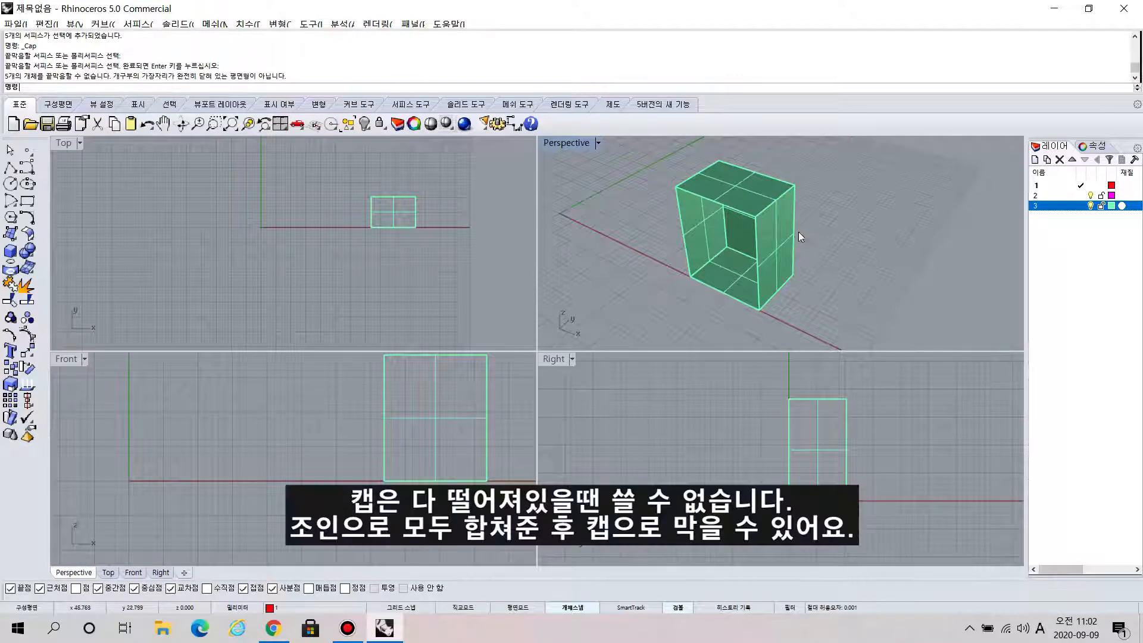
- Join the five surfaces of the open green box into one polysurface and check that it selects as a single object
{"action": "left_click", "coordinate": [767, 239]}
{"action": "left_click", "coordinate": [743, 206]}
{"action": "left_click", "coordinate": [720, 235]}
{"action": "left_click", "coordinate": [740, 300]}
{"action": "left_click", "coordinate": [741, 303]}
{"action": "left_click_drag", "start_coordinate": [648, 141], "coordinate": [861, 324]}
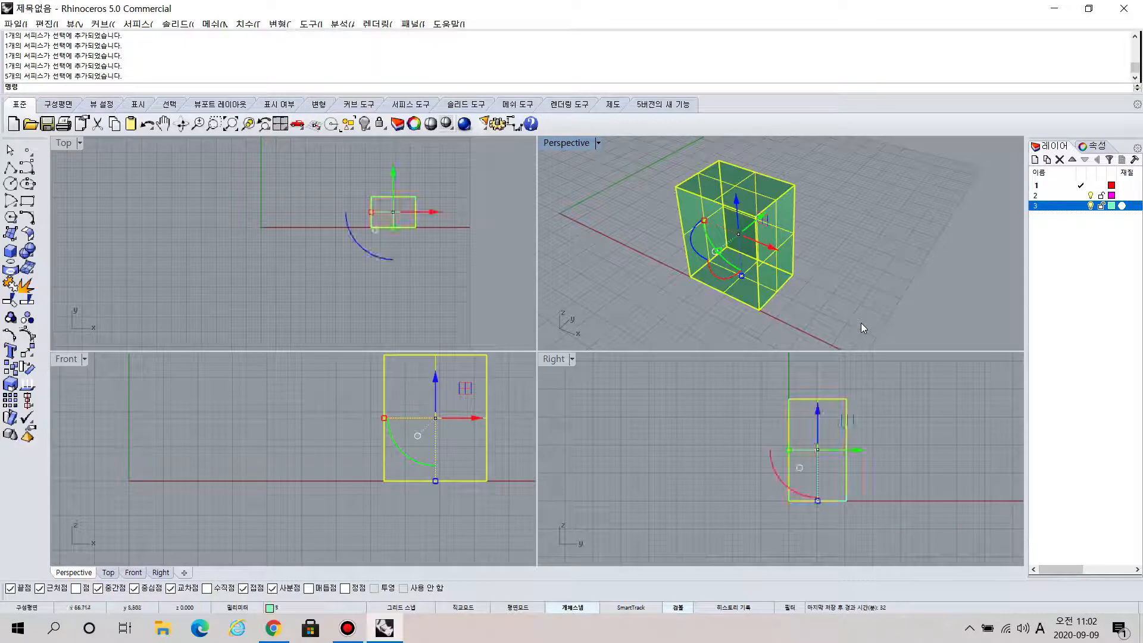
{"action": "left_click", "coordinate": [9, 285]}
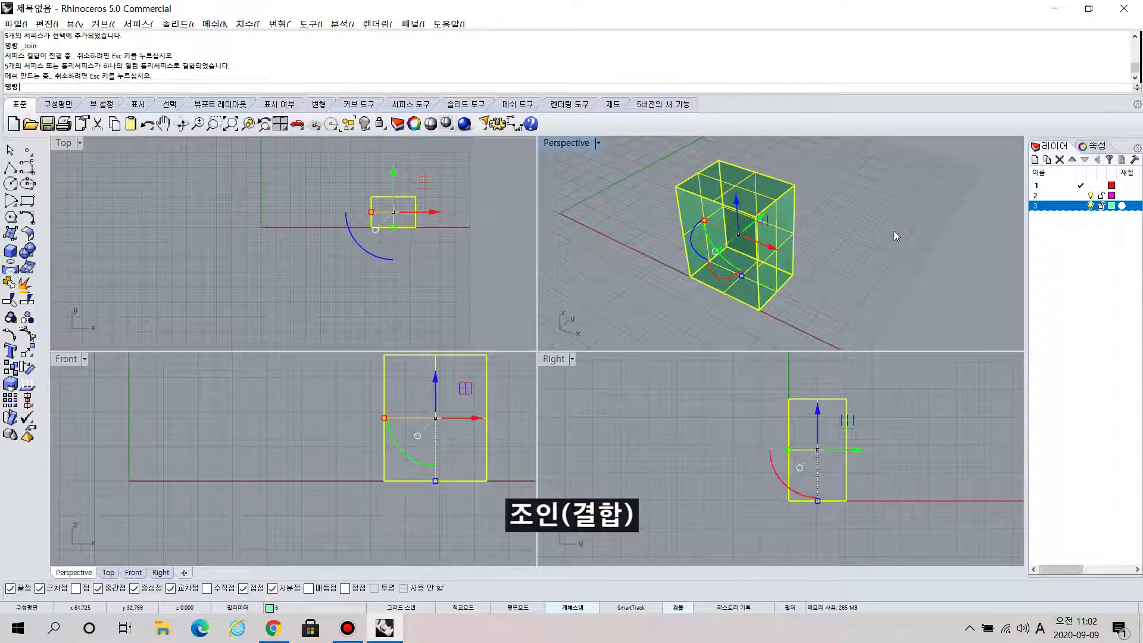
{"action": "left_click", "coordinate": [777, 232]}
{"action": "left_click", "coordinate": [809, 228]}
{"action": "left_click", "coordinate": [783, 235]}
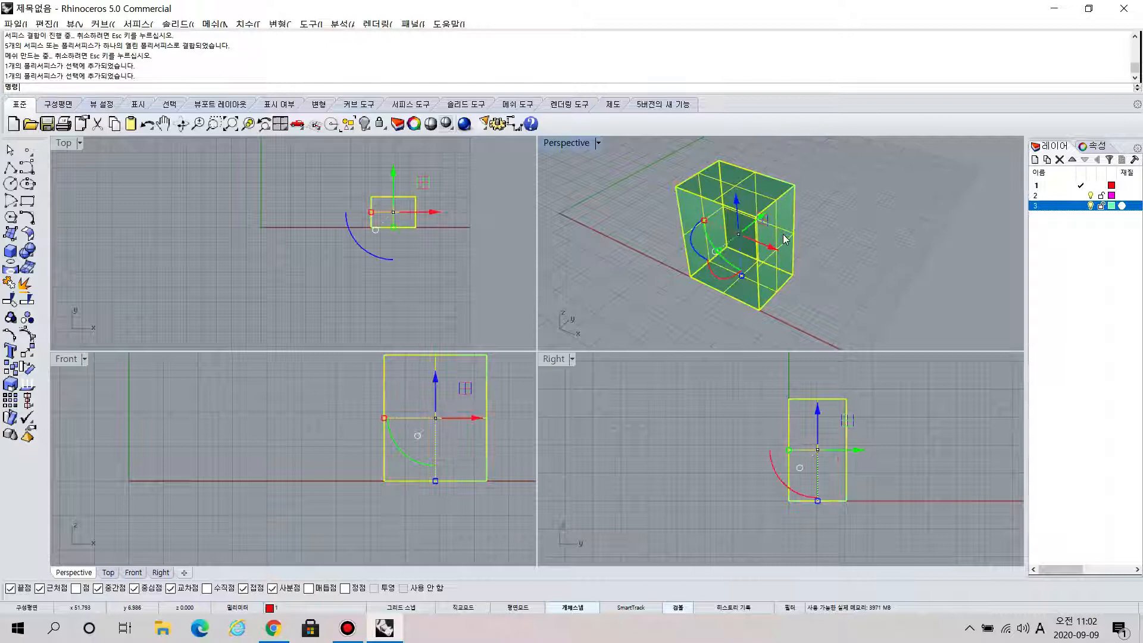
{"action": "left_click", "coordinate": [928, 219]}
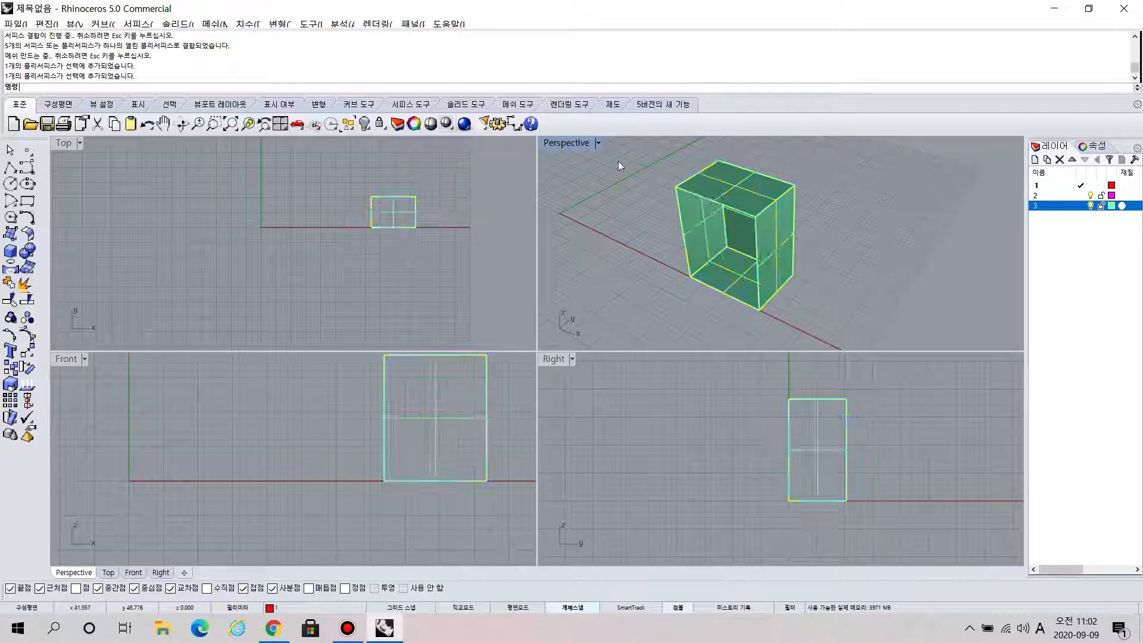
- Cap the open front of the joined green box to close it, and inspect the solid from several angles
{"action": "left_click", "coordinate": [31, 257]}
{"action": "left_click", "coordinate": [46, 278]}
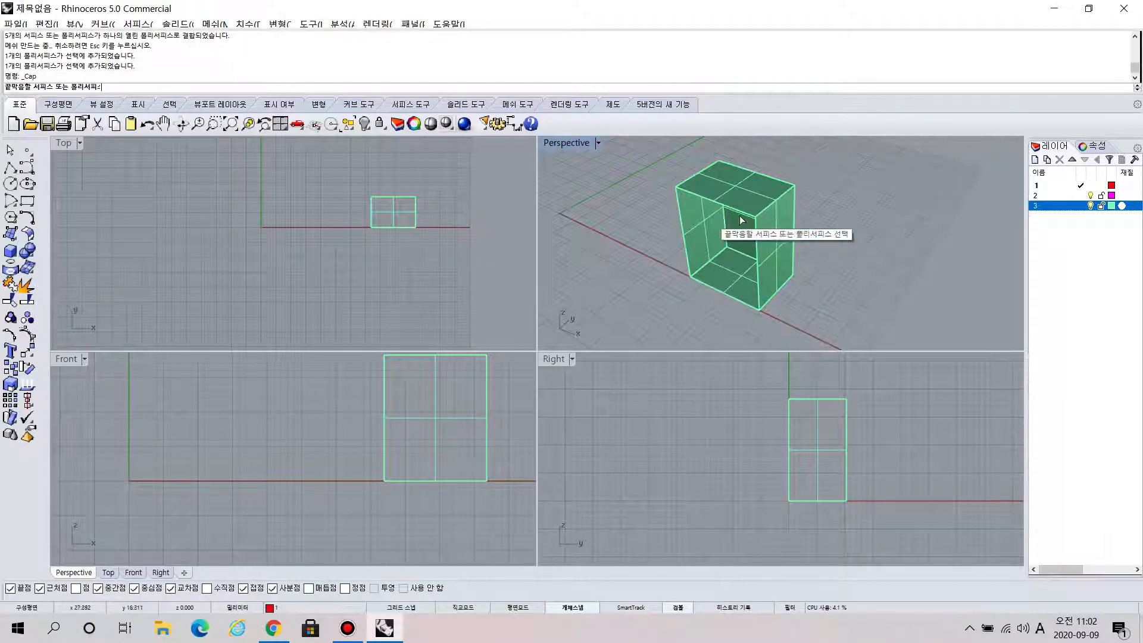
{"action": "left_click", "coordinate": [762, 204]}
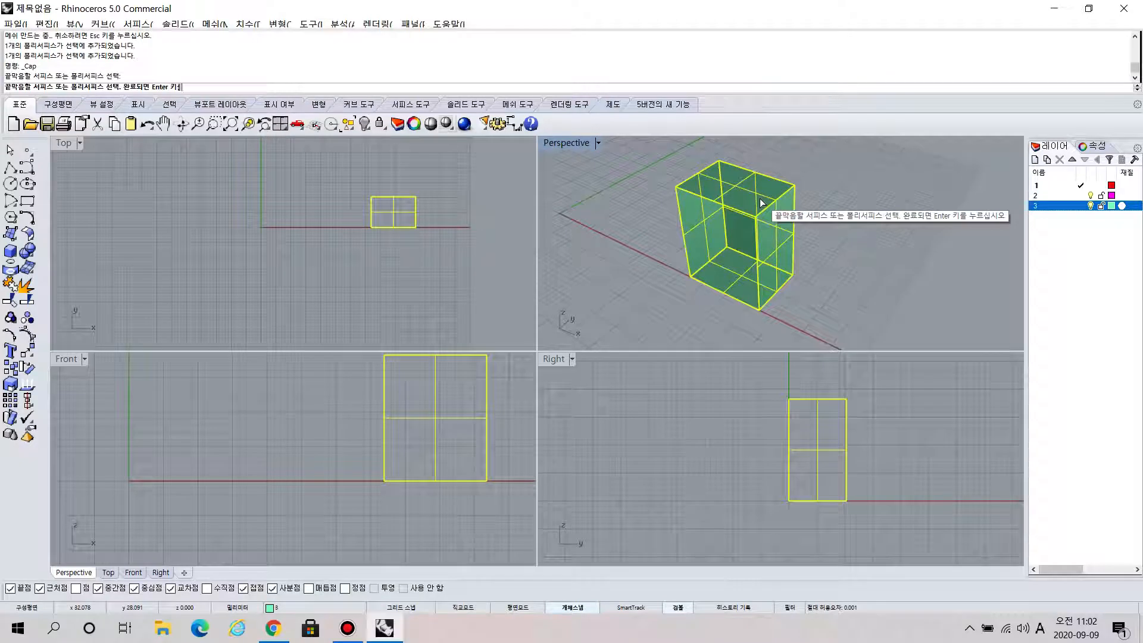
{"action": "key", "text": "Return"}
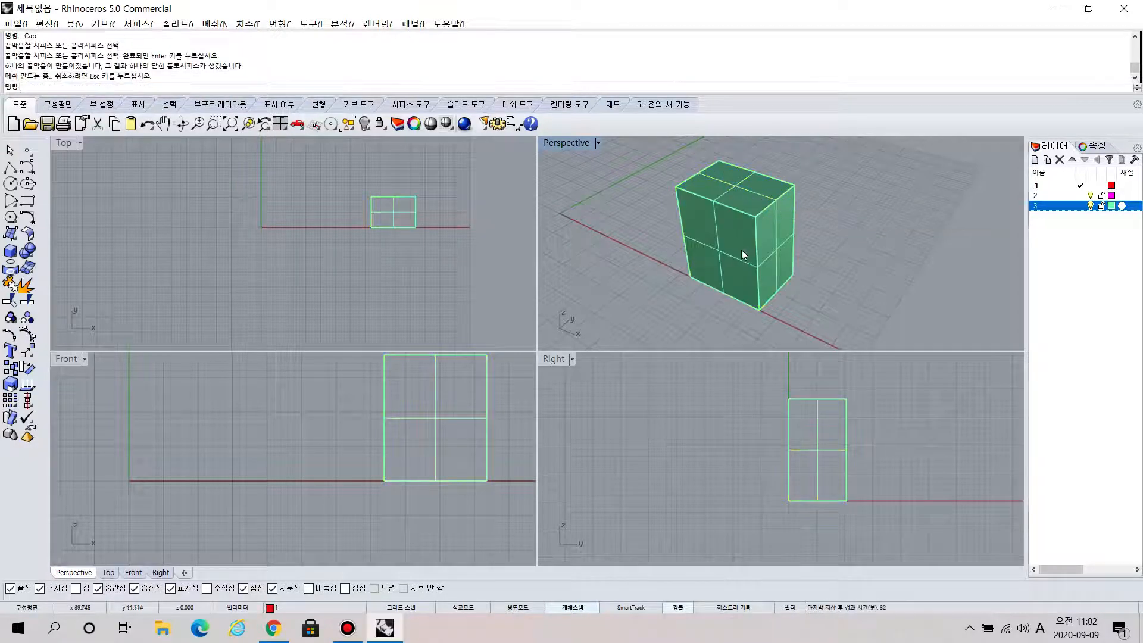
{"action": "right_click_drag", "start_coordinate": [831, 277], "coordinate": [730, 216]}
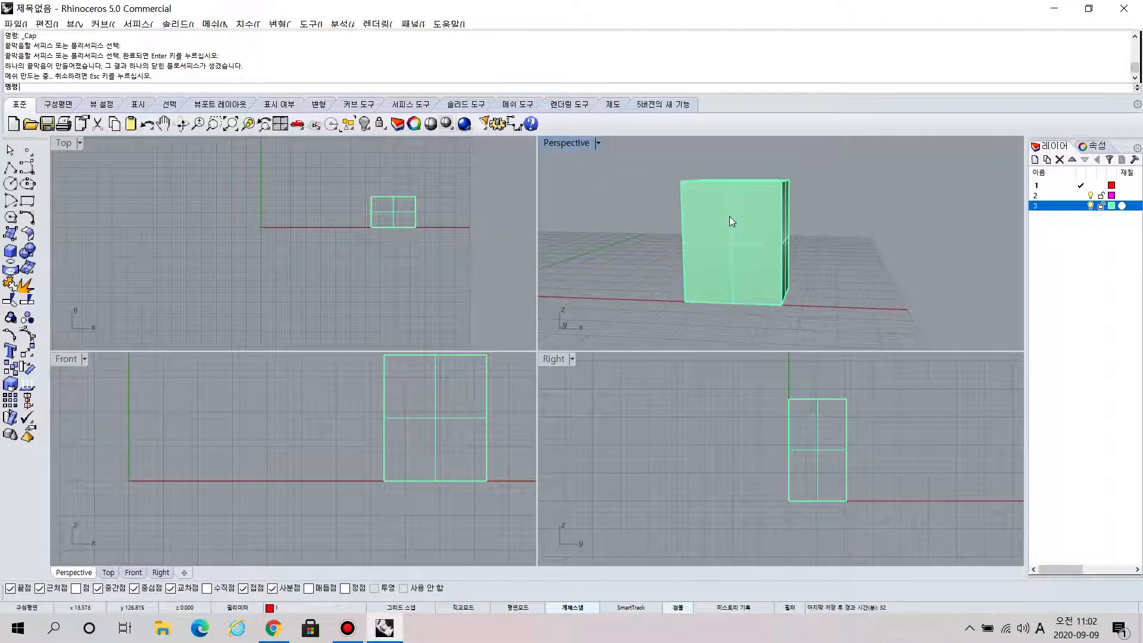
{"action": "right_click_drag", "start_coordinate": [800, 256], "coordinate": [712, 222]}
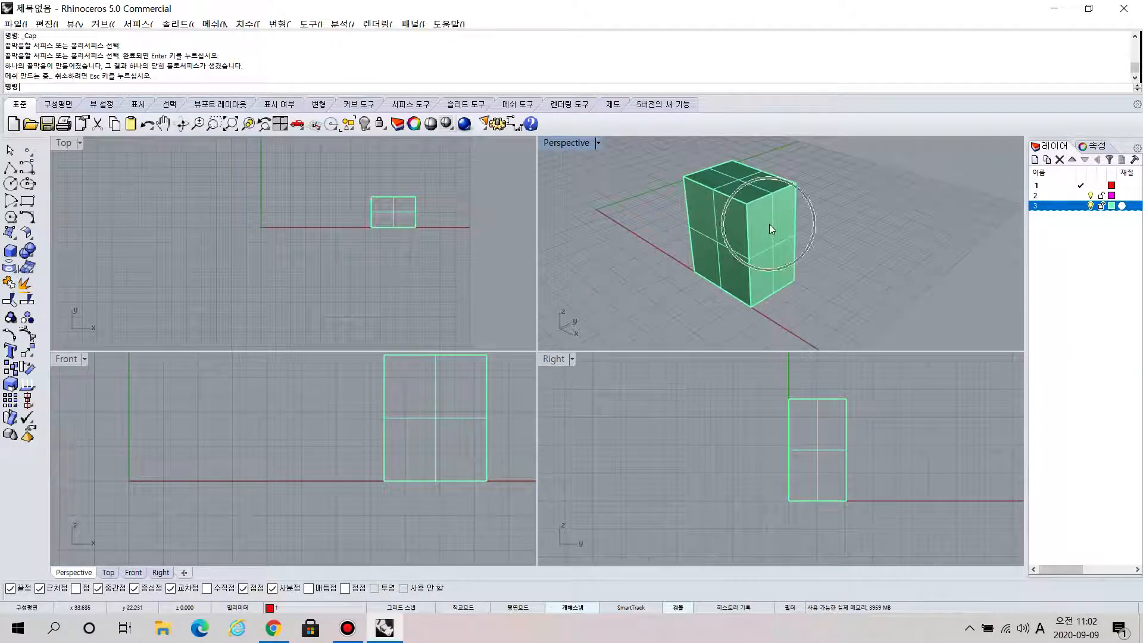
{"action": "right_click_drag", "start_coordinate": [767, 227], "coordinate": [694, 269]}
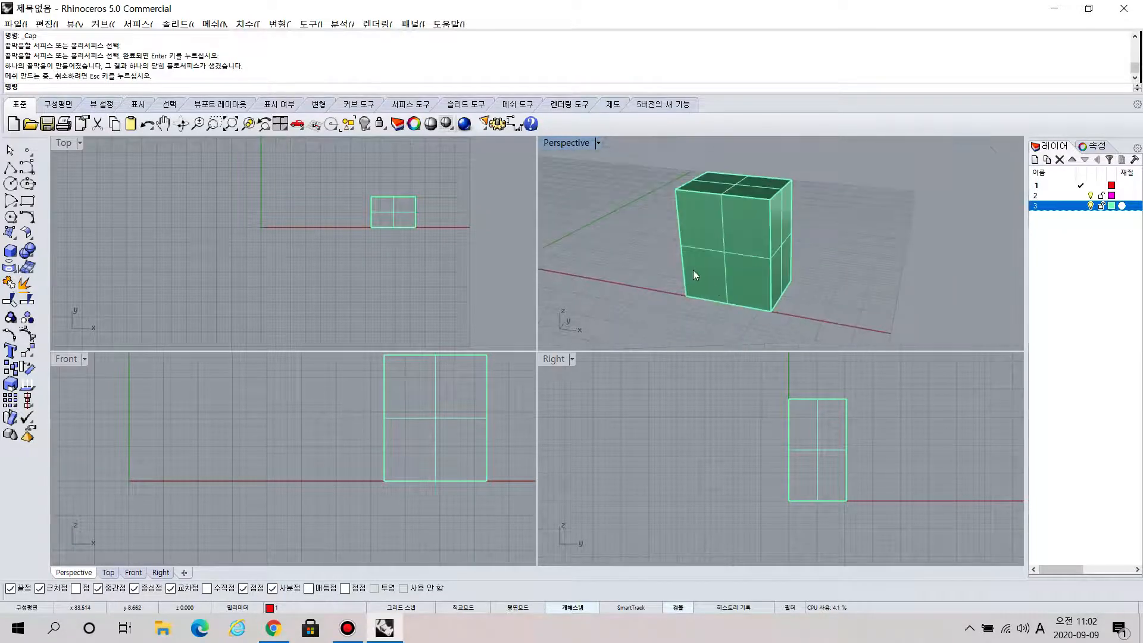
- Explode the closed green box and move its front surface out of place, and undo both changes
{"action": "left_click", "coordinate": [25, 285]}
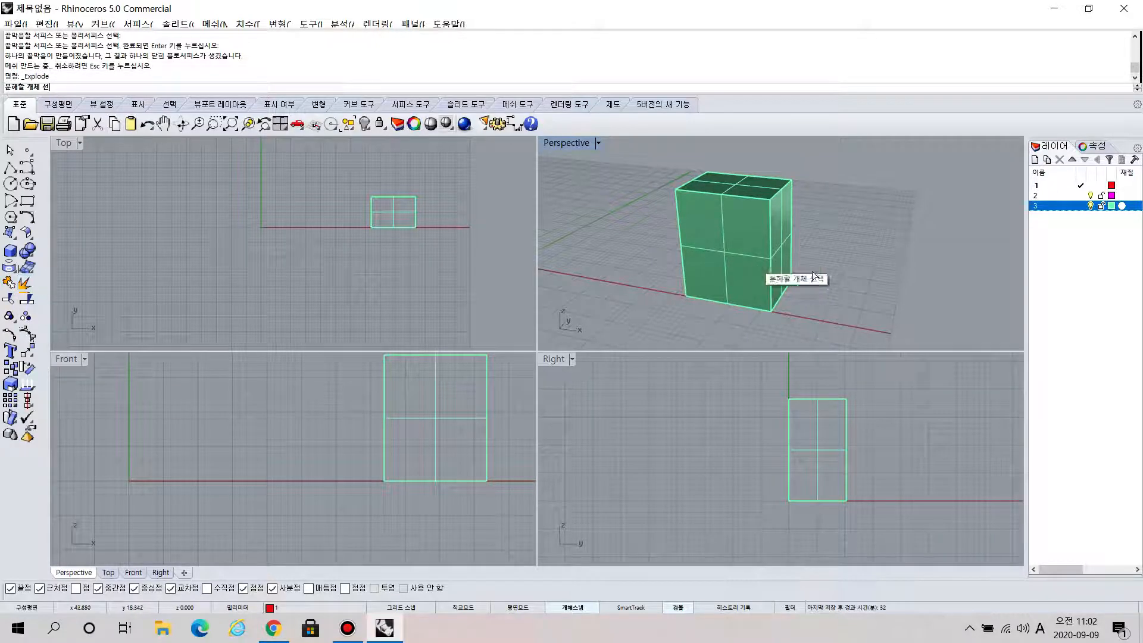
{"action": "left_click", "coordinate": [734, 217]}
{"action": "right_click", "coordinate": [734, 217]}
{"action": "left_click", "coordinate": [734, 217]}
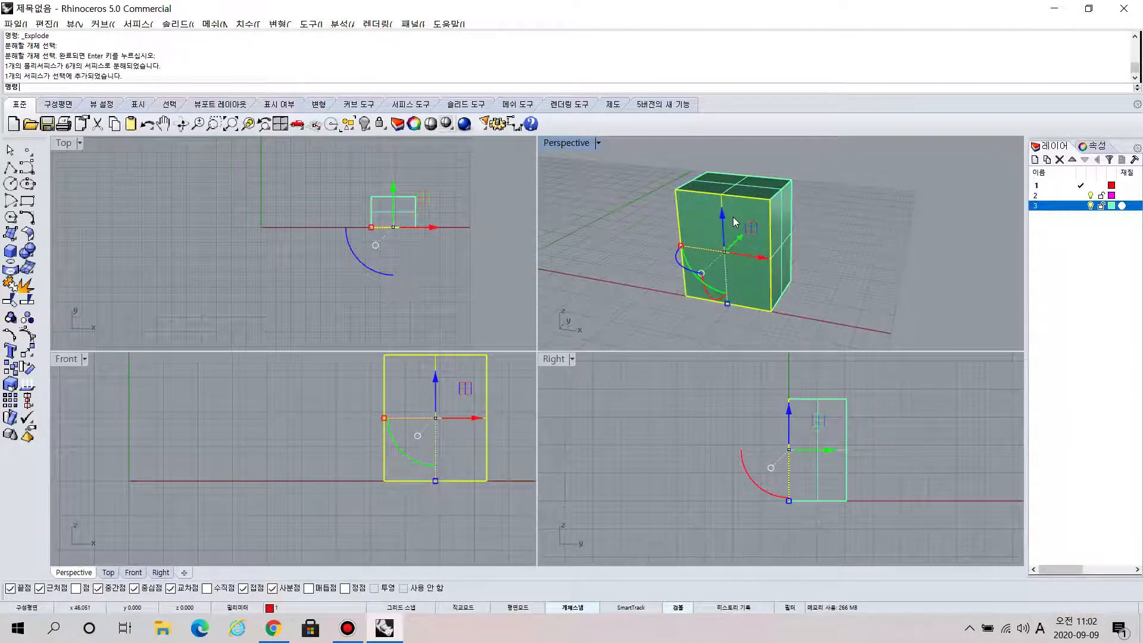
{"action": "left_click_drag", "start_coordinate": [767, 269], "coordinate": [735, 266]}
{"action": "key", "text": "ctrl+z"}
{"action": "key", "text": "ctrl+z"}
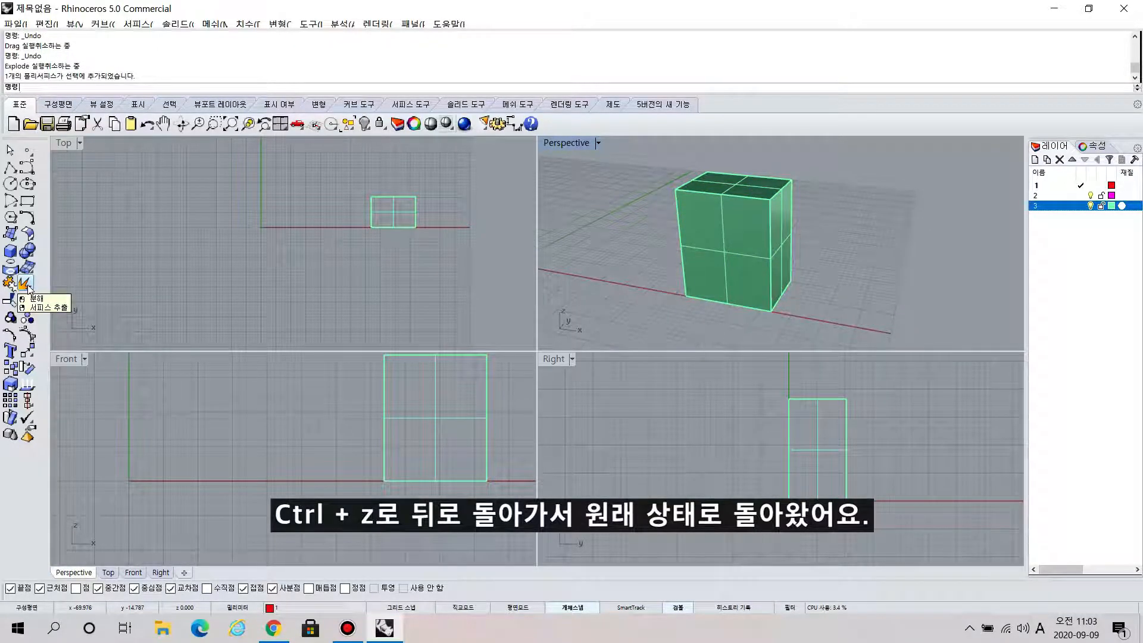
- Extract the front surface of the green box with Extract Surface and move it away from the box
{"action": "right_click", "coordinate": [28, 287]}
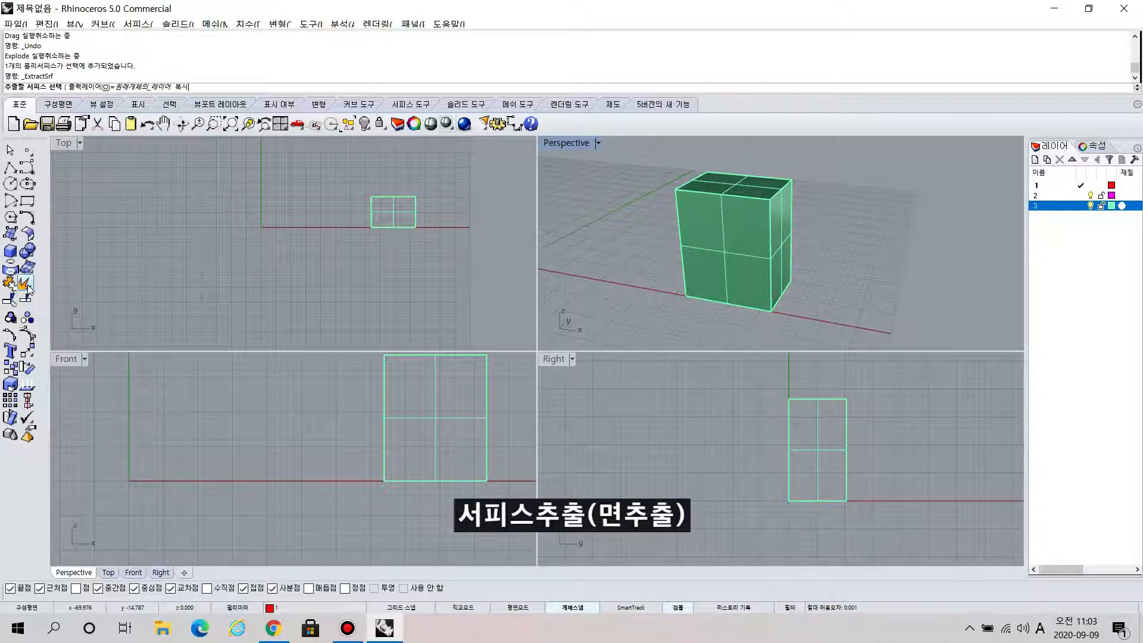
{"action": "left_click", "coordinate": [737, 228]}
{"action": "key", "text": "Return"}
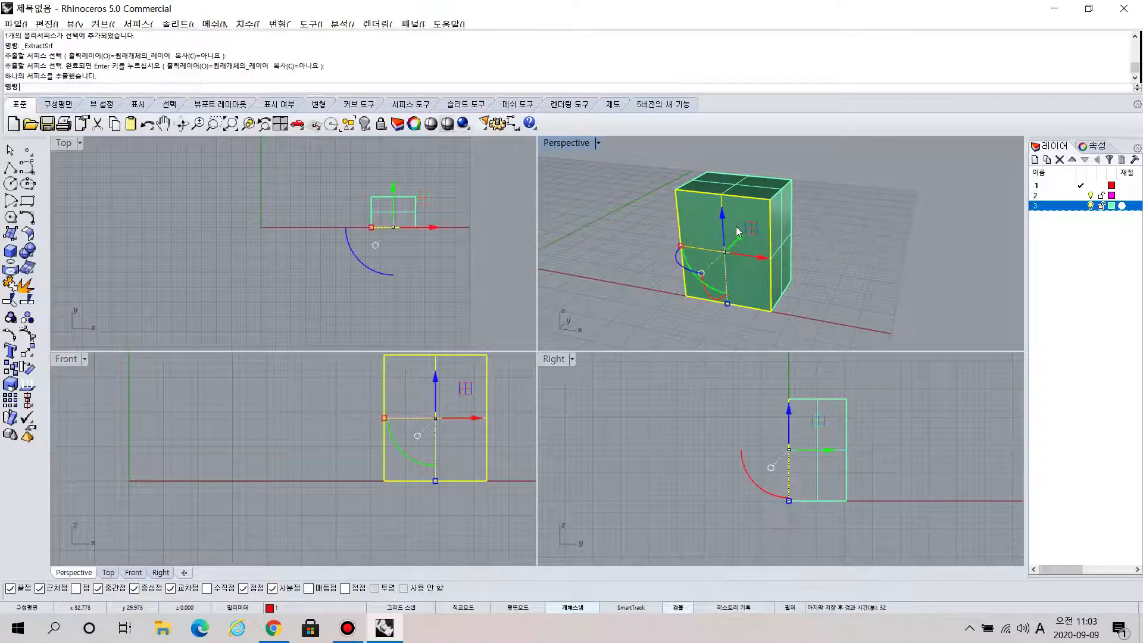
{"action": "left_click_drag", "start_coordinate": [741, 236], "coordinate": [656, 276]}
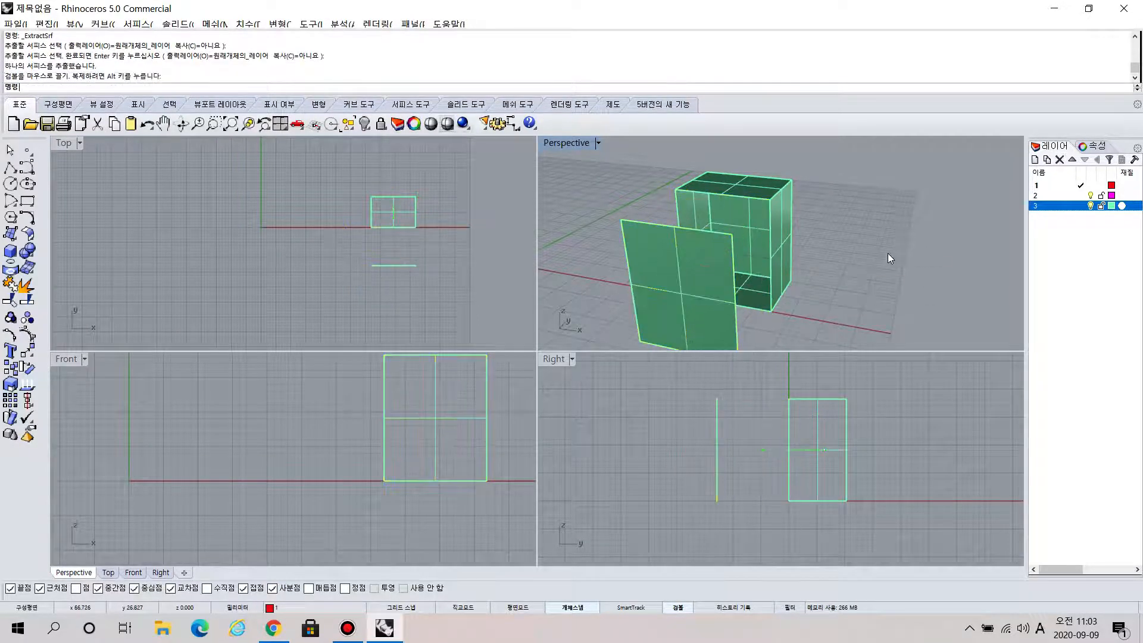
- Select the extracted surface and the remaining open box separately, and inspect both from several angles
{"action": "left_click", "coordinate": [656, 276]}
{"action": "left_click", "coordinate": [773, 220]}
{"action": "left_click", "coordinate": [822, 211]}
{"action": "right_click_drag", "start_coordinate": [829, 237], "coordinate": [765, 210]}
{"action": "left_click", "coordinate": [765, 210]}
{"action": "left_click", "coordinate": [644, 241]}
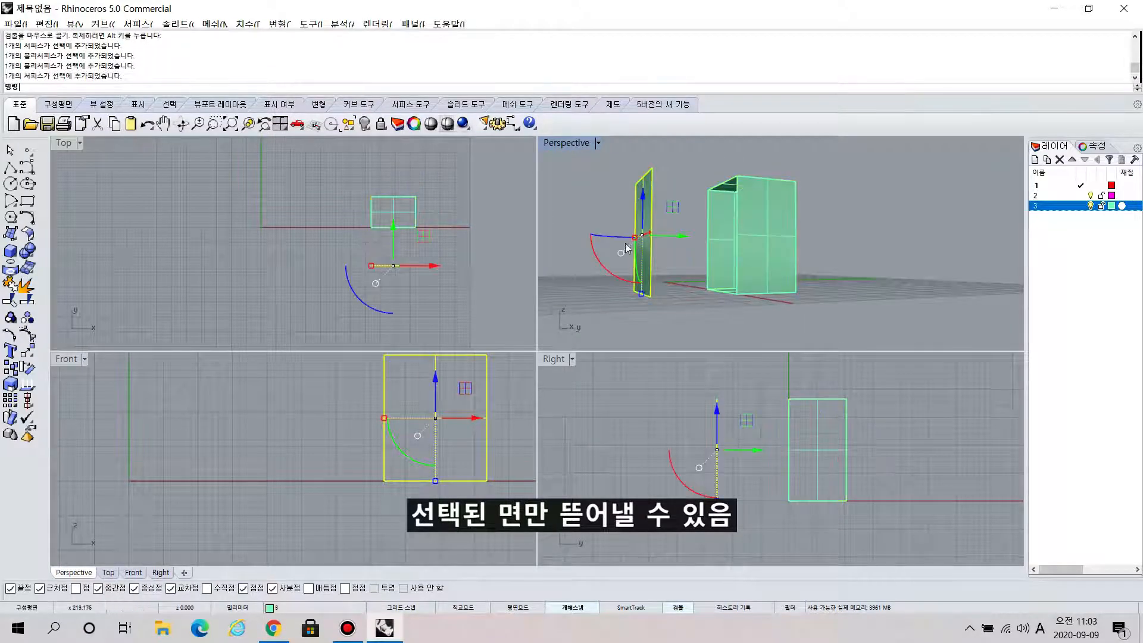
{"action": "left_click", "coordinate": [867, 259]}
{"action": "right_click_drag", "start_coordinate": [73, 193], "coordinate": [138, 266]}
{"action": "right_click_drag", "start_coordinate": [670, 292], "coordinate": [753, 253]}
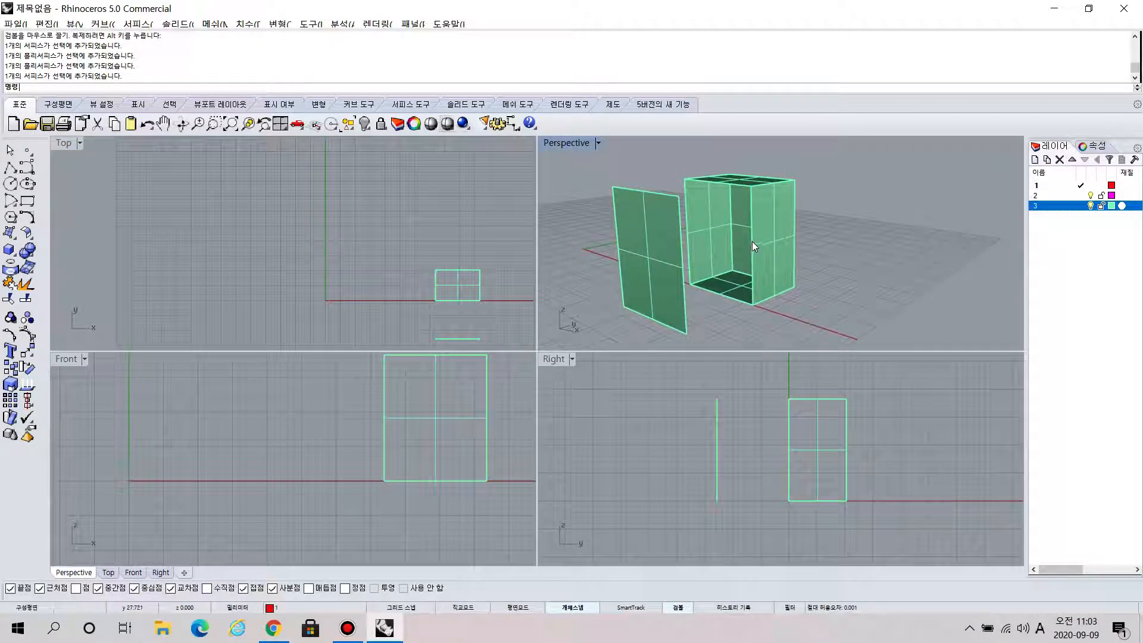
- Undo the surface's move and extraction, and check that the green box selects as a single object
{"action": "key", "text": "ctrl+z"}
{"action": "key", "text": "ctrl+z"}
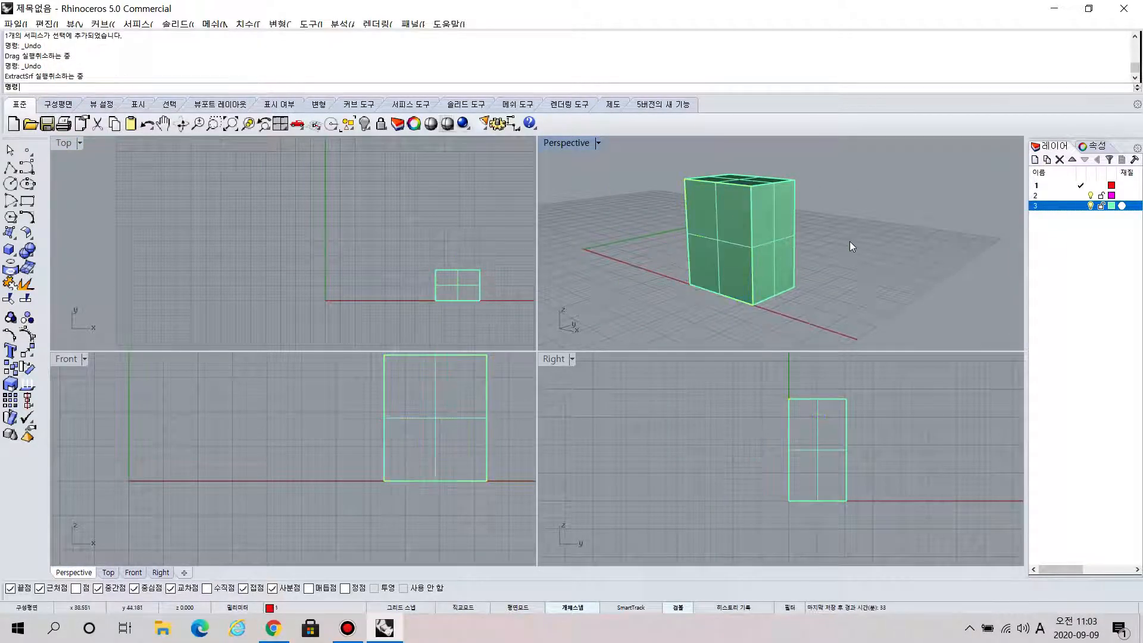
{"action": "left_click", "coordinate": [759, 243]}
{"action": "right_click_drag", "start_coordinate": [760, 243], "coordinate": [795, 208]}
{"action": "left_click", "coordinate": [795, 192]}
{"action": "left_click", "coordinate": [834, 212]}
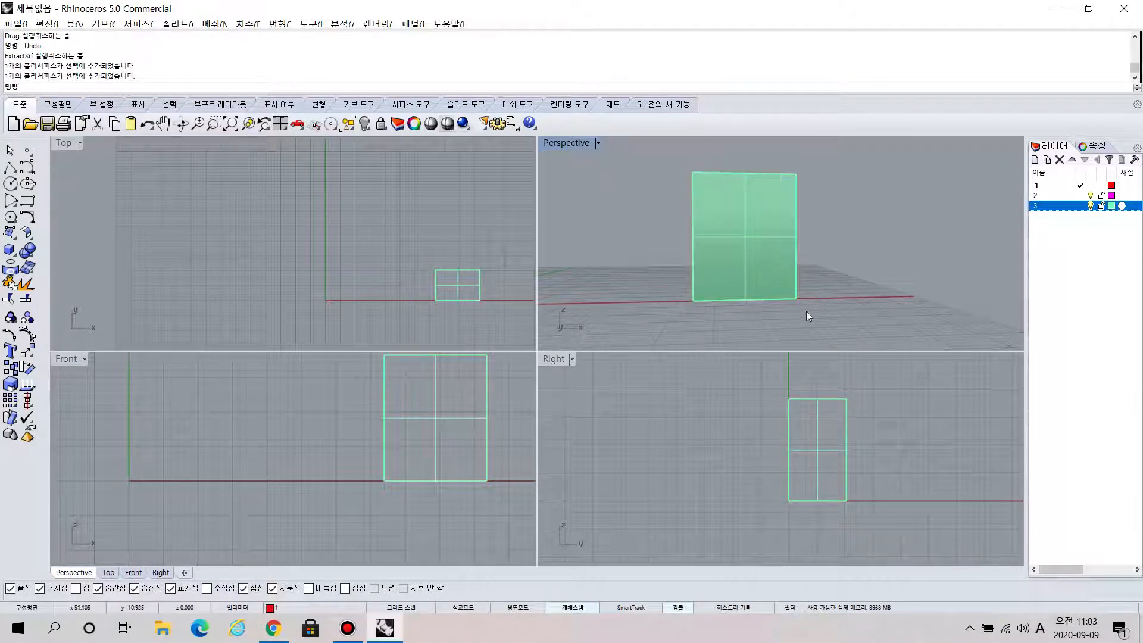
{"action": "right_click_drag", "start_coordinate": [824, 242], "coordinate": [779, 218]}
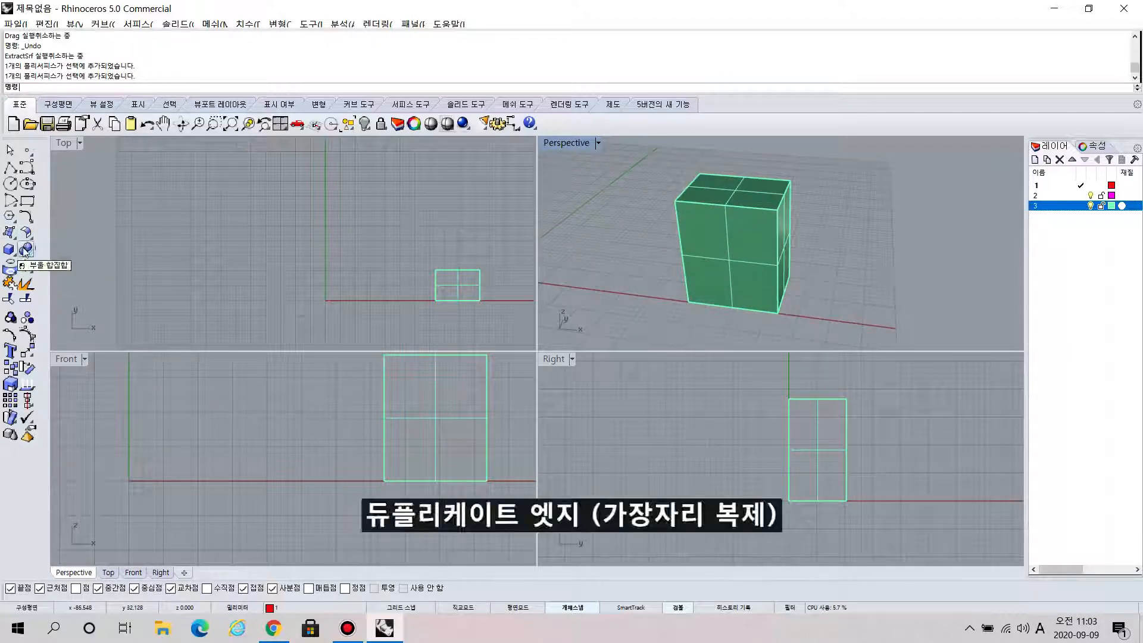
- Detach the tools for creating curves from objects as a floating palette over the Top view, and leave the Project command
{"action": "left_click", "coordinate": [14, 271]}
{"action": "left_click", "coordinate": [15, 272]}
{"action": "left_click_drag", "start_coordinate": [32, 266], "coordinate": [322, 197]}
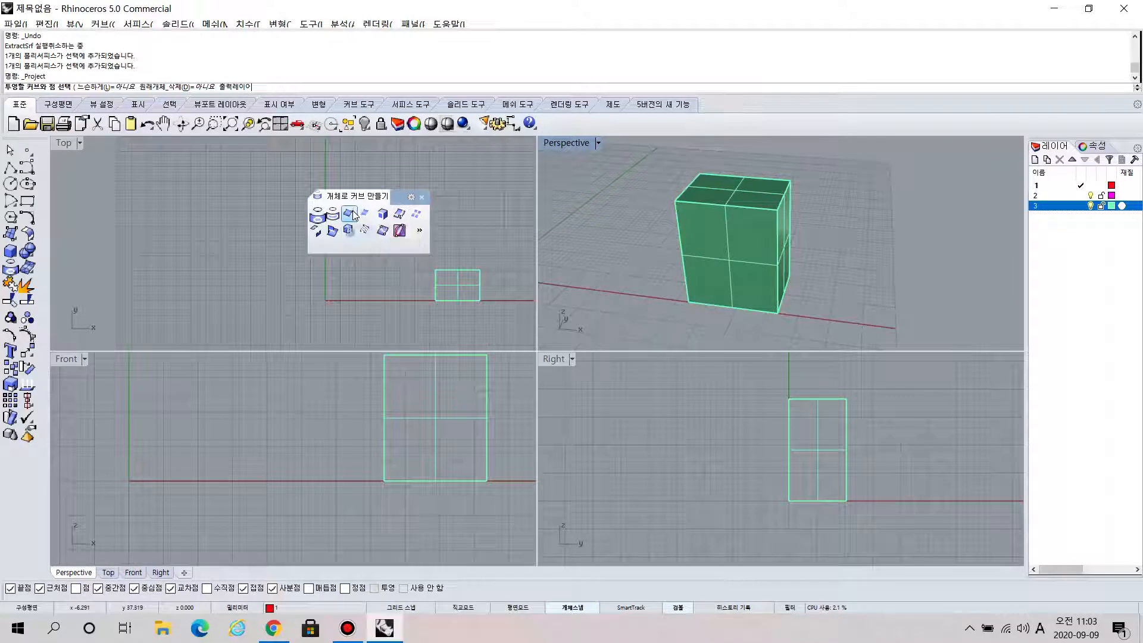
{"action": "key", "text": "Escape"}
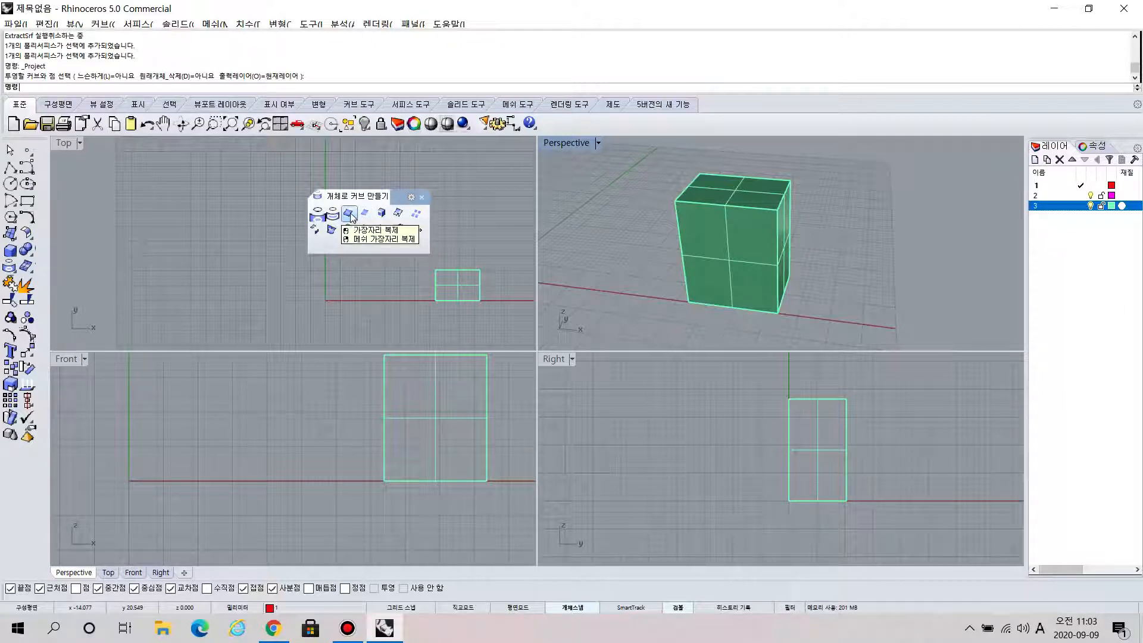
- Duplicate the four border edges of the green box's front face as curves with Duplicate Edge
{"action": "left_click", "coordinate": [351, 214]}
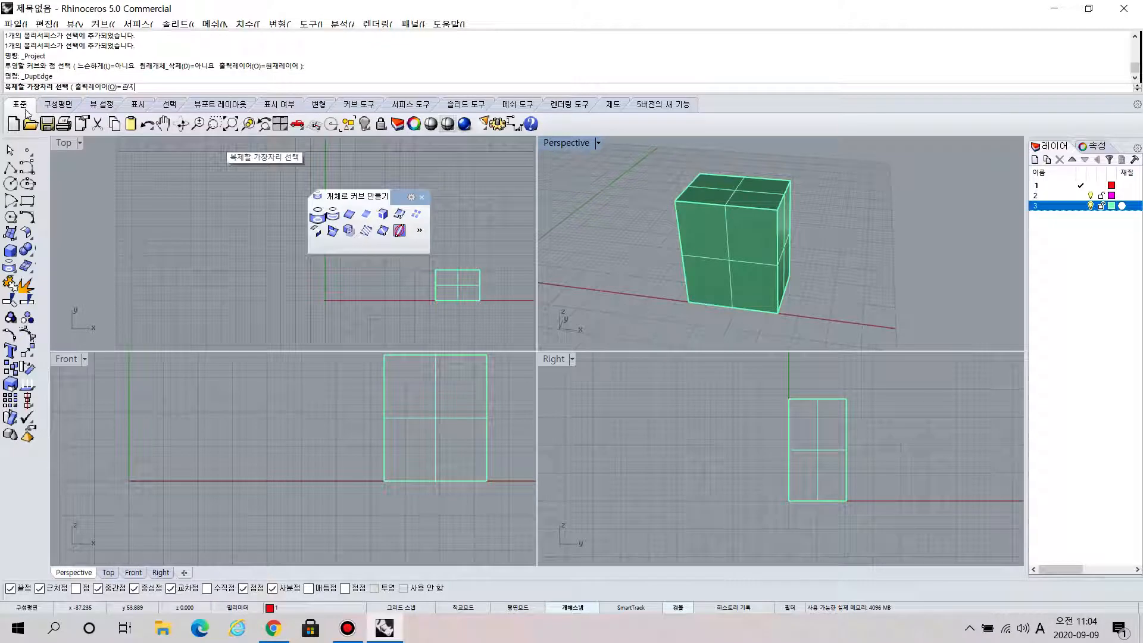
{"action": "left_click", "coordinate": [762, 208]}
{"action": "left_click", "coordinate": [681, 234]}
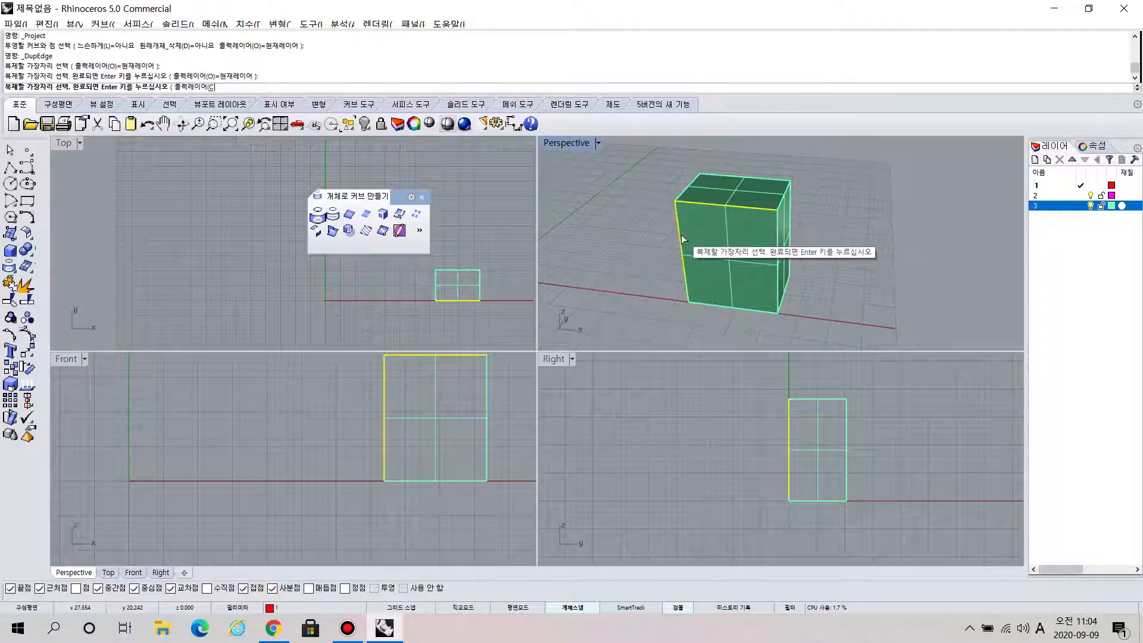
{"action": "left_click", "coordinate": [716, 304]}
{"action": "left_click", "coordinate": [778, 286]}
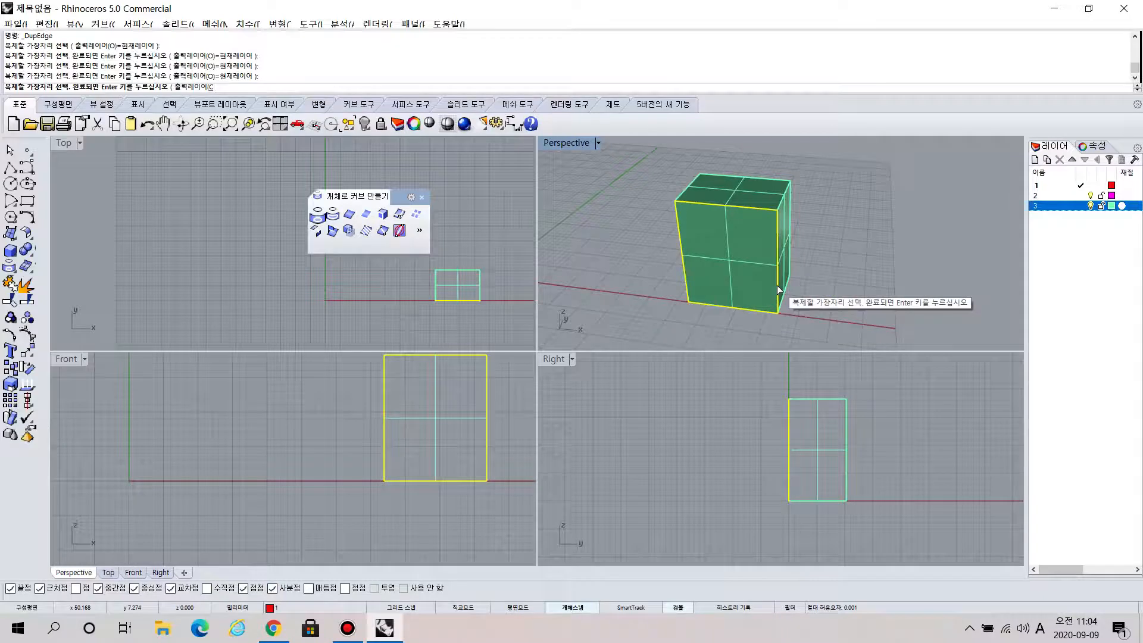
{"action": "key", "text": "Return"}
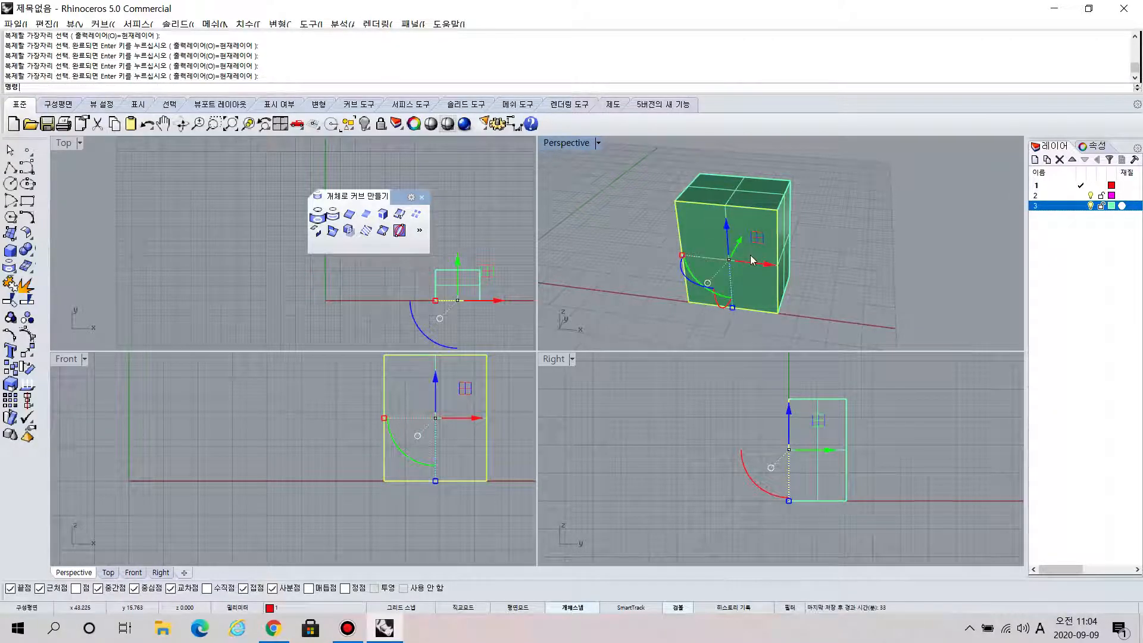
{"action": "left_click", "coordinate": [856, 239]}
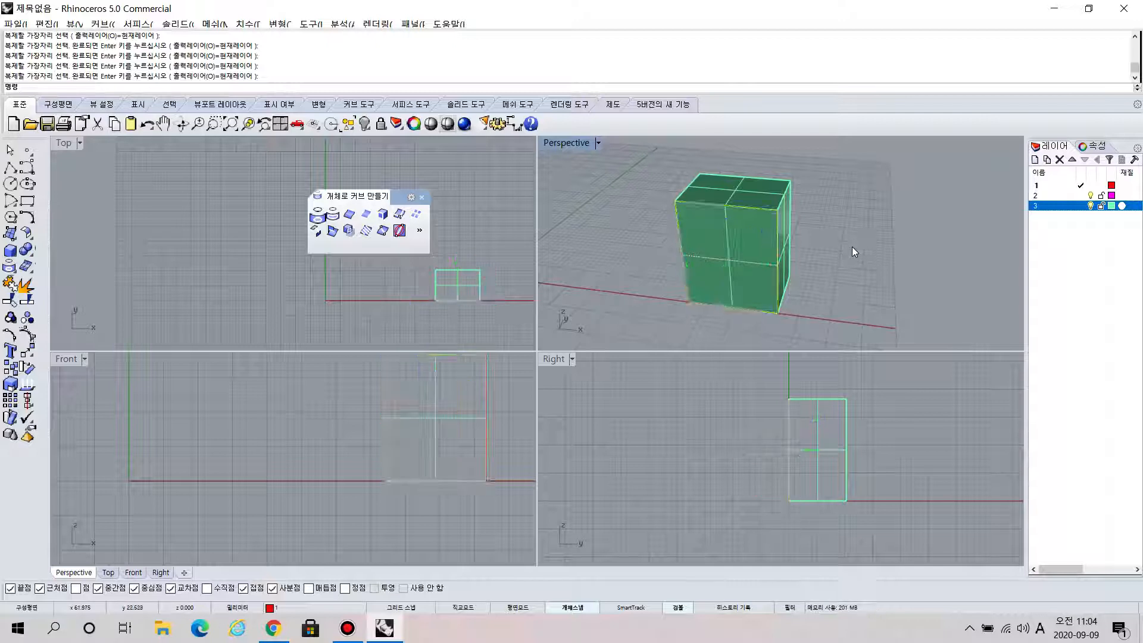
- Reselect the four duplicated edge curves one by one, picking the curve over the polysurface, and delete them
{"action": "right_click_drag", "start_coordinate": [853, 248], "coordinate": [845, 186]}
{"action": "left_click", "coordinate": [738, 176]}
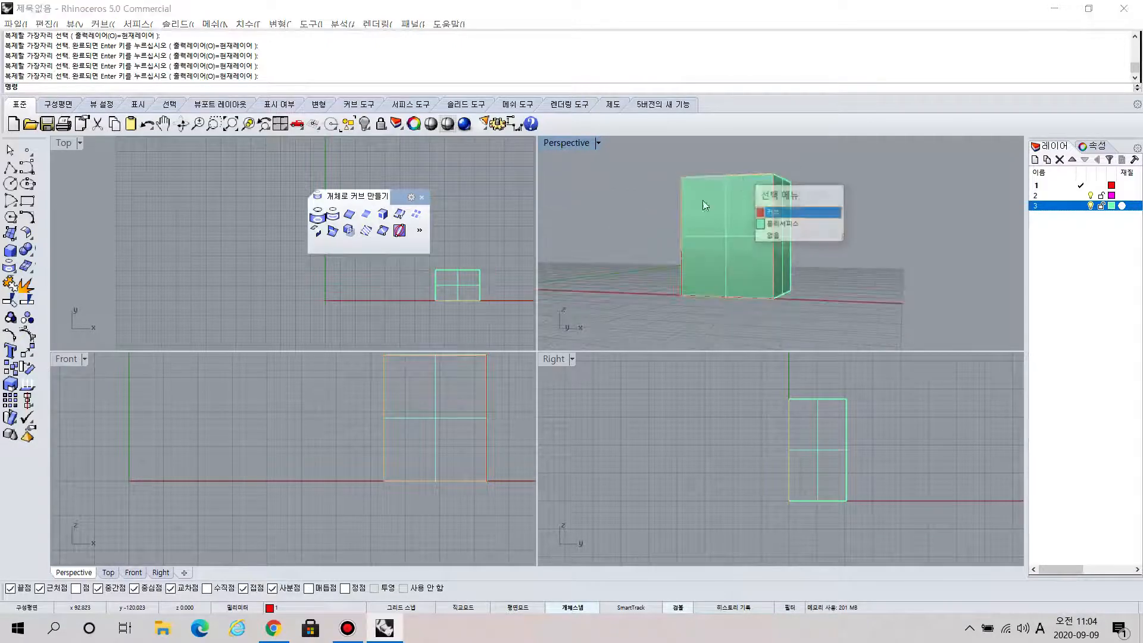
{"action": "left_click", "coordinate": [805, 213]}
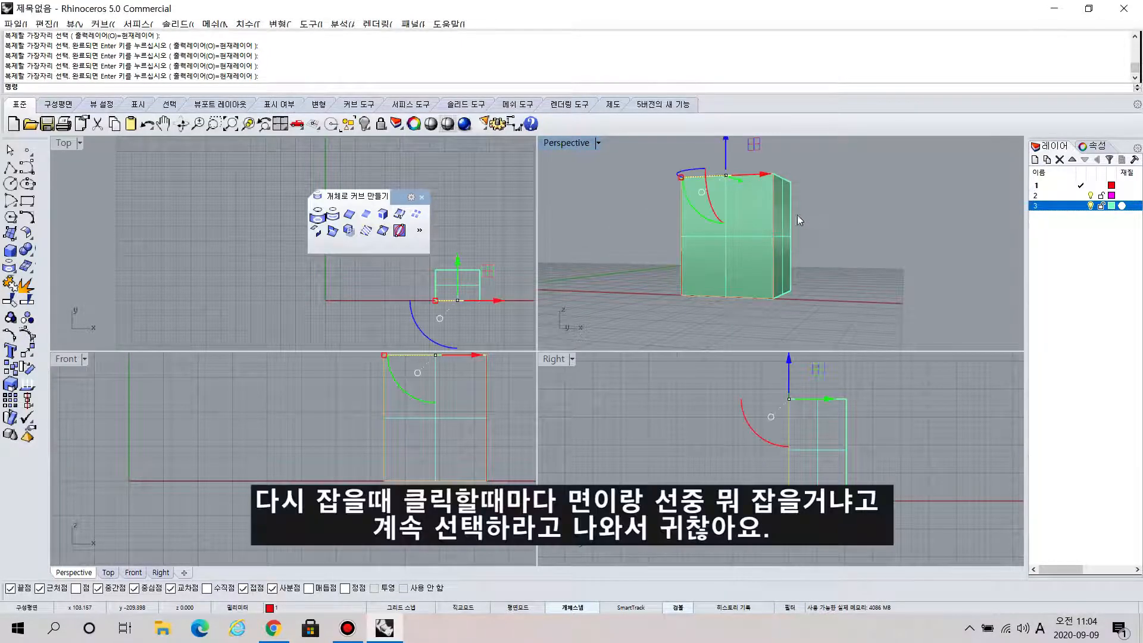
{"action": "left_click", "coordinate": [681, 223]}
{"action": "left_click", "coordinate": [733, 270]}
{"action": "left_click", "coordinate": [758, 298], "text": "shift"}
{"action": "left_click", "coordinate": [804, 334]}
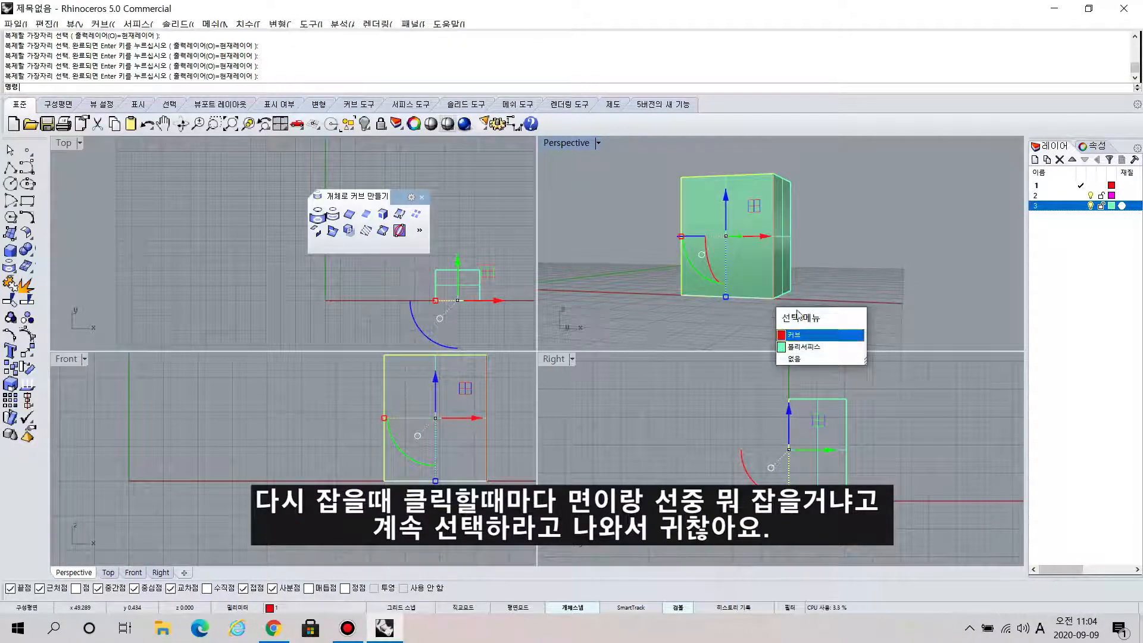
{"action": "left_click", "coordinate": [774, 285], "text": "shift"}
{"action": "left_click", "coordinate": [817, 321]}
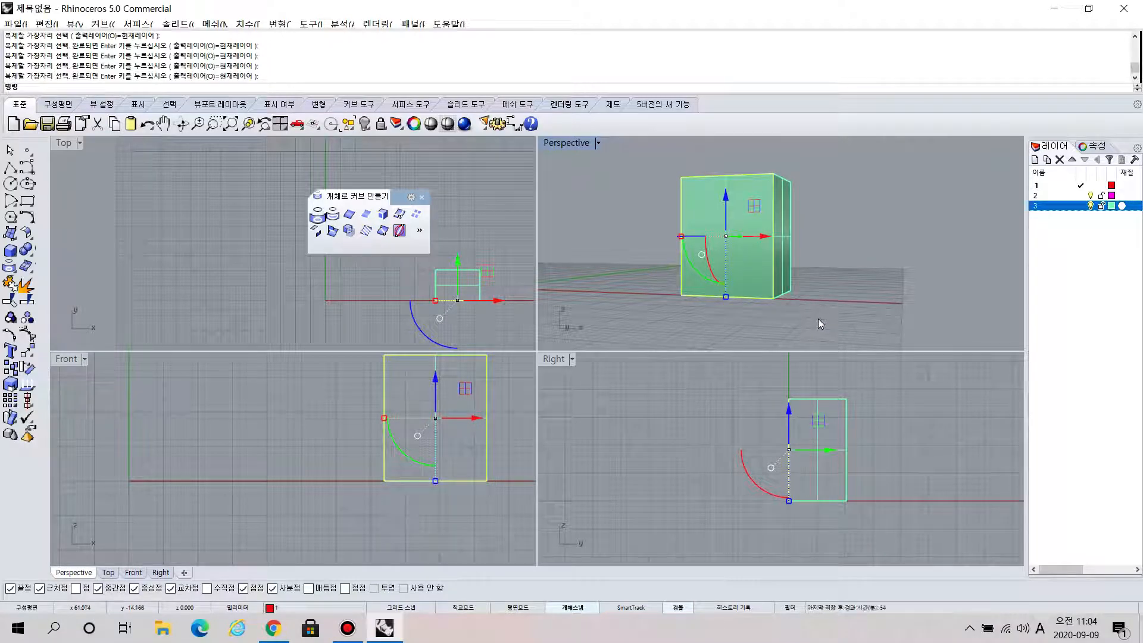
{"action": "key", "text": "Delete"}
{"action": "left_click", "coordinate": [763, 241]}
{"action": "left_click", "coordinate": [934, 241]}
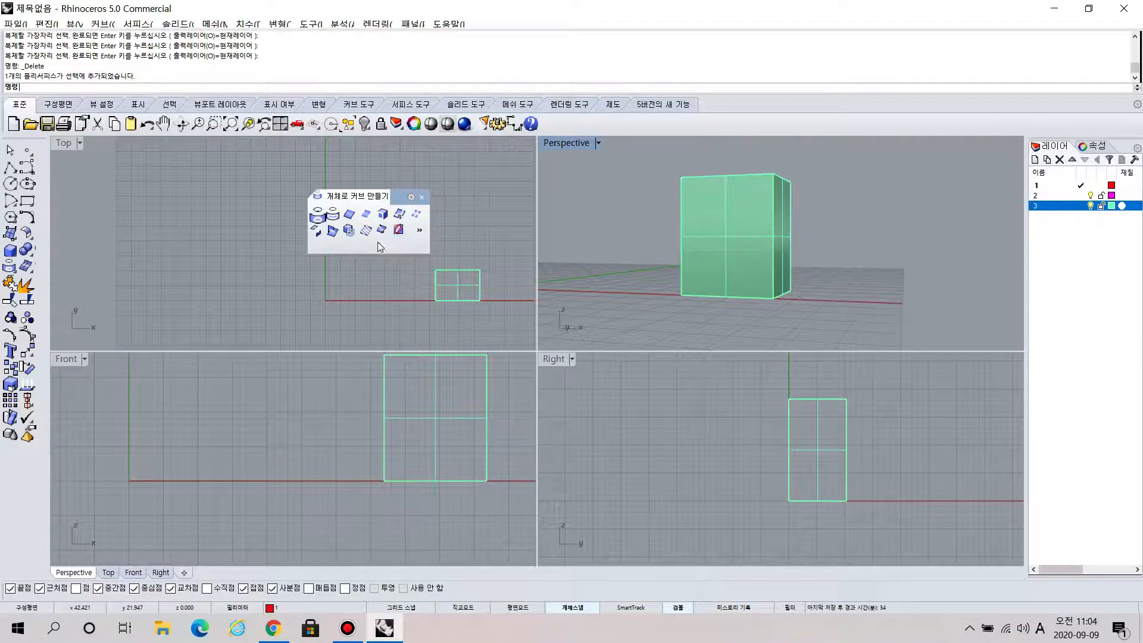
- Duplicate the four front-face edges of the green box again, keeping the new curves selected
{"action": "left_click", "coordinate": [350, 215]}
{"action": "left_click", "coordinate": [746, 176]}
{"action": "left_click", "coordinate": [681, 208]}
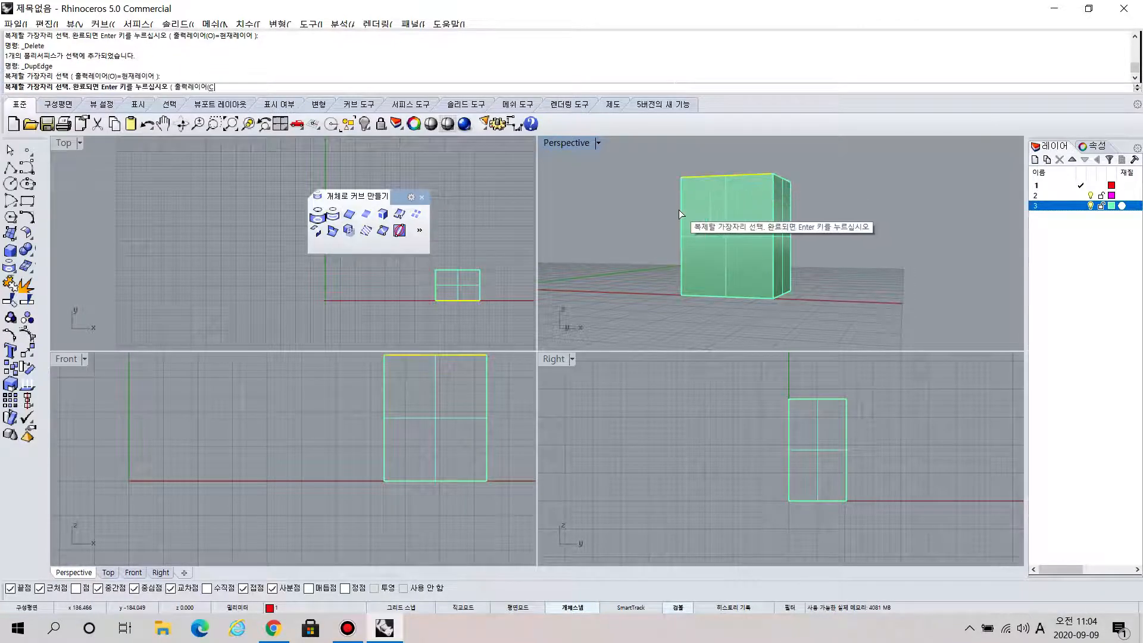
{"action": "left_click", "coordinate": [712, 296]}
{"action": "left_click", "coordinate": [774, 279]}
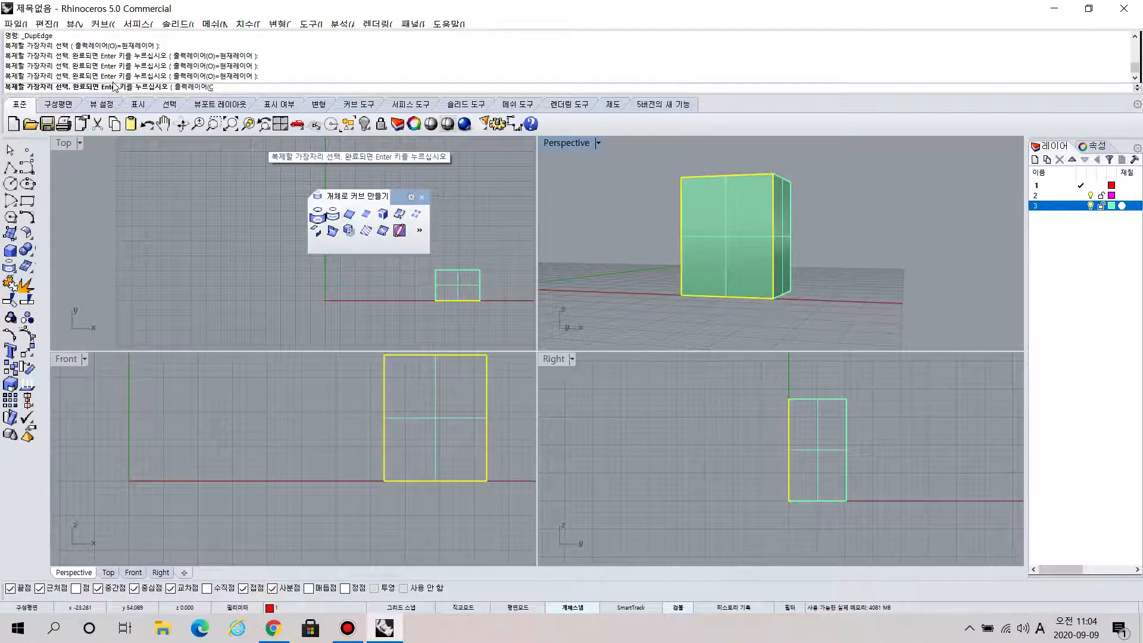
{"action": "key", "text": "Return"}
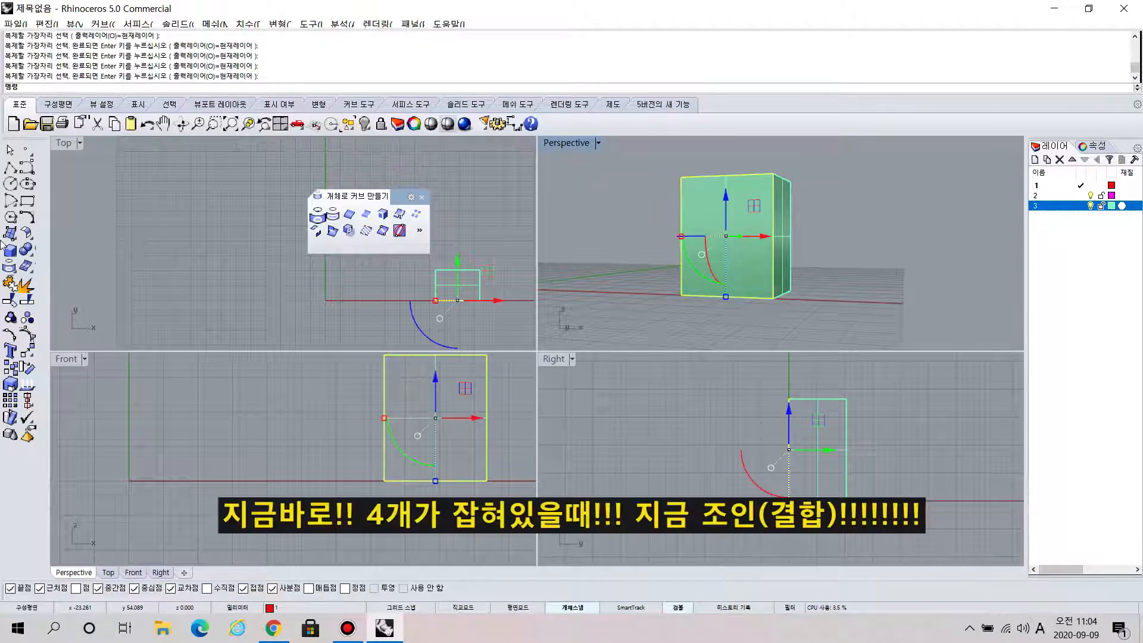
- Join the four duplicated edge curves into one closed curve and check that it selects as a single object
{"action": "left_click", "coordinate": [10, 285]}
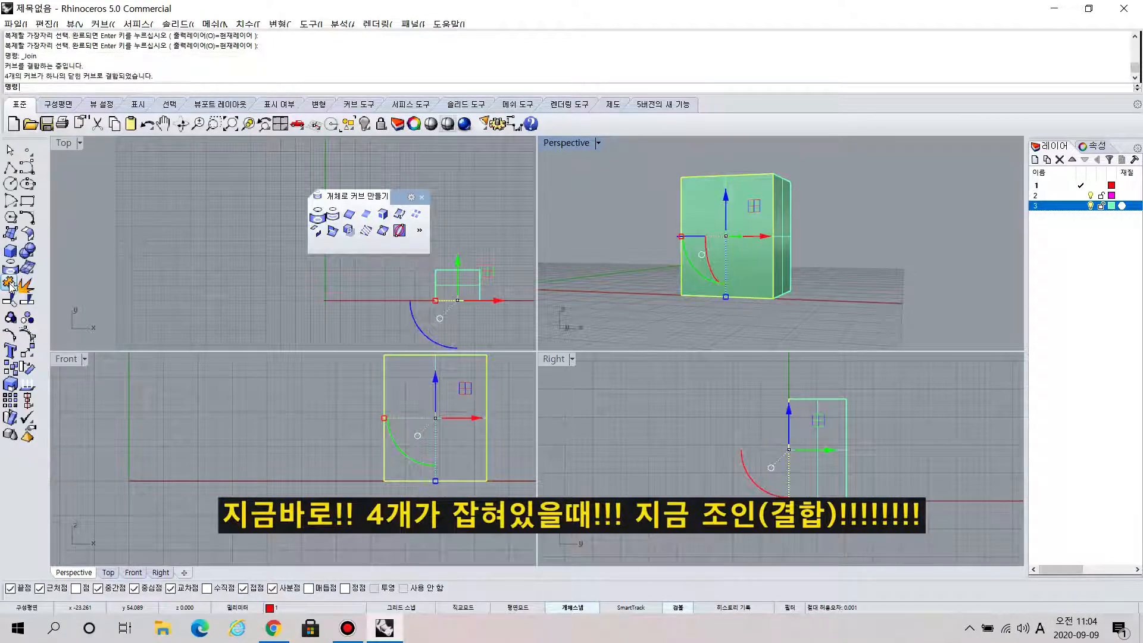
{"action": "left_click", "coordinate": [856, 198]}
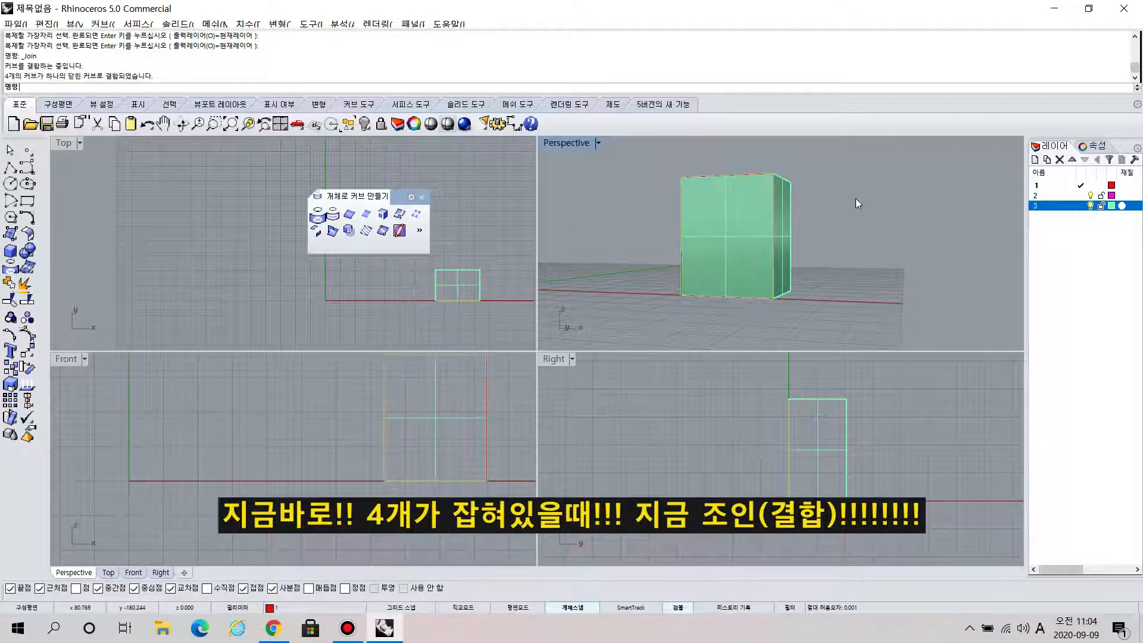
{"action": "left_click", "coordinate": [727, 174]}
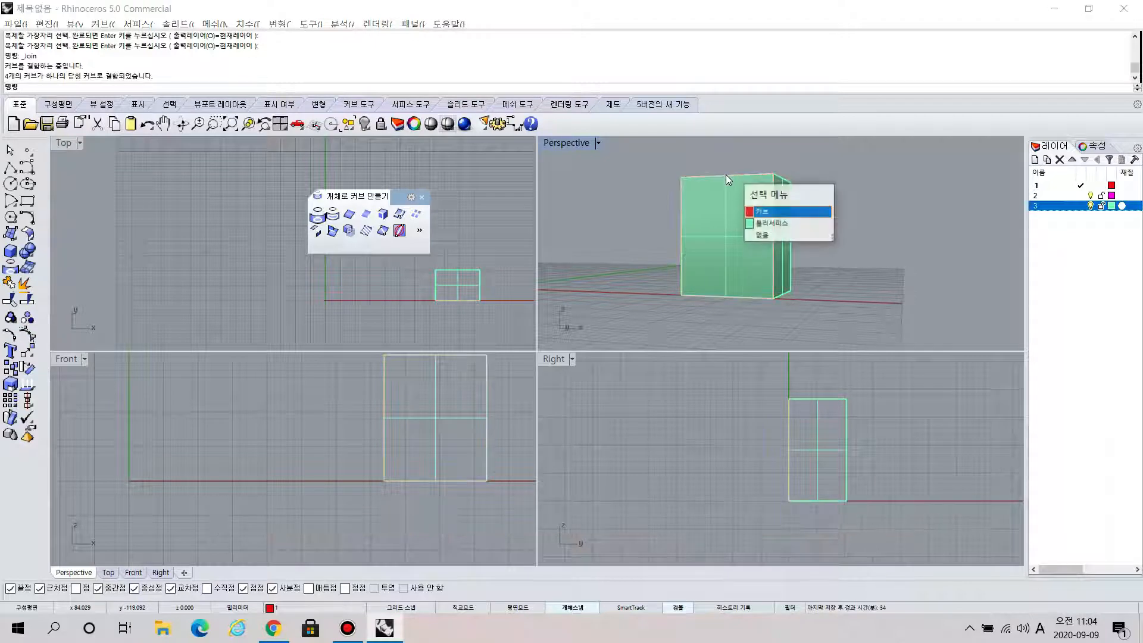
{"action": "left_click", "coordinate": [774, 214]}
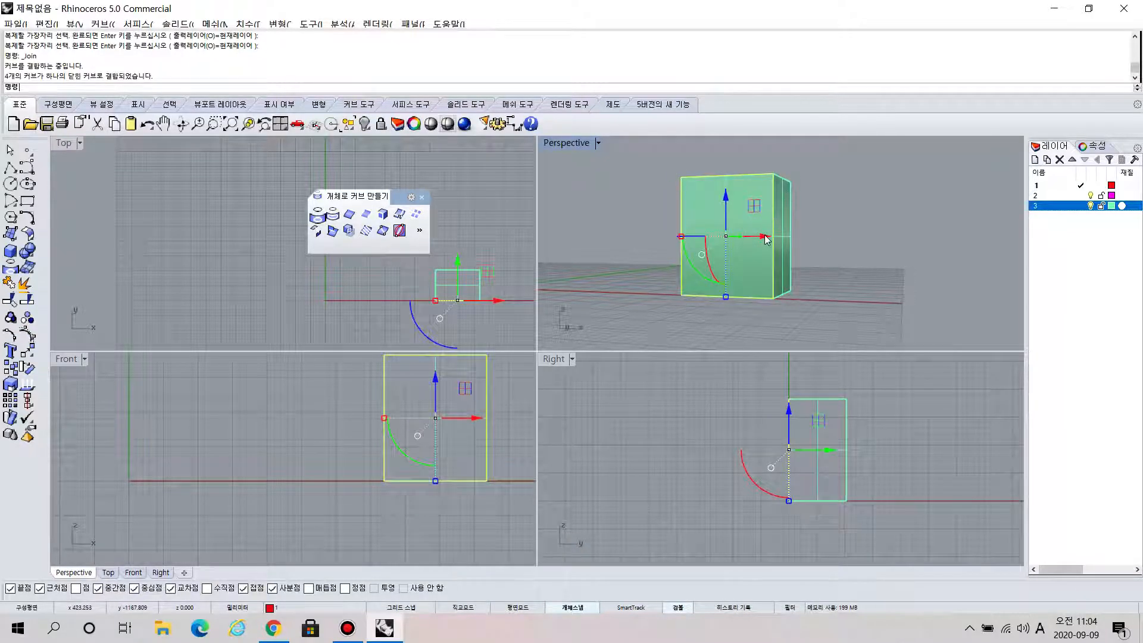
{"action": "right_click_drag", "start_coordinate": [913, 230], "coordinate": [764, 260]}
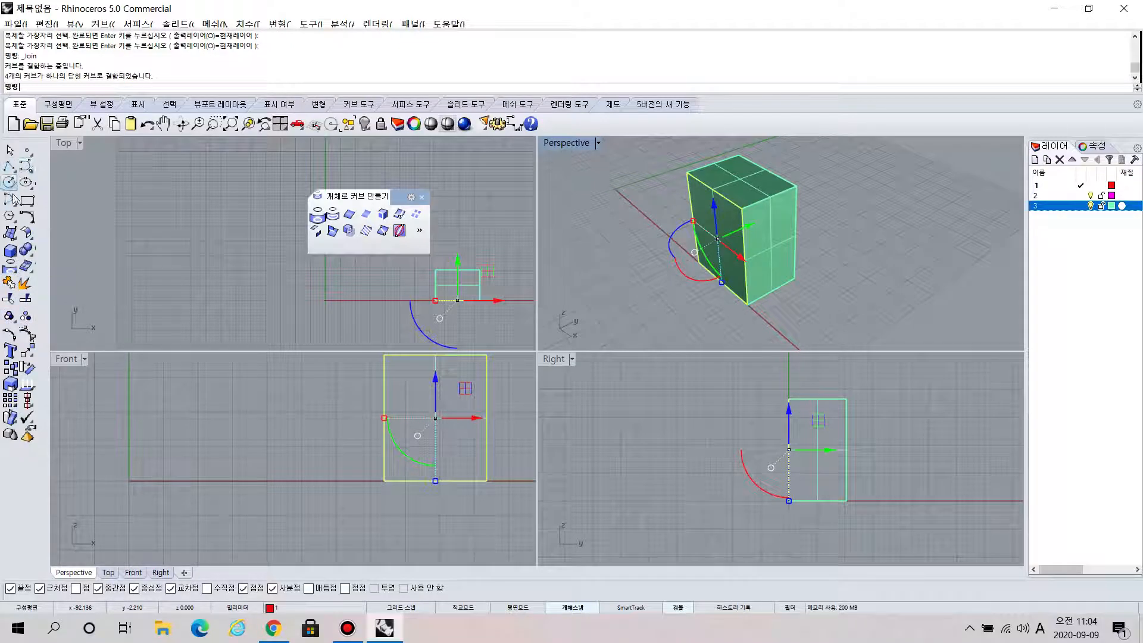
{"action": "left_click", "coordinate": [26, 253]}
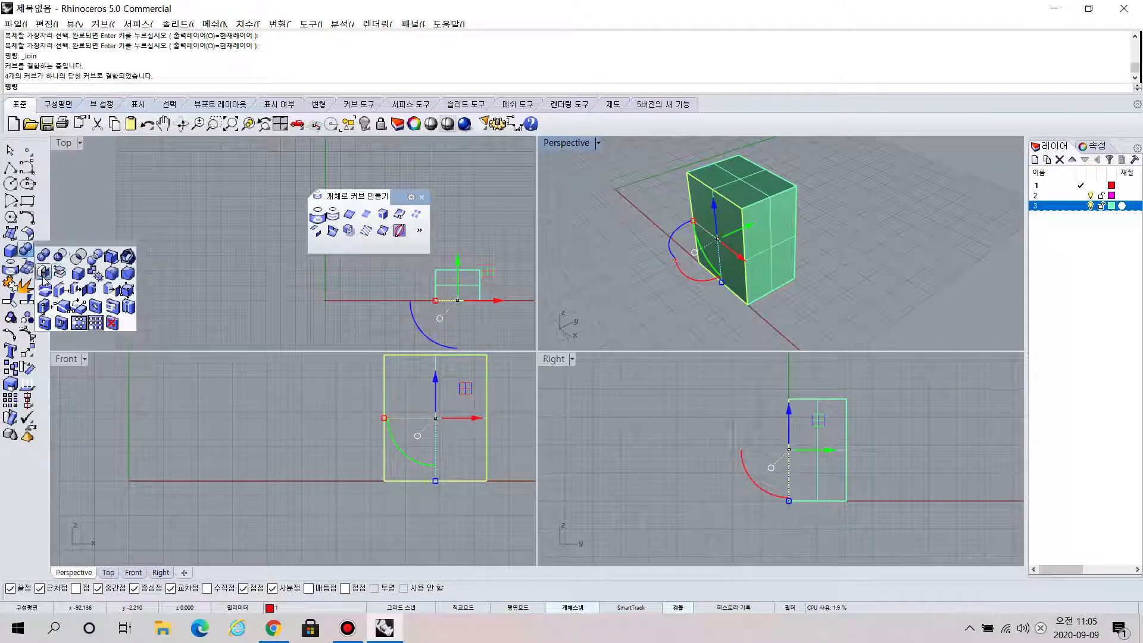
{"action": "left_click", "coordinate": [237, 277]}
{"action": "scroll", "coordinate": [757, 209], "scroll_direction": "up", "scroll_amount": 5}
{"action": "right_click_drag", "start_coordinate": [757, 209], "coordinate": [771, 216]}
{"action": "scroll", "coordinate": [770, 215], "scroll_direction": "down", "scroll_amount": 4}
{"action": "right_click_drag", "start_coordinate": [755, 254], "coordinate": [738, 237]}
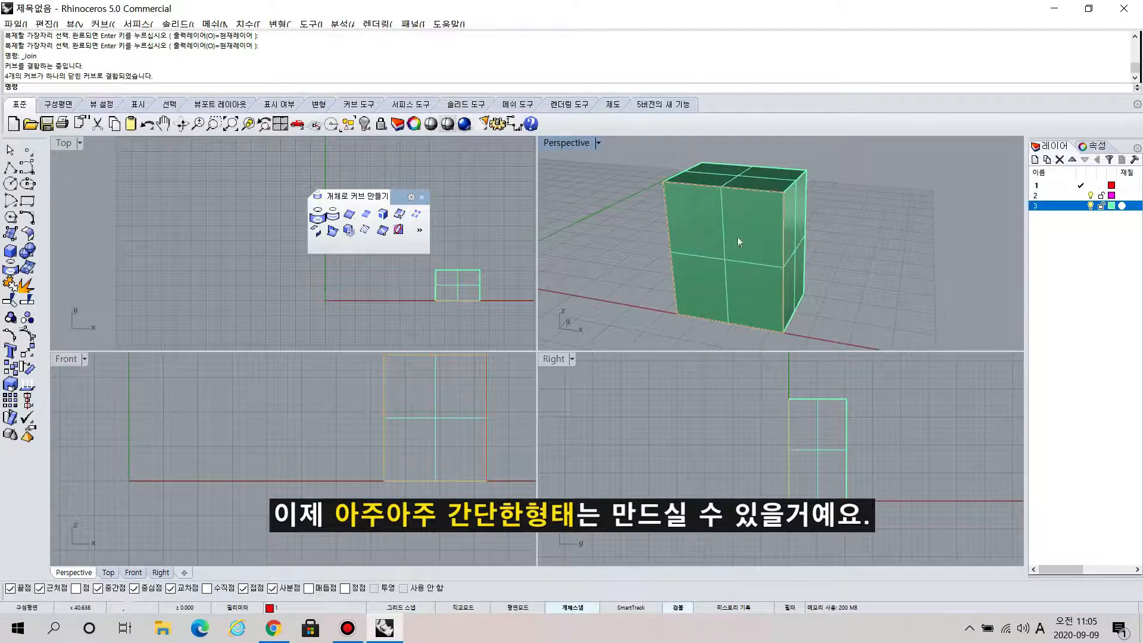
- Fillet the three edges meeting at the box's upper front corner with radius 1
{"action": "left_click", "coordinate": [33, 257]}
{"action": "left_click_drag", "start_coordinate": [90, 243], "coordinate": [210, 232]}
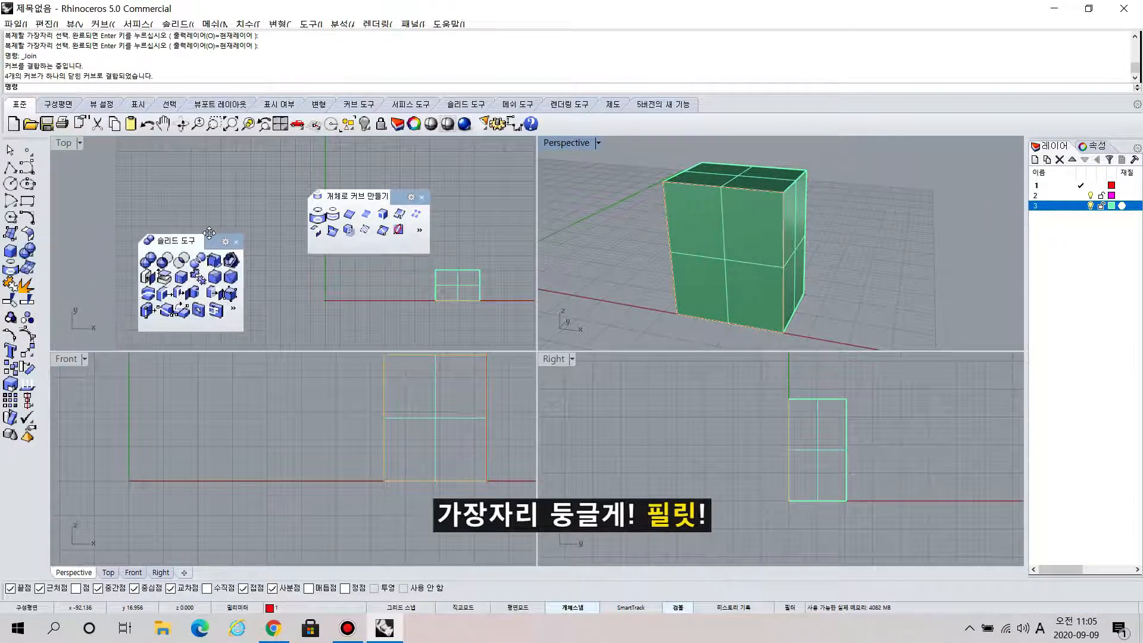
{"action": "left_click", "coordinate": [215, 276]}
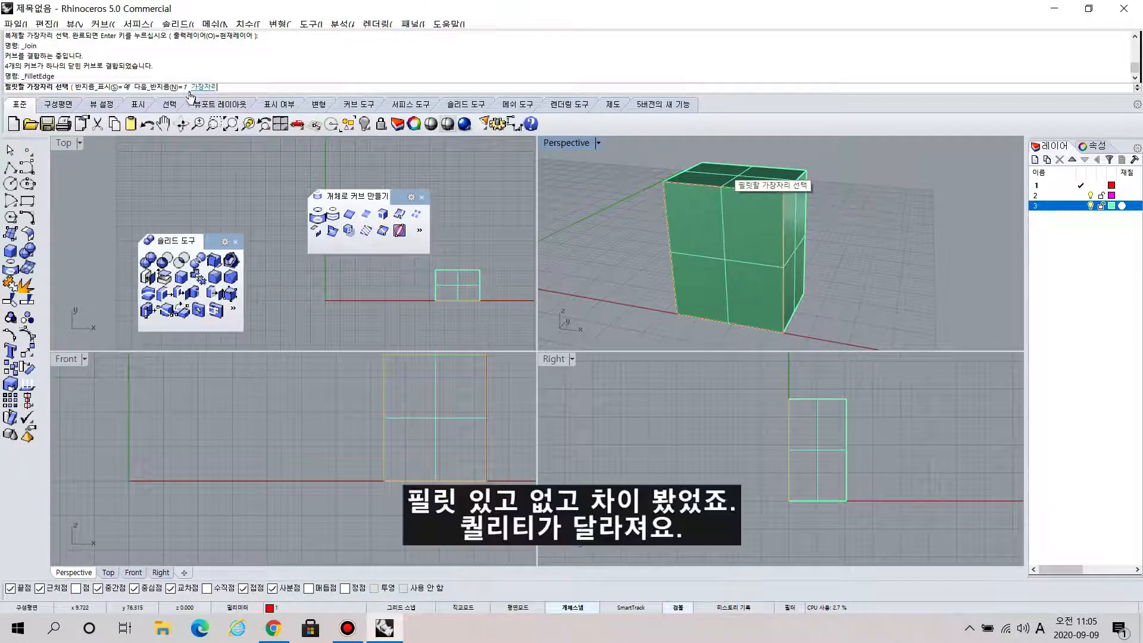
{"action": "left_click", "coordinate": [788, 188]}
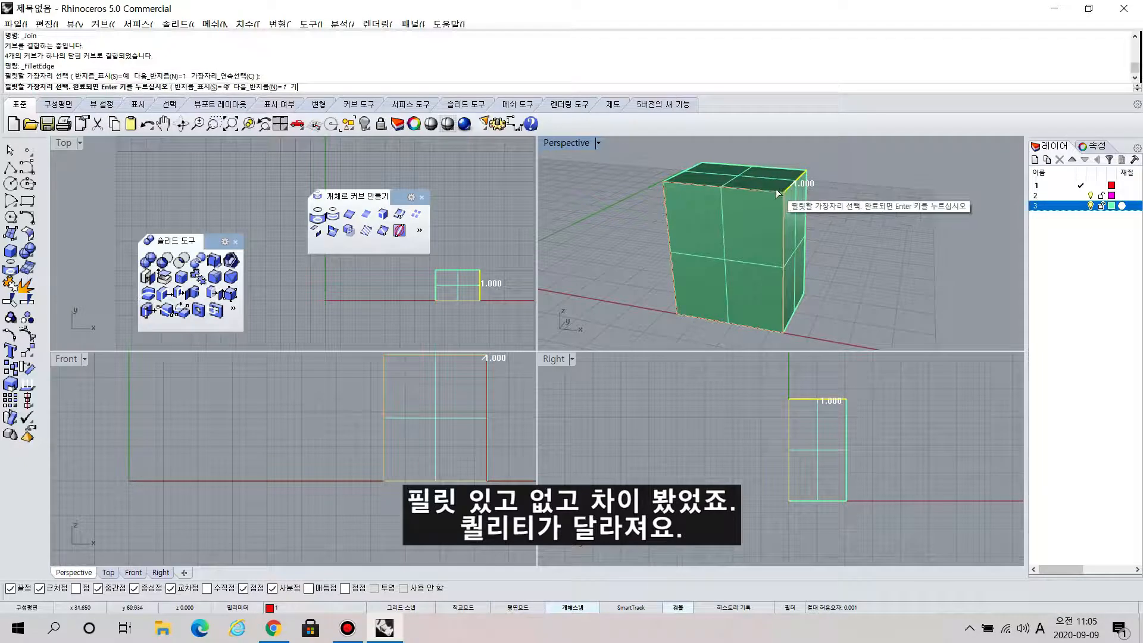
{"action": "left_click", "coordinate": [777, 190]}
{"action": "left_click", "coordinate": [784, 204]}
{"action": "key", "text": "Return"}
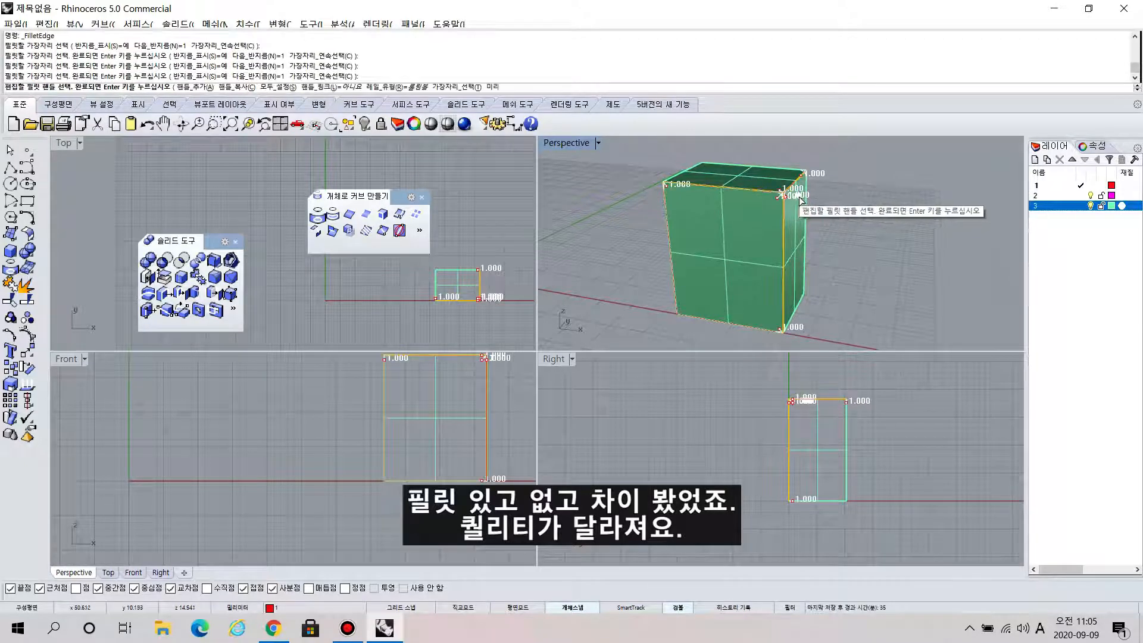
{"action": "scroll", "coordinate": [795, 177], "scroll_direction": "up", "scroll_amount": 4}
{"action": "key", "text": "Return"}
- Shade the view, make layer 2 current and turn off layer 1 to inspect the rounded corner without the curve
{"action": "right_click_drag", "start_coordinate": [770, 205], "coordinate": [772, 257]}
{"action": "left_click", "coordinate": [433, 123]}
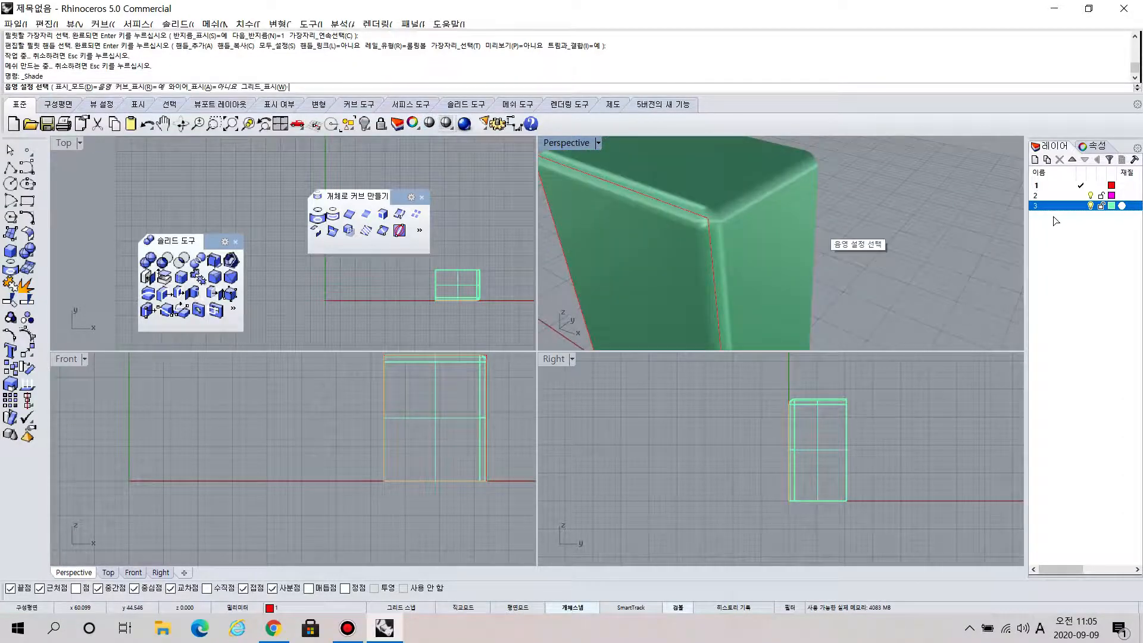
{"action": "left_click", "coordinate": [1089, 197]}
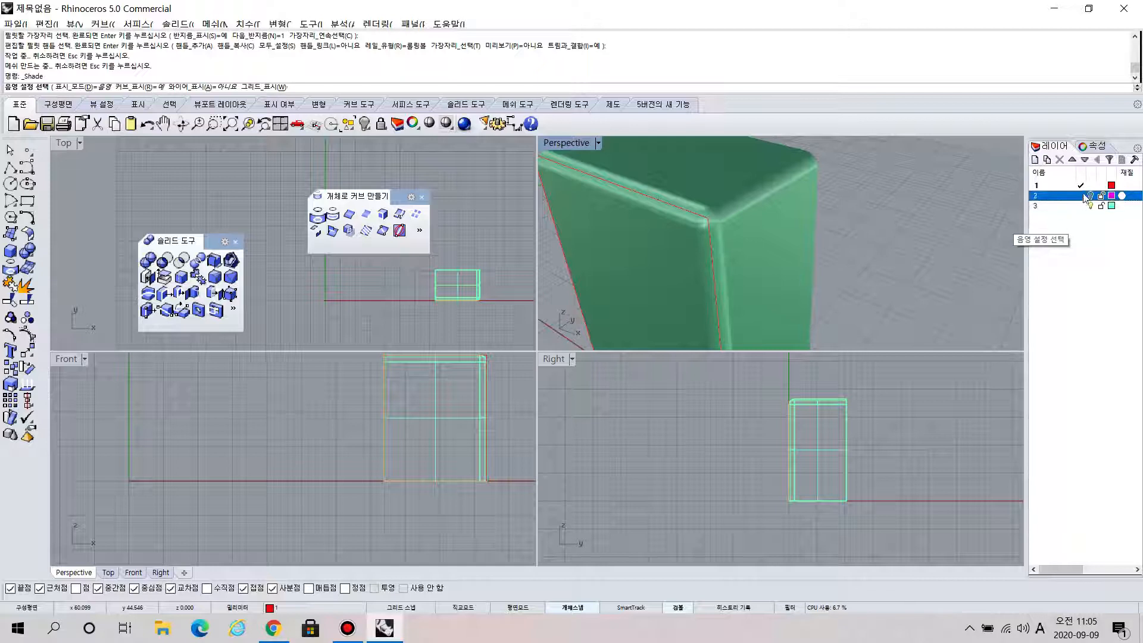
{"action": "left_click", "coordinate": [1091, 186]}
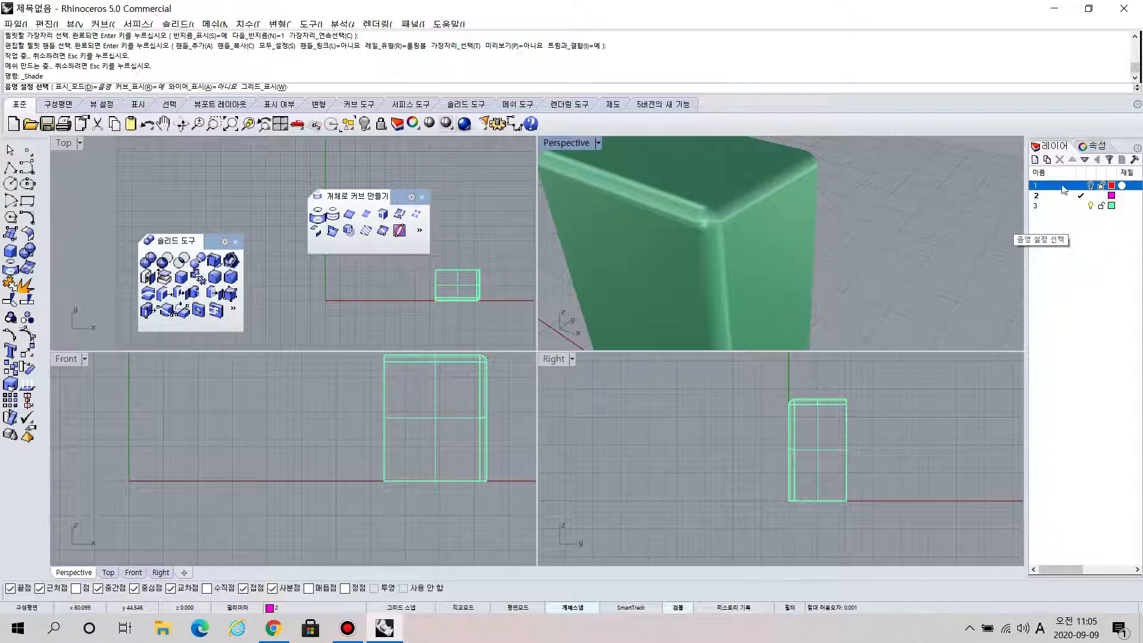
{"action": "mouse_move", "coordinate": [868, 234]}
{"action": "right_mouse_down"}
{"action": "mouse_move", "coordinate": [901, 224]}
{"action": "mouse_move", "coordinate": [806, 224]}
{"action": "right_mouse_up"}
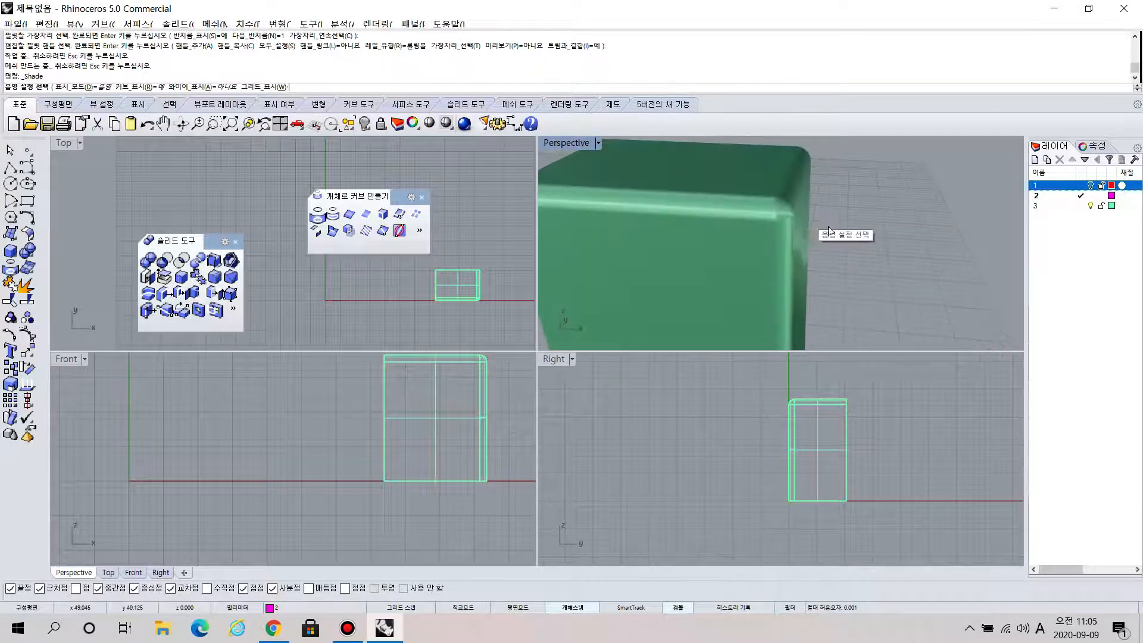
- Undo the shading, the layer changes and the edge fillet, restoring the sharp-edged box
{"action": "key", "text": "ctrl+z"}
{"action": "key", "text": "ctrl+z"}
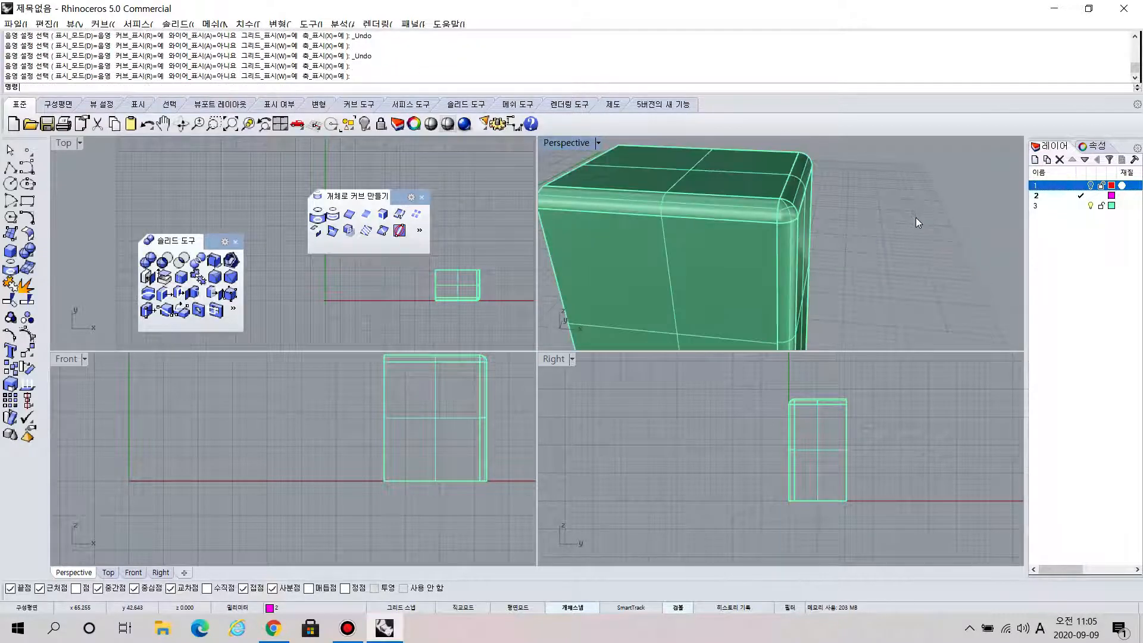
{"action": "key", "text": "ctrl+z"}
{"action": "key", "text": "ctrl+z"}
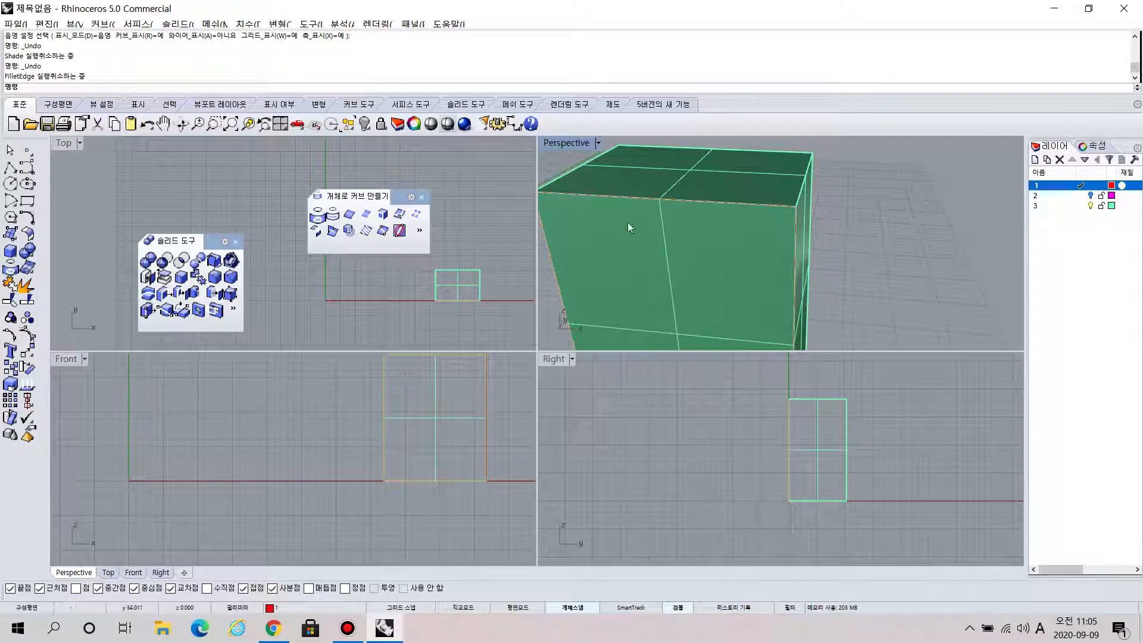
{"action": "mouse_move", "coordinate": [772, 215]}
{"action": "right_mouse_down"}
{"action": "mouse_move", "coordinate": [844, 256]}
{"action": "mouse_move", "coordinate": [905, 248]}
{"action": "mouse_move", "coordinate": [894, 235]}
{"action": "mouse_move", "coordinate": [777, 222]}
{"action": "right_mouse_up"}
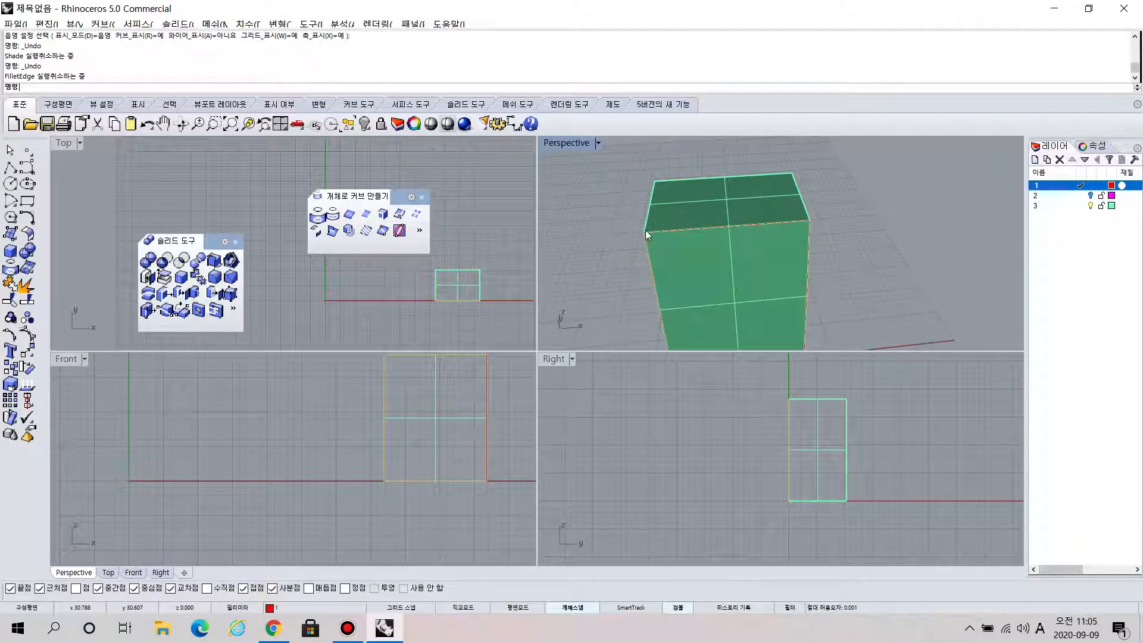
- Select the box's four vertical edges for an edge fillet with radius 1
{"action": "left_click", "coordinate": [214, 276]}
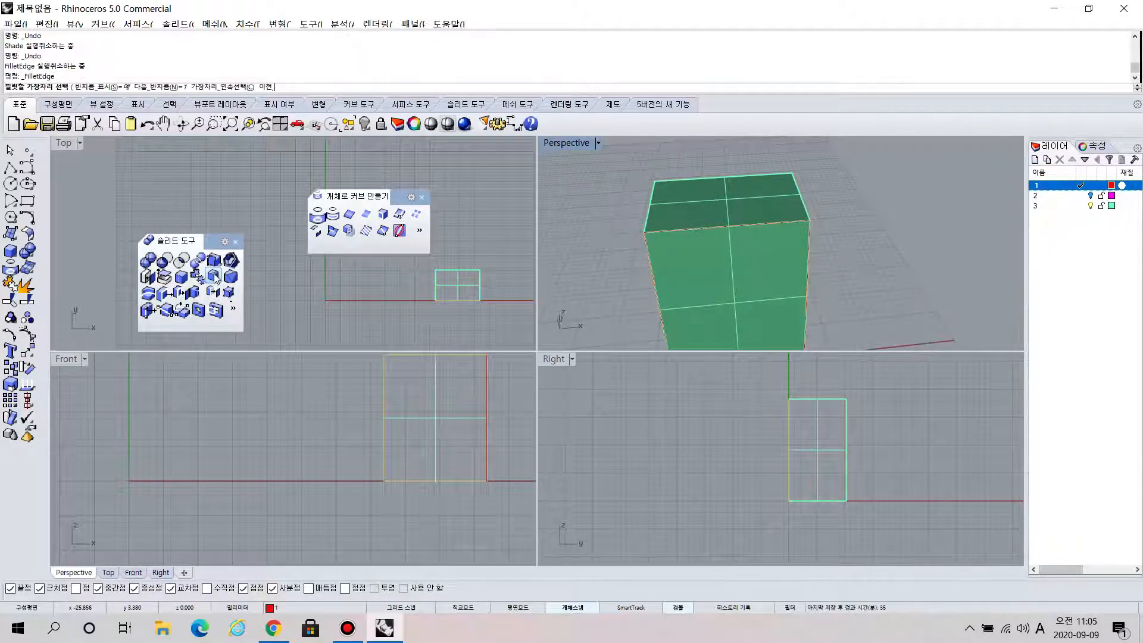
{"action": "left_click", "coordinate": [656, 292]}
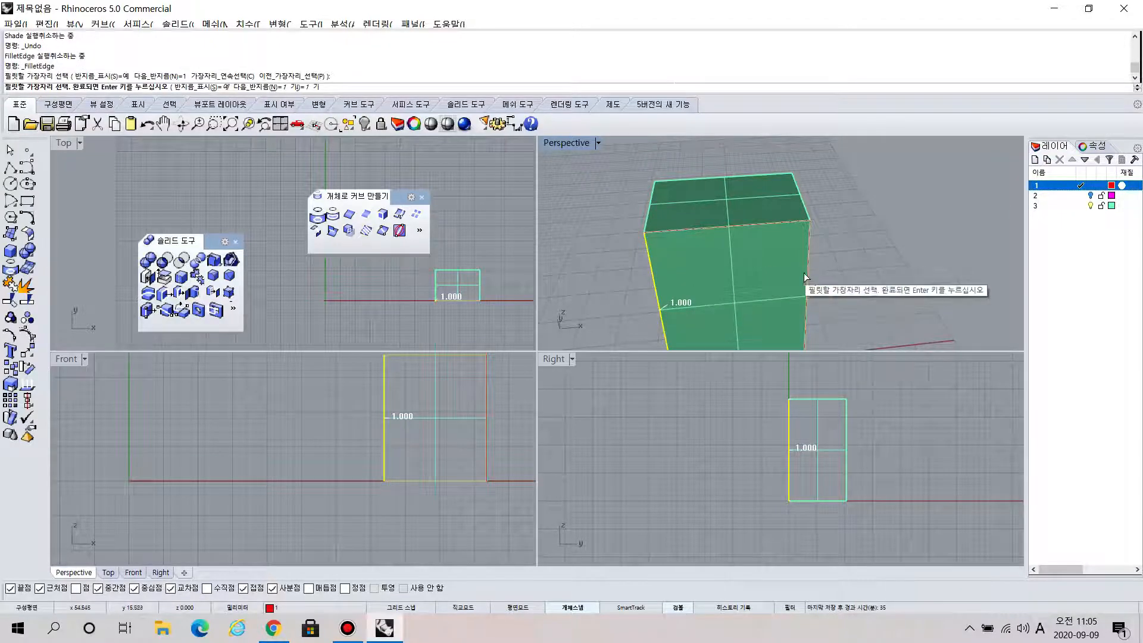
{"action": "left_click", "coordinate": [806, 274]}
{"action": "right_click_drag", "start_coordinate": [807, 274], "coordinate": [754, 233]}
{"action": "left_click", "coordinate": [804, 226]}
{"action": "left_click", "coordinate": [882, 219]}
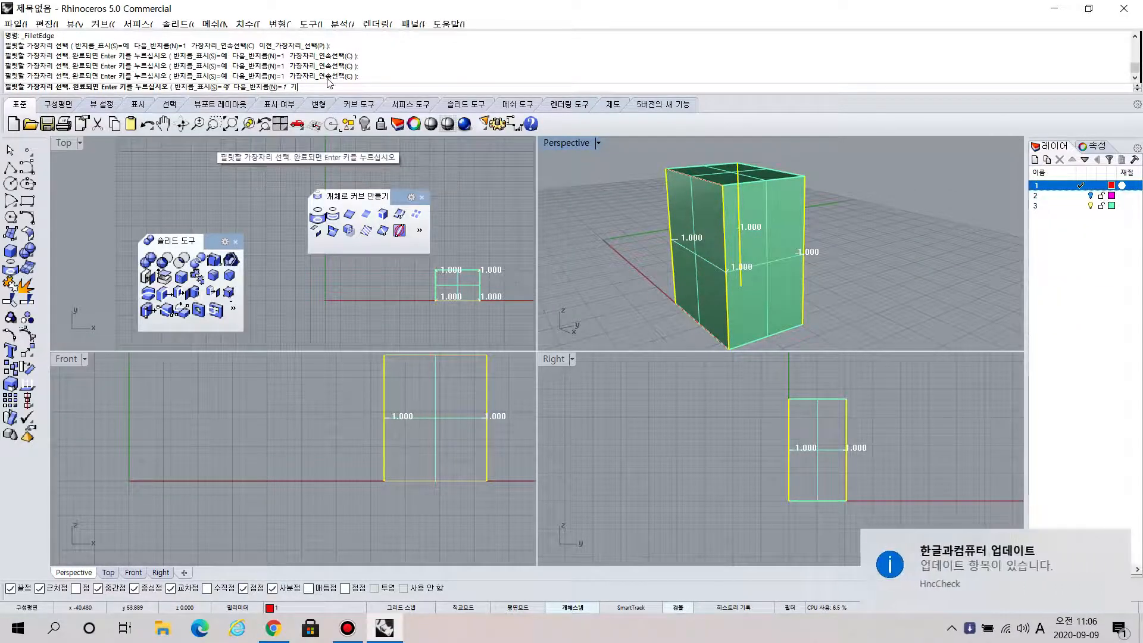
- Set the next fillet radius to 0.5 and add the edges around the box's top and bottom faces
{"action": "key", "text": "Return"}
{"action": "right_click_drag", "start_coordinate": [792, 202], "coordinate": [710, 206]}
{"action": "left_click", "coordinate": [709, 204]}
{"action": "left_click", "coordinate": [695, 153]}
{"action": "left_click", "coordinate": [777, 169]}
{"action": "left_click", "coordinate": [777, 191]}
{"action": "right_click_drag", "start_coordinate": [799, 270], "coordinate": [806, 210]}
{"action": "left_click", "coordinate": [723, 205]}
{"action": "left_click", "coordinate": [712, 291]}
{"action": "right_click_drag", "start_coordinate": [806, 215], "coordinate": [792, 279]}
- Accept the edge selection, check the fillet handles at a corner and create the mixed-radius fillet
{"action": "key", "text": "Return"}
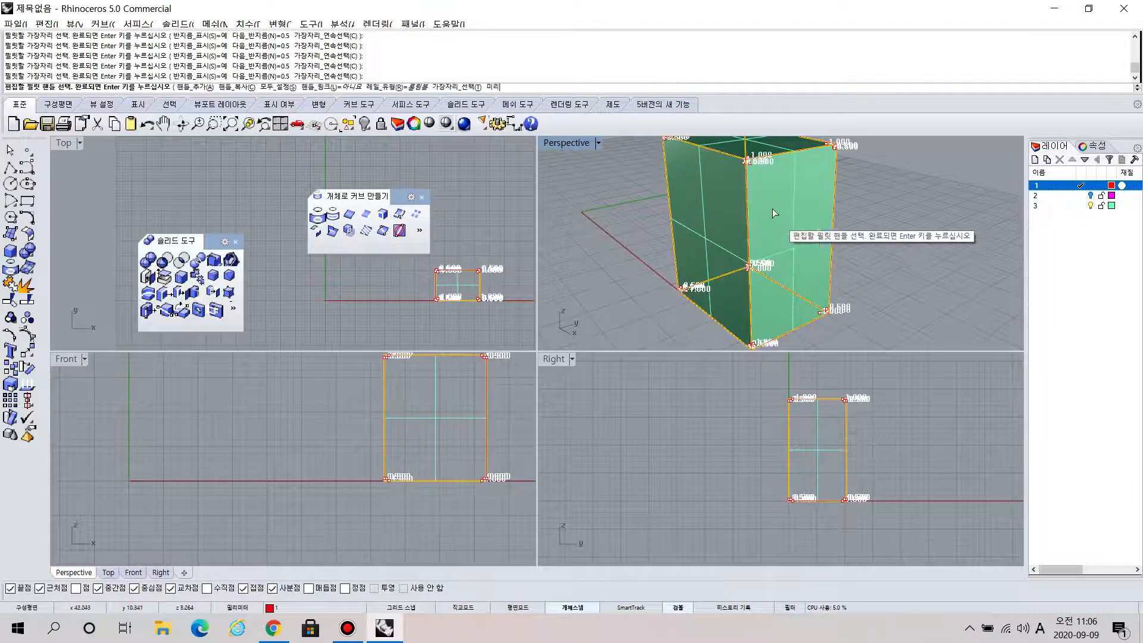
{"action": "right_click_drag", "start_coordinate": [746, 179], "coordinate": [752, 223]}
{"action": "scroll", "coordinate": [759, 293], "scroll_direction": "up", "scroll_amount": 7}
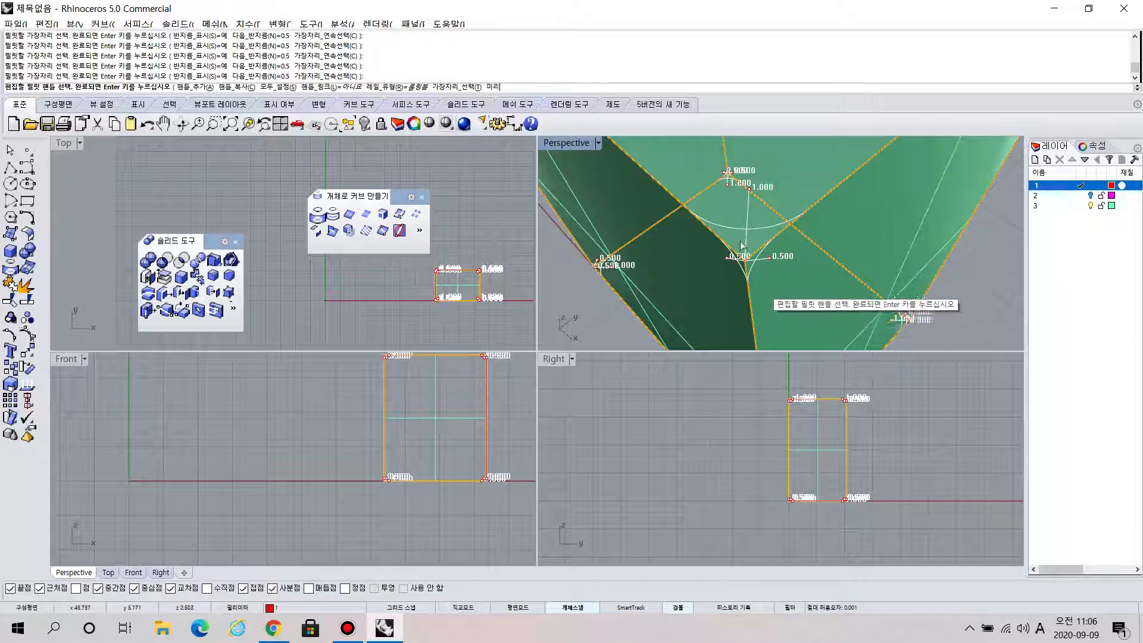
{"action": "key", "text": "Return"}
{"action": "scroll", "coordinate": [817, 283], "scroll_direction": "down", "scroll_amount": 6}
{"action": "right_click_drag", "start_coordinate": [815, 281], "coordinate": [679, 184]}
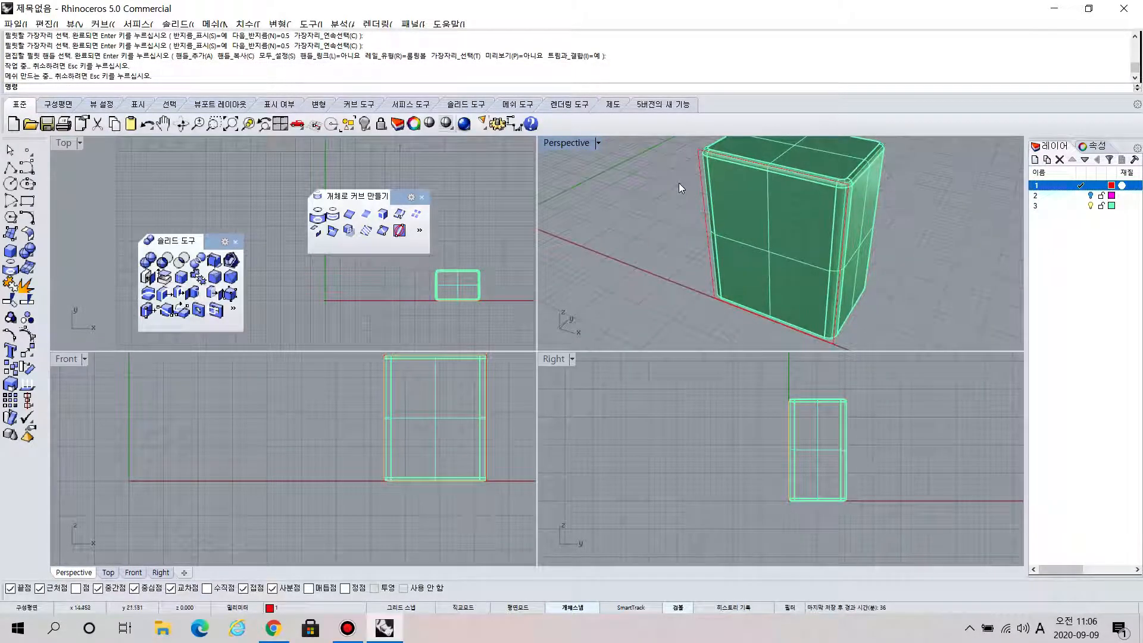
- Hide the joined edge curve around the front face of the filleted box
{"action": "left_click", "coordinate": [704, 202]}
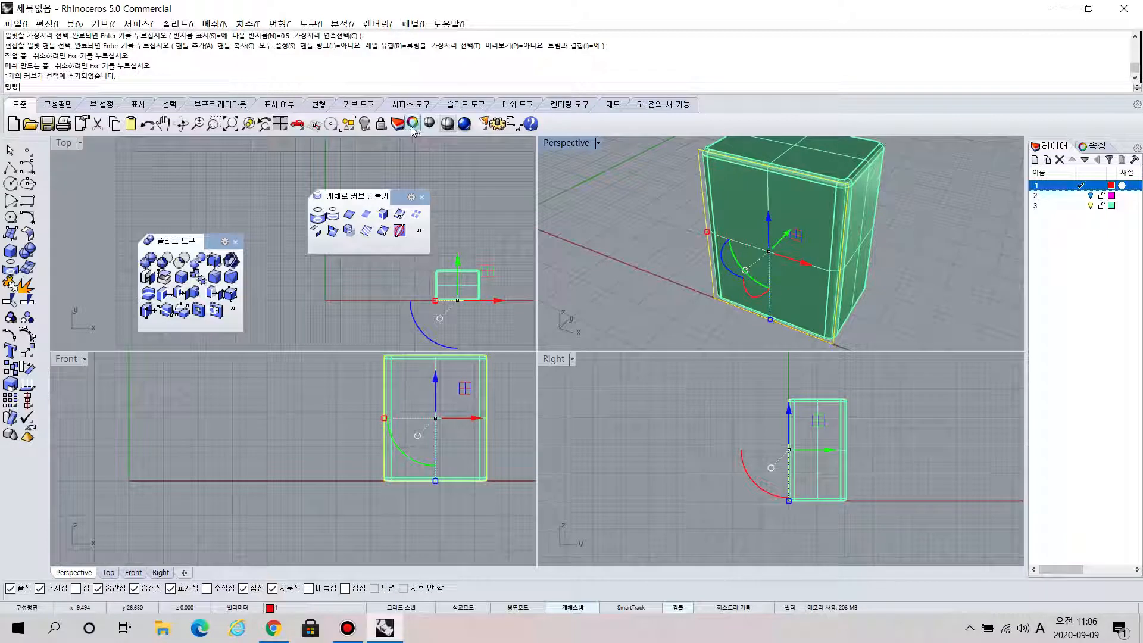
{"action": "left_click", "coordinate": [365, 123]}
{"action": "right_click_drag", "start_coordinate": [913, 205], "coordinate": [783, 220]}
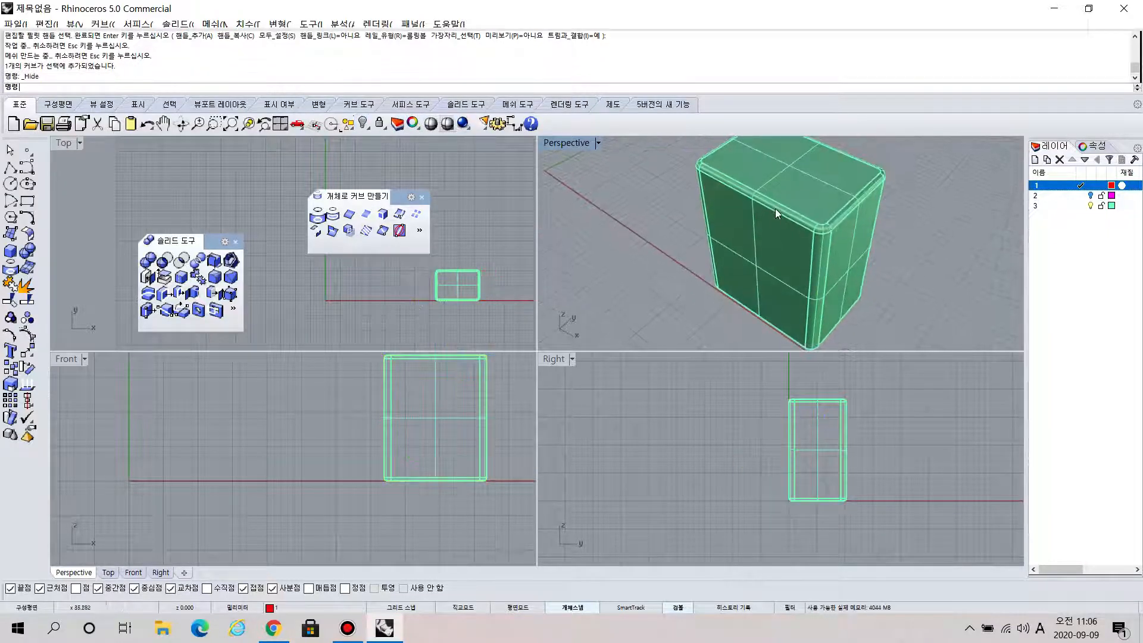
- Maximise the Perspective viewport and shade the filleted box to inspect its rounded edges
{"action": "double_click", "coordinate": [559, 143]}
{"action": "scroll", "coordinate": [637, 277], "scroll_direction": "down", "scroll_amount": 5}
{"action": "right_click_drag", "start_coordinate": [646, 334], "coordinate": [466, 148]}
{"action": "left_click", "coordinate": [429, 123]}
{"action": "mouse_move", "coordinate": [595, 285]}
{"action": "right_mouse_down"}
{"action": "mouse_move", "coordinate": [628, 360]}
{"action": "mouse_move", "coordinate": [503, 276]}
{"action": "mouse_move", "coordinate": [569, 318]}
{"action": "mouse_move", "coordinate": [789, 324]}
{"action": "mouse_move", "coordinate": [636, 332]}
{"action": "mouse_move", "coordinate": [668, 327]}
{"action": "mouse_move", "coordinate": [605, 284]}
{"action": "mouse_move", "coordinate": [610, 359]}
{"action": "mouse_move", "coordinate": [592, 191]}
{"action": "mouse_move", "coordinate": [616, 305]}
{"action": "mouse_move", "coordinate": [559, 333]}
{"action": "mouse_move", "coordinate": [694, 331]}
{"action": "mouse_move", "coordinate": [571, 278]}
{"action": "right_mouse_up"}
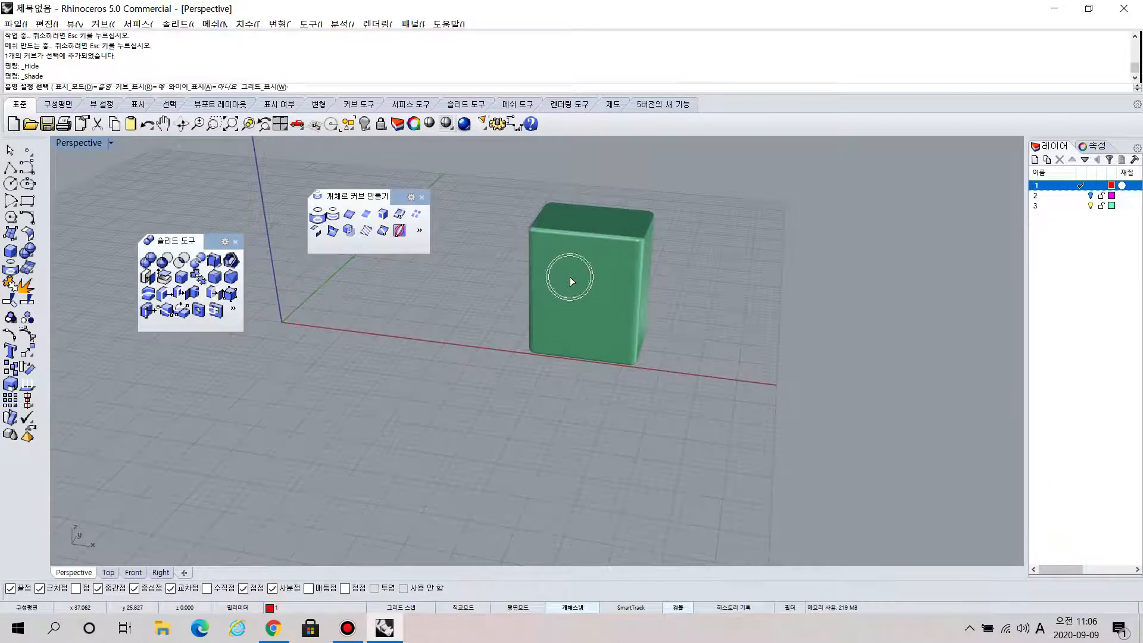
- Leave the shaded preview and undo both the curve hiding and the edge fillet
{"action": "key", "text": "ctrl+z"}
{"action": "key", "text": "ctrl+z"}
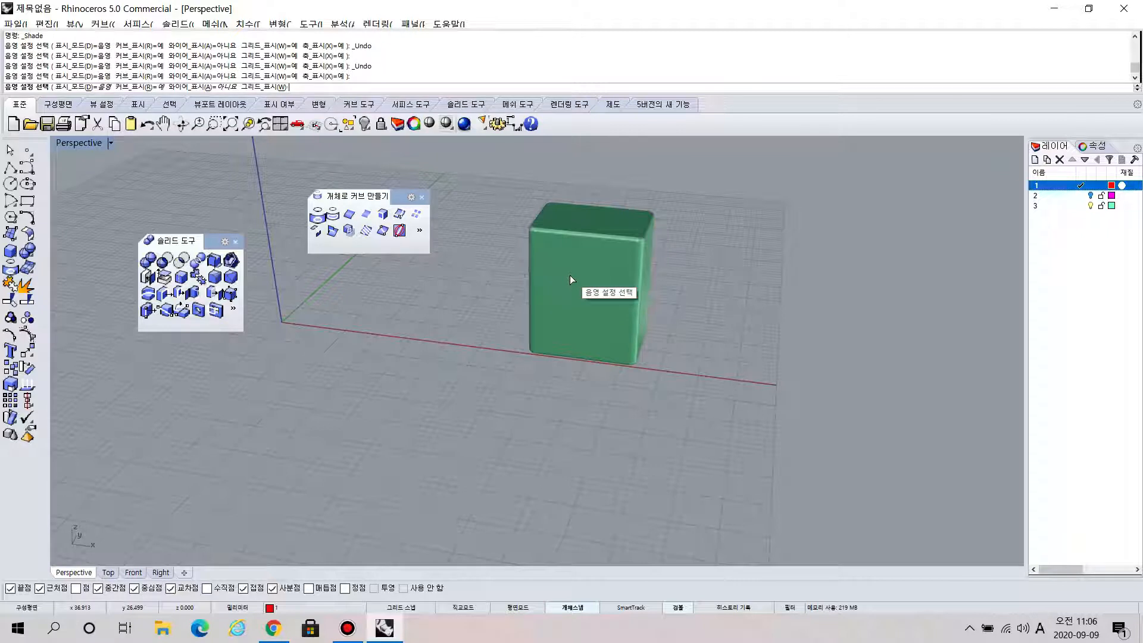
{"action": "key", "text": "Escape"}
{"action": "key", "text": "ctrl+z"}
{"action": "key", "text": "ctrl+z"}
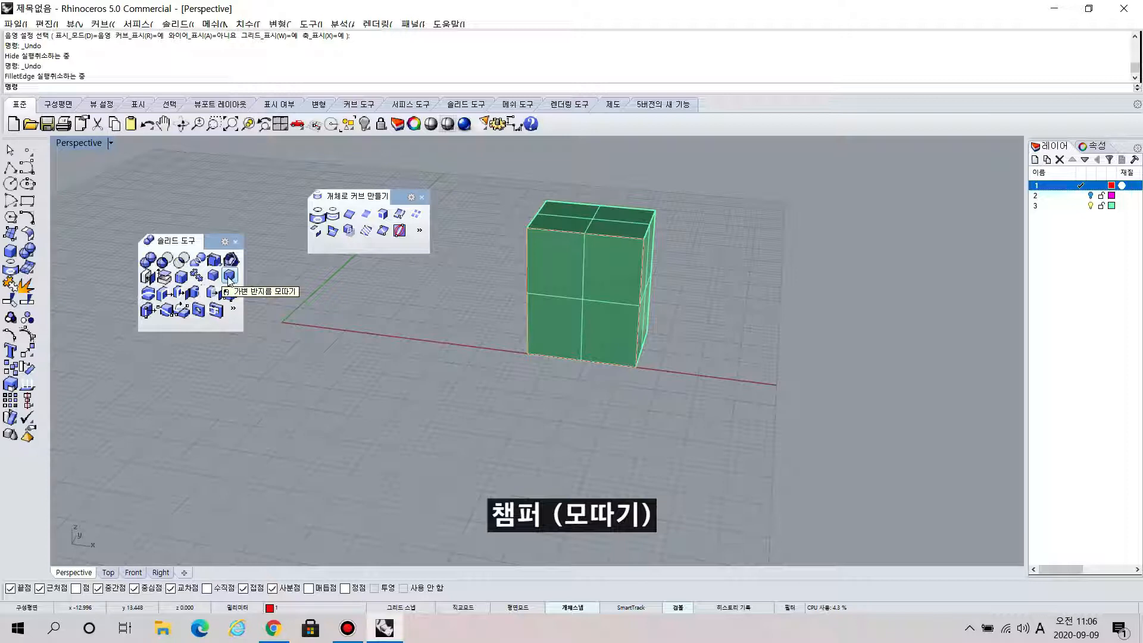
- Start chamfering the box's edges and select its four vertical edges with a distance of 1
{"action": "left_click", "coordinate": [230, 277]}
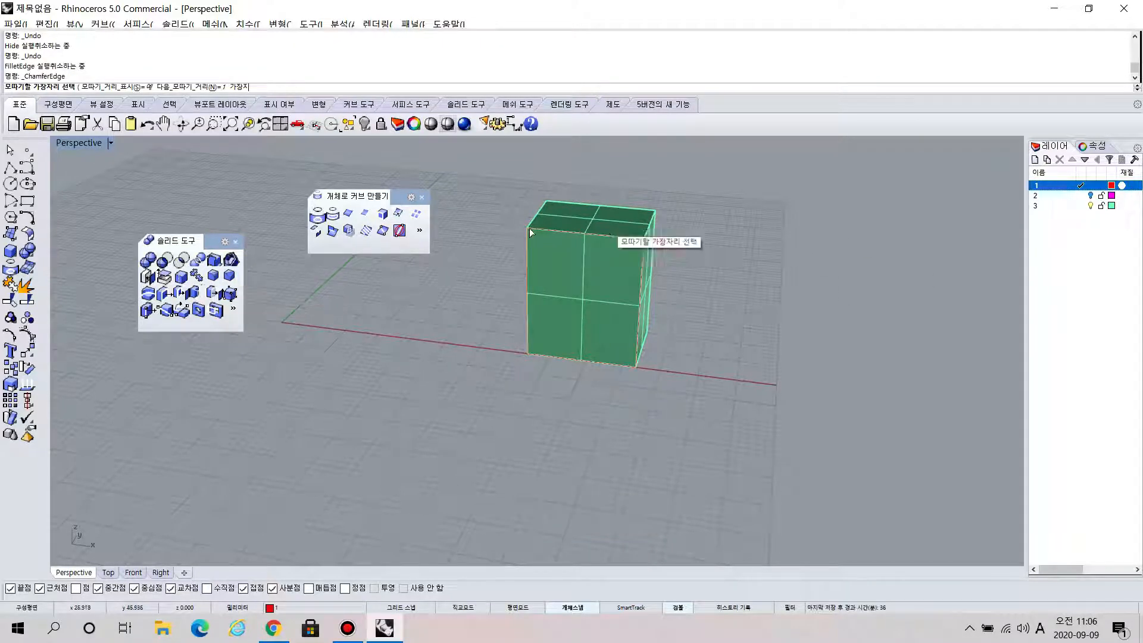
{"action": "left_click_drag", "start_coordinate": [487, 258], "coordinate": [766, 295]}
{"action": "left_click_drag", "start_coordinate": [688, 296], "coordinate": [513, 254]}
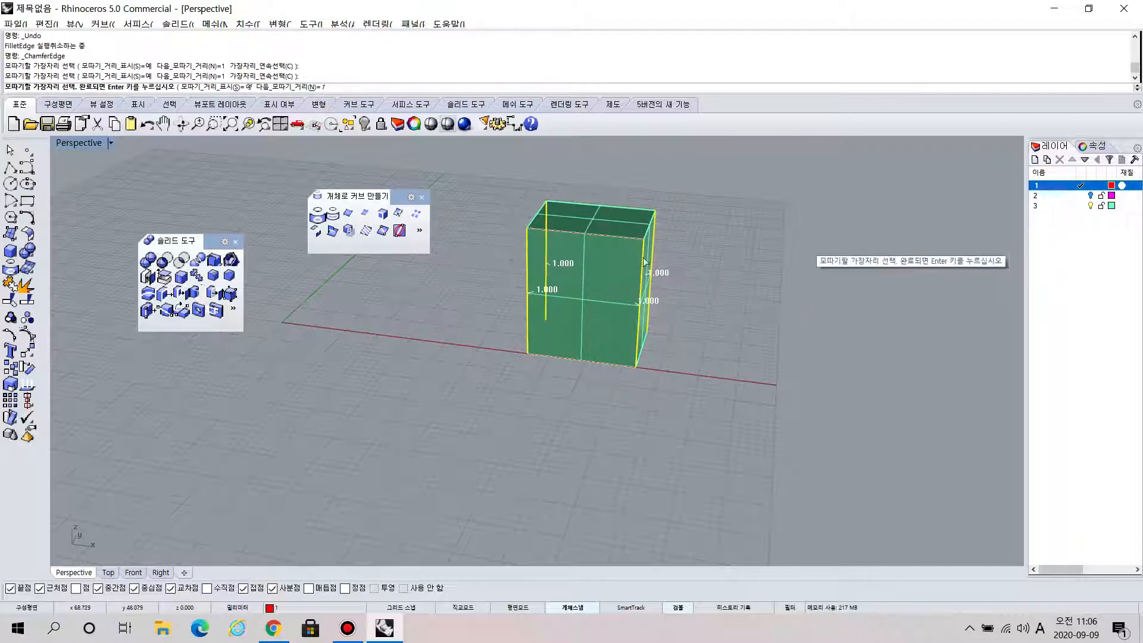
- Set the next chamfer distance to 0.5, add all top and bottom edges of the box, and create the chamfer
{"action": "type", "text": "0.5"}
{"action": "key", "text": "Return"}
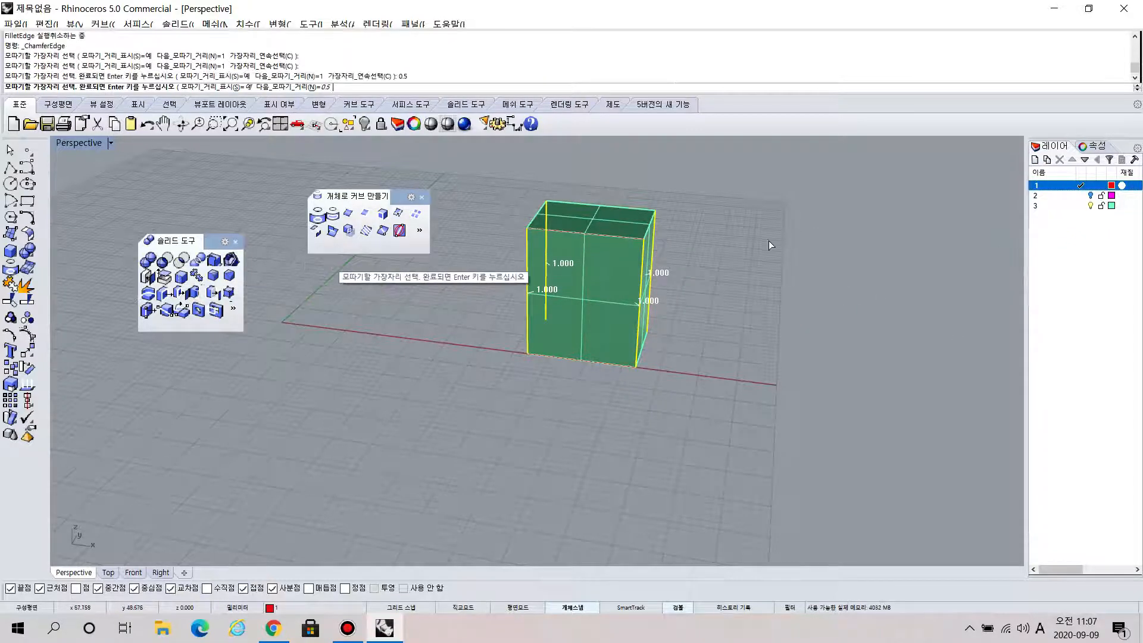
{"action": "scroll", "coordinate": [770, 240], "scroll_direction": "up", "scroll_amount": 3}
{"action": "left_click", "coordinate": [577, 189]}
{"action": "left_click", "coordinate": [489, 193]}
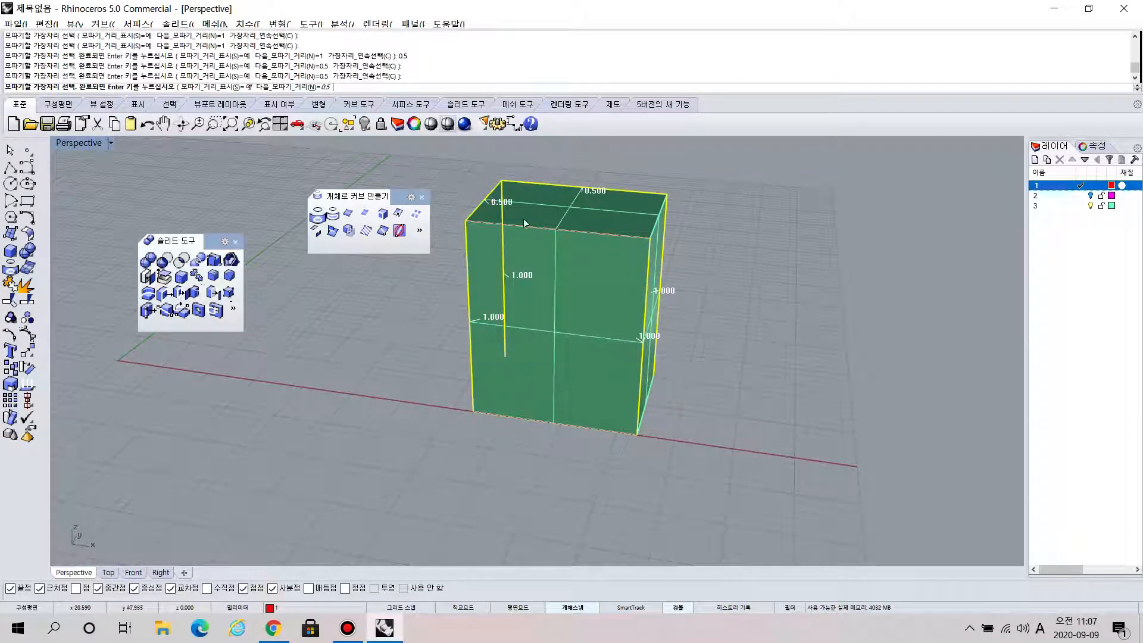
{"action": "left_click", "coordinate": [524, 225]}
{"action": "left_click", "coordinate": [652, 228]}
{"action": "left_click", "coordinate": [607, 427]}
{"action": "mouse_move", "coordinate": [643, 413]}
{"action": "right_mouse_down"}
{"action": "mouse_move", "coordinate": [660, 362]}
{"action": "mouse_move", "coordinate": [651, 398]}
{"action": "right_mouse_up"}
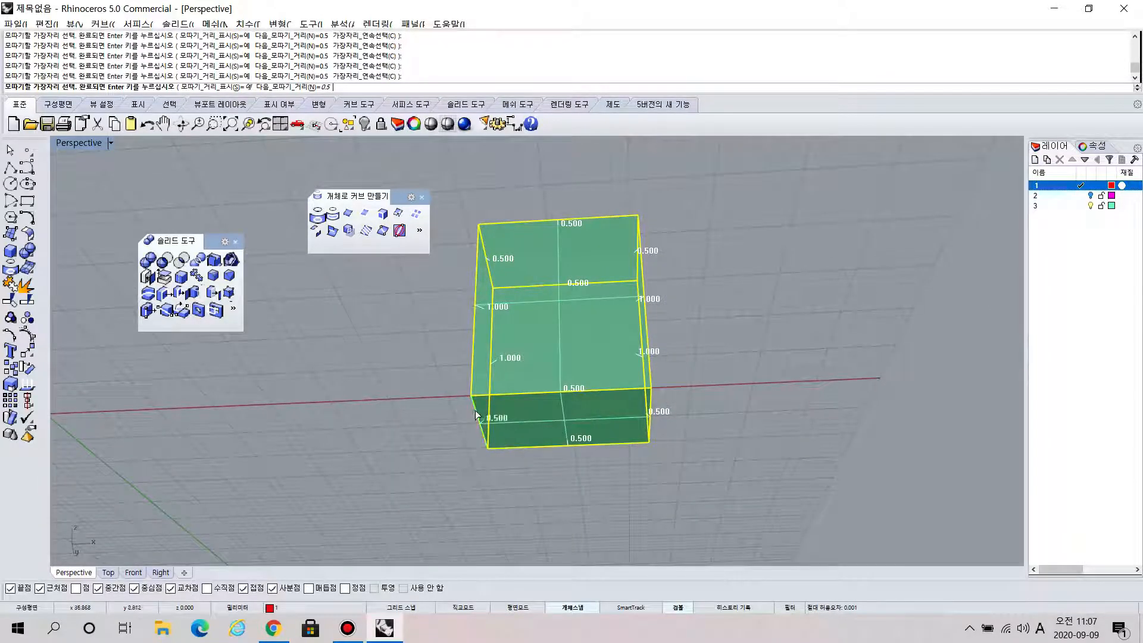
{"action": "key", "text": "Return"}
{"action": "key", "text": "Return"}
{"action": "right_click_drag", "start_coordinate": [690, 330], "coordinate": [575, 273]}
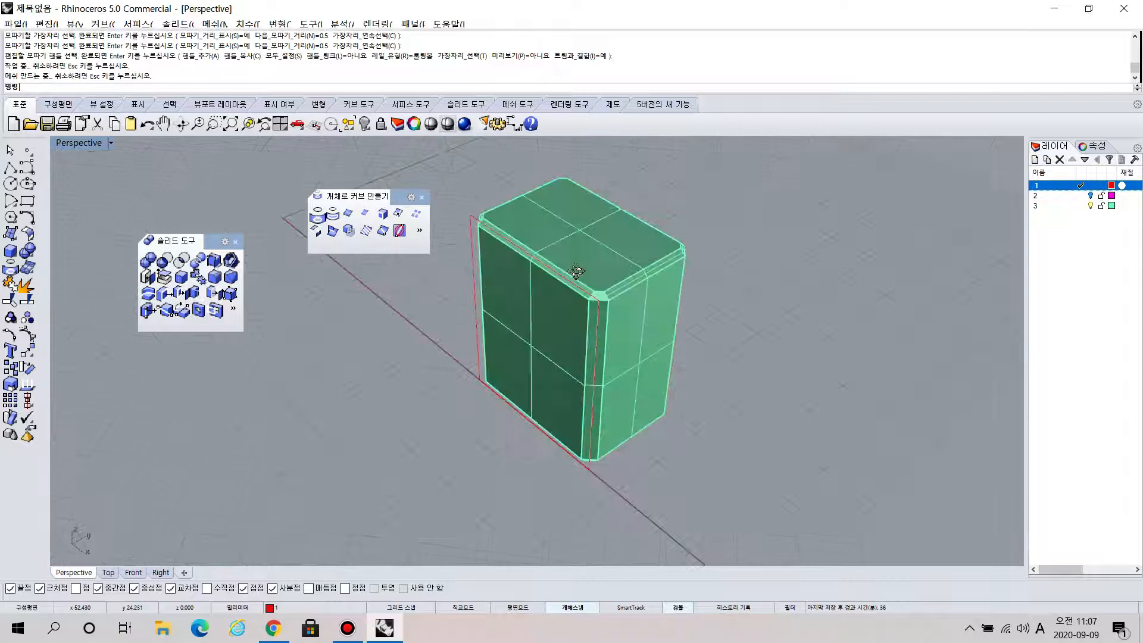
- Hide the joined curve in front of the chamfered box and shade the view
{"action": "left_click", "coordinate": [469, 220]}
{"action": "left_click", "coordinate": [364, 124]}
{"action": "left_click", "coordinate": [447, 123]}
{"action": "mouse_move", "coordinate": [707, 340]}
{"action": "right_mouse_down"}
{"action": "mouse_move", "coordinate": [740, 309]}
{"action": "mouse_move", "coordinate": [589, 277]}
{"action": "right_mouse_up"}
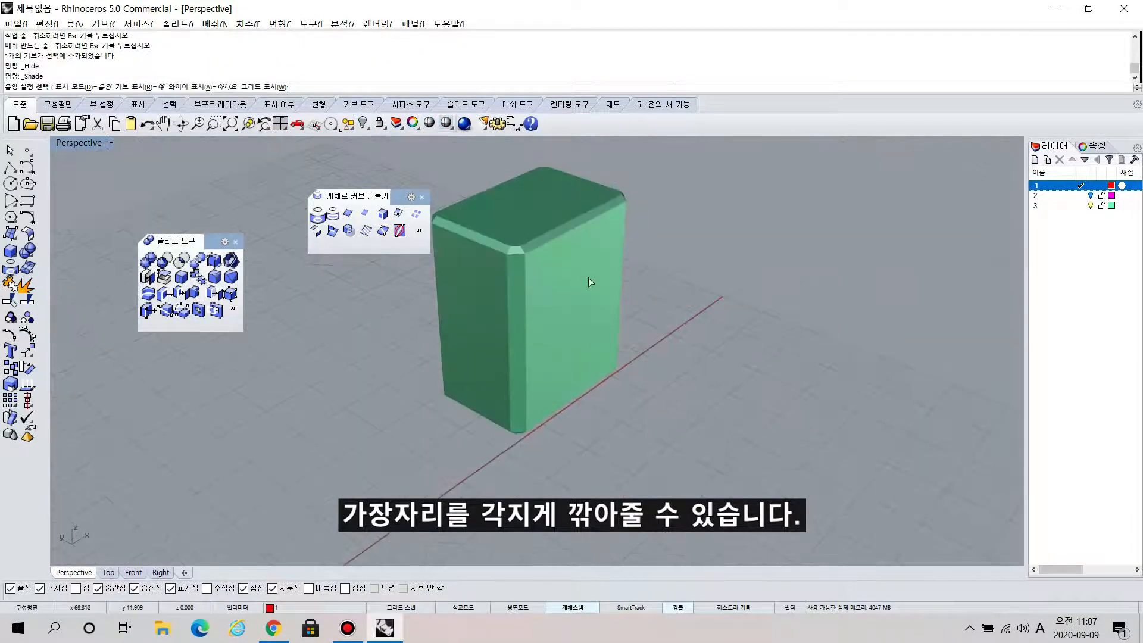
- Examine the chamfered edges and corner facets of the shaded box up close, and end the shaded preview
{"action": "scroll", "coordinate": [576, 278], "scroll_direction": "up", "scroll_amount": 8}
{"action": "mouse_move", "coordinate": [623, 231]}
{"action": "right_mouse_down"}
{"action": "mouse_move", "coordinate": [702, 298]}
{"action": "mouse_move", "coordinate": [739, 291]}
{"action": "mouse_move", "coordinate": [553, 211]}
{"action": "mouse_move", "coordinate": [568, 246]}
{"action": "right_mouse_up"}
{"action": "scroll", "coordinate": [708, 277], "scroll_direction": "down", "scroll_amount": 7}
{"action": "scroll", "coordinate": [651, 233], "scroll_direction": "up", "scroll_amount": 6}
{"action": "right_click_drag", "start_coordinate": [650, 235], "coordinate": [704, 339]}
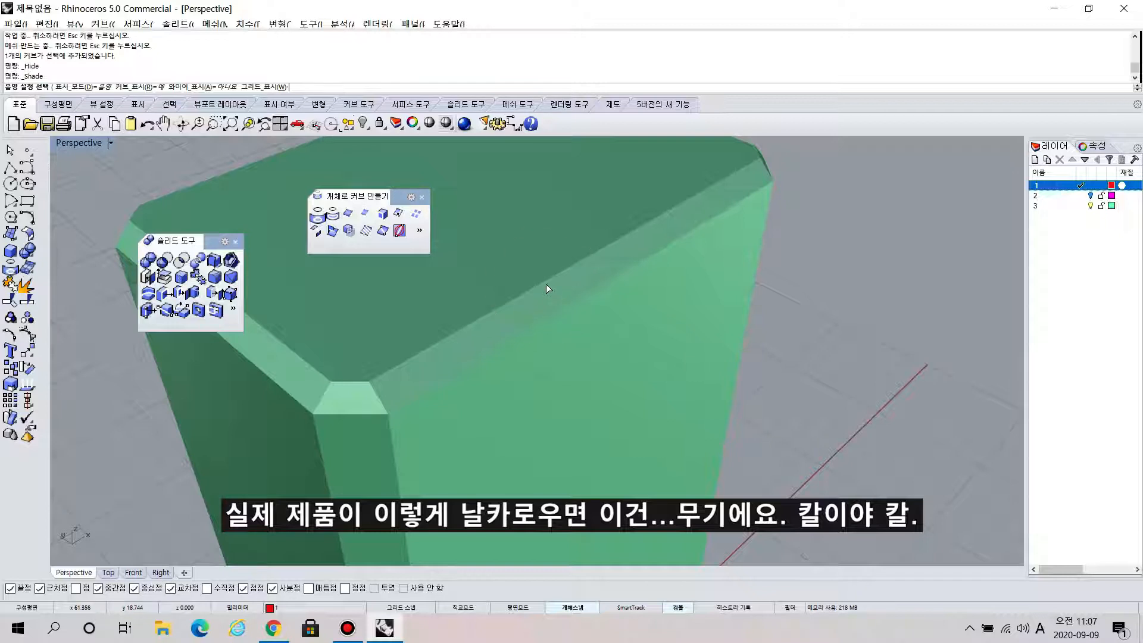
{"action": "scroll", "coordinate": [546, 284], "scroll_direction": "down", "scroll_amount": 5}
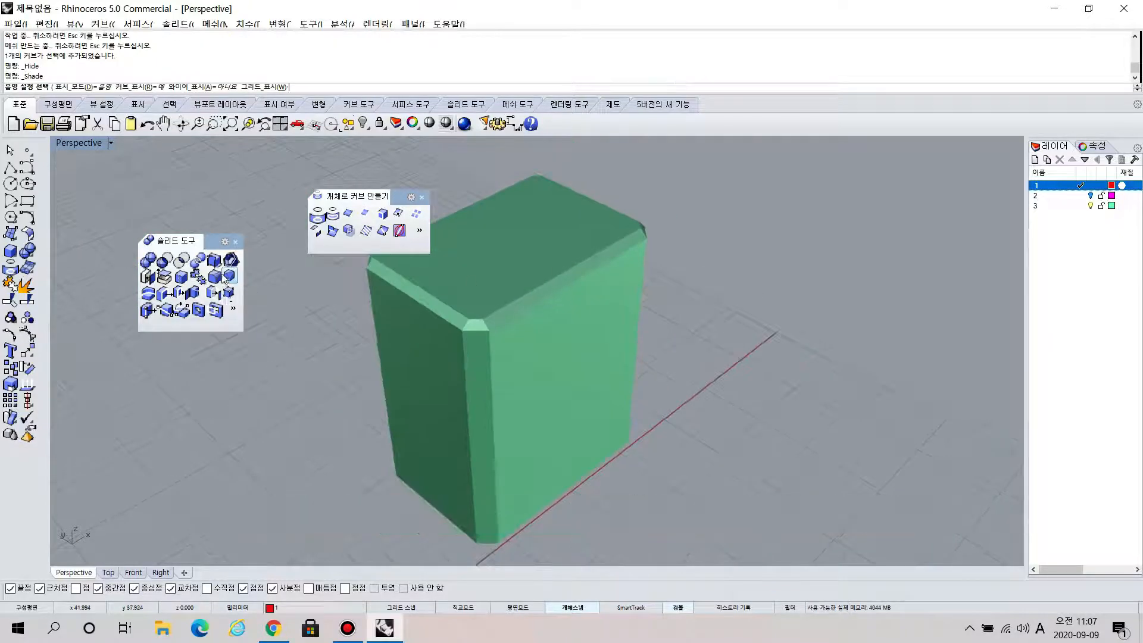
{"action": "right_click", "coordinate": [252, 313]}
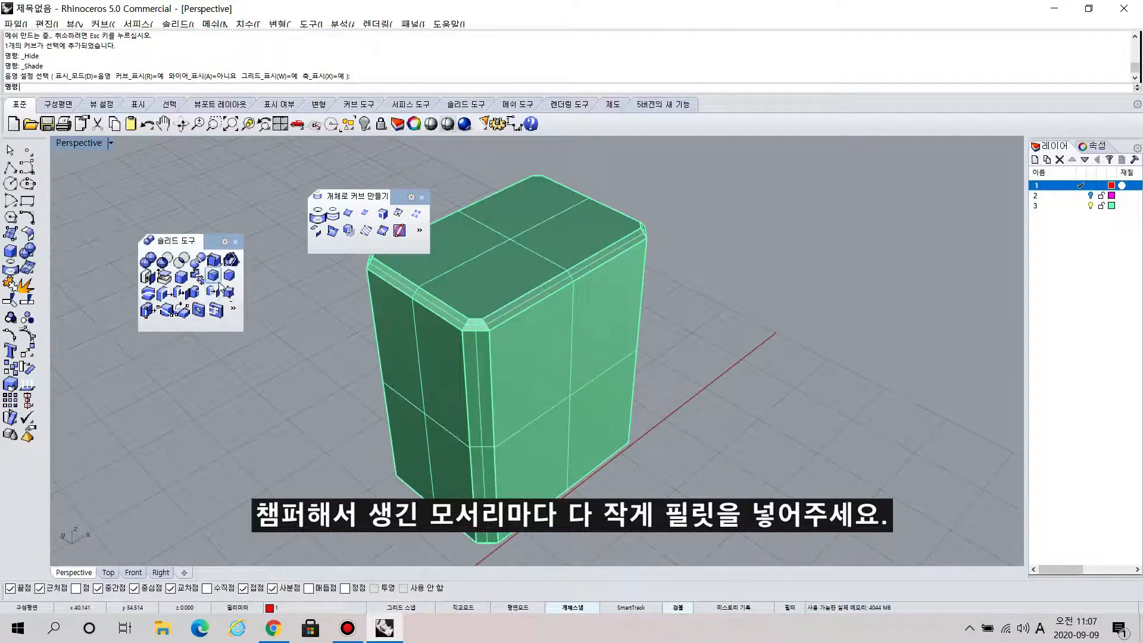
- Fillet all edges of the chamfered box with radius 0.2
{"action": "left_click", "coordinate": [215, 277]}
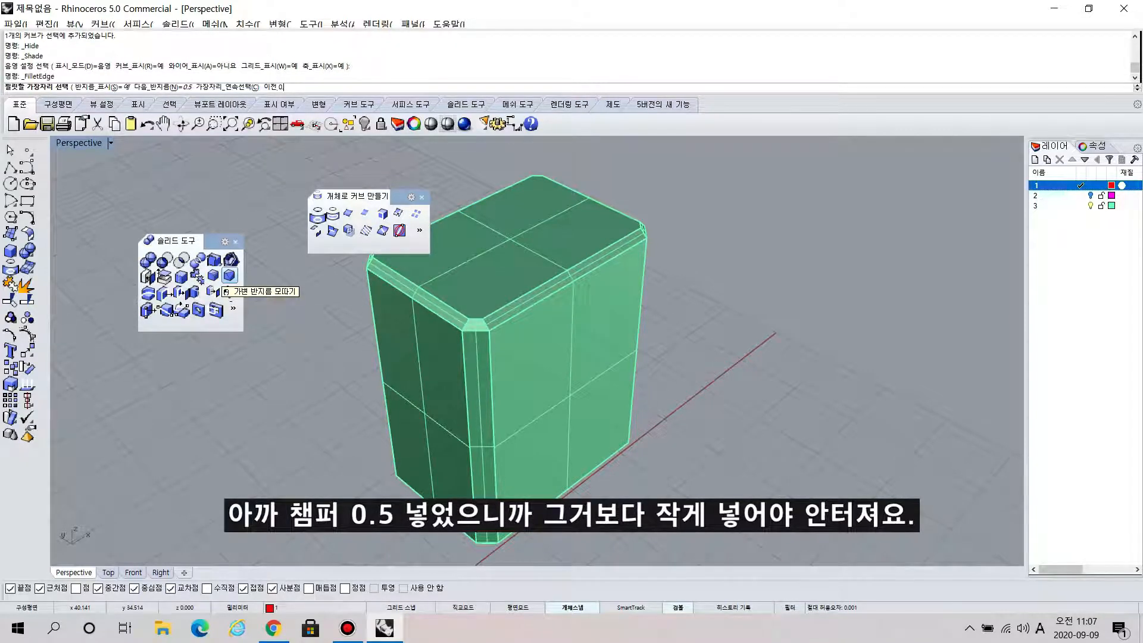
{"action": "type", "text": "0.2"}
{"action": "key", "text": "Return"}
{"action": "scroll", "coordinate": [477, 349], "scroll_direction": "down", "scroll_amount": 3}
{"action": "scroll", "coordinate": [477, 349], "scroll_direction": "down", "scroll_amount": 2}
{"action": "left_click_drag", "start_coordinate": [425, 262], "coordinate": [559, 450]}
{"action": "key", "text": "Return"}
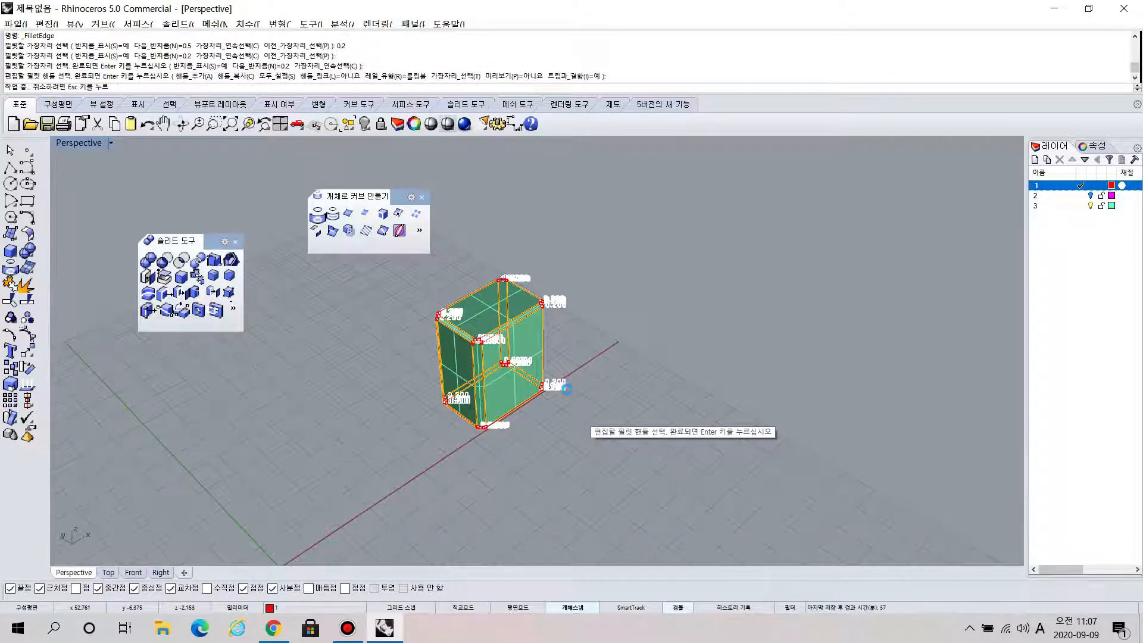
{"action": "scroll", "coordinate": [488, 338], "scroll_direction": "up", "scroll_amount": 8}
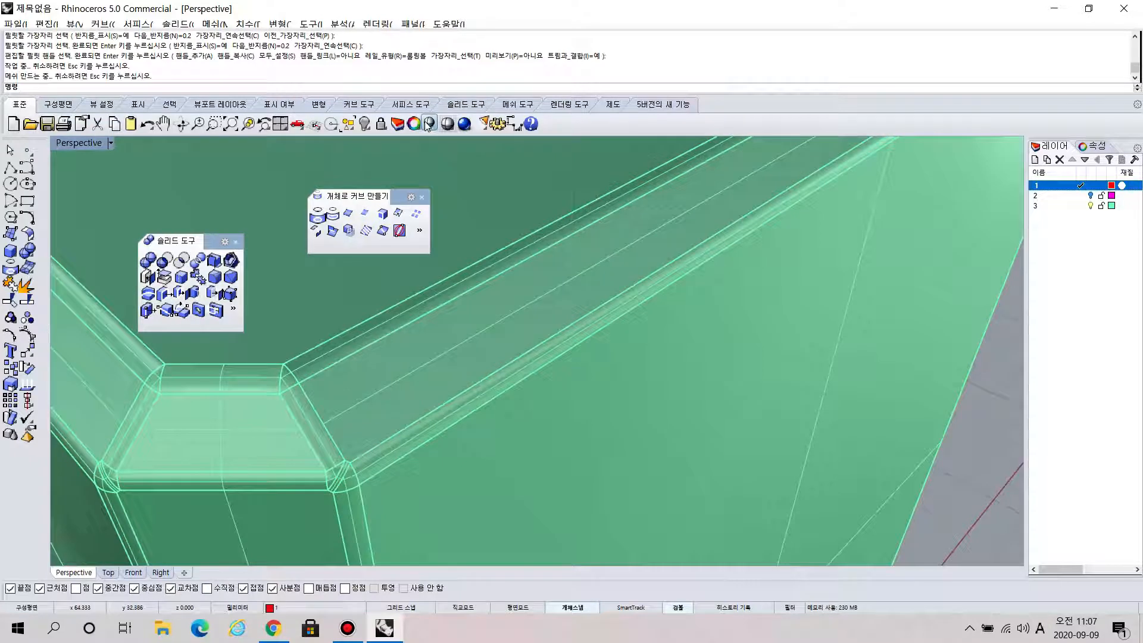
- Shade the view and examine the filleted chamfers and corners of the box from above, below and the side
{"action": "left_click", "coordinate": [429, 123]}
{"action": "right_click_drag", "start_coordinate": [476, 345], "coordinate": [540, 379]}
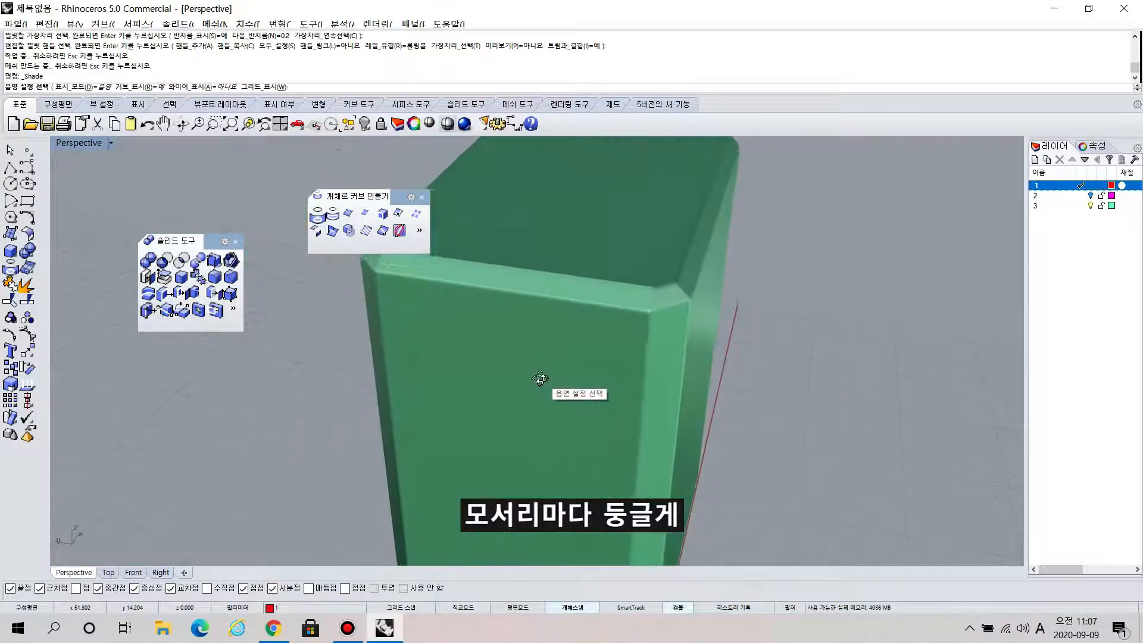
{"action": "scroll", "coordinate": [690, 304], "scroll_direction": "up", "scroll_amount": 5}
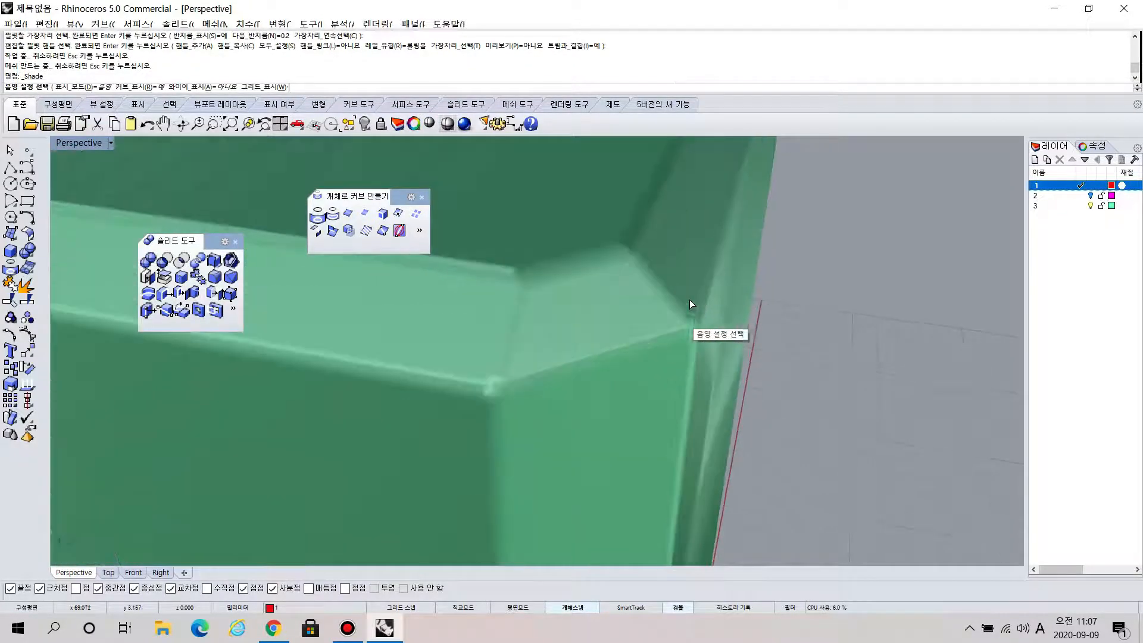
{"action": "right_click_drag", "start_coordinate": [566, 262], "coordinate": [639, 439]}
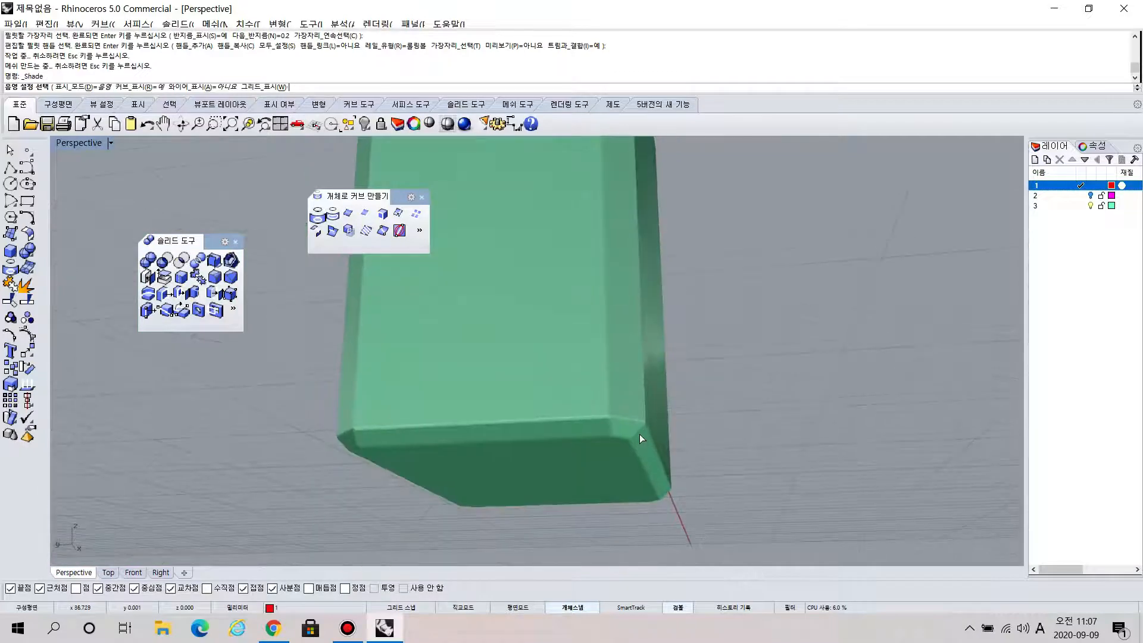
{"action": "scroll", "coordinate": [625, 381], "scroll_direction": "up", "scroll_amount": 3}
{"action": "scroll", "coordinate": [624, 375], "scroll_direction": "down", "scroll_amount": 3}
{"action": "right_click_drag", "start_coordinate": [628, 374], "coordinate": [827, 334]}
{"action": "scroll", "coordinate": [595, 253], "scroll_direction": "down", "scroll_amount": 3}
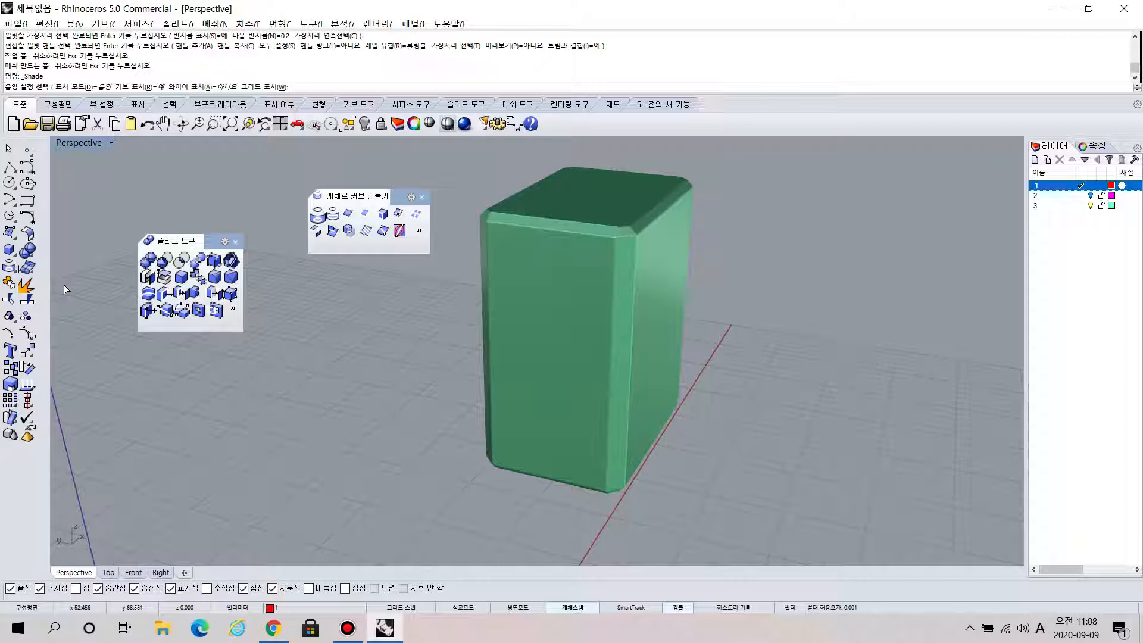
- Detach the surface creation tools as a floating palette beside the box and move the curve-from-objects palette clear of the box
{"action": "left_click", "coordinate": [11, 242]}
{"action": "left_click_drag", "start_coordinate": [58, 232], "coordinate": [366, 272]}
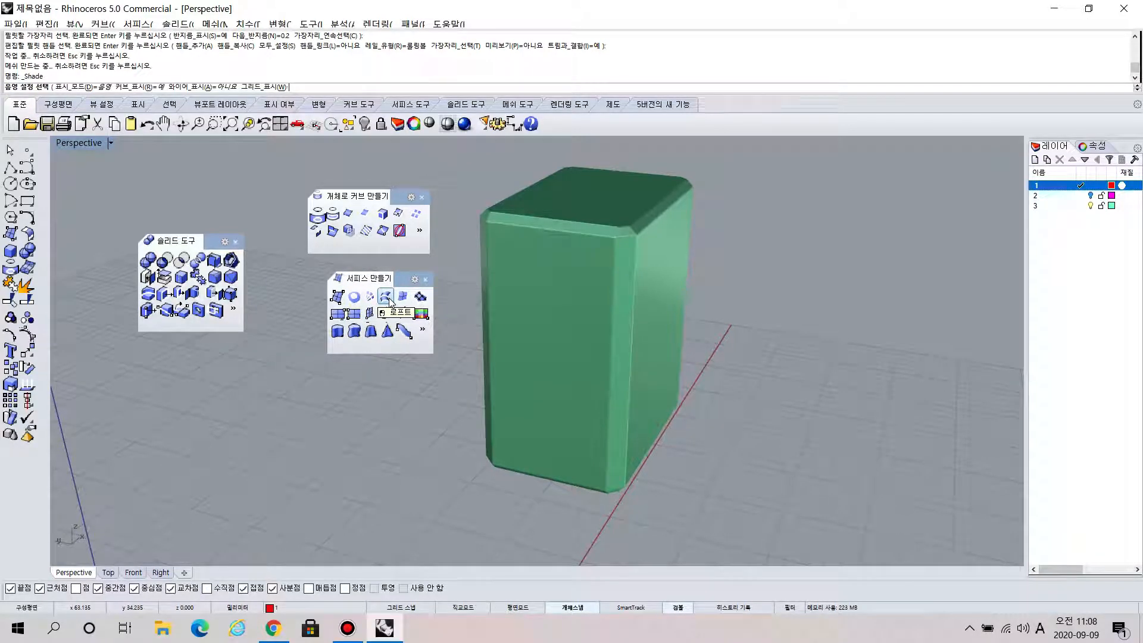
{"action": "left_click", "coordinate": [358, 297]}
{"action": "right_click_drag", "start_coordinate": [619, 235], "coordinate": [562, 334]}
{"action": "key", "text": "ctrl"}
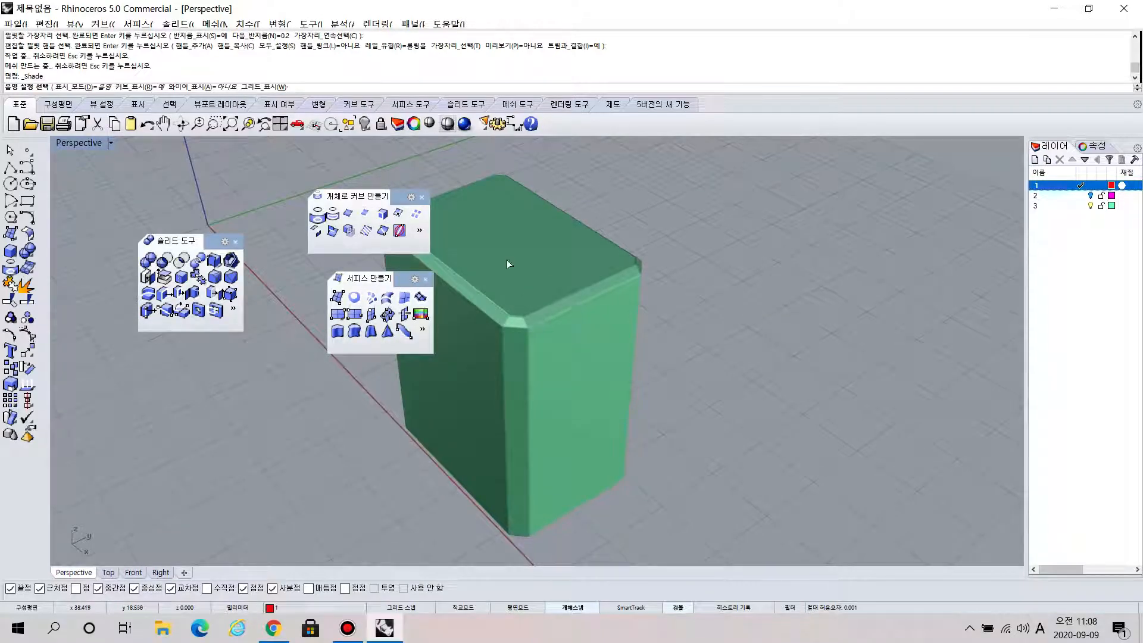
{"action": "left_click_drag", "start_coordinate": [392, 197], "coordinate": [306, 167]}
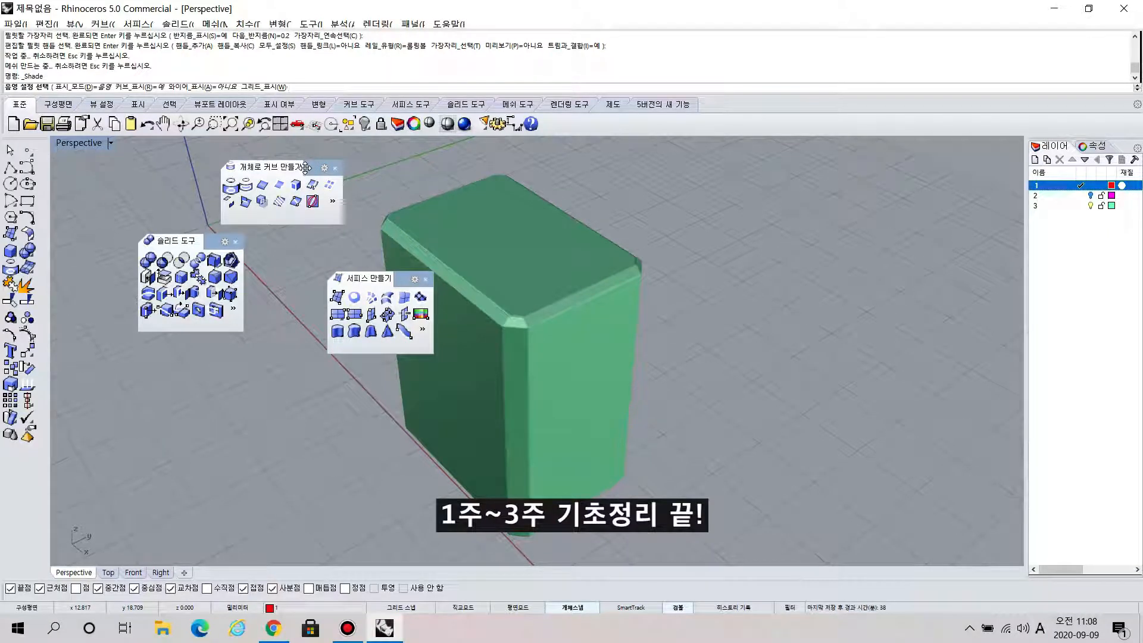